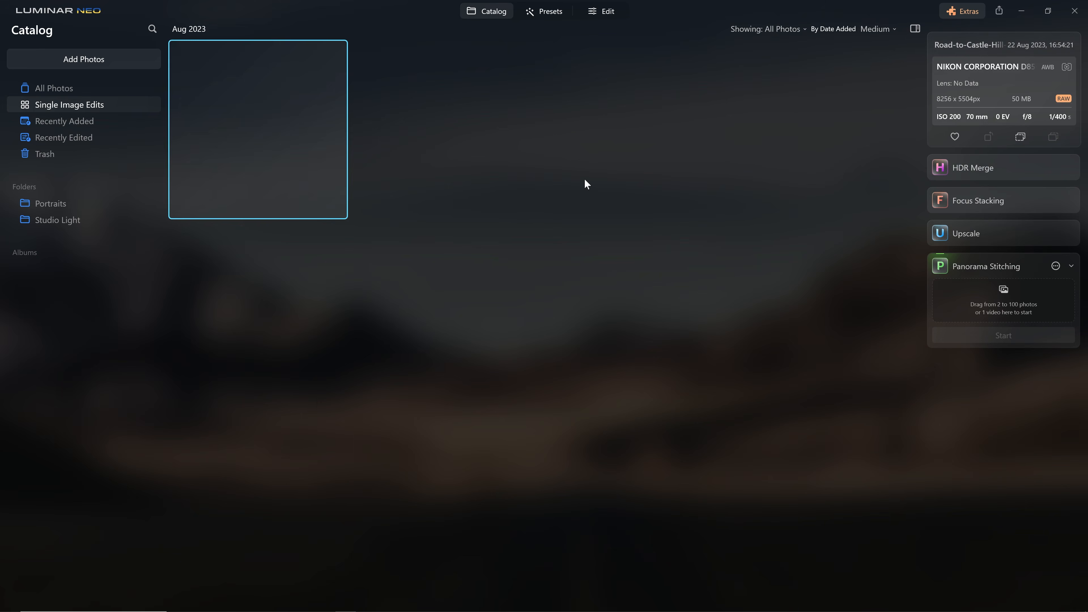
Show the edited road photo's source file in File Explorer
{"action": "right_click", "coordinate": [281, 123]}
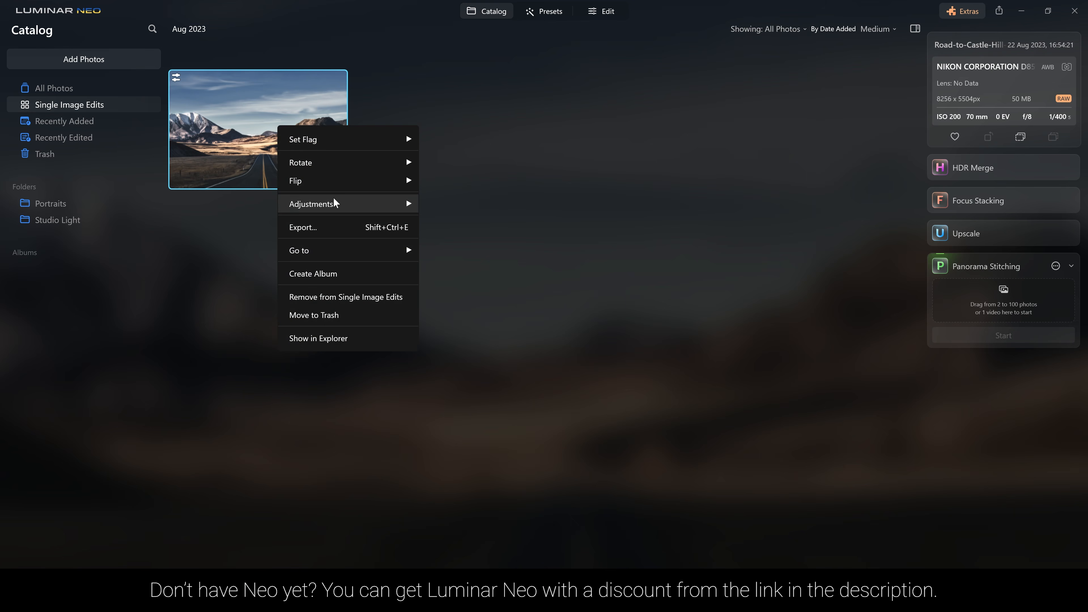
{"action": "mouse_move", "coordinate": [351, 195]}
{"action": "left_click", "coordinate": [225, 143]}
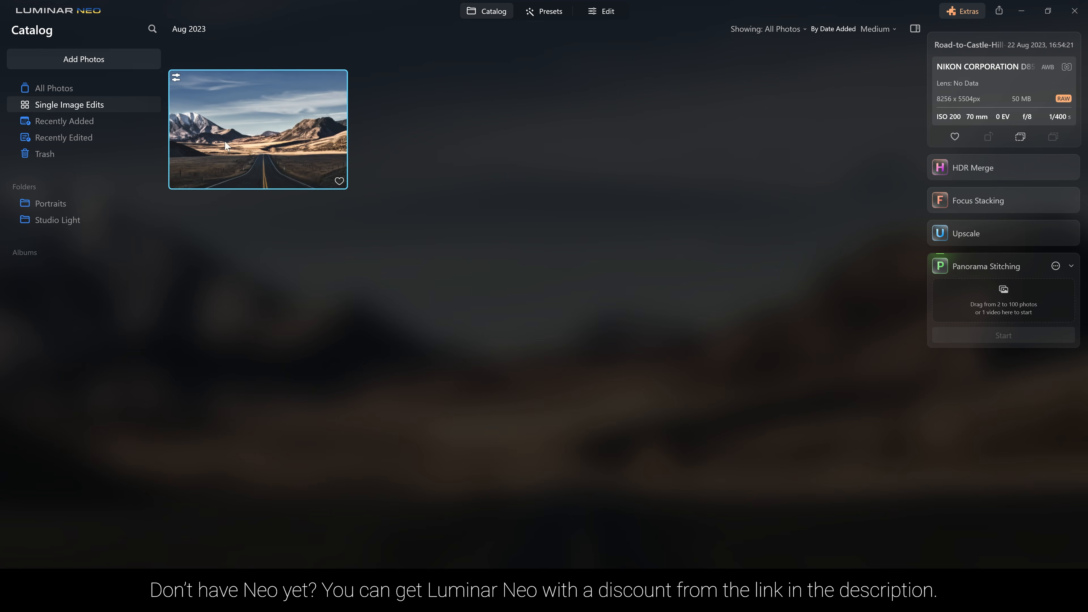
{"action": "right_click", "coordinate": [284, 122]}
{"action": "mouse_move", "coordinate": [346, 242]}
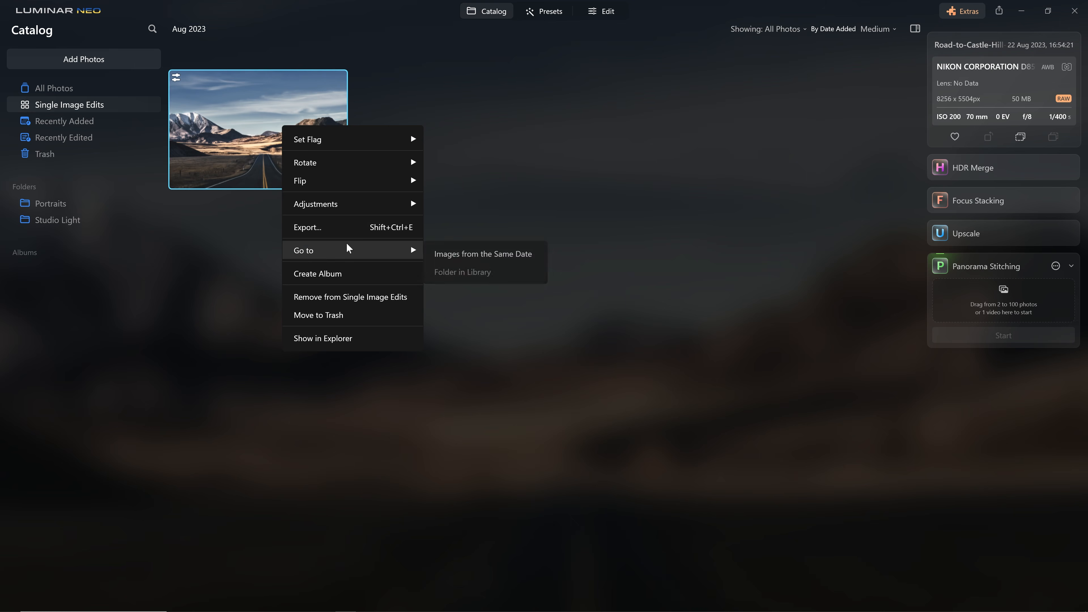
{"action": "left_click", "coordinate": [346, 344]}
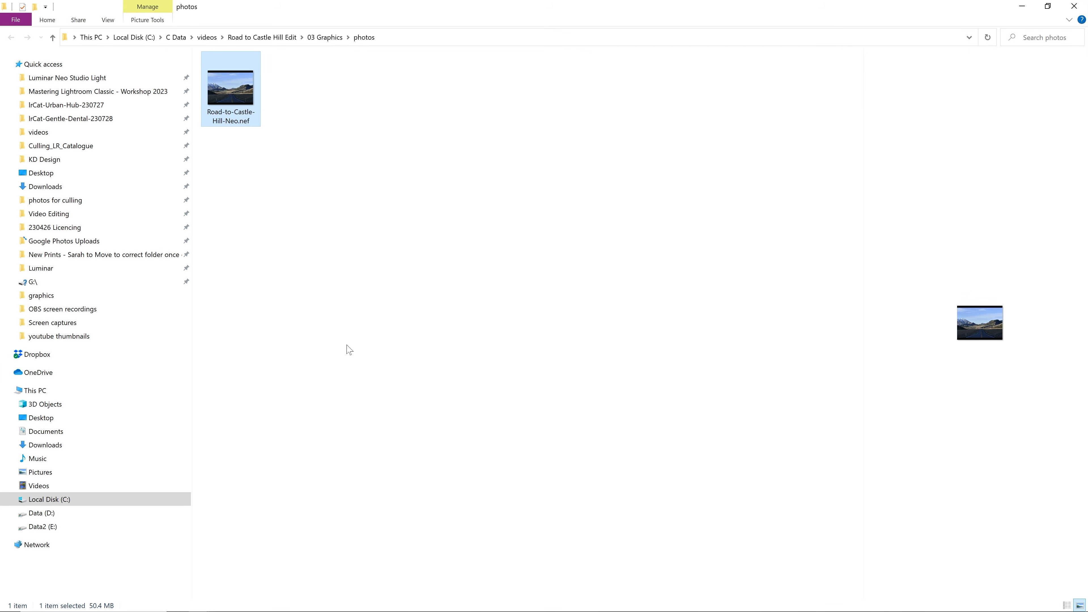
Duplicate Road-to-Castle-Hill-Neo.nef in its photos folder and close the folder window
{"action": "left_click", "coordinate": [311, 84]}
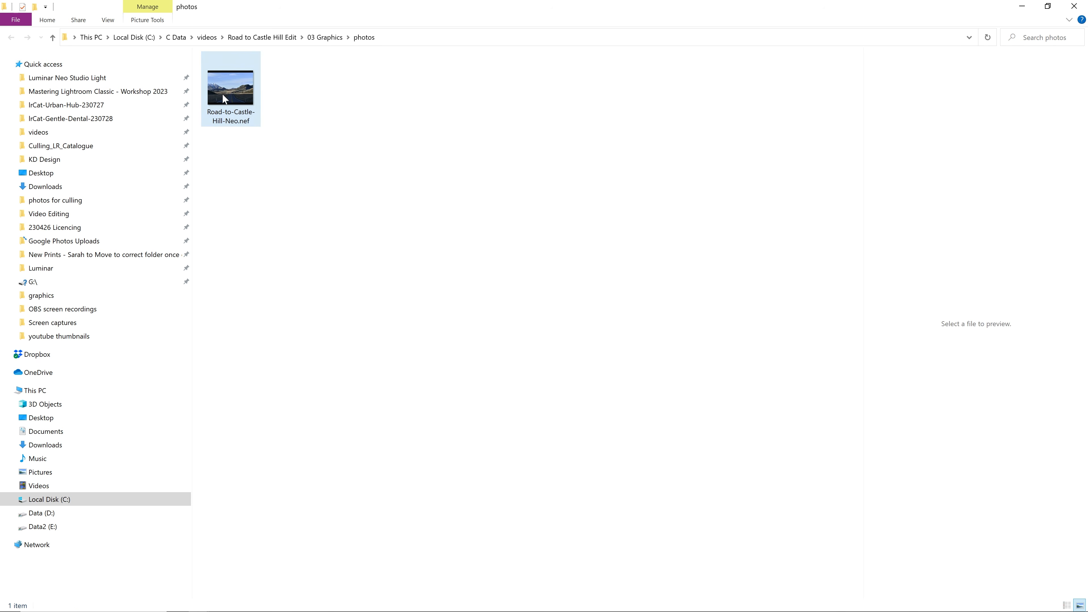
{"action": "key", "text": "ctrl+v"}
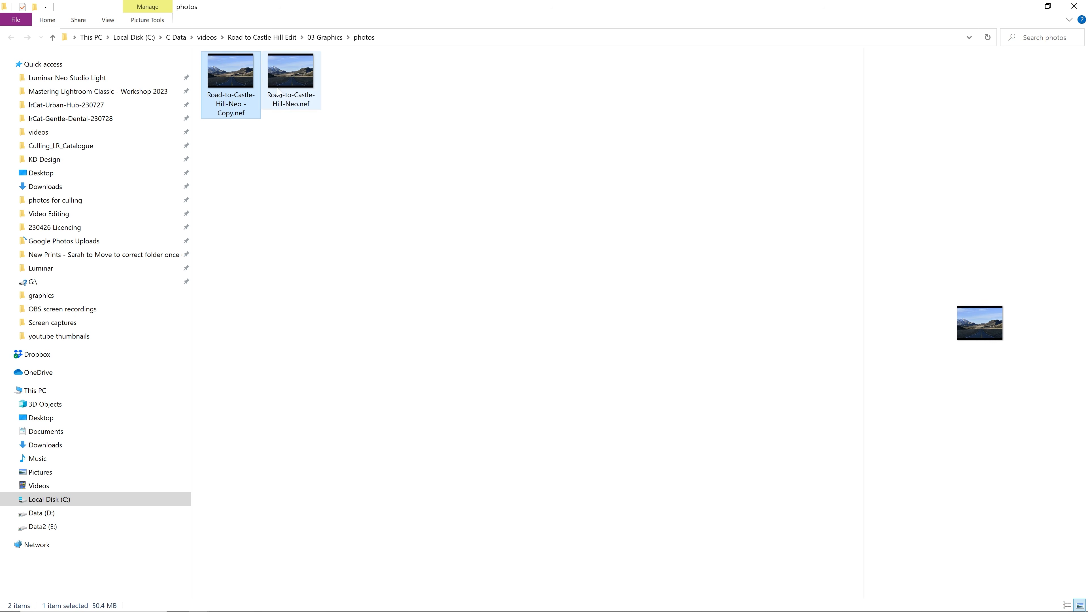
{"action": "left_click", "coordinate": [280, 77]}
{"action": "left_click", "coordinate": [230, 88]}
{"action": "left_click", "coordinate": [327, 148]}
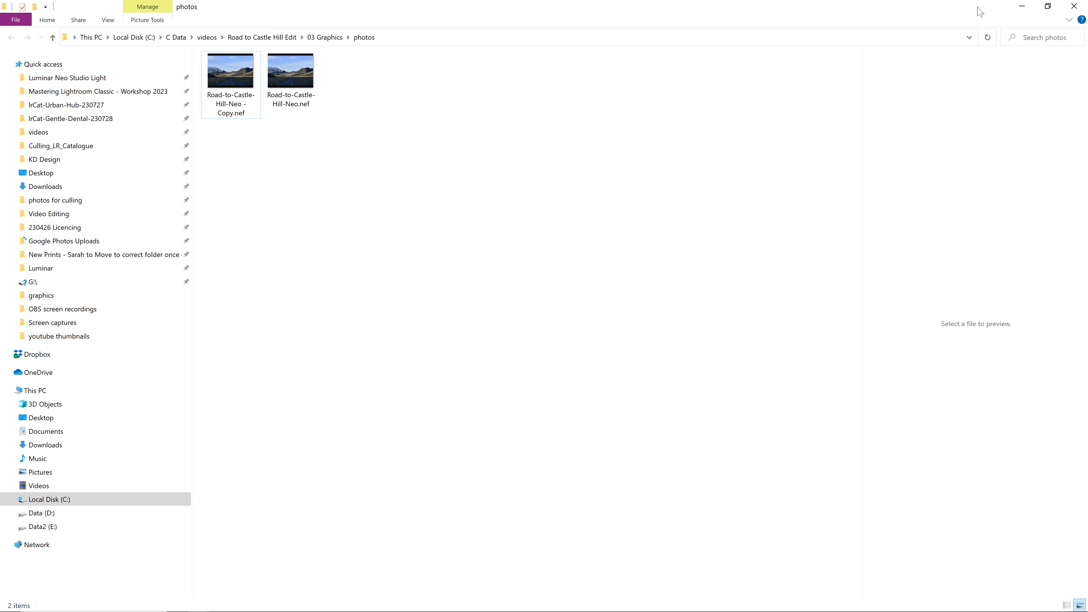
{"action": "left_click", "coordinate": [1076, 7]}
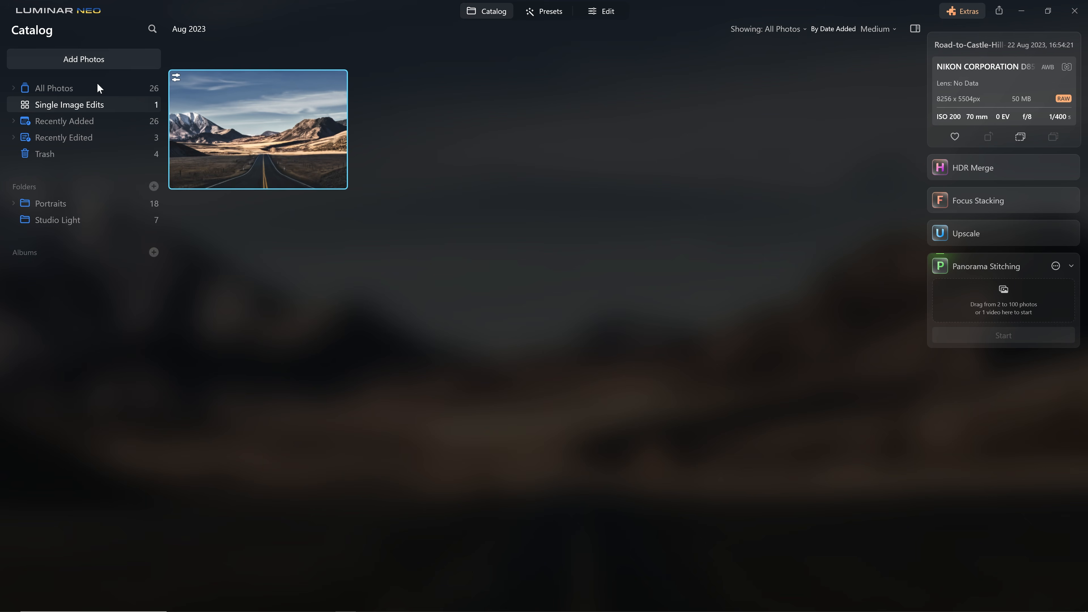
Add the duplicated raw file to the Luminar Neo catalog and open the unedited photo at full size
{"action": "left_click", "coordinate": [106, 59]}
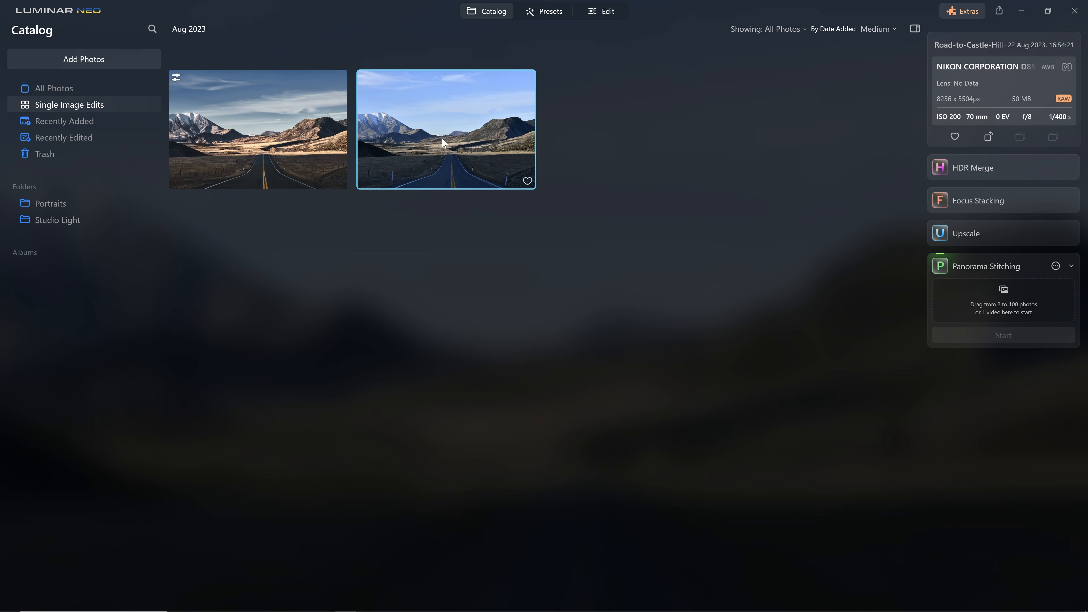
{"action": "left_click", "coordinate": [302, 119]}
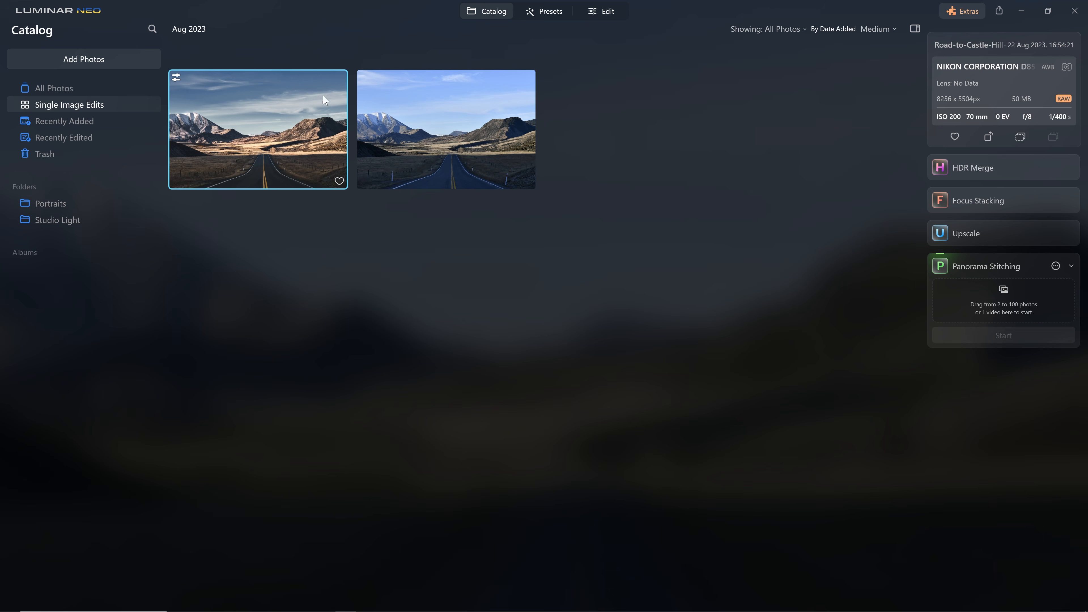
{"action": "left_click", "coordinate": [423, 116]}
{"action": "double_click", "coordinate": [414, 101]}
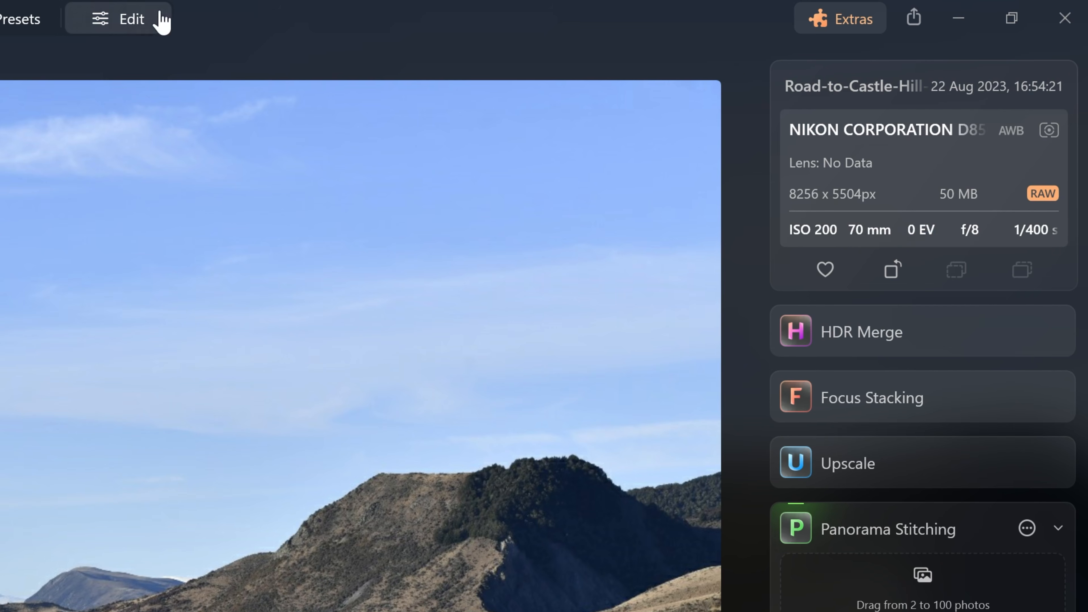
Bring the photo into editing and set its Develop camera profile to Camera Flat
{"action": "left_click", "coordinate": [136, 22]}
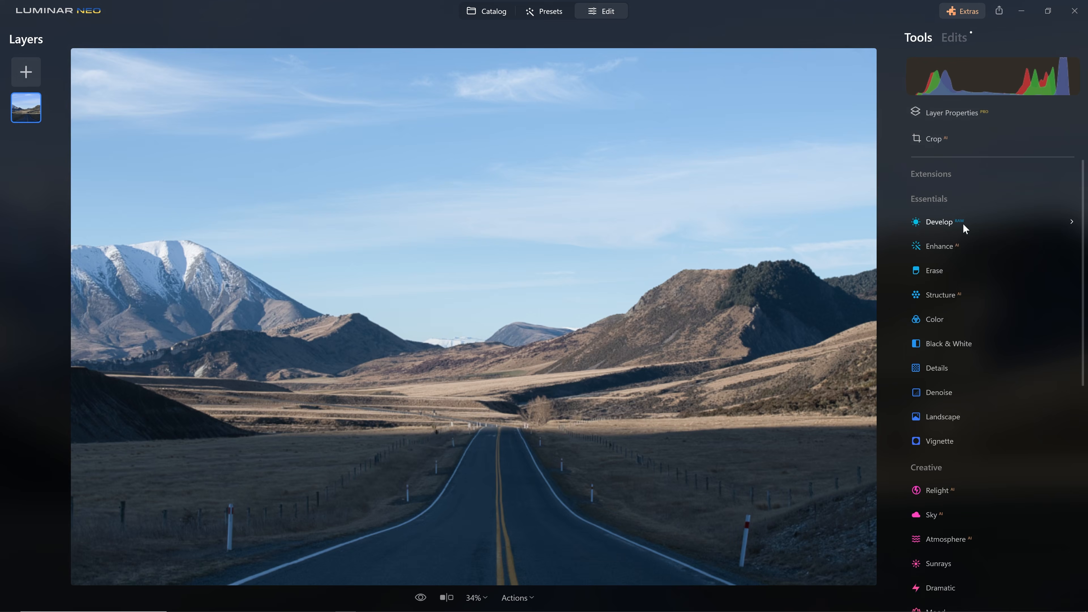
{"action": "left_click", "coordinate": [963, 223]}
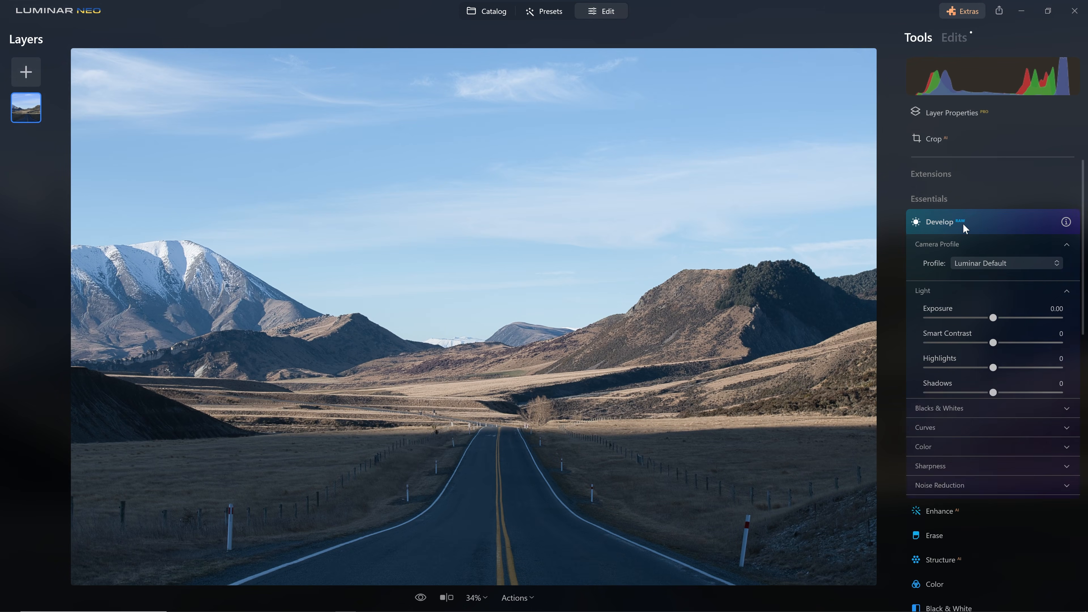
{"action": "scroll", "coordinate": [956, 223], "scroll_direction": "down", "scroll_amount": 2}
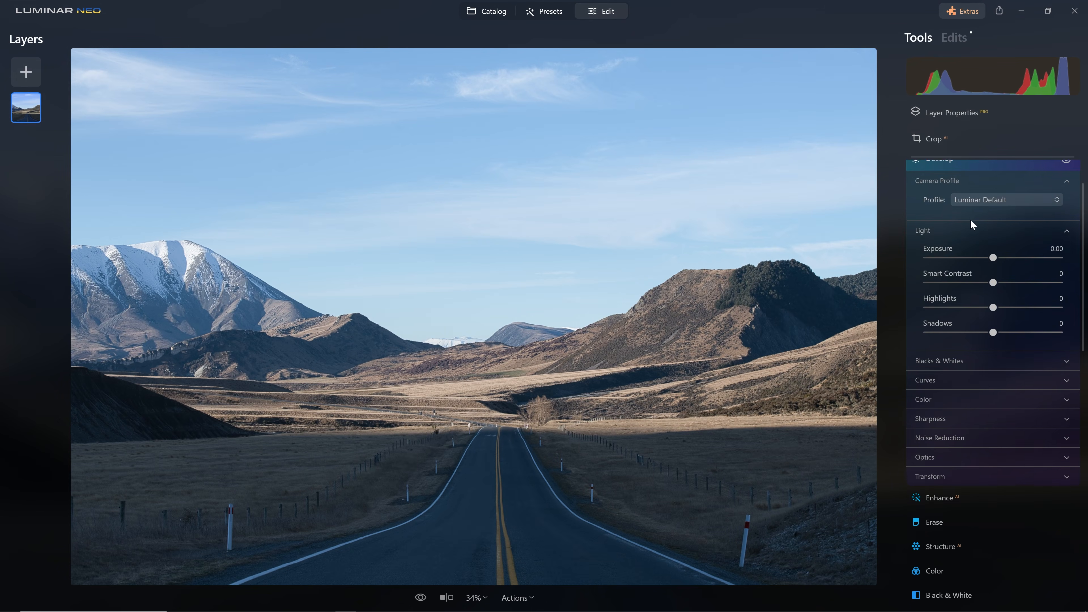
{"action": "left_click", "coordinate": [990, 194]}
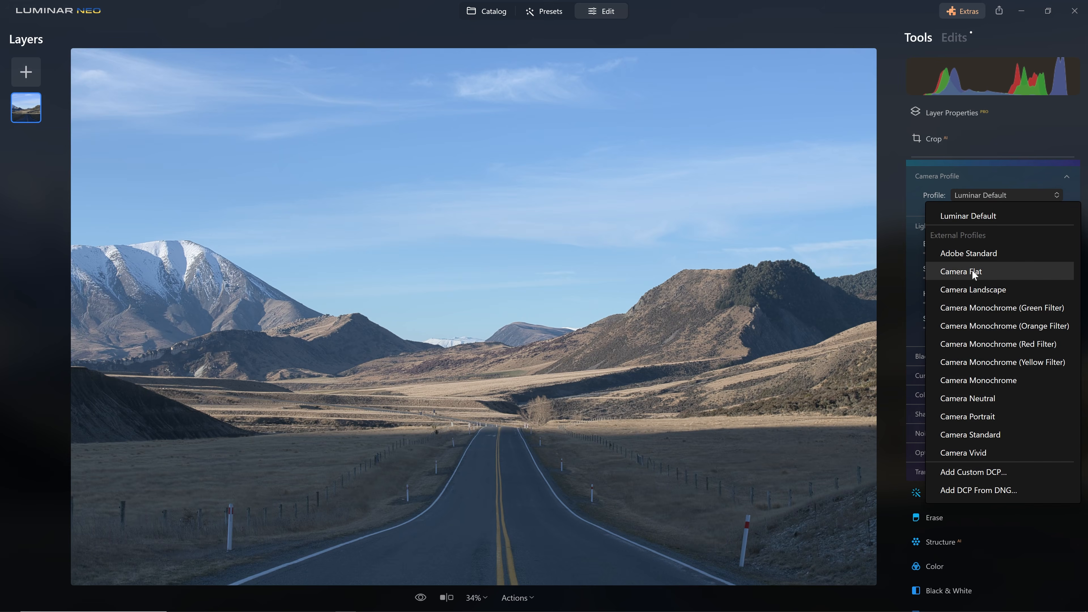
{"action": "left_click", "coordinate": [971, 270]}
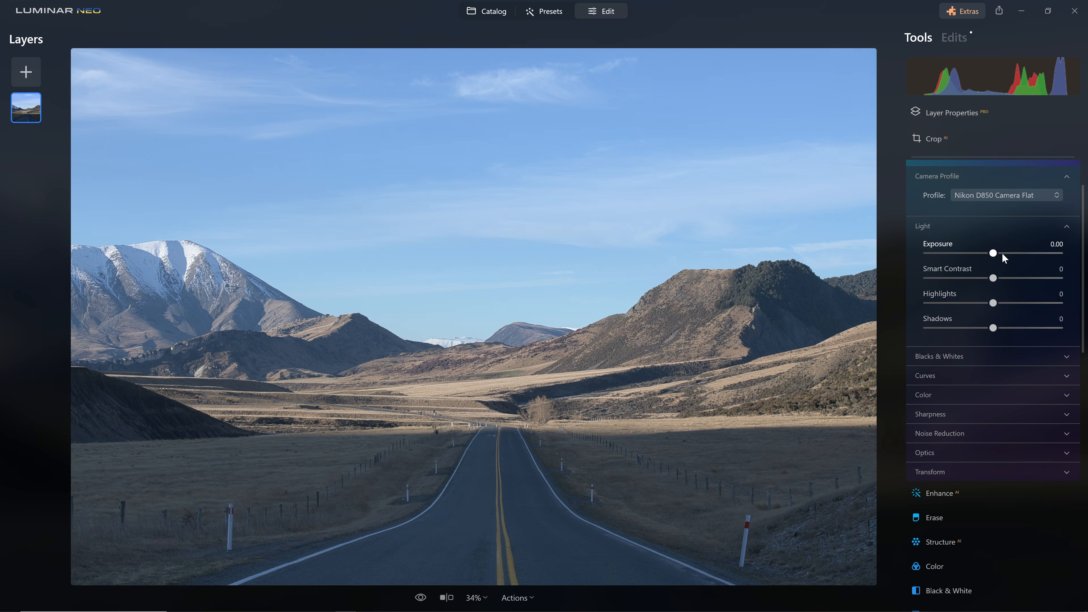
Set Exposure to 0.26, Highlights to -100, Shadows to 9 and Smart Contrast to 52
{"action": "left_click_drag", "start_coordinate": [998, 254], "coordinate": [927, 303]}
{"action": "left_click_drag", "start_coordinate": [993, 328], "coordinate": [1000, 332]}
{"action": "left_click_drag", "start_coordinate": [1014, 278], "coordinate": [1030, 281]}
Try lowering Blacks to -100 and raising Whites in the Blacks & Whites settings
{"action": "scroll", "coordinate": [1002, 318], "scroll_direction": "down", "scroll_amount": 3}
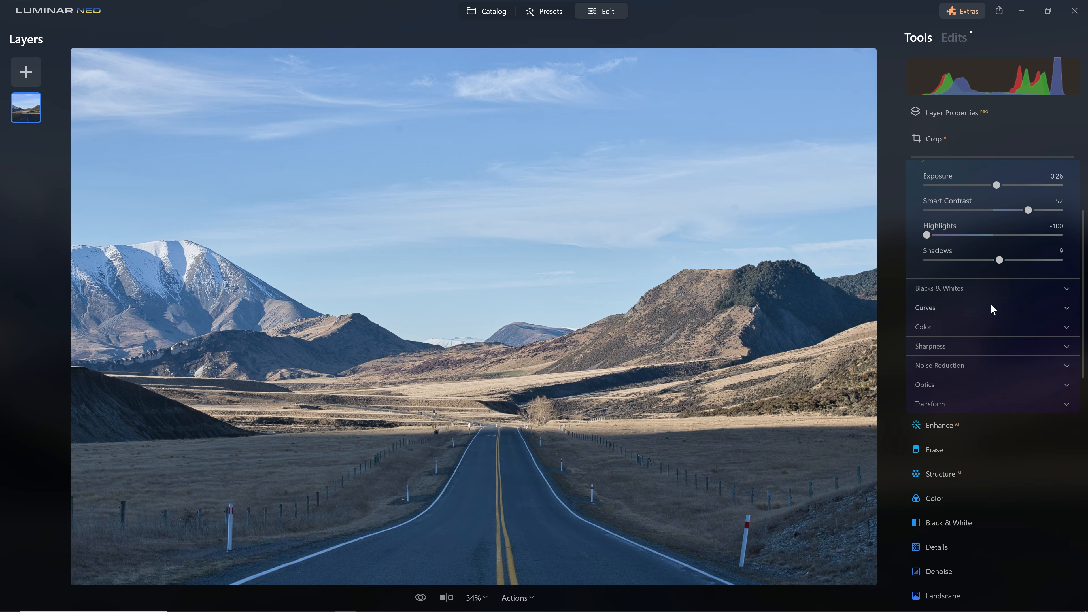
{"action": "left_click", "coordinate": [989, 290]}
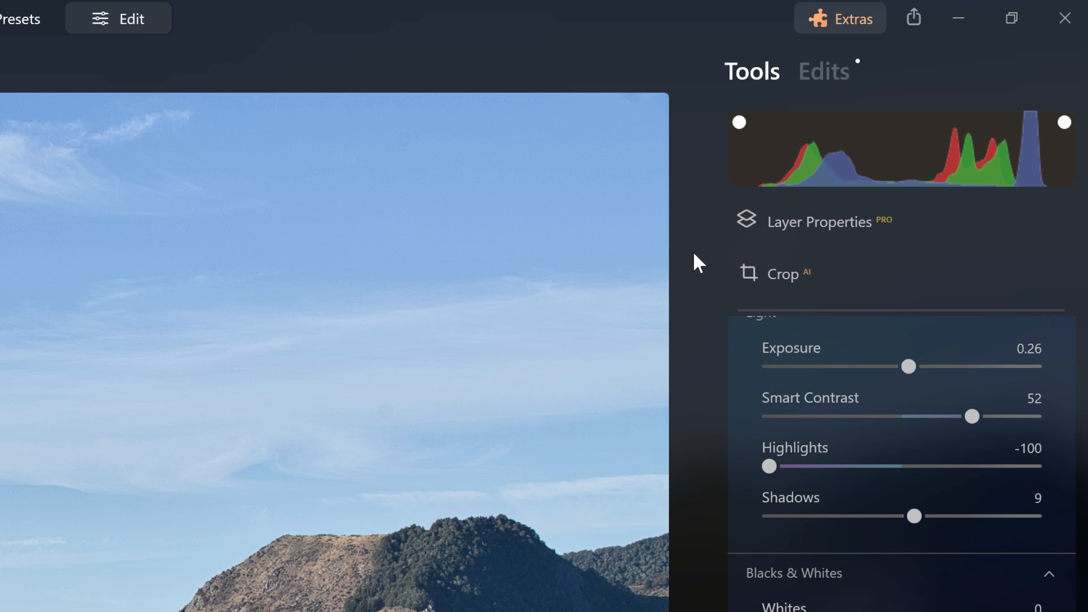
{"action": "left_click_drag", "start_coordinate": [918, 611], "coordinate": [910, 331]}
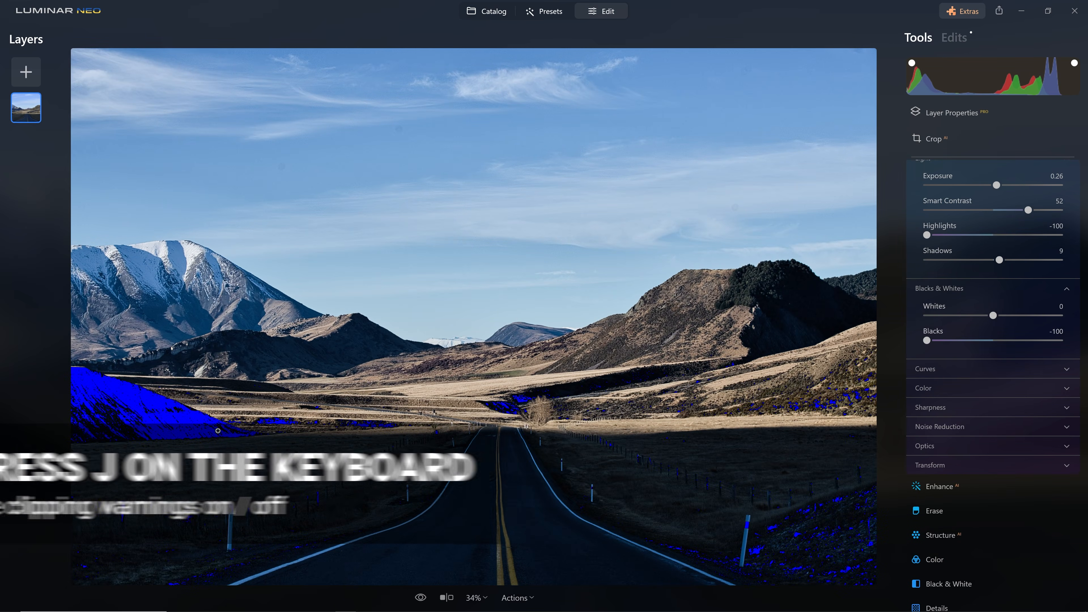
{"action": "left_click_drag", "start_coordinate": [993, 316], "coordinate": [1060, 316]}
Try a brighter Exposure, and reset the Exposure, Whites and Blacks values to 0
{"action": "left_click_drag", "start_coordinate": [995, 188], "coordinate": [1021, 185]}
{"action": "double_click", "coordinate": [1021, 186]}
{"action": "double_click", "coordinate": [1060, 316]}
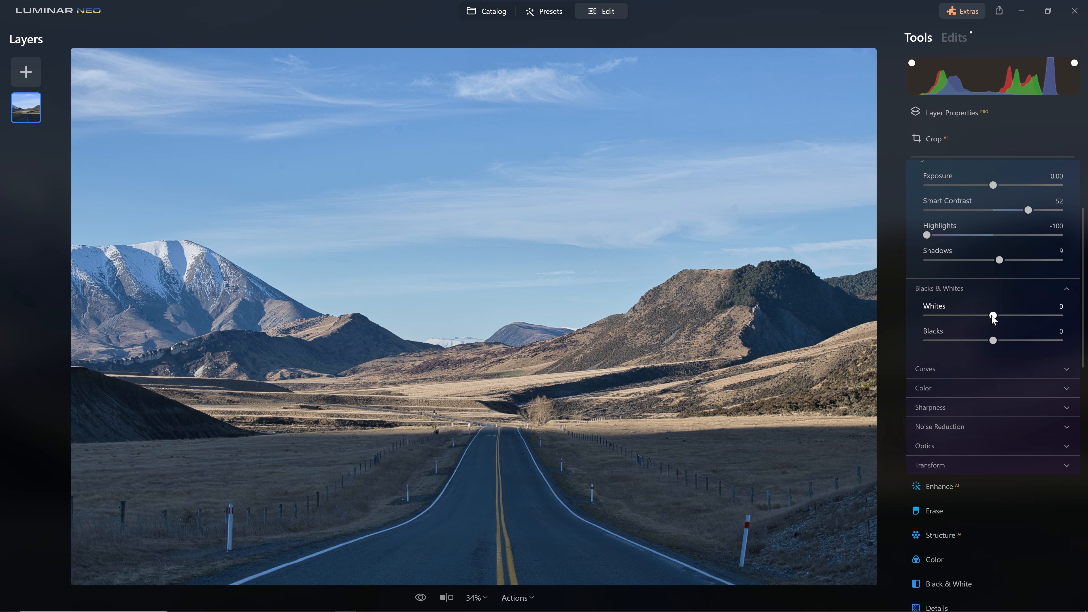
Test Whites at 100 together with lowered Blacks, resetting both to 0
{"action": "left_click_drag", "start_coordinate": [993, 315], "coordinate": [1063, 320]}
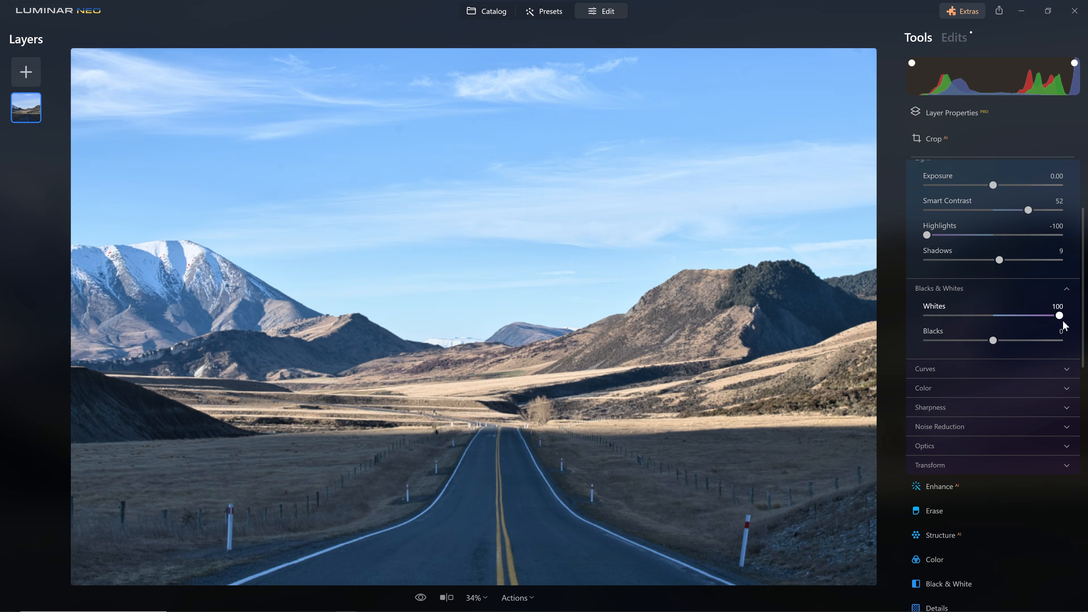
{"action": "left_click_drag", "start_coordinate": [978, 342], "coordinate": [943, 342]}
{"action": "double_click", "coordinate": [940, 341]}
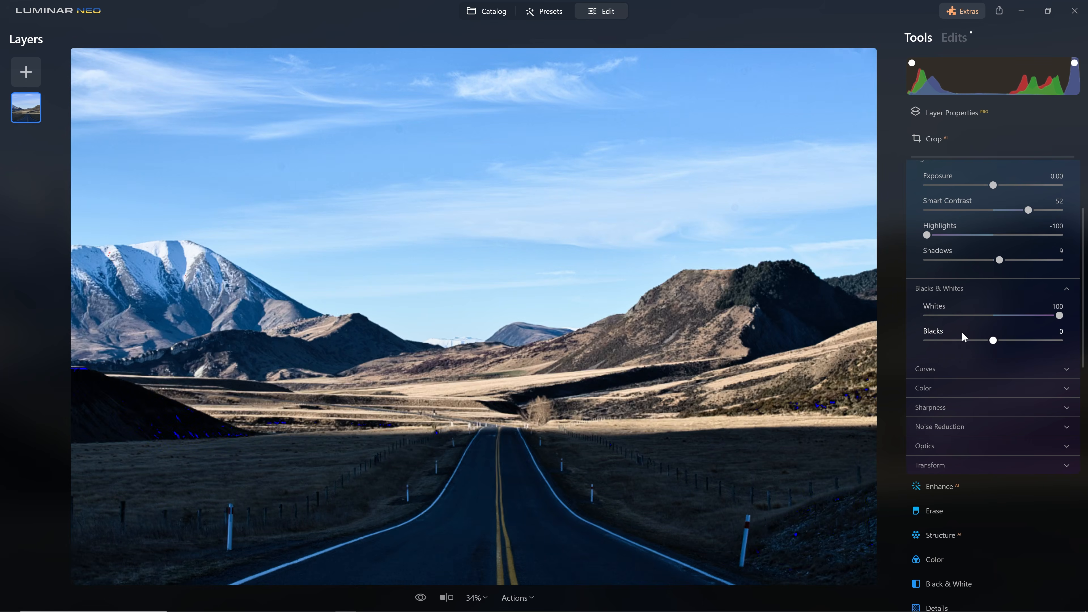
{"action": "double_click", "coordinate": [1060, 316]}
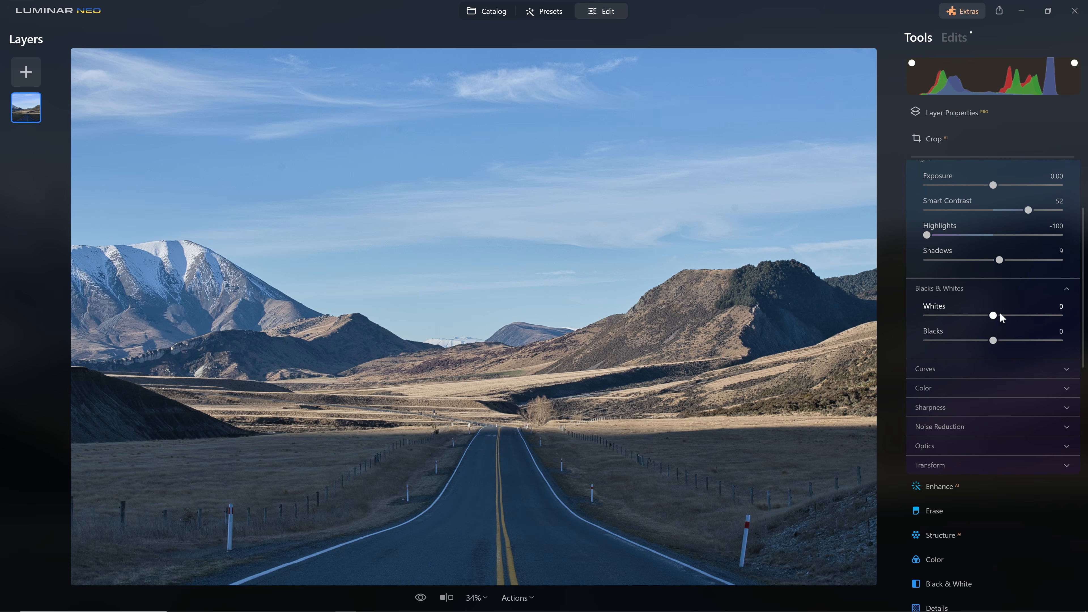
{"action": "left_click_drag", "start_coordinate": [994, 316], "coordinate": [1063, 318]}
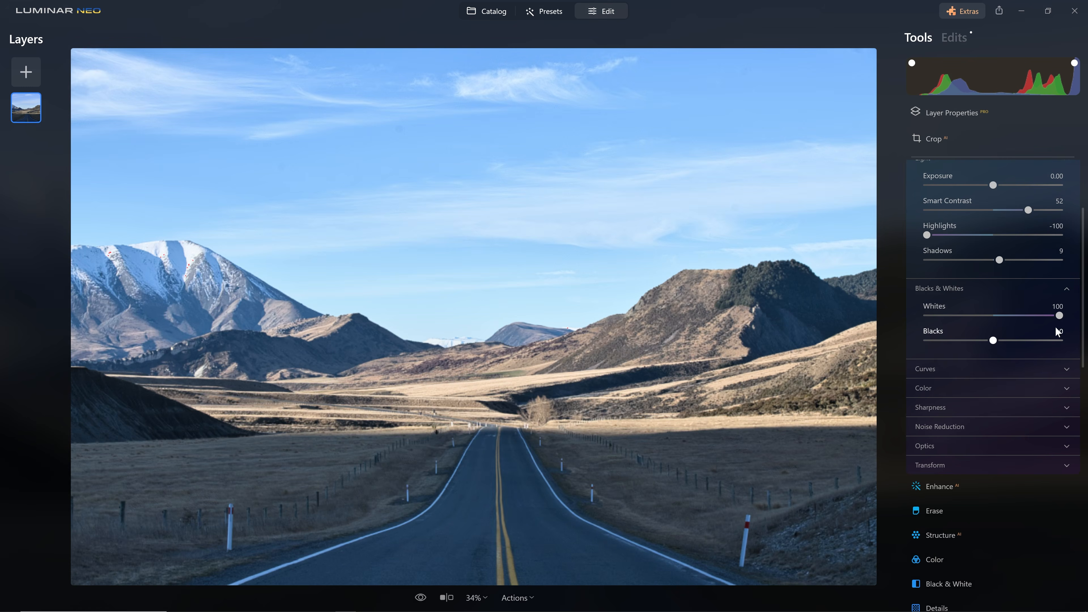
{"action": "double_click", "coordinate": [1021, 315]}
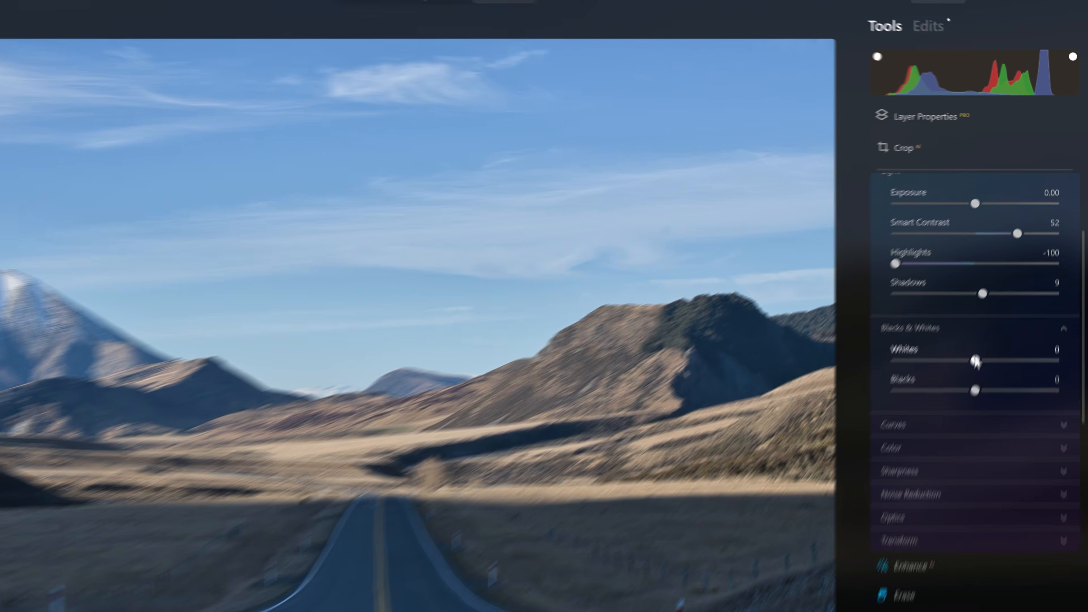
Check clipping one adjustment at a time with Whites at 100 and Blacks at -99, resetting each to 0
{"action": "left_click_drag", "start_coordinate": [994, 315], "coordinate": [1000, 314]}
{"action": "left_click_drag", "start_coordinate": [939, 487], "coordinate": [1053, 498]}
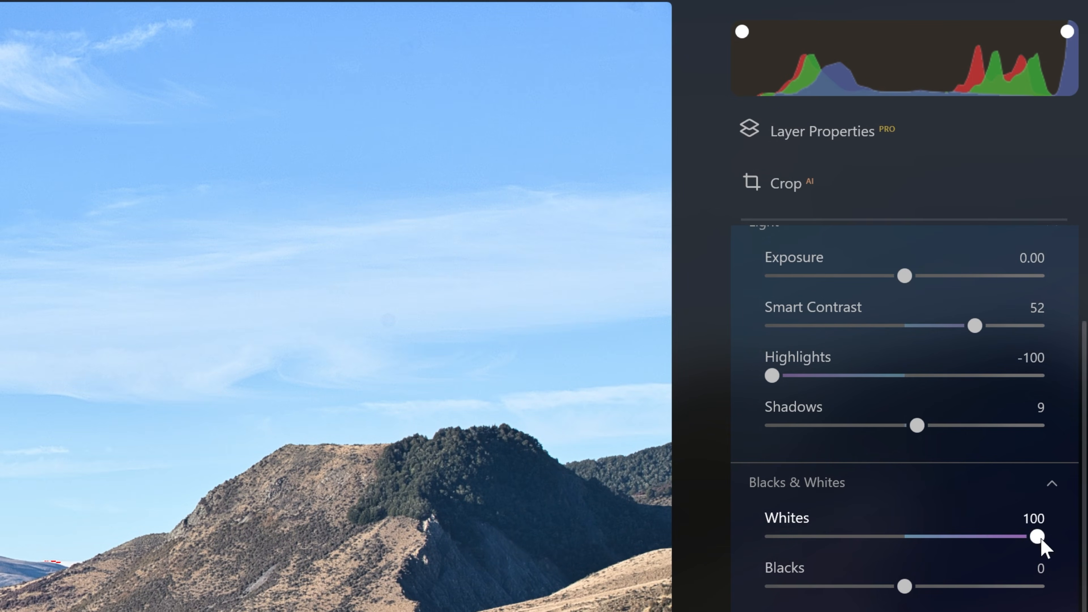
{"action": "double_click", "coordinate": [1037, 536]}
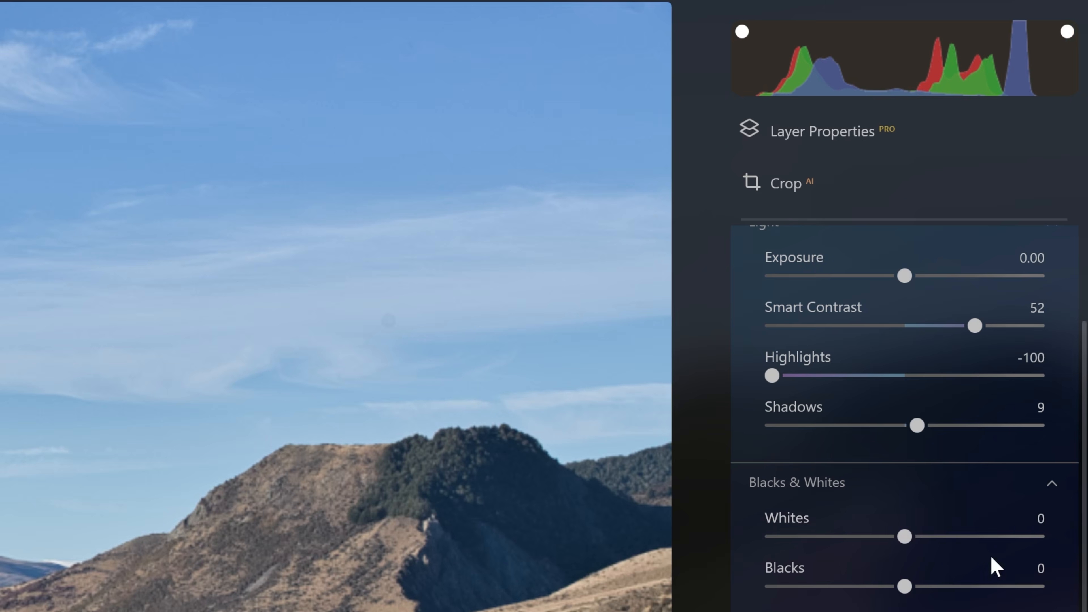
{"action": "left_click_drag", "start_coordinate": [904, 586], "coordinate": [771, 585]}
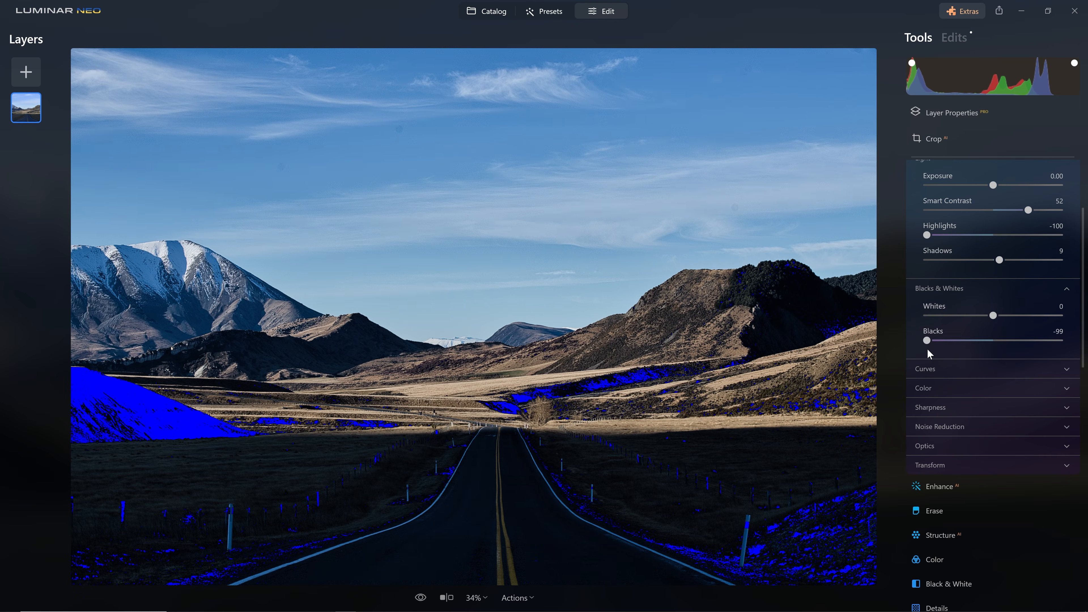
{"action": "double_click", "coordinate": [928, 342]}
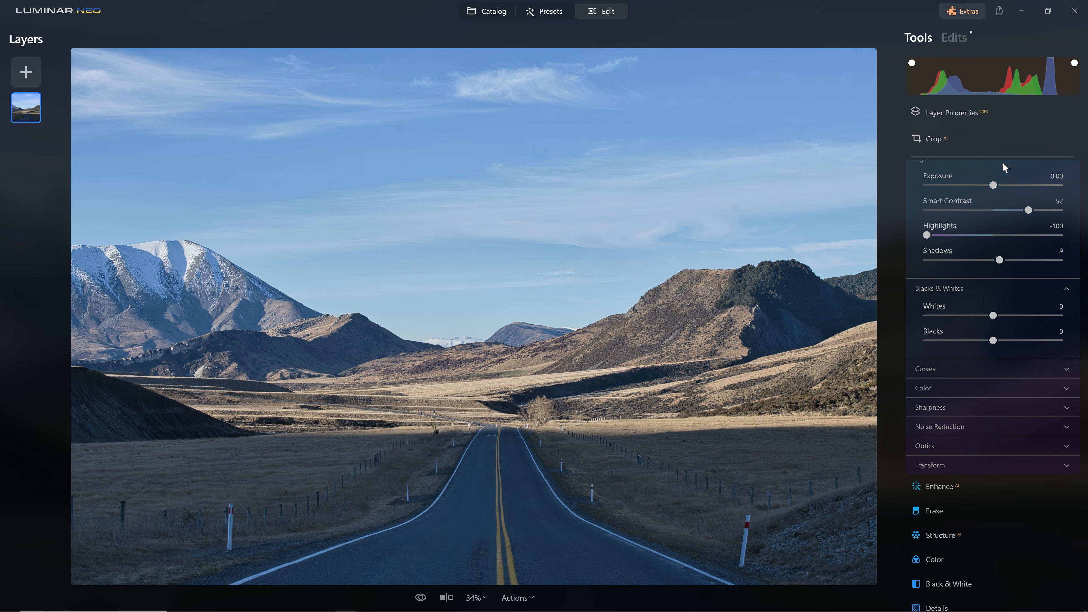
Move the white point and black point of the main tone curve slightly inward, checking highlight clipping on the snowy mountain
{"action": "left_click", "coordinate": [991, 370]}
{"action": "scroll", "coordinate": [958, 357], "scroll_direction": "down", "scroll_amount": 3}
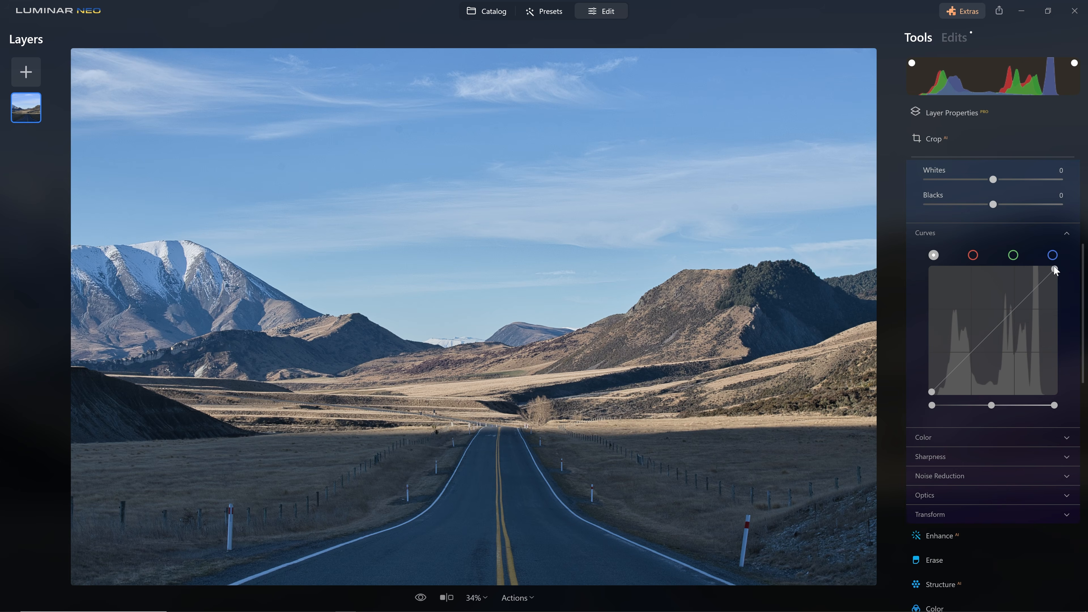
{"action": "left_click_drag", "start_coordinate": [1055, 270], "coordinate": [1045, 244]}
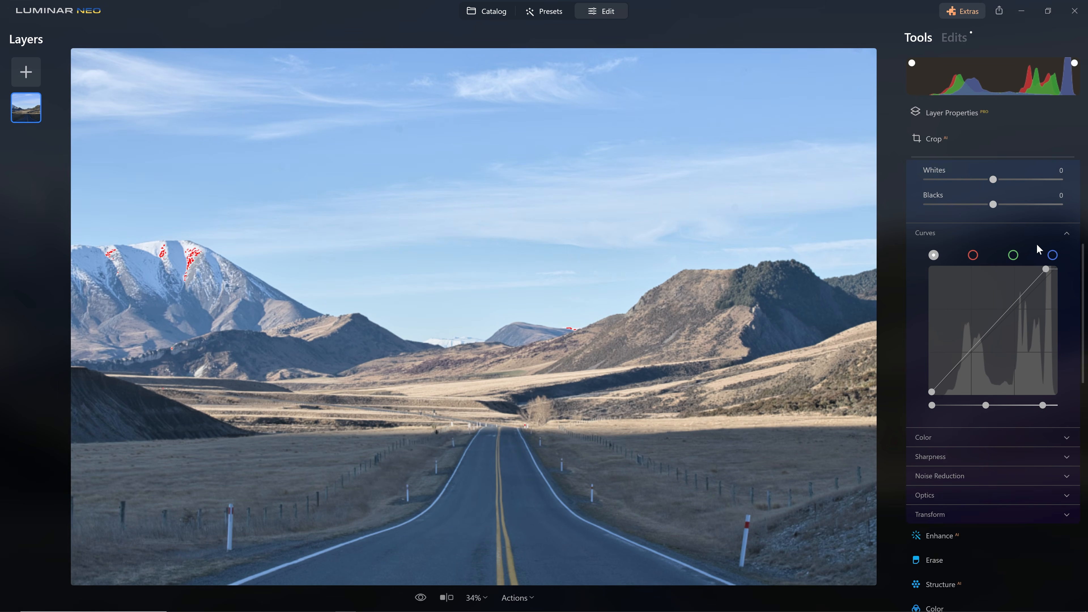
{"action": "left_click", "coordinate": [195, 254]}
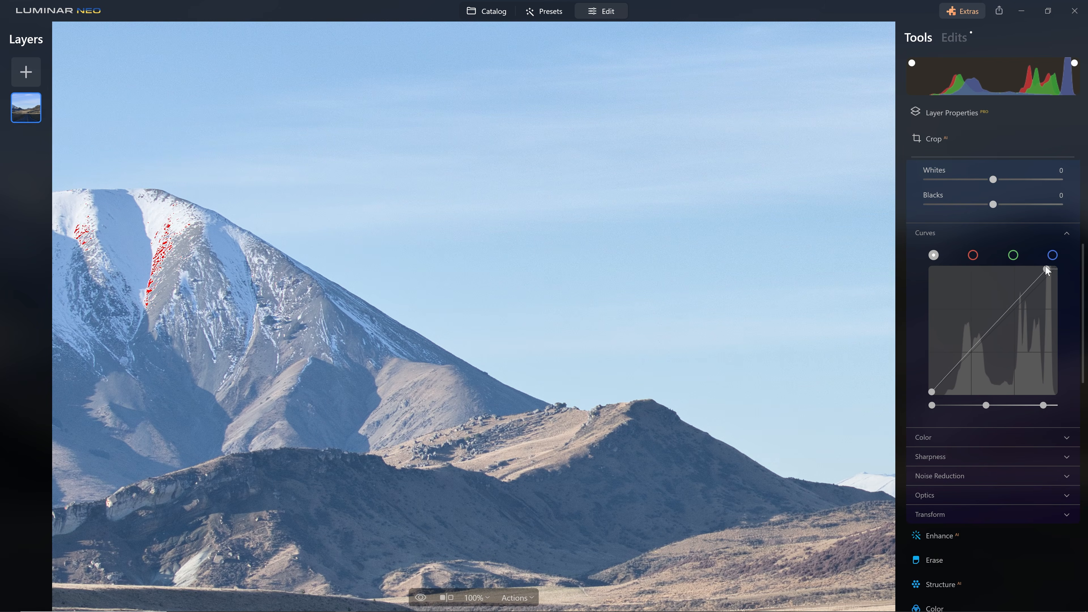
{"action": "left_click_drag", "start_coordinate": [1046, 266], "coordinate": [1049, 265]}
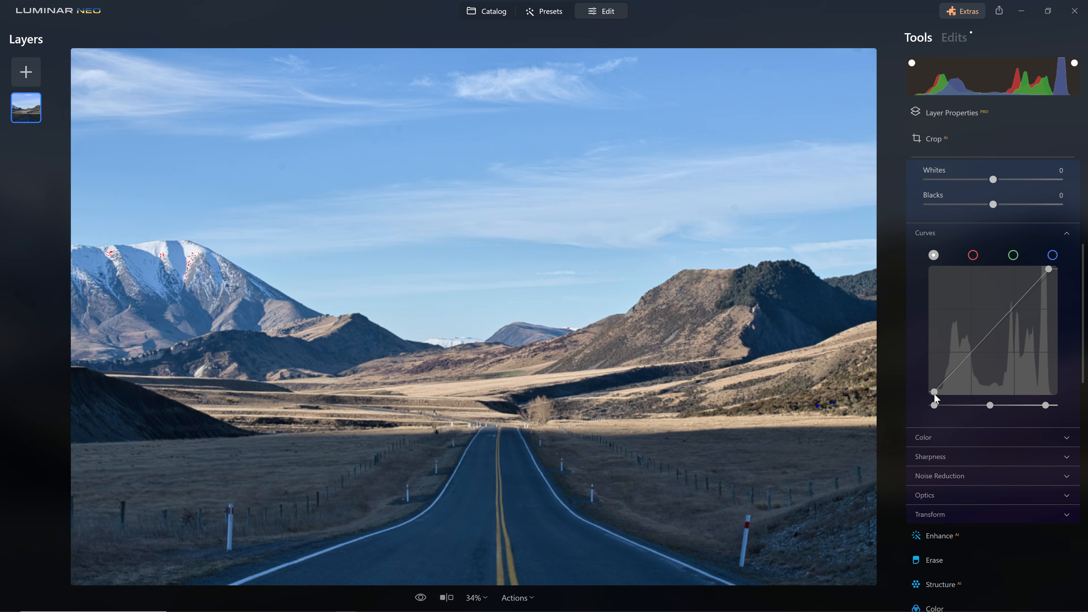
{"action": "left_click_drag", "start_coordinate": [935, 395], "coordinate": [939, 395]}
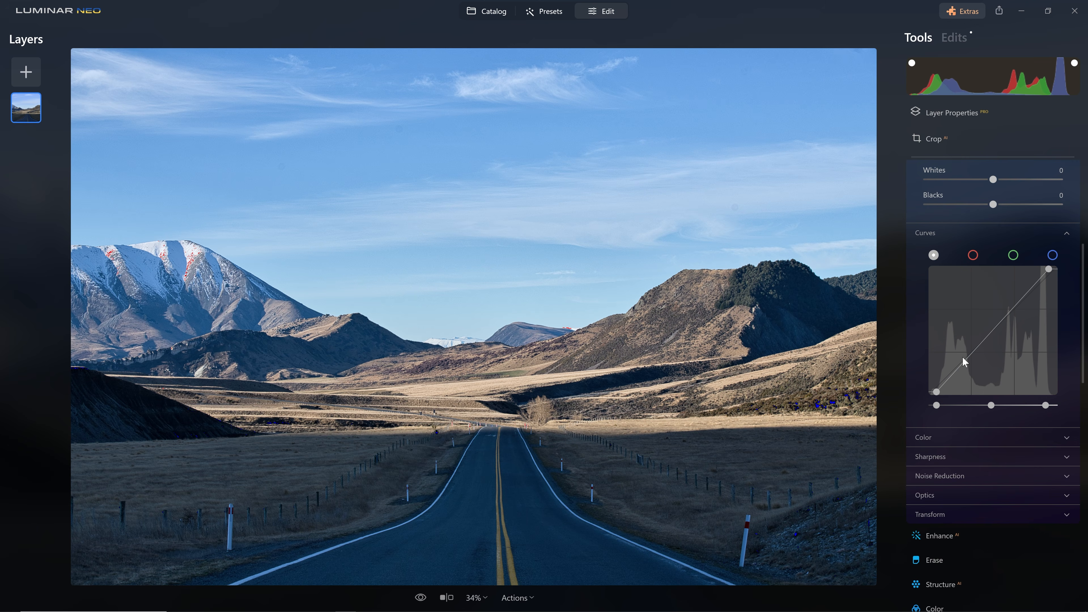
{"action": "scroll", "coordinate": [954, 242], "scroll_direction": "up", "scroll_amount": 3}
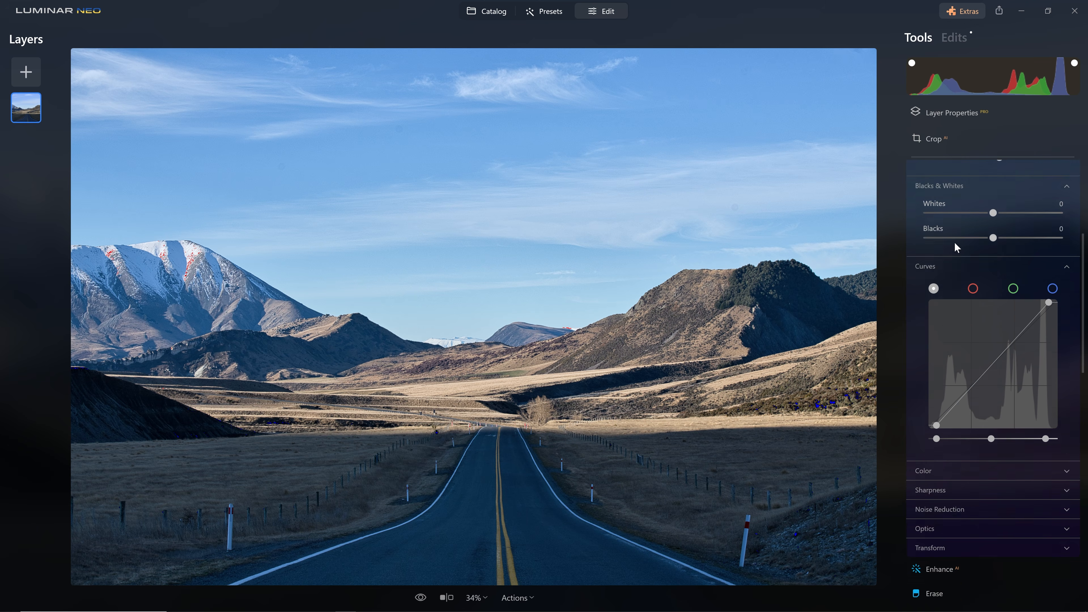
Warm the photo's white balance by setting the Temperature to 5837 and the Tint to 10
{"action": "mouse_move", "coordinate": [993, 248]}
{"action": "left_mouse_down"}
{"action": "mouse_move", "coordinate": [1034, 249]}
{"action": "mouse_move", "coordinate": [993, 249]}
{"action": "left_mouse_up"}
{"action": "scroll", "coordinate": [987, 246], "scroll_direction": "down", "scroll_amount": 3}
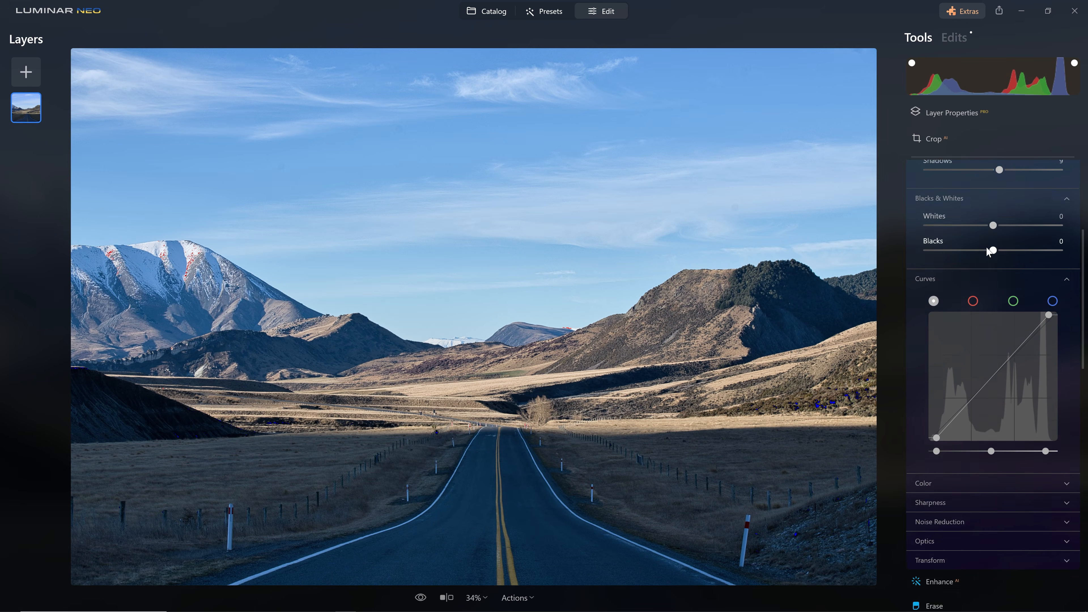
{"action": "left_click", "coordinate": [963, 440]}
{"action": "scroll", "coordinate": [964, 443], "scroll_direction": "down", "scroll_amount": 5}
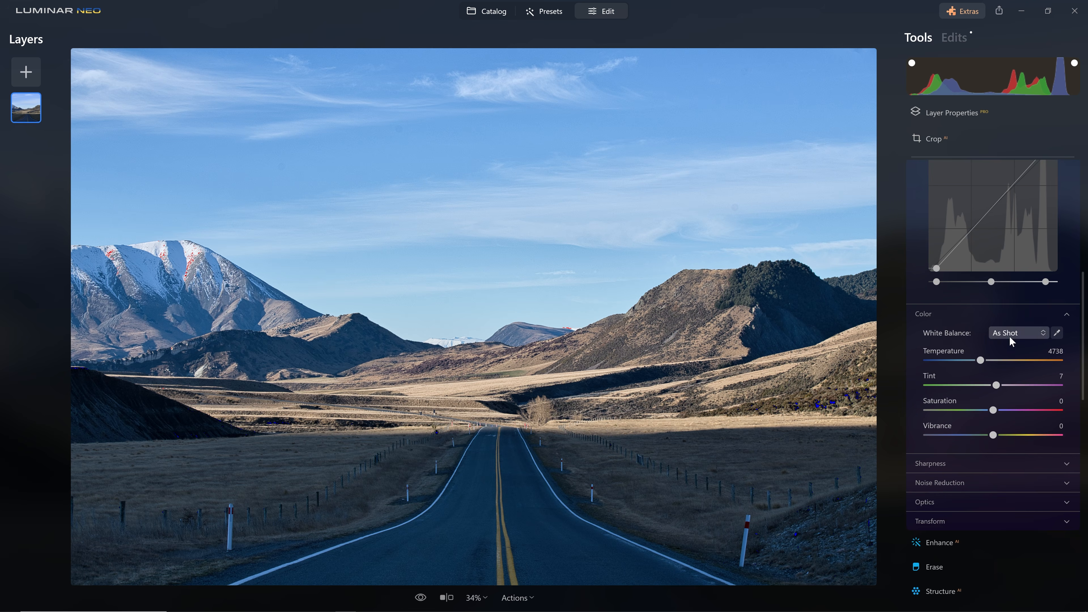
{"action": "left_click_drag", "start_coordinate": [981, 361], "coordinate": [990, 365]}
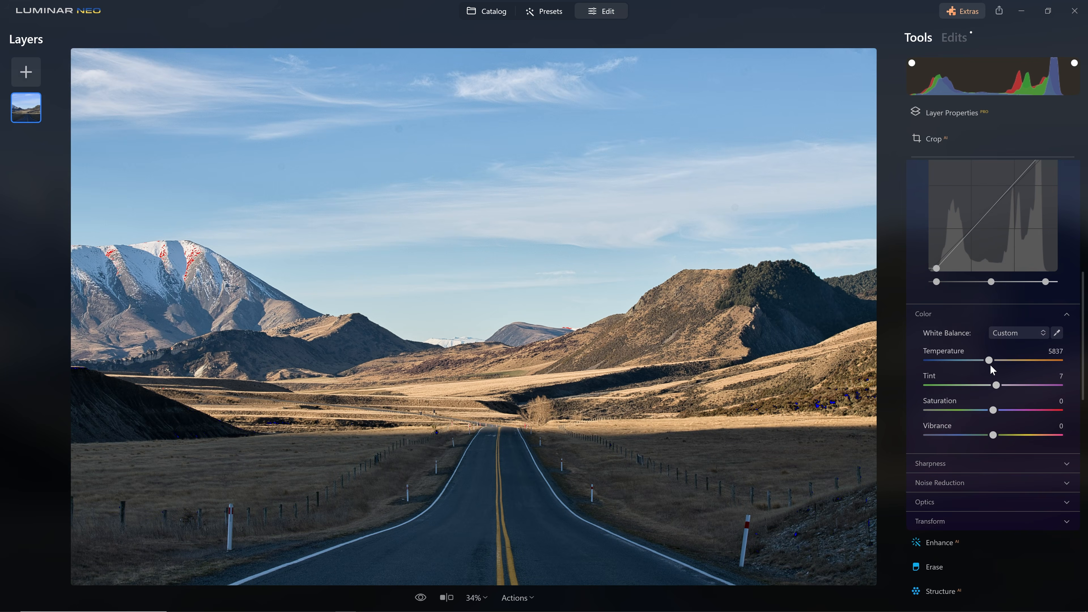
{"action": "mouse_move", "coordinate": [998, 389]}
{"action": "left_mouse_down"}
{"action": "mouse_move", "coordinate": [1018, 388]}
{"action": "mouse_move", "coordinate": [944, 386]}
{"action": "mouse_move", "coordinate": [1050, 386]}
{"action": "mouse_move", "coordinate": [964, 386]}
{"action": "mouse_move", "coordinate": [1030, 389]}
{"action": "mouse_move", "coordinate": [995, 389]}
{"action": "left_mouse_up"}
Test Vibrance and Saturation separately at 100, returning Vibrance to 0 and setting Saturation to 52
{"action": "left_click_drag", "start_coordinate": [1008, 444], "coordinate": [1080, 437]}
{"action": "double_click", "coordinate": [1013, 414]}
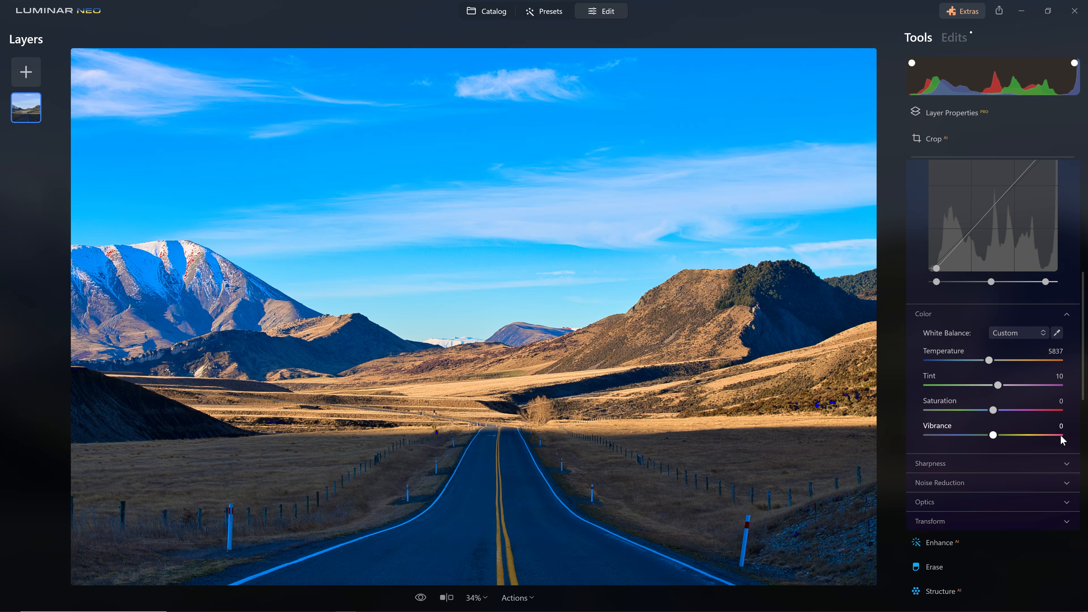
{"action": "left_click_drag", "start_coordinate": [993, 435], "coordinate": [1060, 410]}
{"action": "double_click", "coordinate": [1008, 435]}
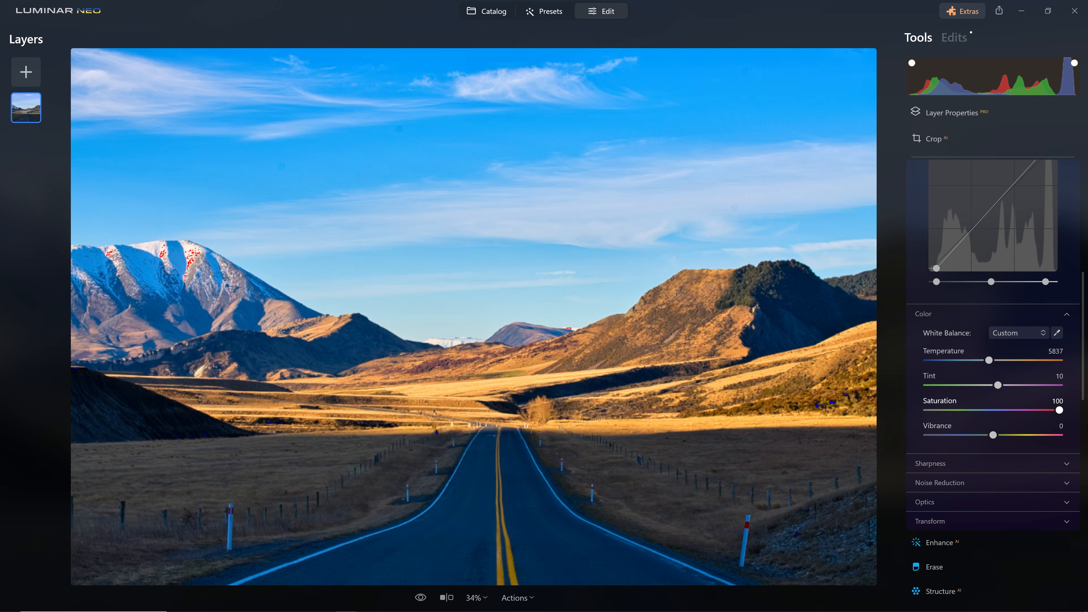
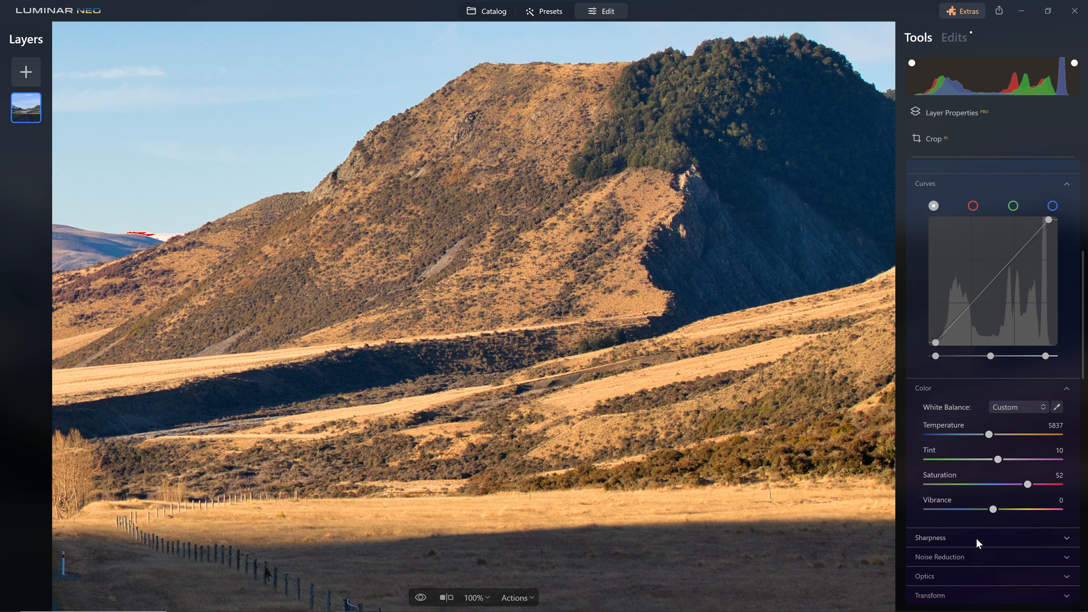
Try Sharpen at 100 on the enlarged hillside, and reduce it to 20
{"action": "left_click", "coordinate": [993, 385]}
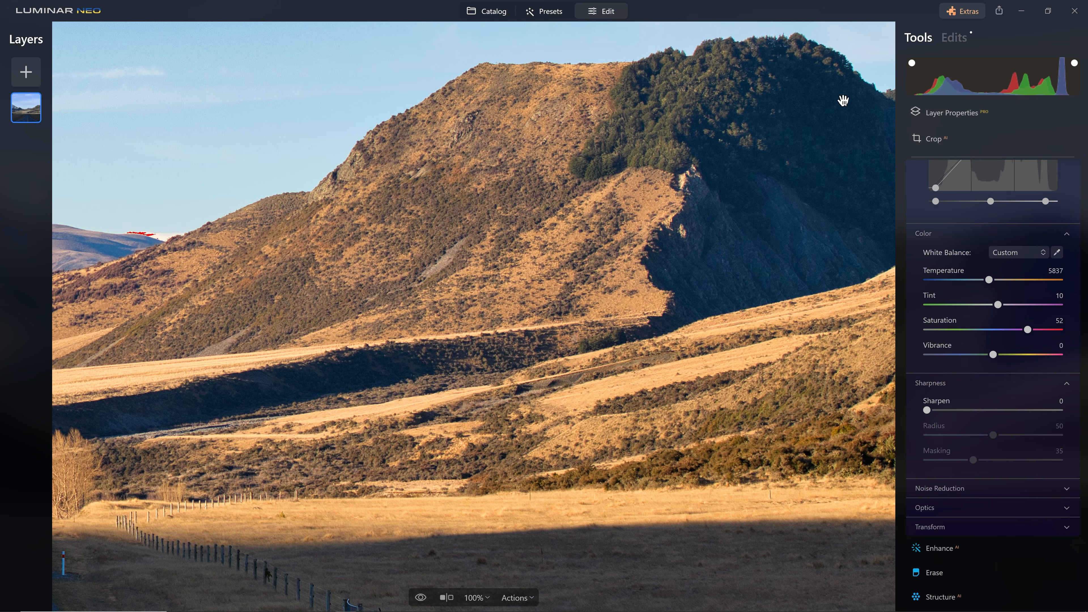
{"action": "left_click_drag", "start_coordinate": [926, 410], "coordinate": [1075, 413]}
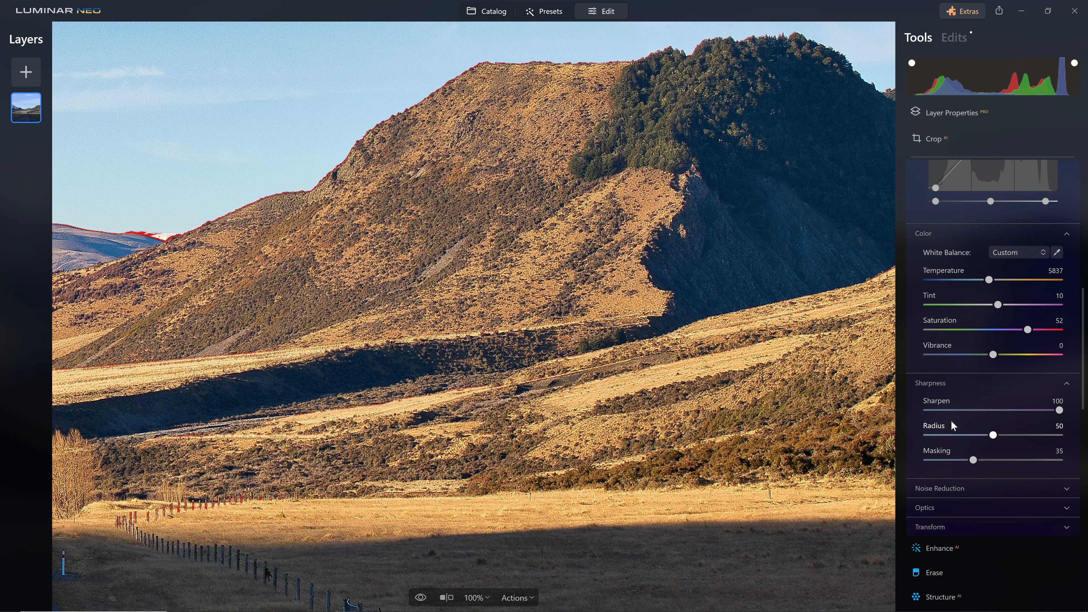
{"action": "left_click_drag", "start_coordinate": [1060, 411], "coordinate": [968, 414]}
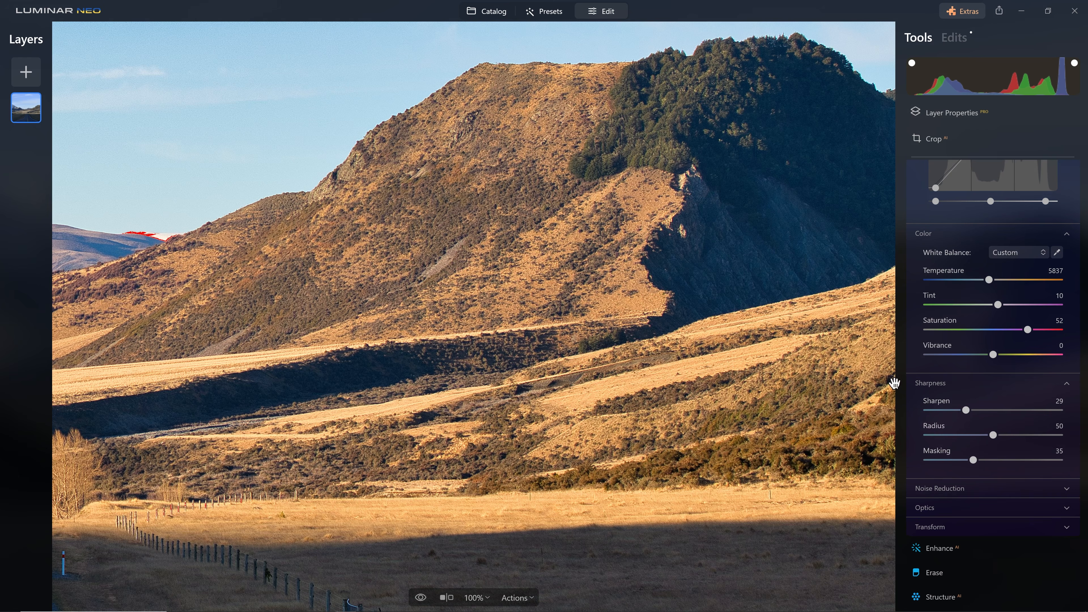
{"action": "left_click_drag", "start_coordinate": [961, 415], "coordinate": [955, 414]}
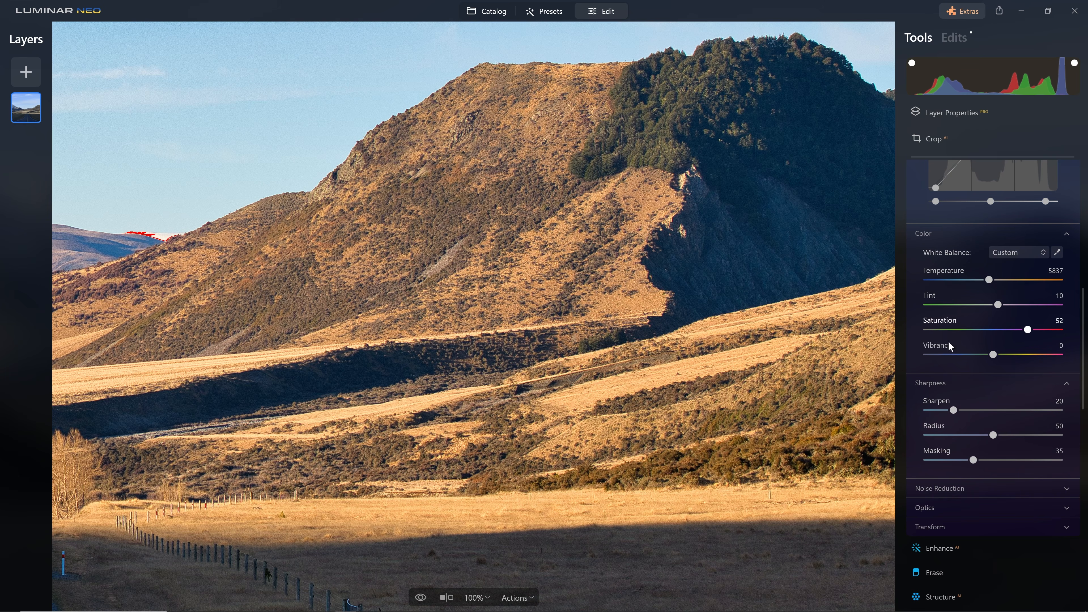
Test Sharpen and Radius at 100 with stronger Masking, returning Radius to 50 and Masking to 35, and set Sharpen to 37
{"action": "left_click", "coordinate": [1061, 411]}
{"action": "left_click", "coordinate": [1060, 435]}
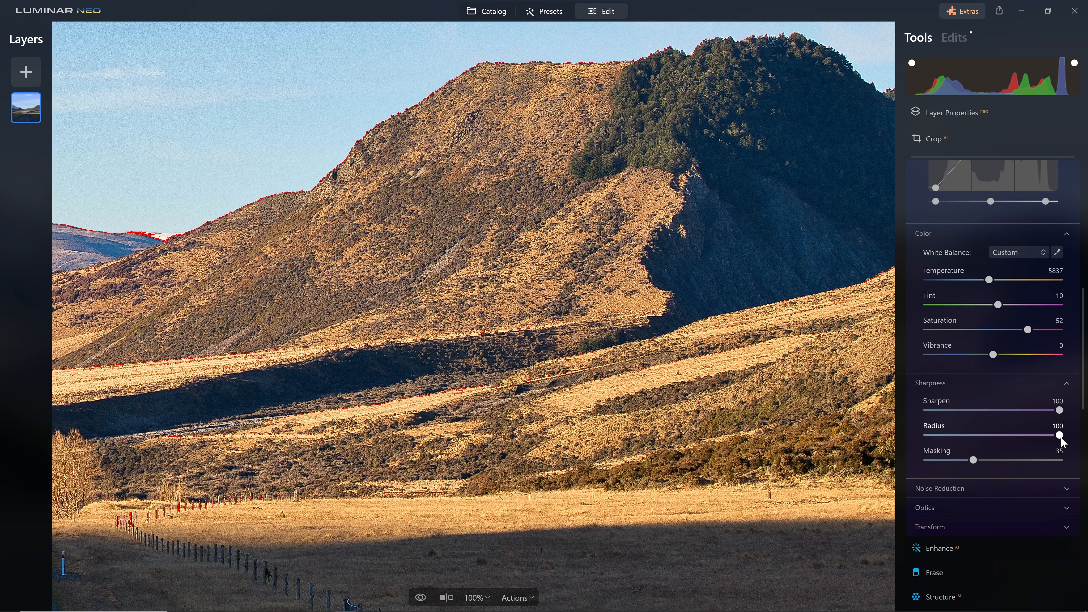
{"action": "left_click", "coordinate": [1045, 459]}
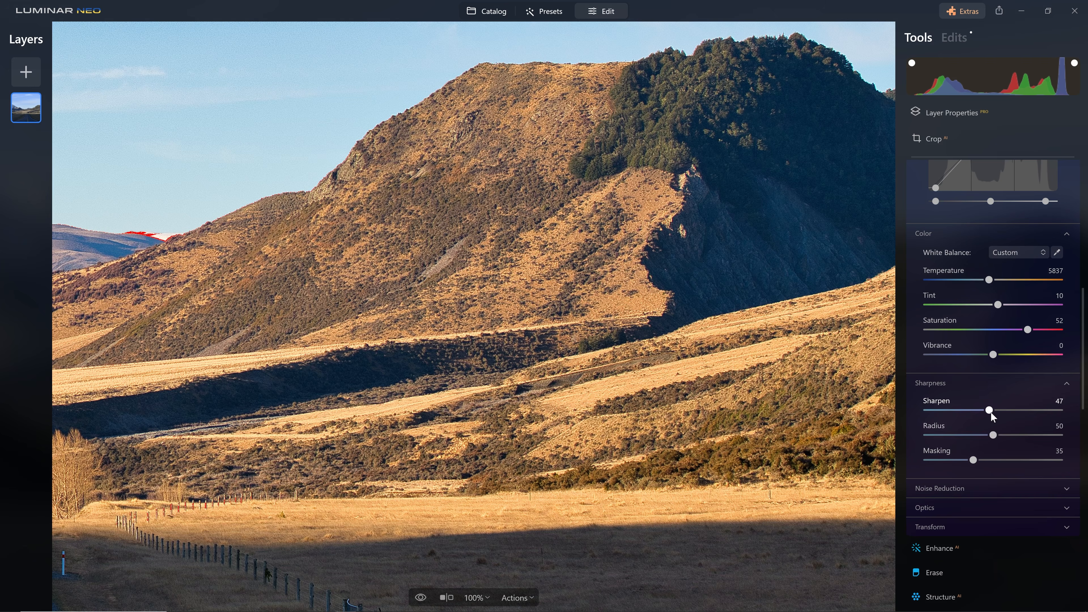
{"action": "mouse_move", "coordinate": [989, 410]}
{"action": "left_mouse_down"}
{"action": "mouse_move", "coordinate": [926, 411]}
{"action": "mouse_move", "coordinate": [976, 410]}
{"action": "left_mouse_up"}
Try Luminosity noise reduction at 100 while inspecting the grain in the enlarged sky
{"action": "left_click_drag", "start_coordinate": [488, 138], "coordinate": [845, 486]}
{"action": "scroll", "coordinate": [552, 484], "scroll_direction": "up", "scroll_amount": 3}
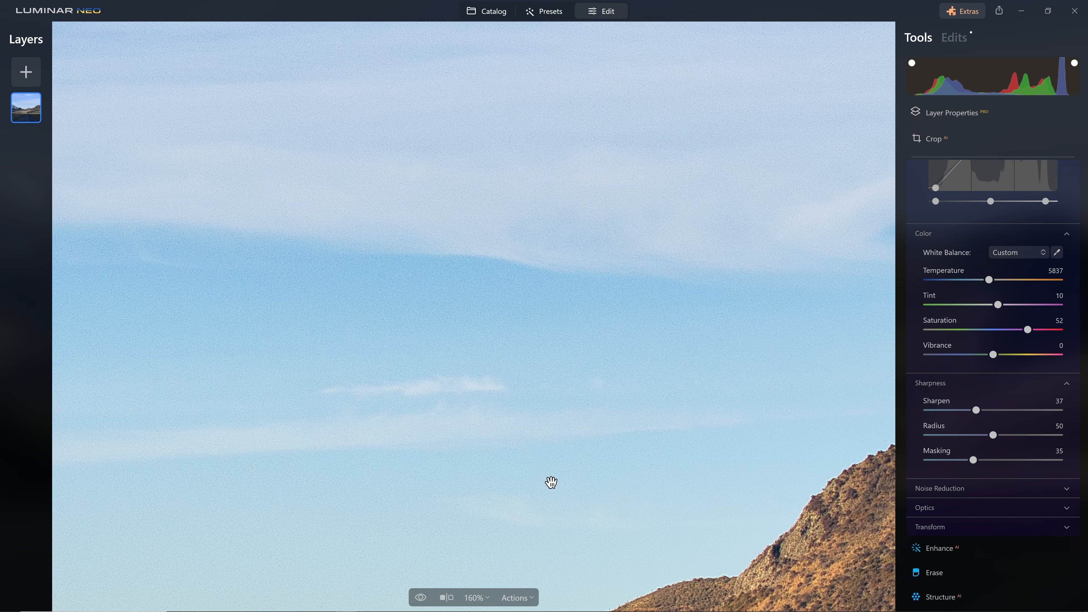
{"action": "left_click", "coordinate": [933, 493]}
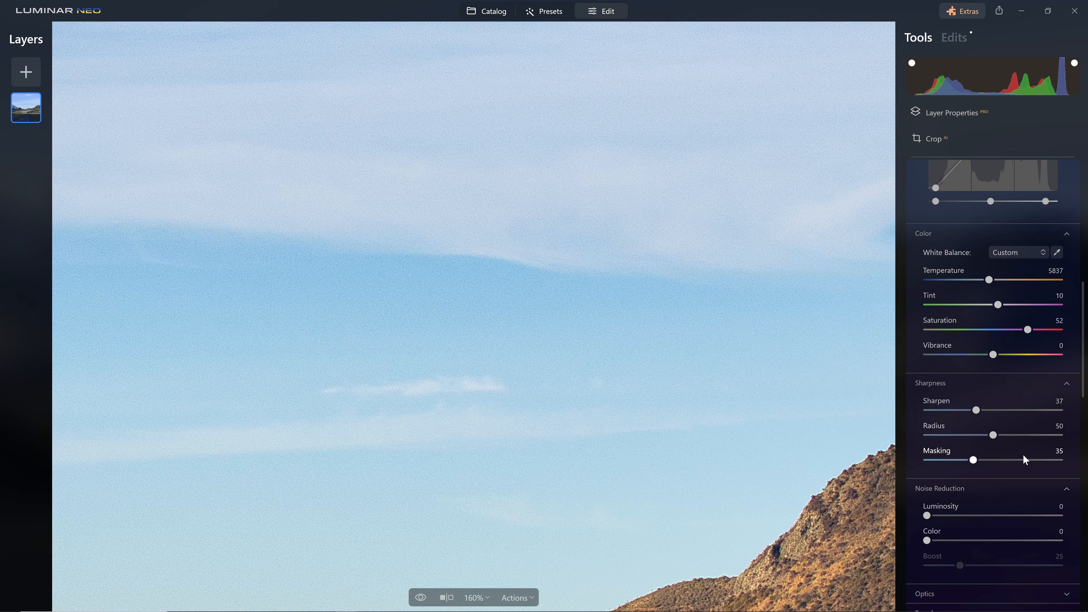
{"action": "scroll", "coordinate": [914, 396], "scroll_direction": "down", "scroll_amount": 2}
{"action": "left_click_drag", "start_coordinate": [929, 450], "coordinate": [964, 438]}
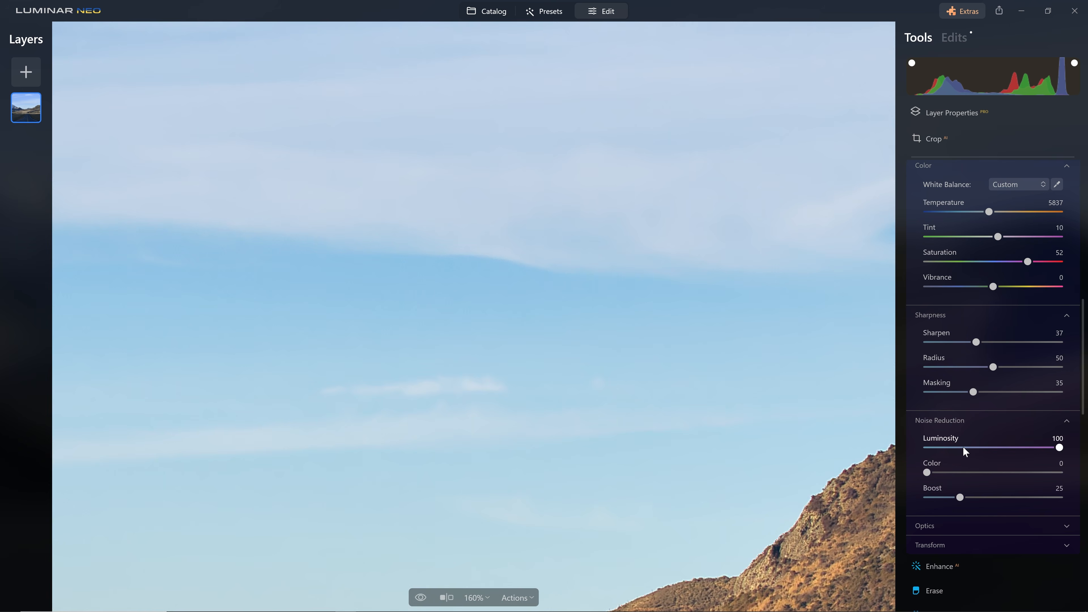
Set Luminosity noise reduction to 31, checking the detail on the hillside and the grain in the sky
{"action": "left_click_drag", "start_coordinate": [680, 407], "coordinate": [553, 143]}
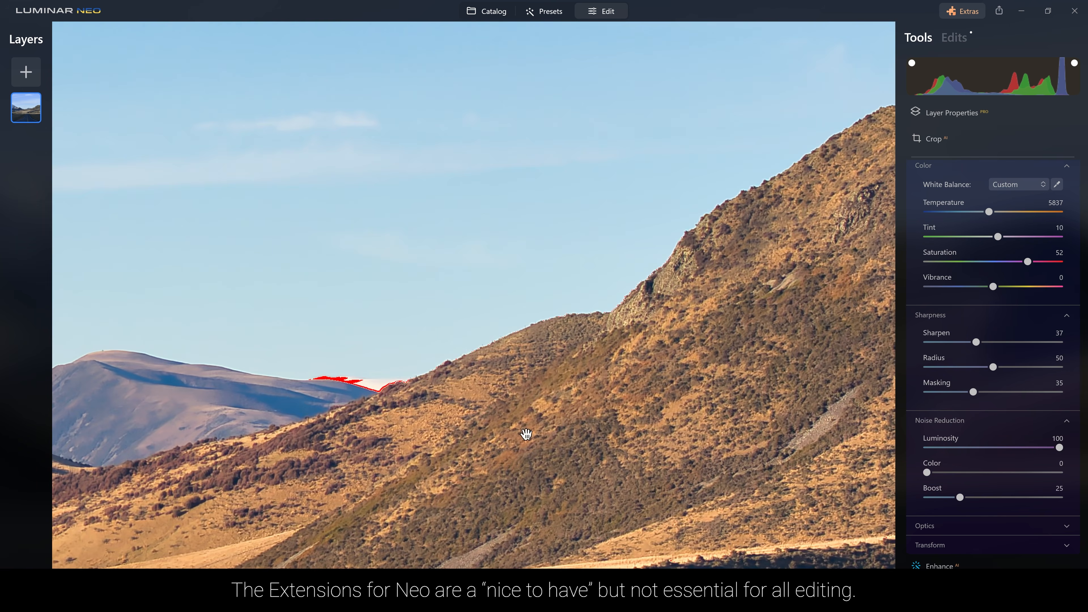
{"action": "left_click_drag", "start_coordinate": [972, 449], "coordinate": [959, 449]}
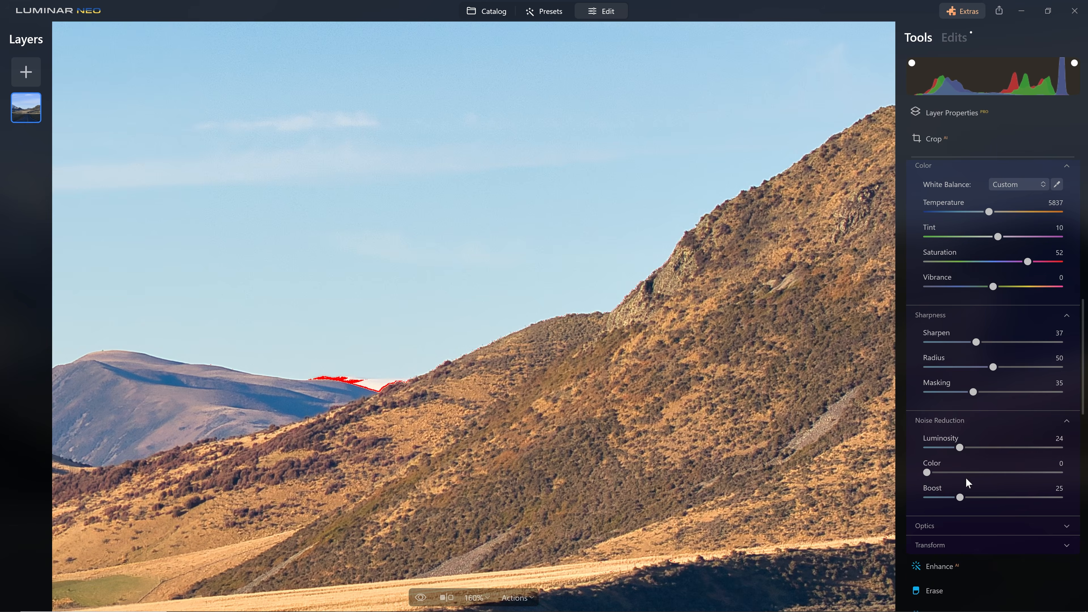
{"action": "left_click_drag", "start_coordinate": [595, 194], "coordinate": [881, 469]}
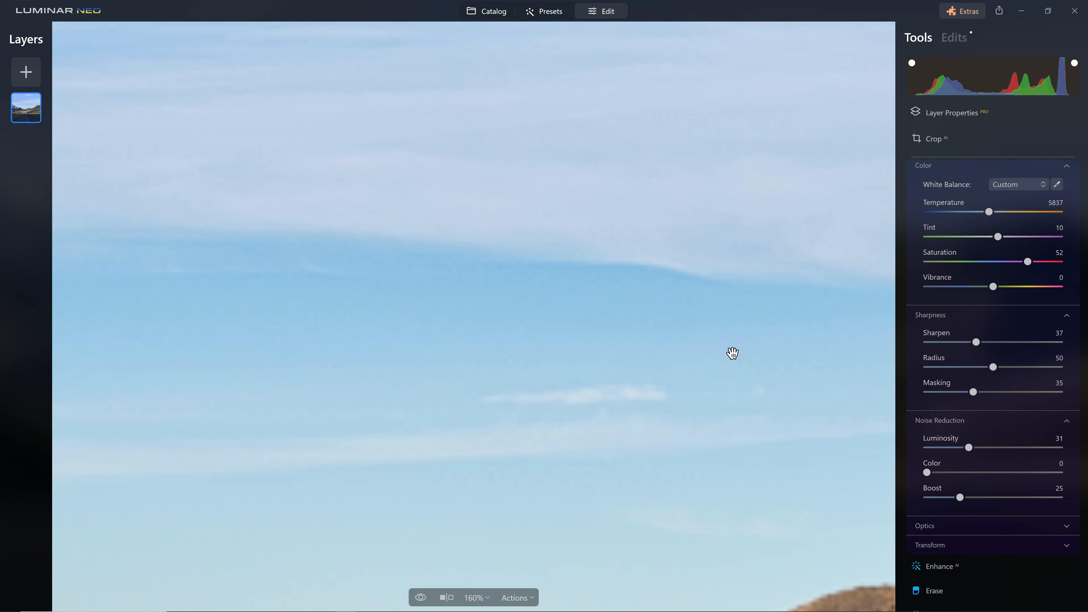
{"action": "scroll", "coordinate": [542, 334], "scroll_direction": "up", "scroll_amount": 5}
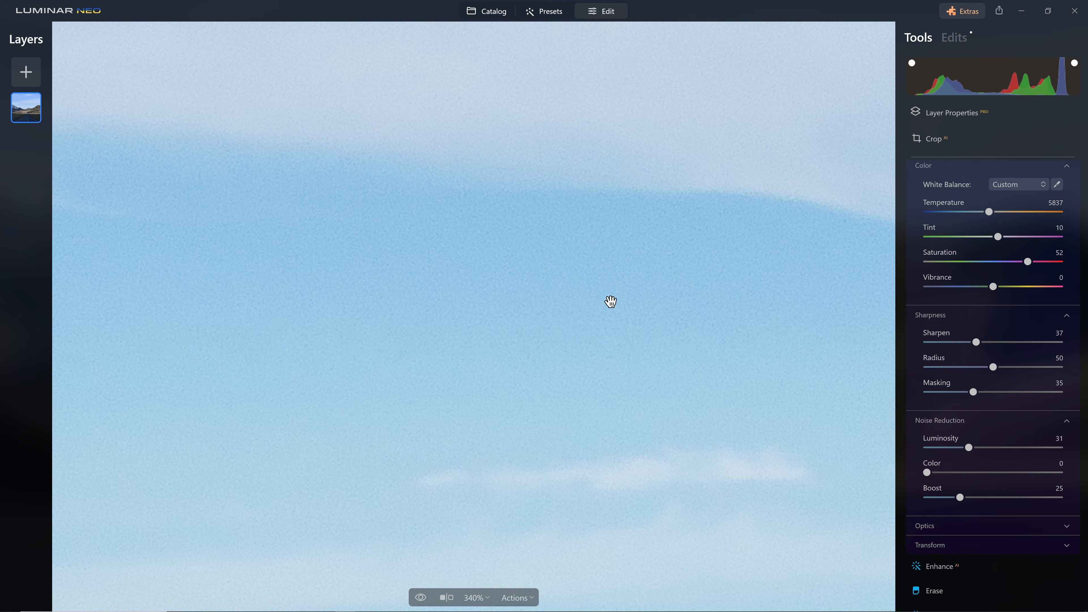
{"action": "scroll", "coordinate": [609, 301], "scroll_direction": "down", "scroll_amount": 6}
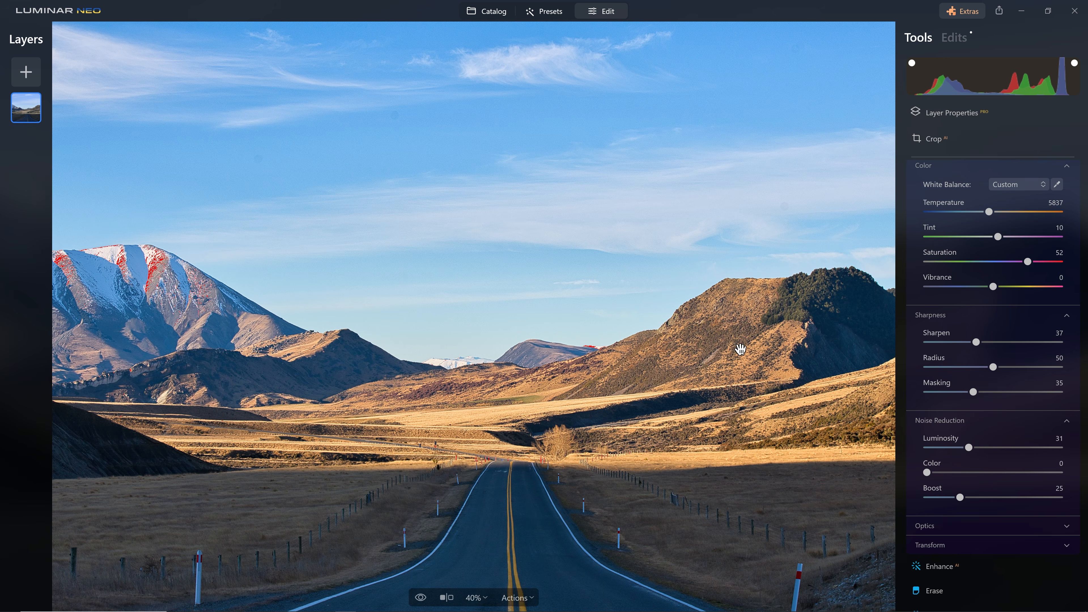
Compare the photo with Auto Distortion Corrections on and off in the Optics settings, leaving the option off
{"action": "scroll", "coordinate": [969, 485], "scroll_direction": "down", "scroll_amount": 5}
{"action": "left_click", "coordinate": [994, 383]}
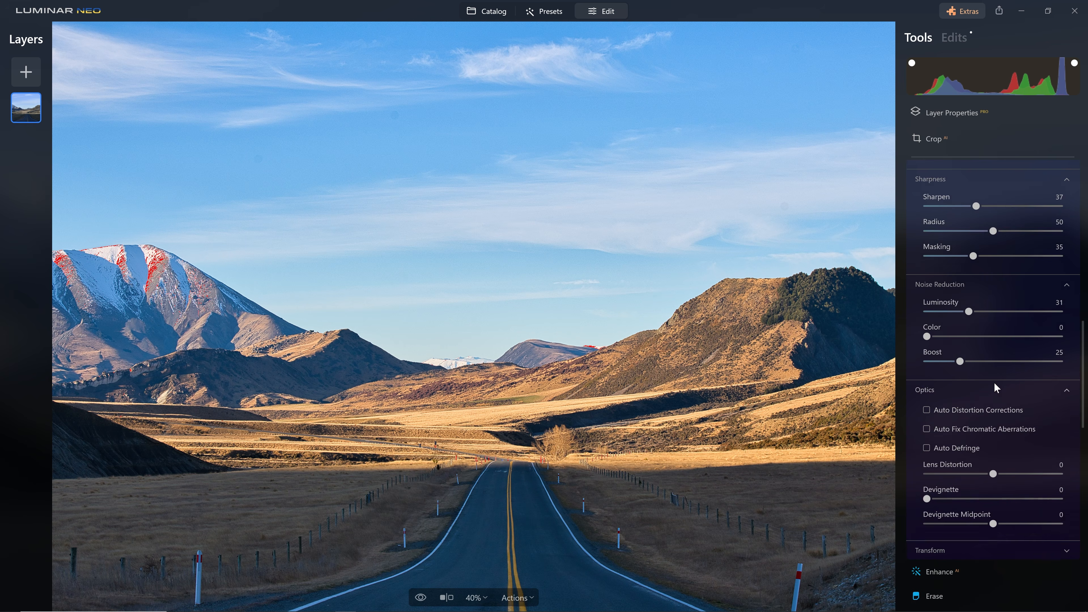
{"action": "scroll", "coordinate": [988, 378], "scroll_direction": "down", "scroll_amount": 1}
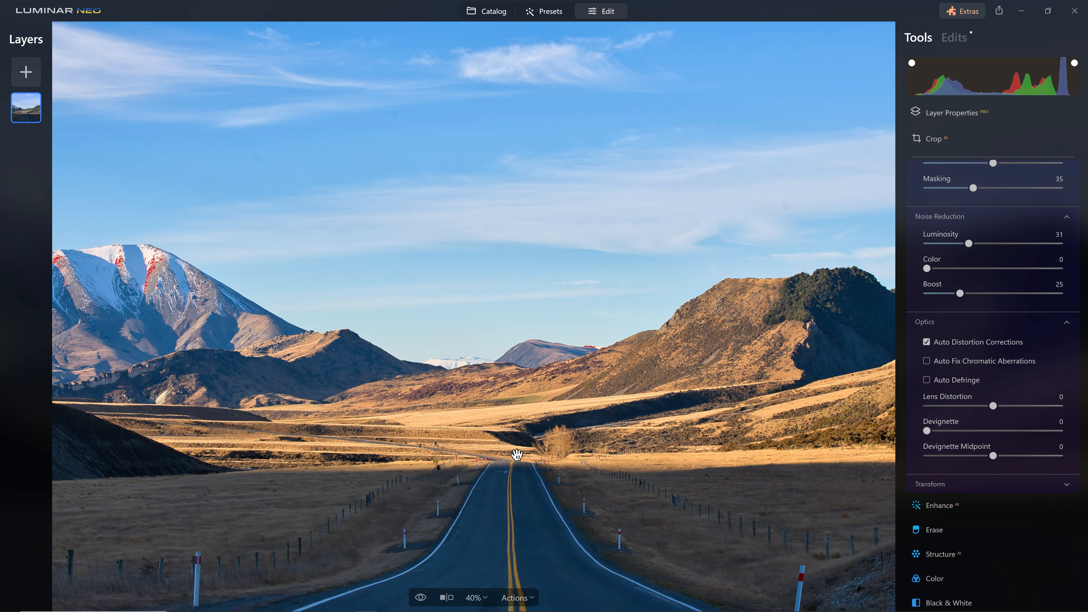
{"action": "mouse_move", "coordinate": [948, 397]}
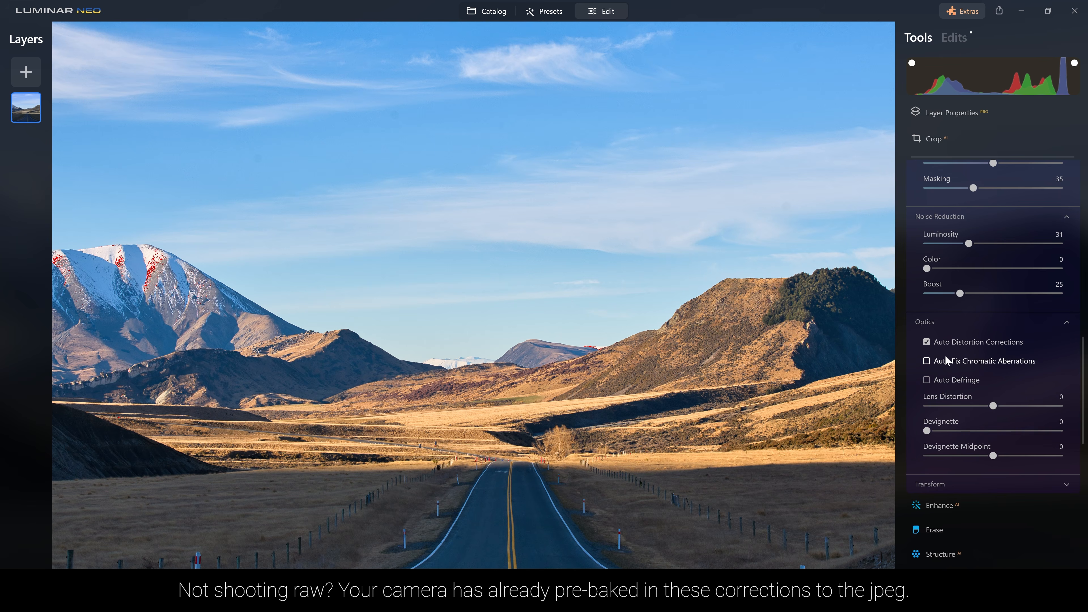
{"action": "left_click", "coordinate": [950, 342]}
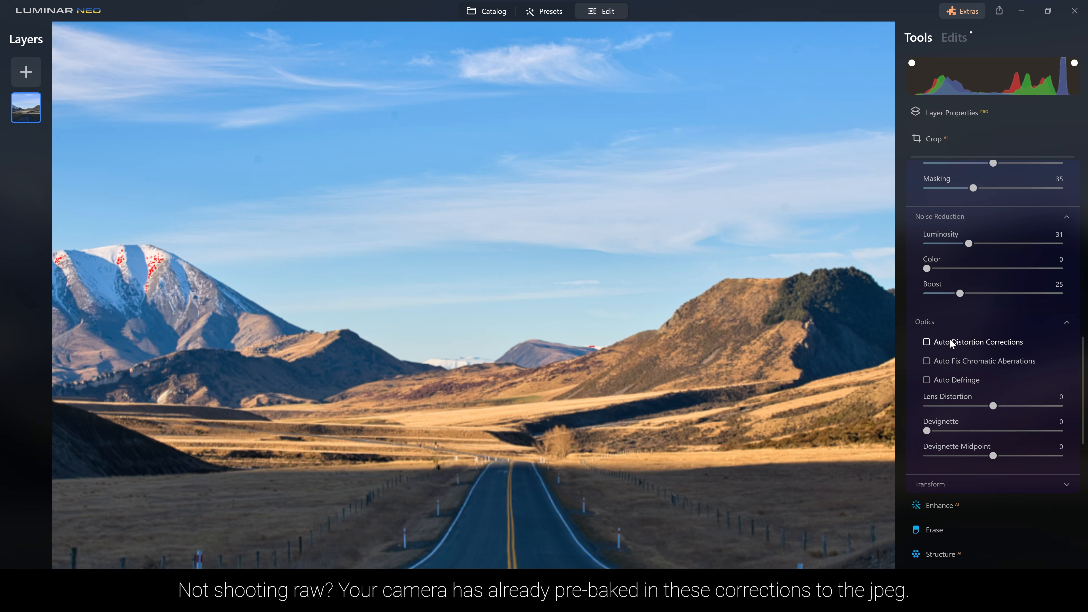
{"action": "left_click", "coordinate": [931, 342]}
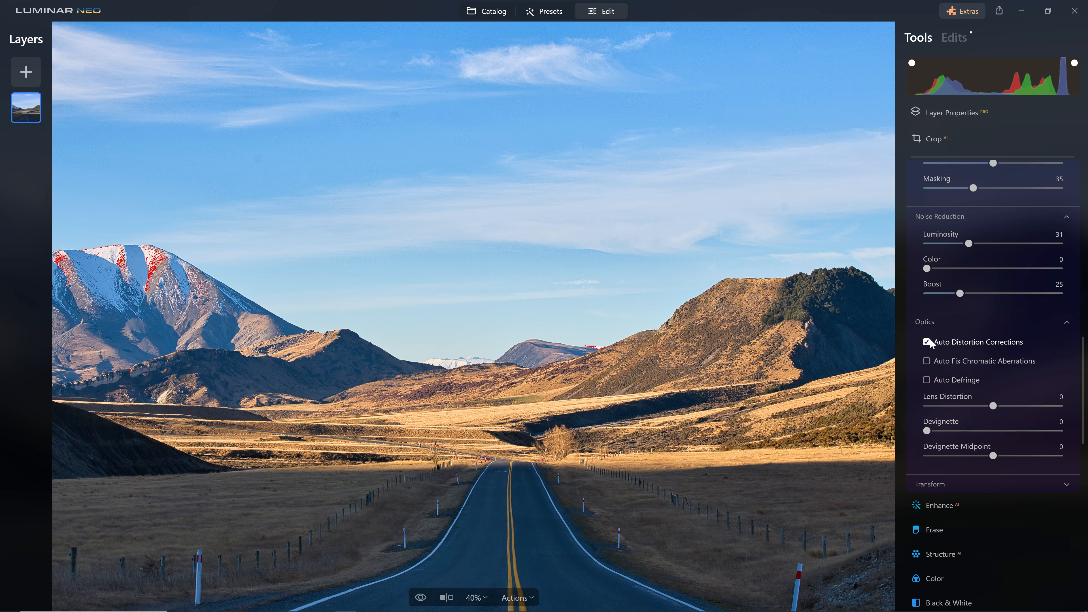
{"action": "left_click", "coordinate": [930, 341]}
Enable Auto Fix Chromatic Aberrations and Auto Defringe for the photo
{"action": "left_click", "coordinate": [926, 360]}
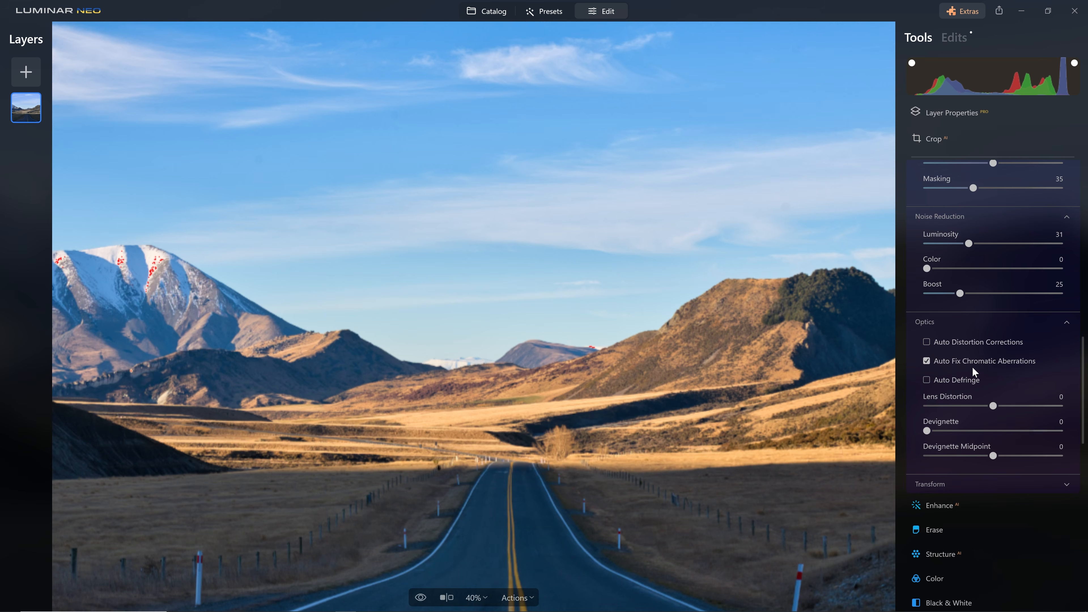
{"action": "left_click", "coordinate": [954, 378]}
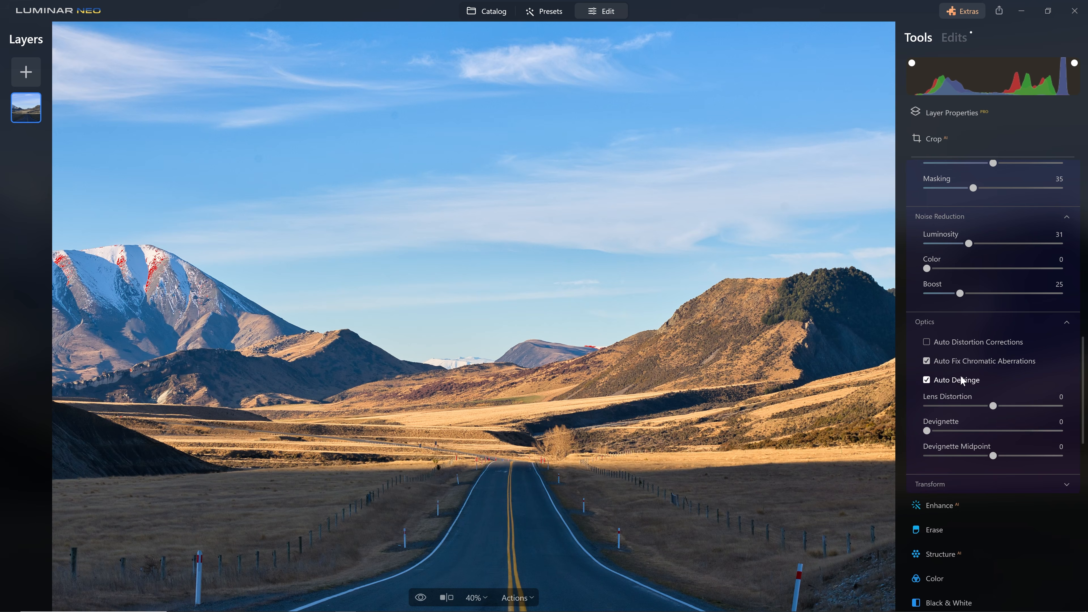
{"action": "mouse_move", "coordinate": [964, 405]}
Compare the photo with and without the Develop adjustments twice, and close the Develop tool
{"action": "scroll", "coordinate": [946, 403], "scroll_direction": "up", "scroll_amount": 15}
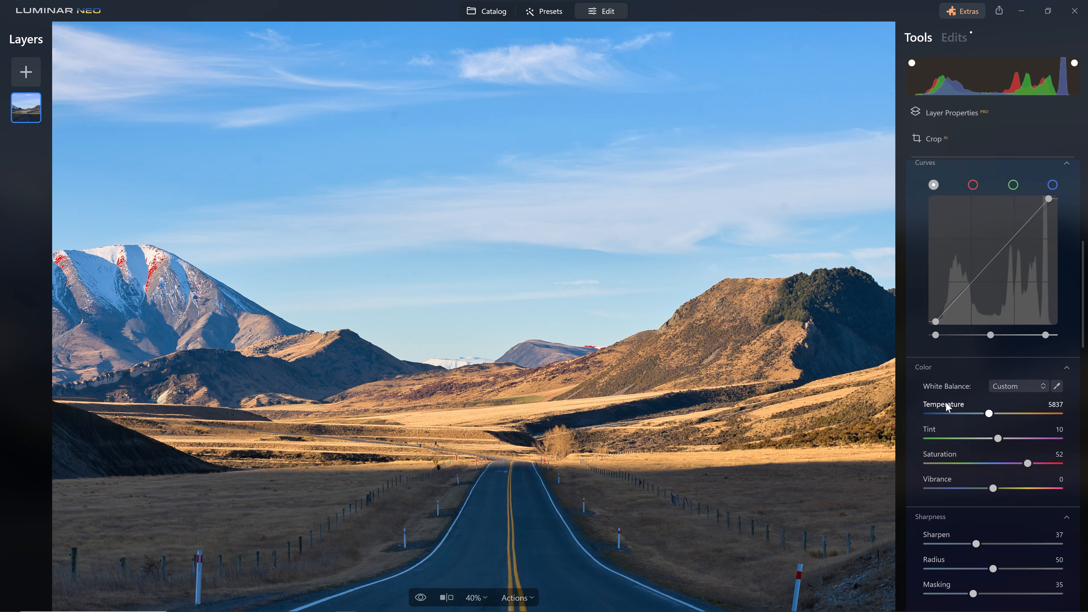
{"action": "left_click", "coordinate": [995, 214]}
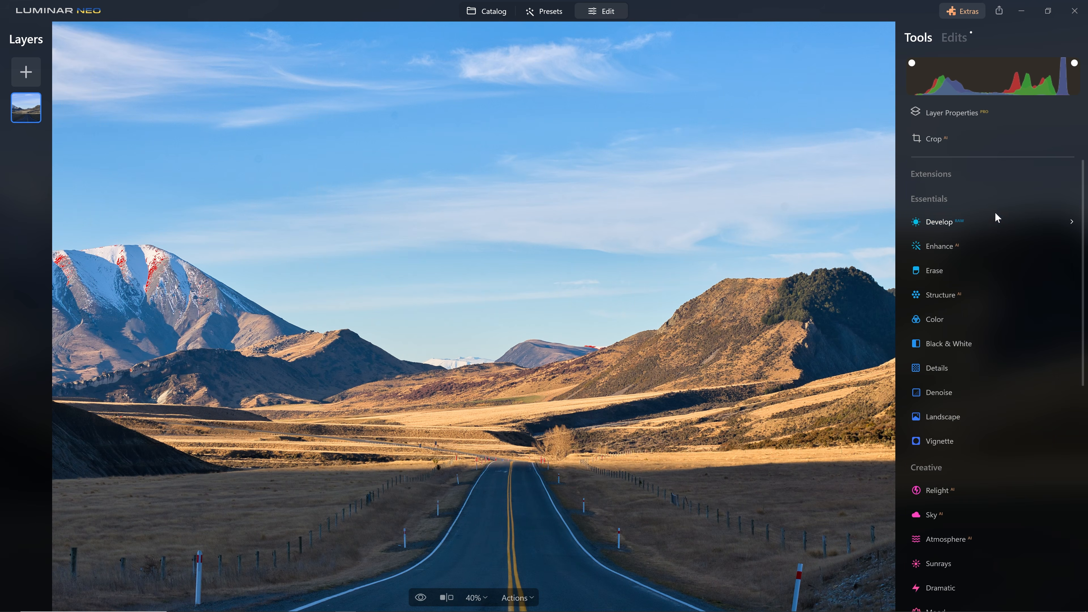
{"action": "left_click", "coordinate": [940, 222]}
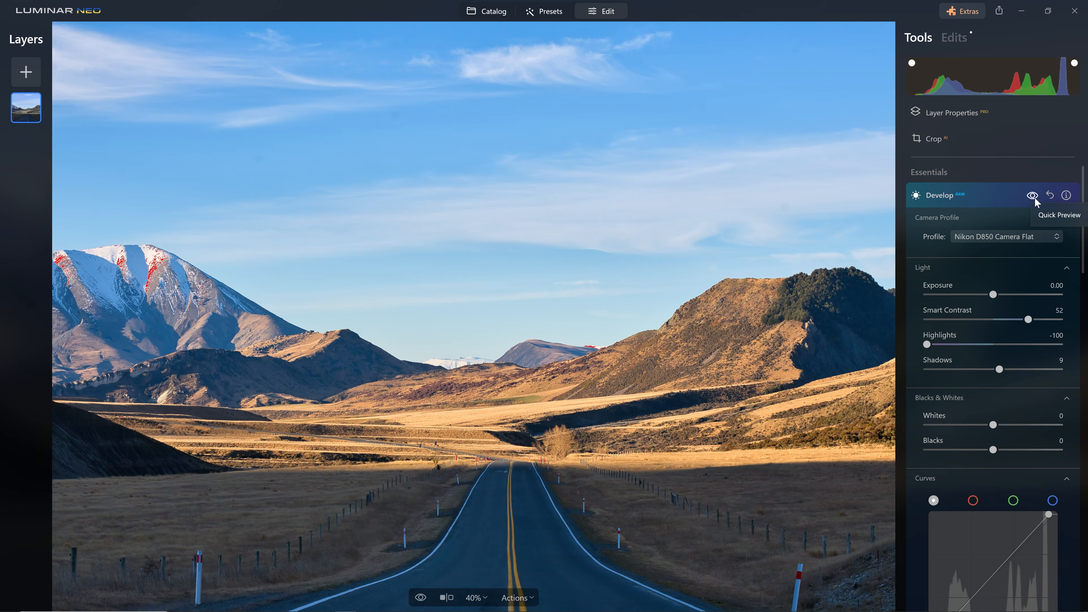
{"action": "left_click", "coordinate": [1033, 196]}
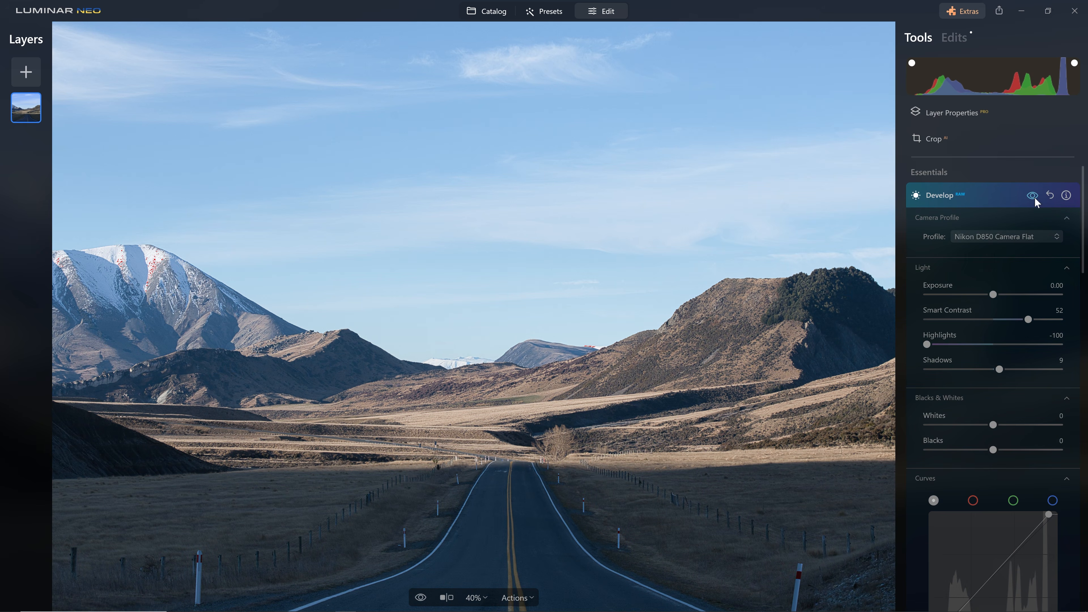
{"action": "left_click", "coordinate": [1032, 195]}
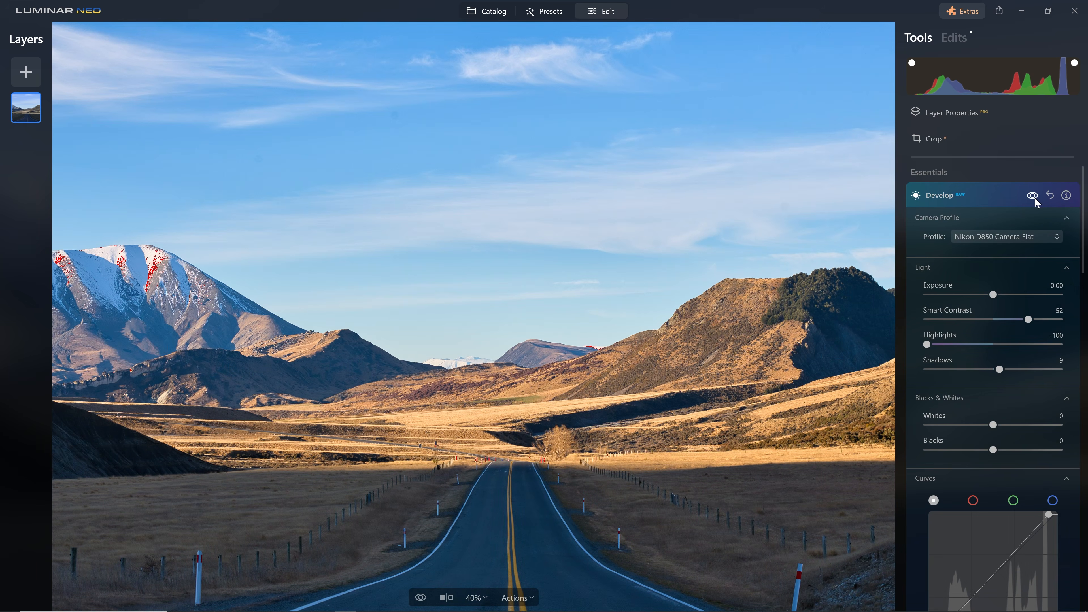
{"action": "left_click", "coordinate": [1032, 196]}
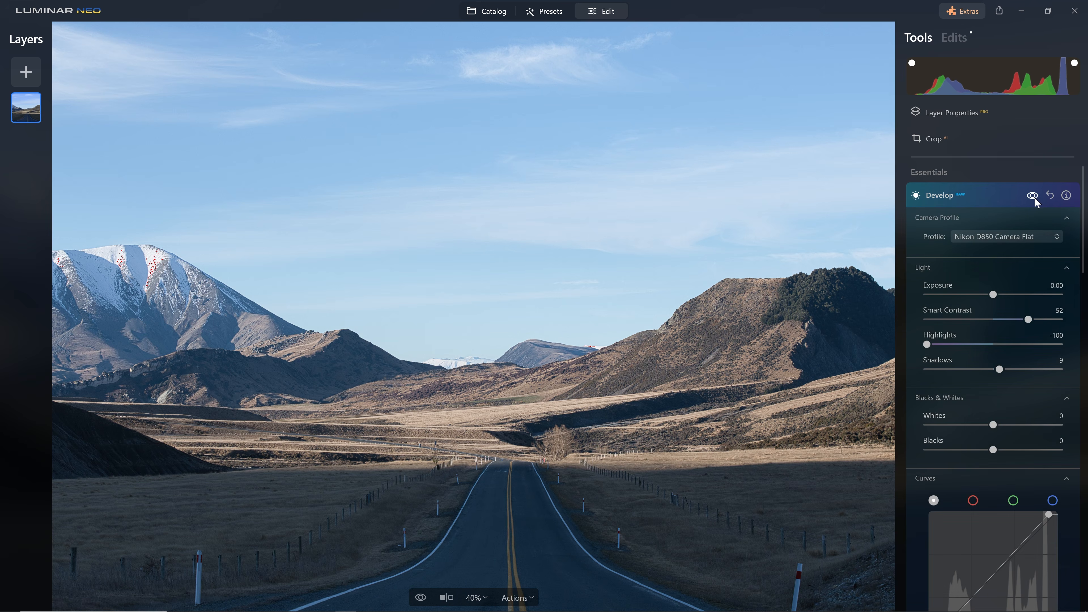
{"action": "left_click", "coordinate": [1033, 196]}
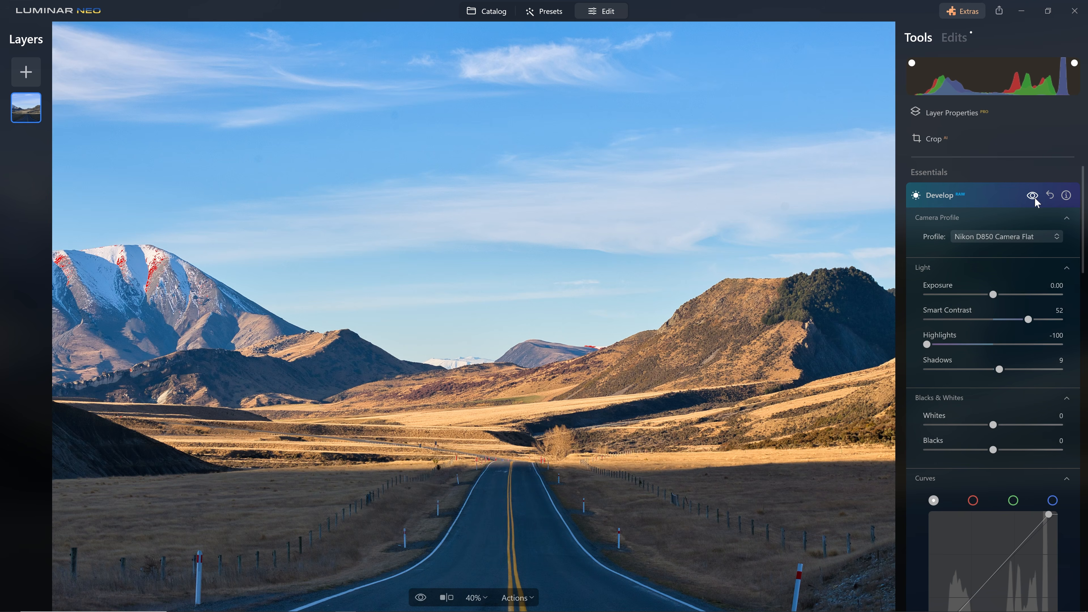
{"action": "left_click", "coordinate": [972, 205]}
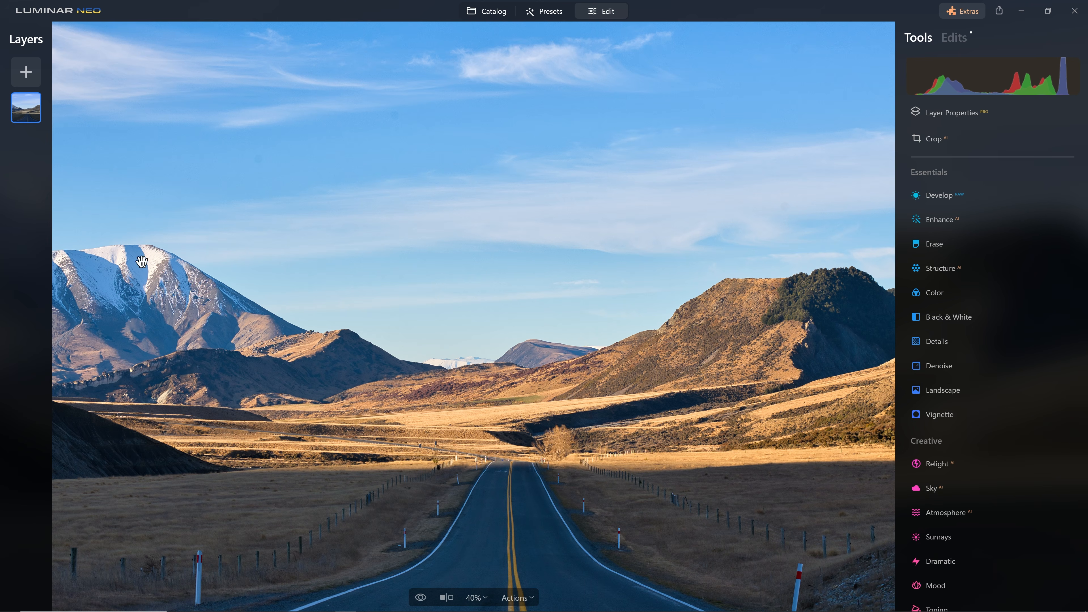
Try Sky Enhancer at 100 and 72 in the Enhance AI tool, check the clouds up close, settle on 8, and close the tool
{"action": "scroll", "coordinate": [660, 246], "scroll_direction": "down", "scroll_amount": 2}
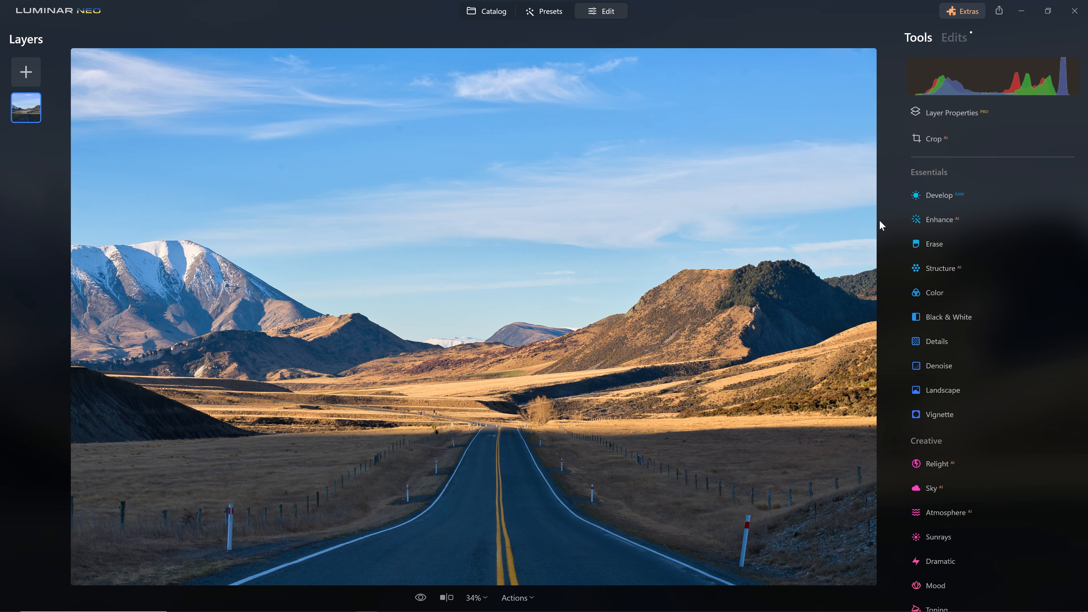
{"action": "scroll", "coordinate": [964, 210], "scroll_direction": "up", "scroll_amount": 1}
{"action": "left_click", "coordinate": [930, 245]}
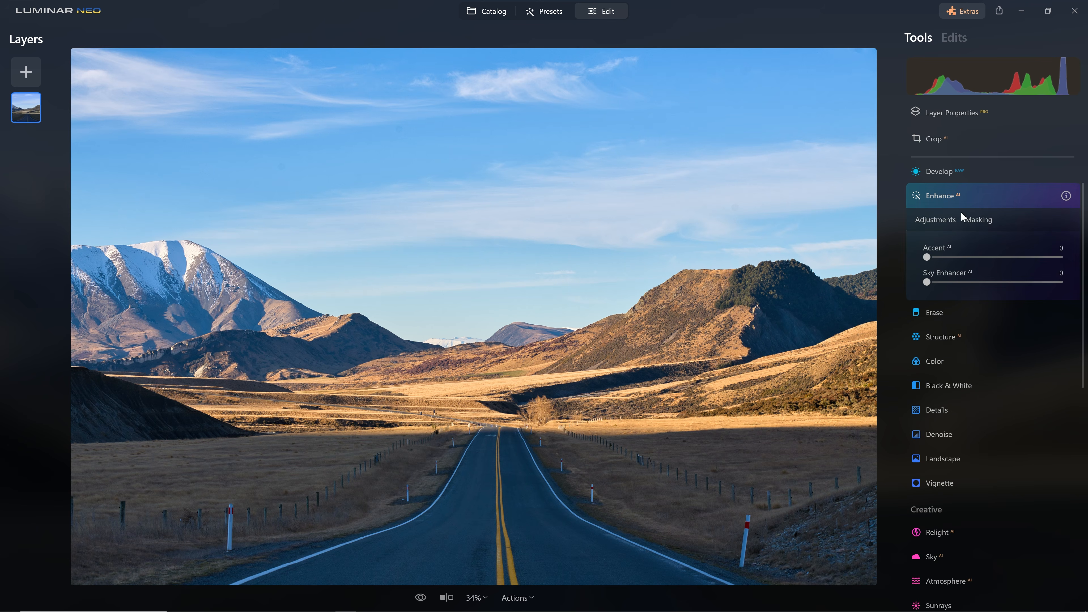
{"action": "left_click_drag", "start_coordinate": [926, 282], "coordinate": [1077, 279]}
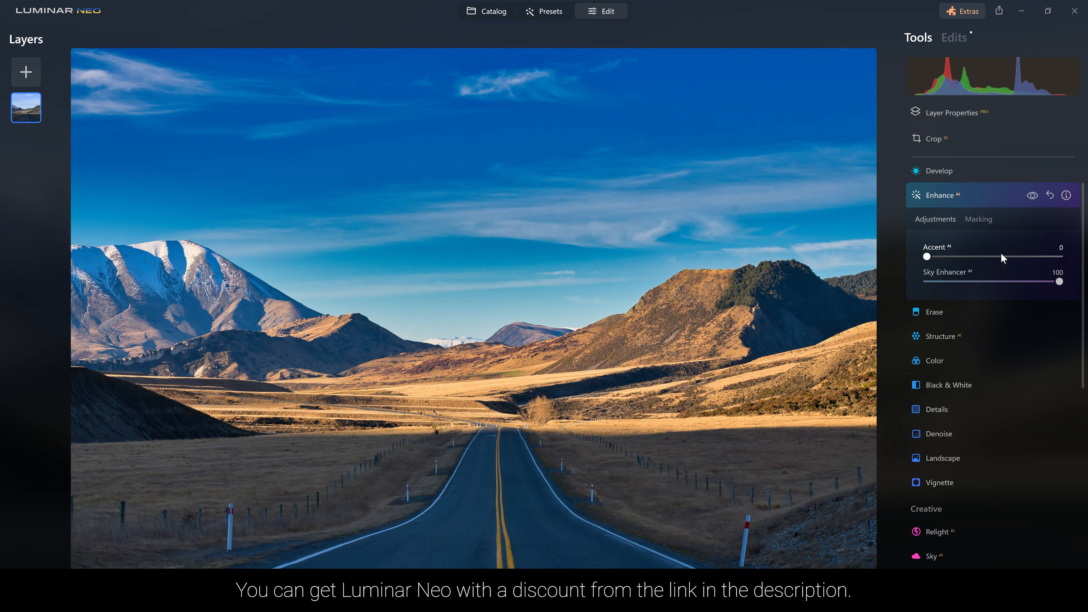
{"action": "left_click_drag", "start_coordinate": [1058, 282], "coordinate": [1022, 282]}
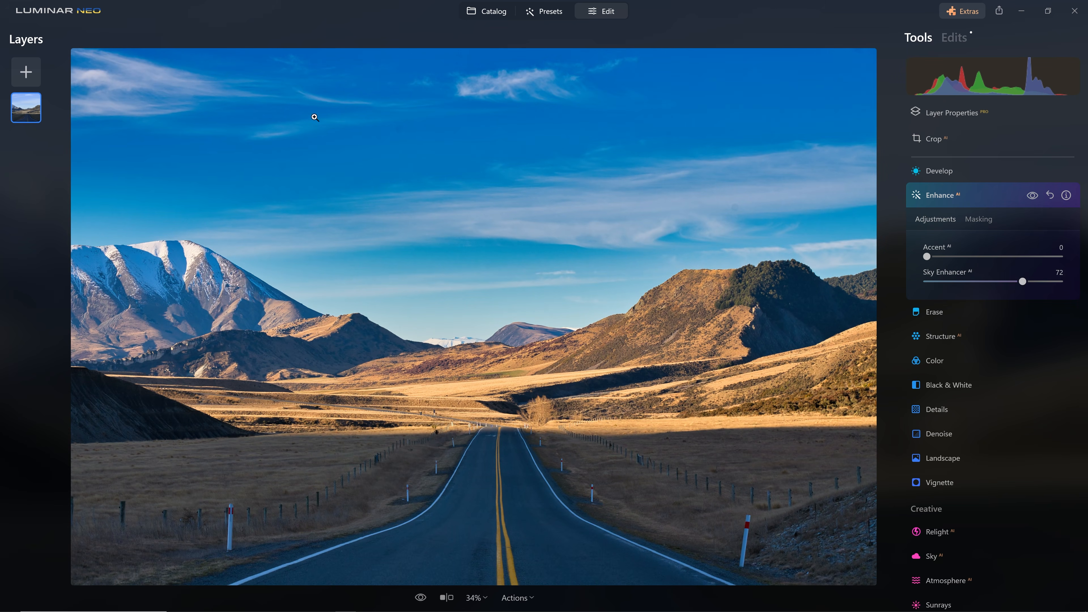
{"action": "left_click", "coordinate": [480, 119]}
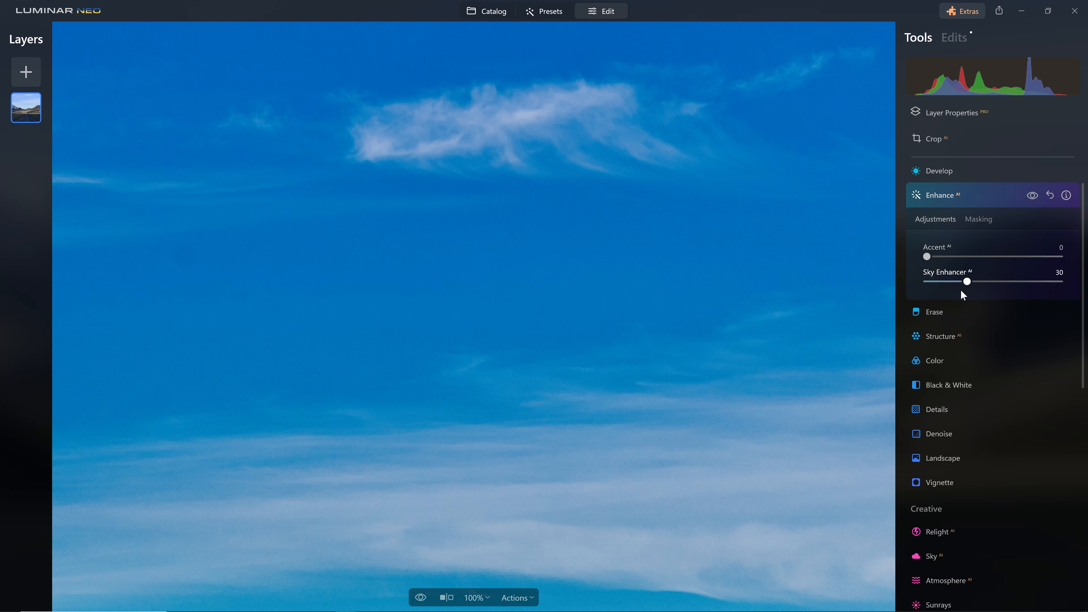
{"action": "left_click_drag", "start_coordinate": [938, 290], "coordinate": [936, 290]}
{"action": "left_click", "coordinate": [837, 261]}
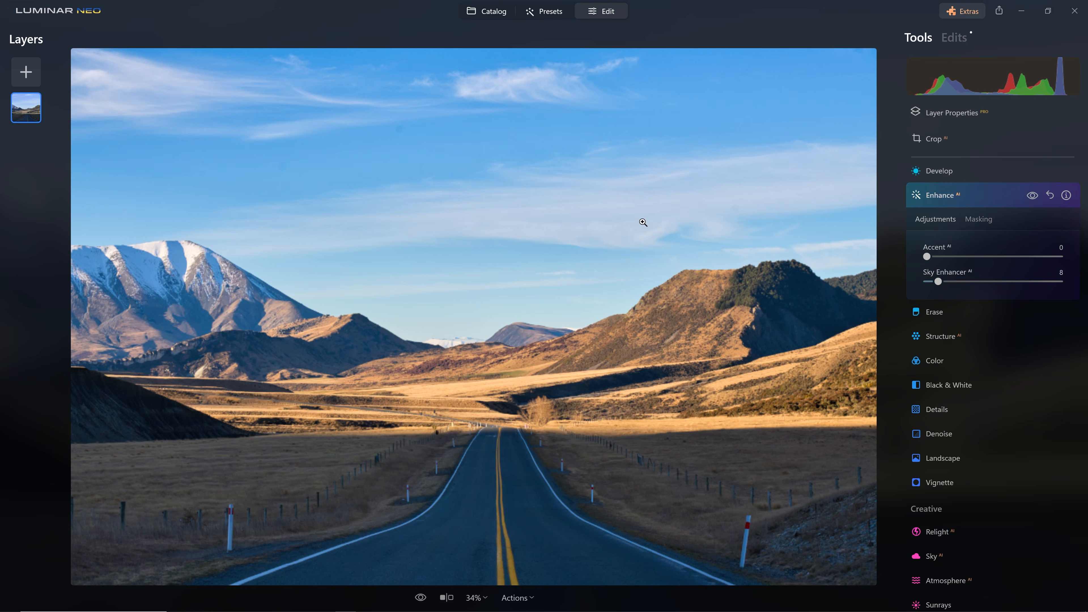
{"action": "left_click", "coordinate": [987, 196]}
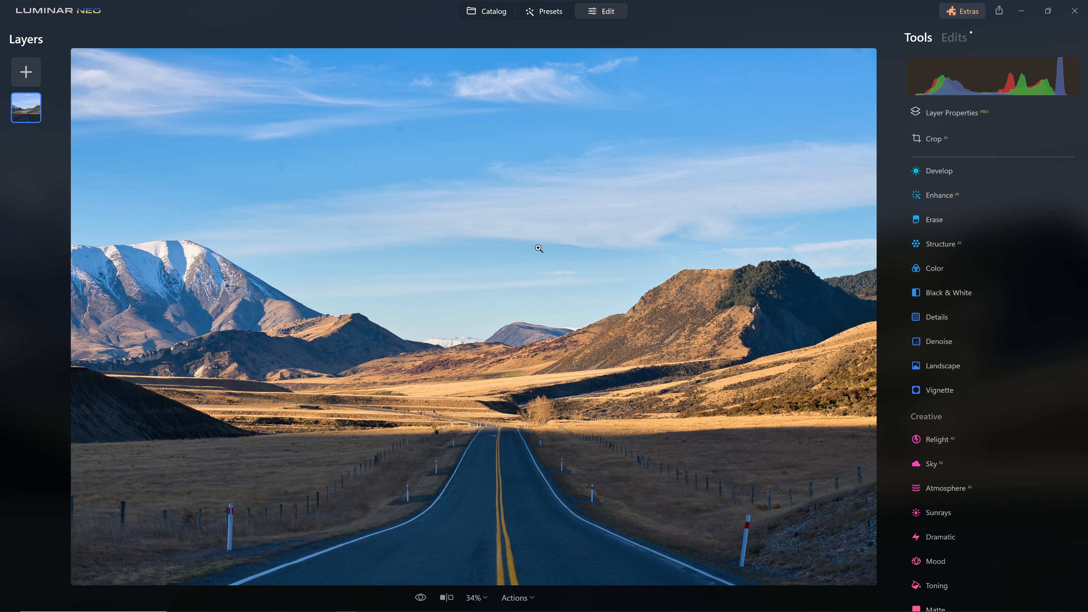
Start a second Develop adjustment and darken the photo with its master curve, pulling down one point in the shadows and one in the highlights
{"action": "left_click", "coordinate": [940, 171]}
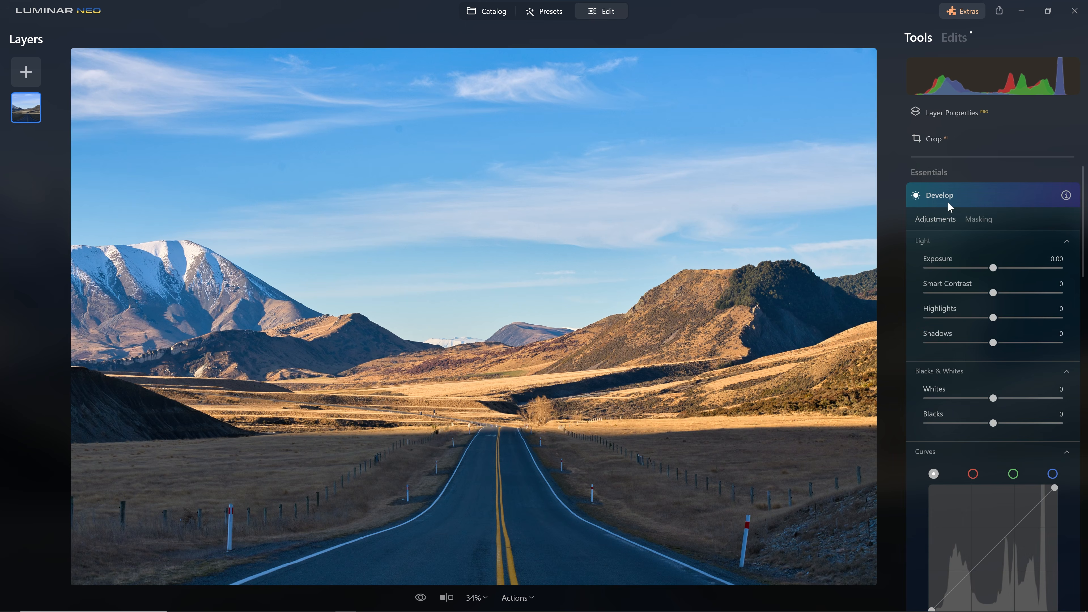
{"action": "scroll", "coordinate": [971, 253], "scroll_direction": "down", "scroll_amount": 3}
{"action": "scroll", "coordinate": [944, 245], "scroll_direction": "up", "scroll_amount": 4}
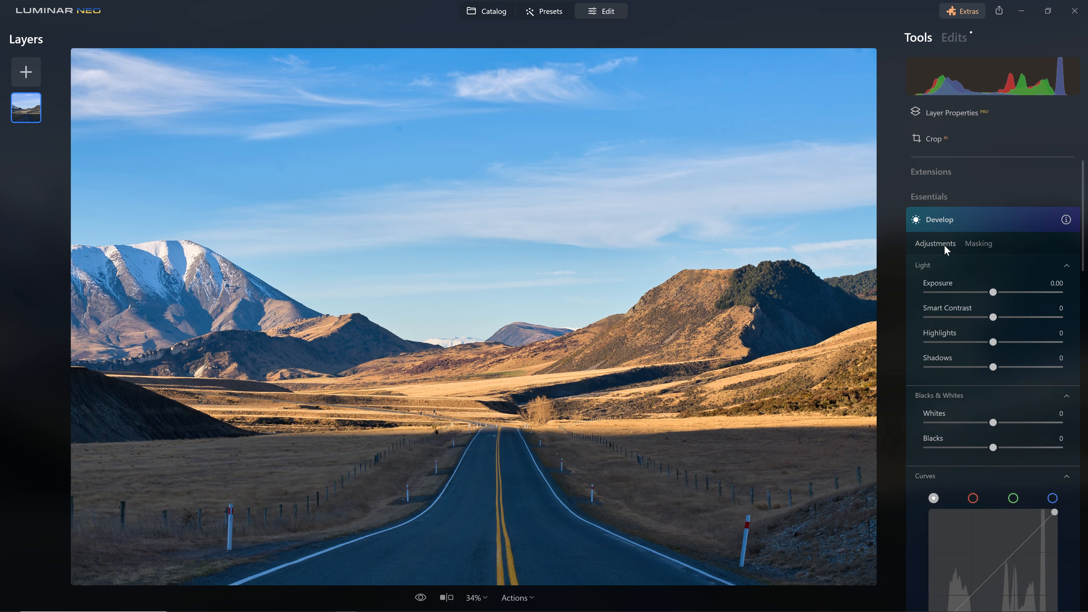
{"action": "scroll", "coordinate": [955, 286], "scroll_direction": "down", "scroll_amount": 7}
{"action": "left_click_drag", "start_coordinate": [956, 273], "coordinate": [965, 276]}
{"action": "left_click_drag", "start_coordinate": [1023, 219], "coordinate": [1026, 216]}
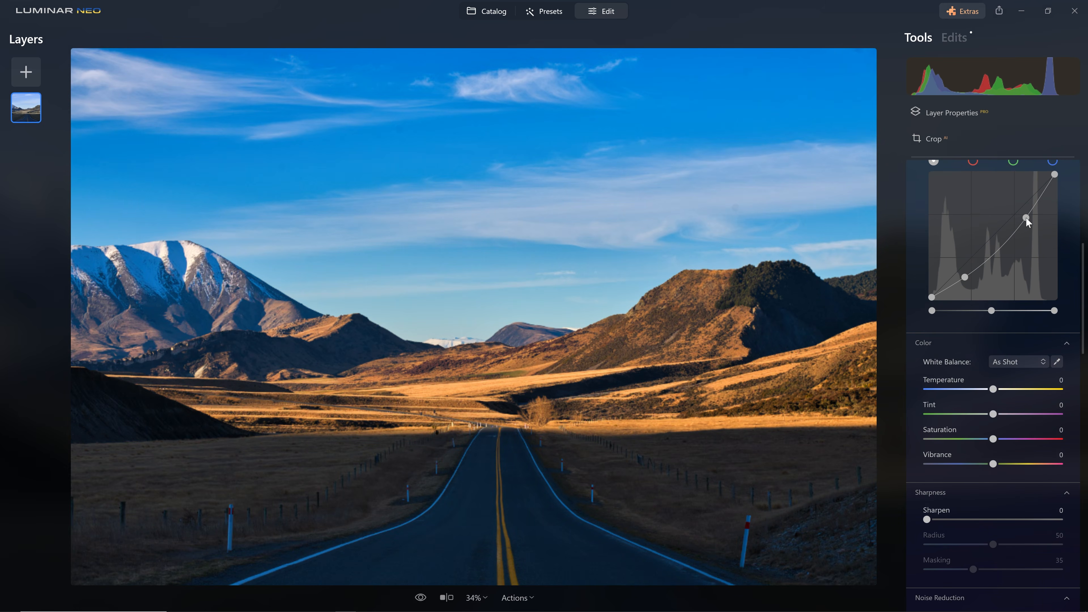
{"action": "left_click_drag", "start_coordinate": [965, 278], "coordinate": [964, 282]}
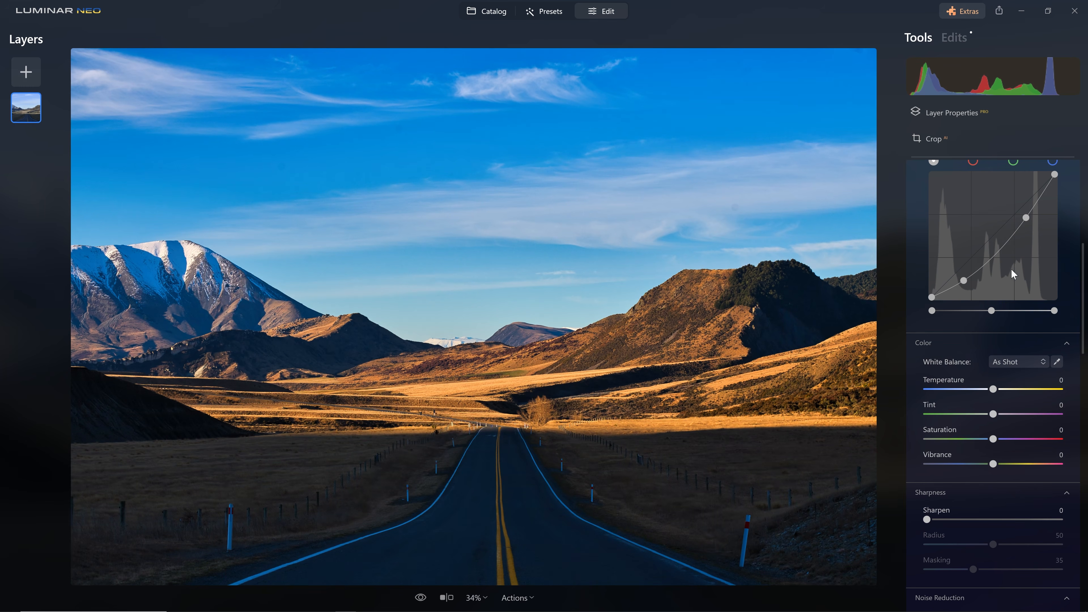
Limit the second Develop adjustment to the sky with the AI mask, checking the mask's edge along the mountains
{"action": "scroll", "coordinate": [1011, 269], "scroll_direction": "up", "scroll_amount": 3}
{"action": "scroll", "coordinate": [952, 325], "scroll_direction": "up", "scroll_amount": 3}
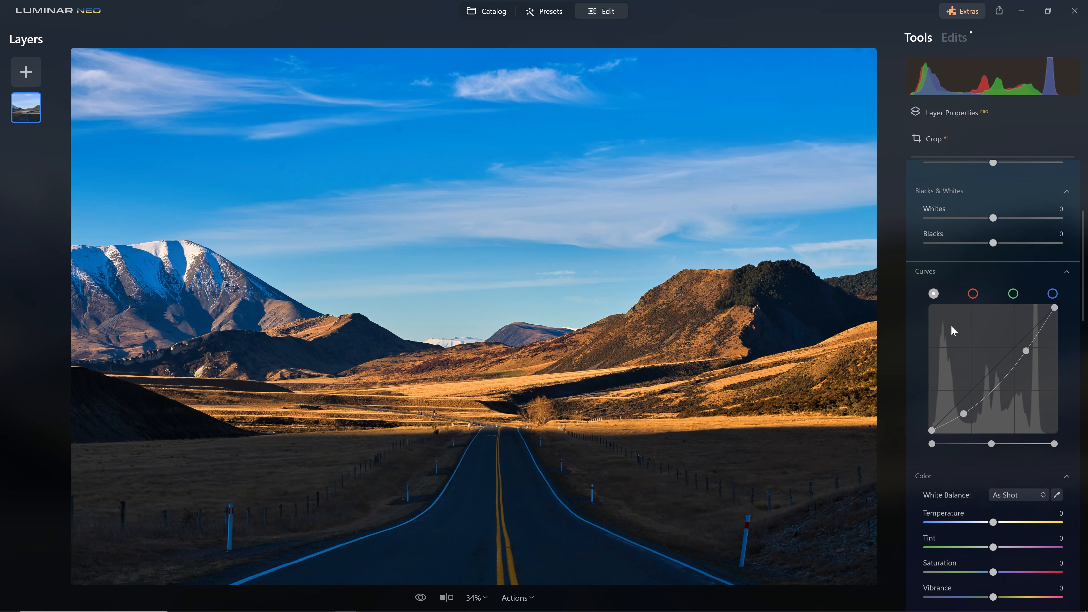
{"action": "scroll", "coordinate": [996, 380], "scroll_direction": "up", "scroll_amount": 9}
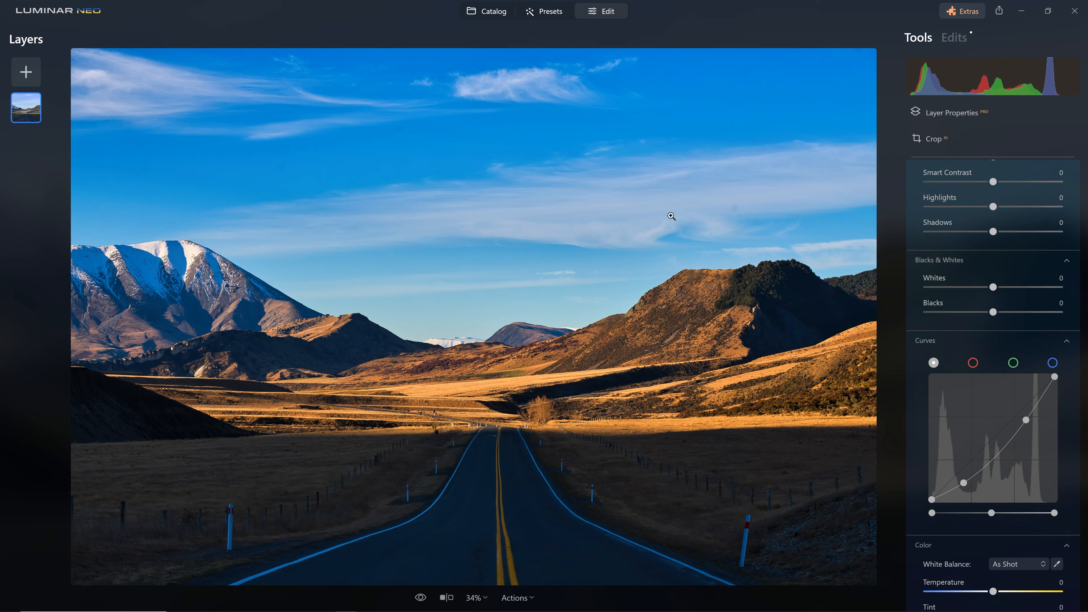
{"action": "left_click", "coordinate": [988, 248]}
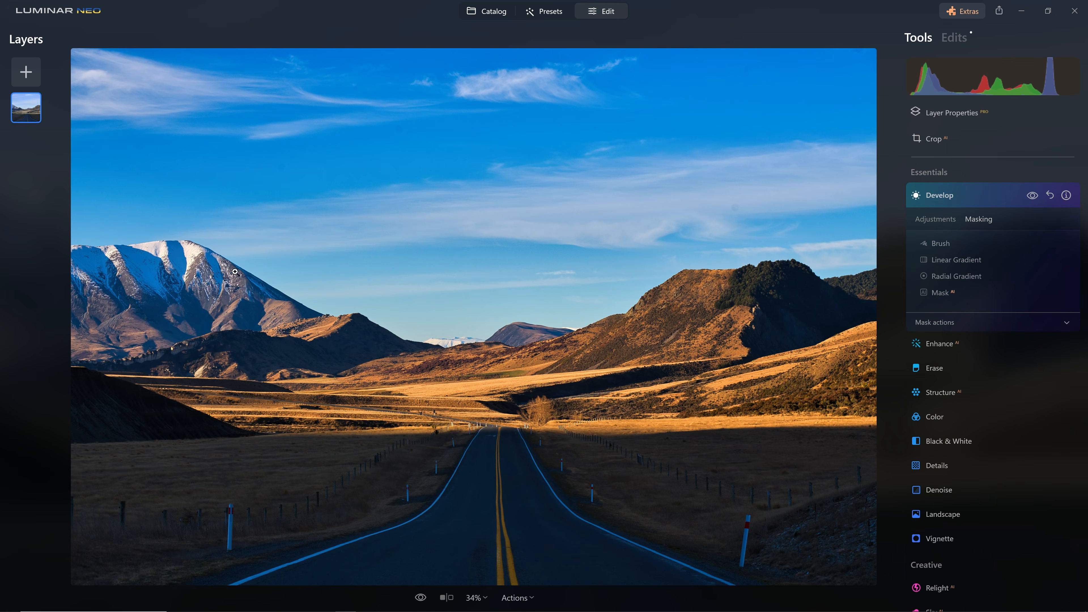
{"action": "left_click", "coordinate": [940, 218]}
{"action": "left_click", "coordinate": [975, 218]}
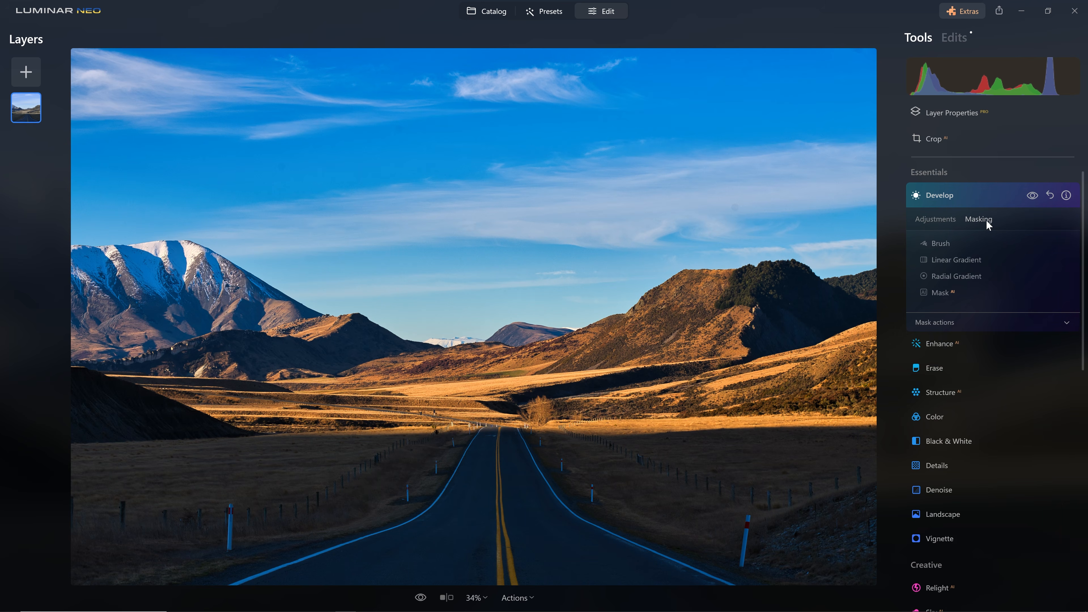
{"action": "left_click", "coordinate": [958, 291]}
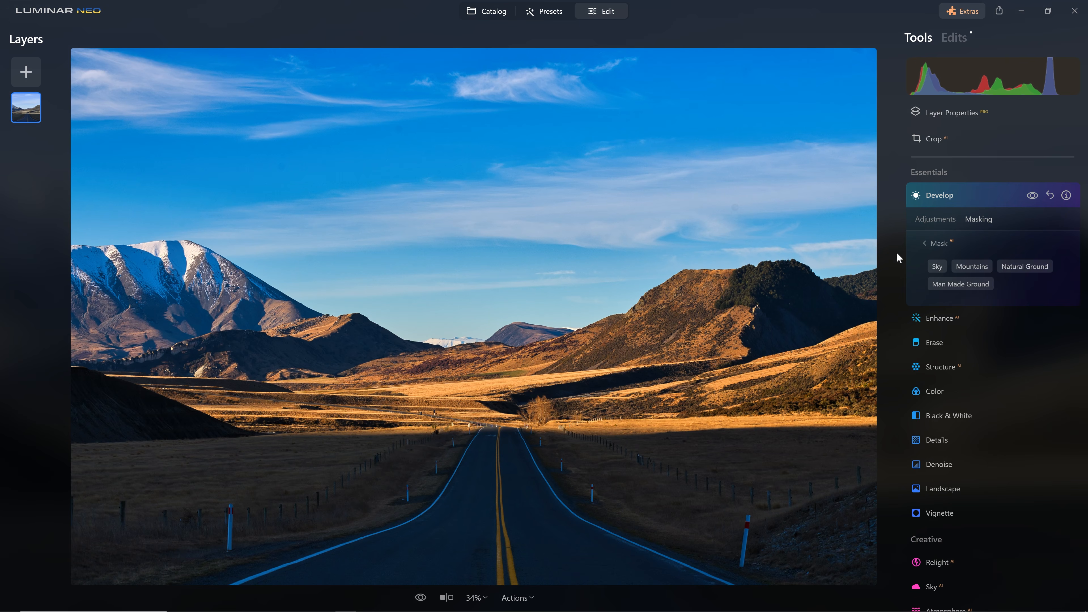
{"action": "left_click", "coordinate": [936, 271]}
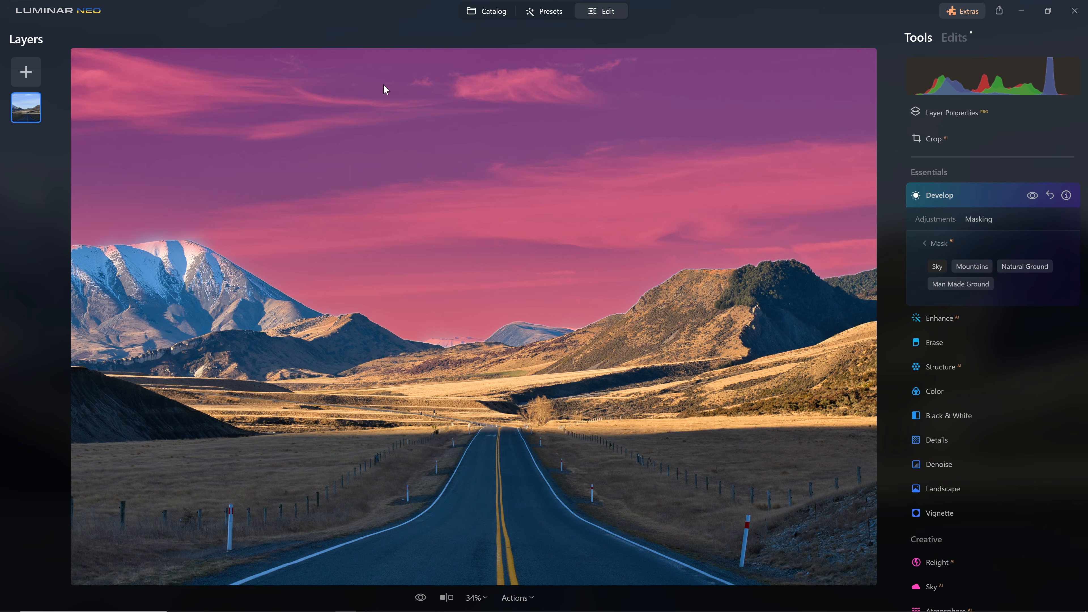
{"action": "scroll", "coordinate": [138, 252], "scroll_direction": "up", "scroll_amount": 3}
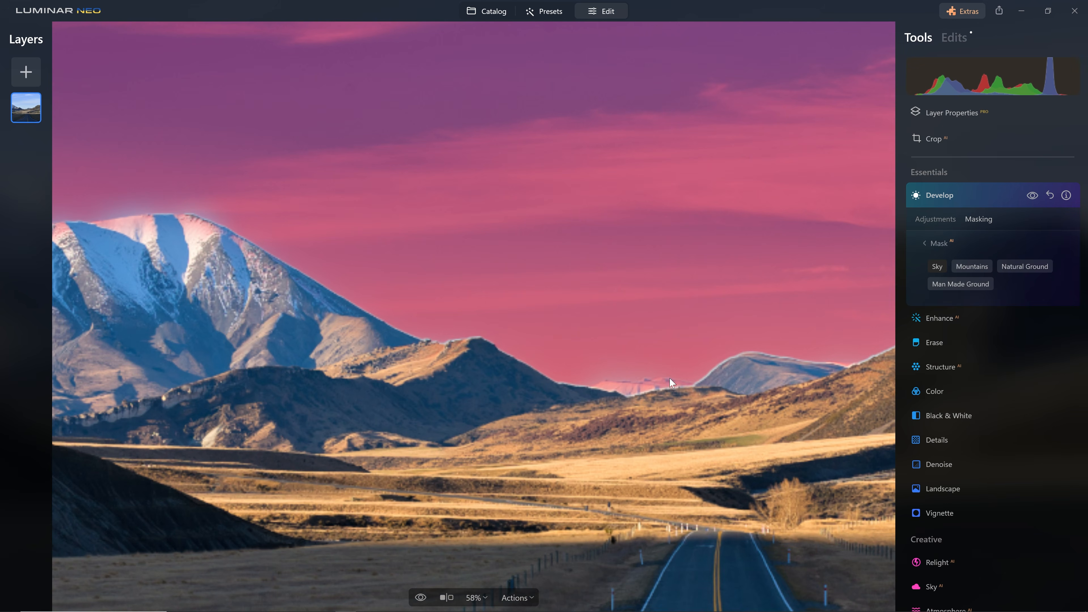
{"action": "scroll", "coordinate": [643, 373], "scroll_direction": "down", "scroll_amount": 2}
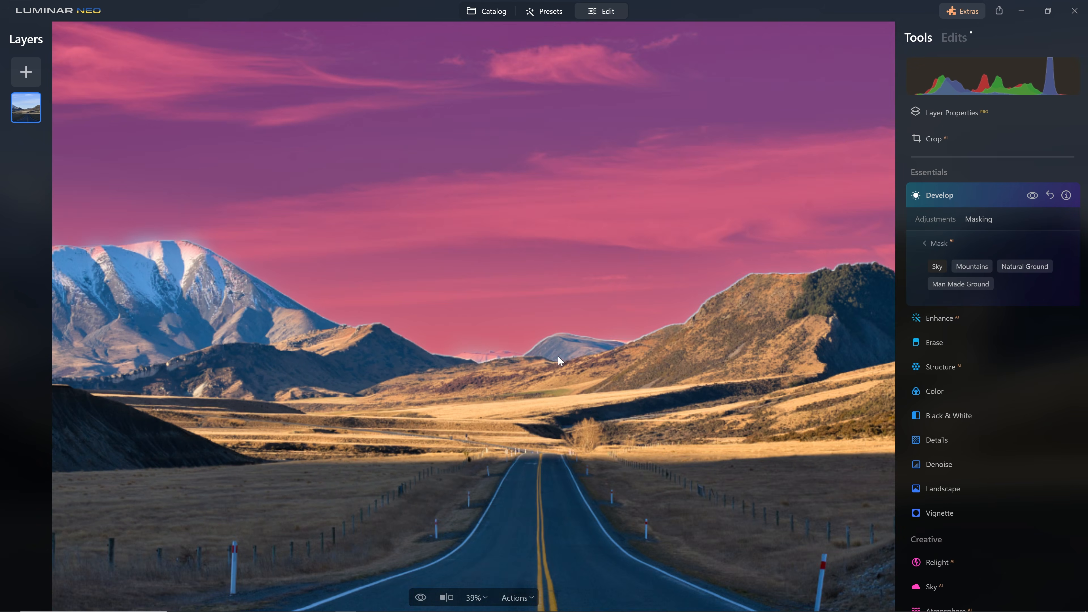
{"action": "scroll", "coordinate": [264, 207], "scroll_direction": "down", "scroll_amount": 2}
{"action": "scroll", "coordinate": [452, 225], "scroll_direction": "up", "scroll_amount": 1}
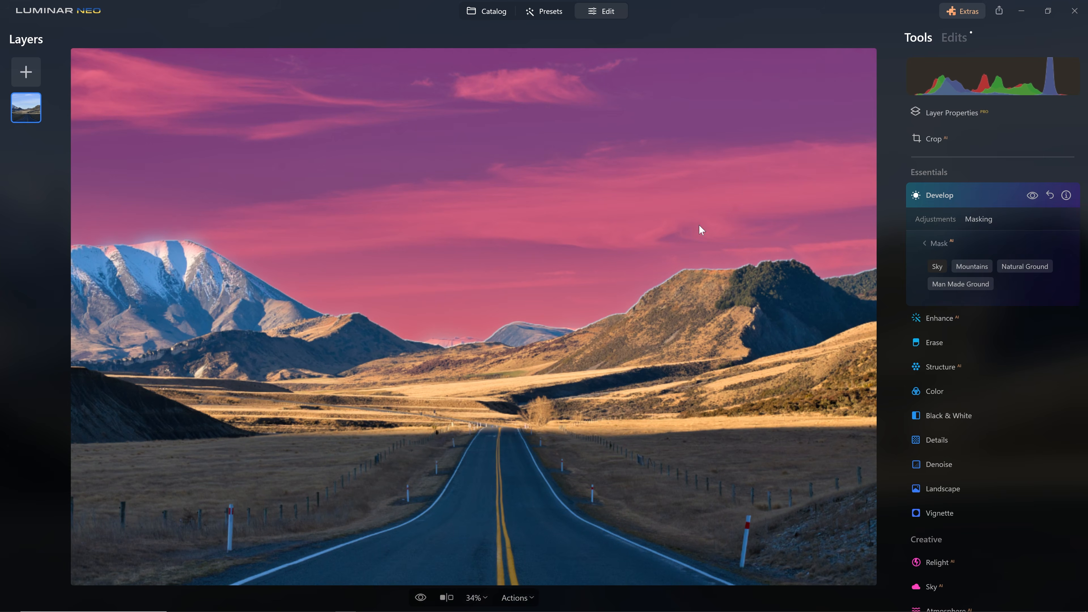
Return to the Develop adjustments and compare the photo with and without the masked sky edit twice
{"action": "left_click", "coordinate": [950, 220]}
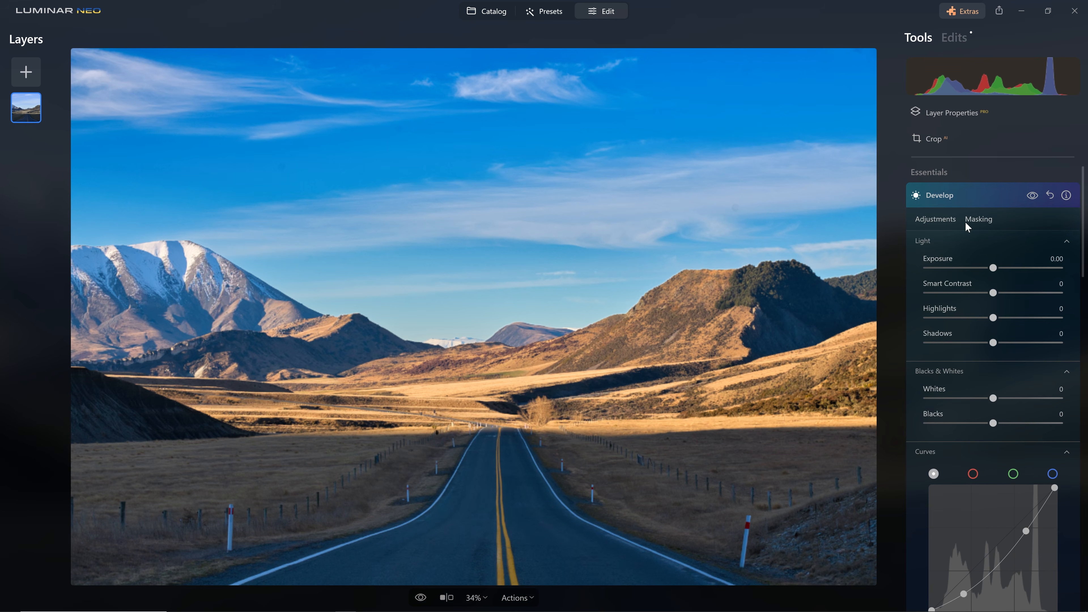
{"action": "left_click", "coordinate": [1033, 196]}
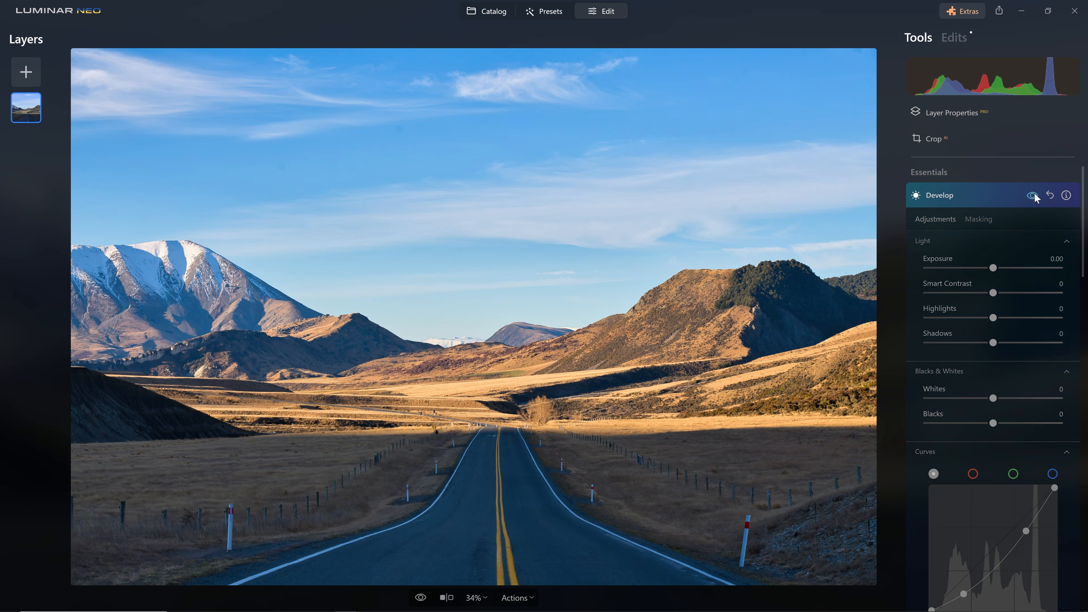
{"action": "left_click", "coordinate": [1033, 195]}
{"action": "left_click", "coordinate": [1033, 195]}
{"action": "left_click", "coordinate": [1033, 196]}
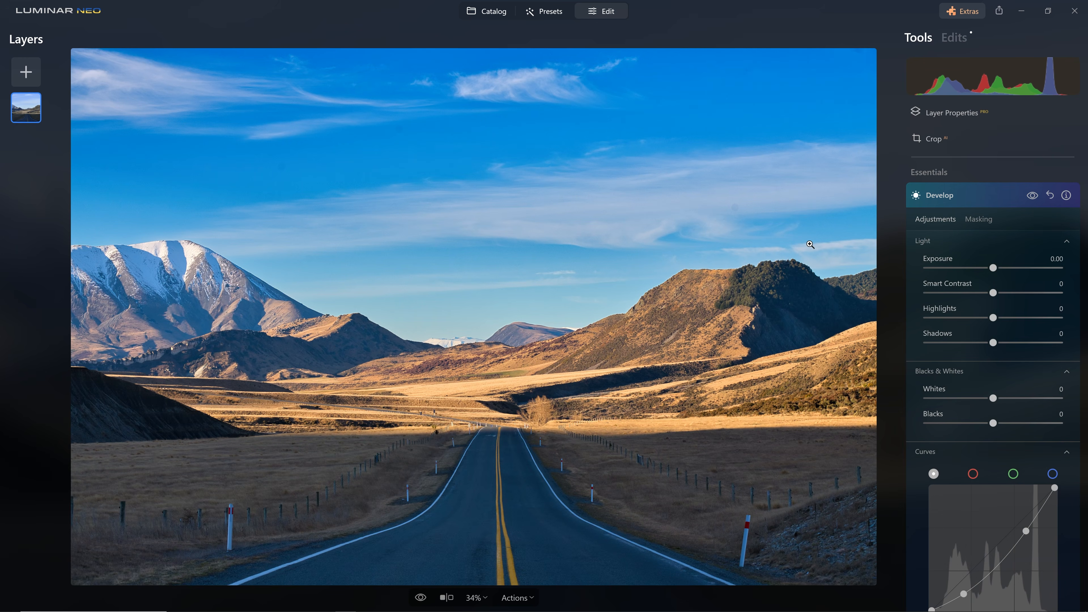
Reshape the sky's master curve for more contrast: move the white point slightly inward, add a lowered midtone point and refine a highlight point
{"action": "scroll", "coordinate": [931, 285], "scroll_direction": "down", "scroll_amount": 5}
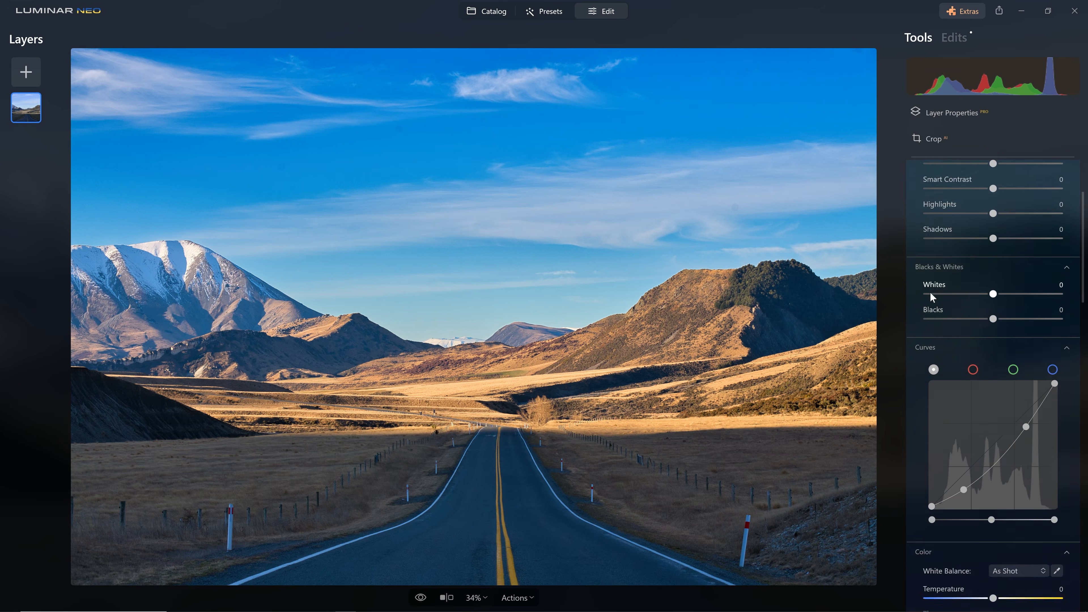
{"action": "left_click_drag", "start_coordinate": [1024, 328], "coordinate": [1020, 326]}
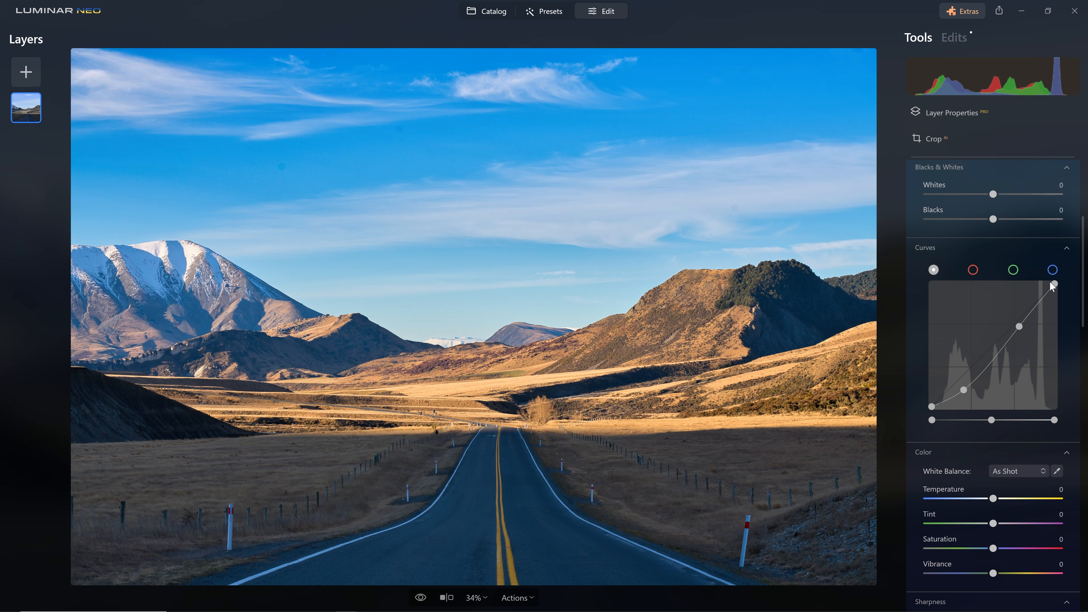
{"action": "left_click_drag", "start_coordinate": [1054, 282], "coordinate": [1050, 282]}
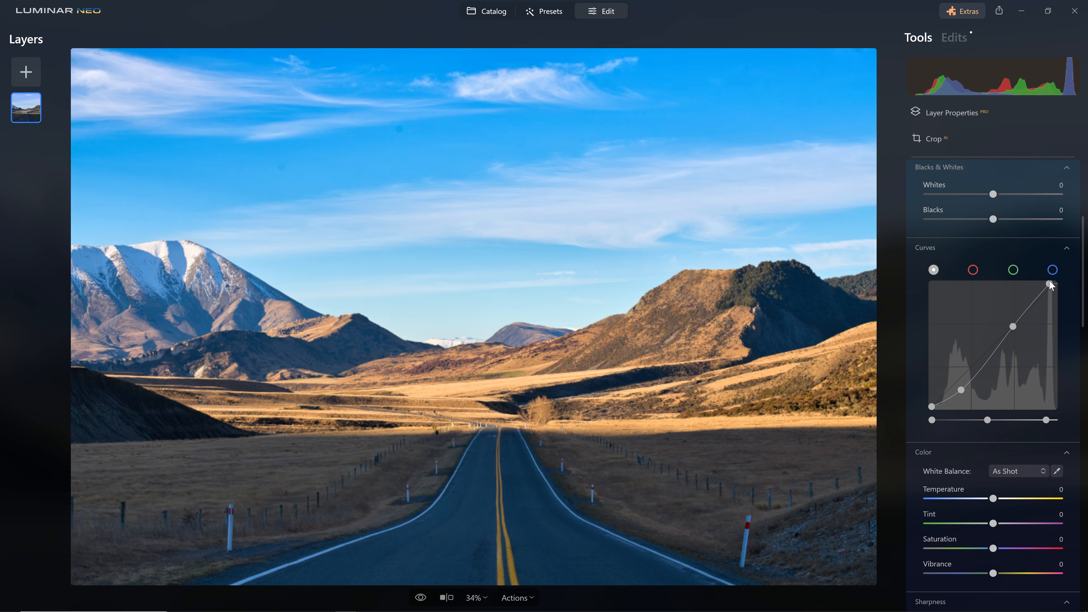
{"action": "left_click_drag", "start_coordinate": [1010, 330], "coordinate": [1008, 339]}
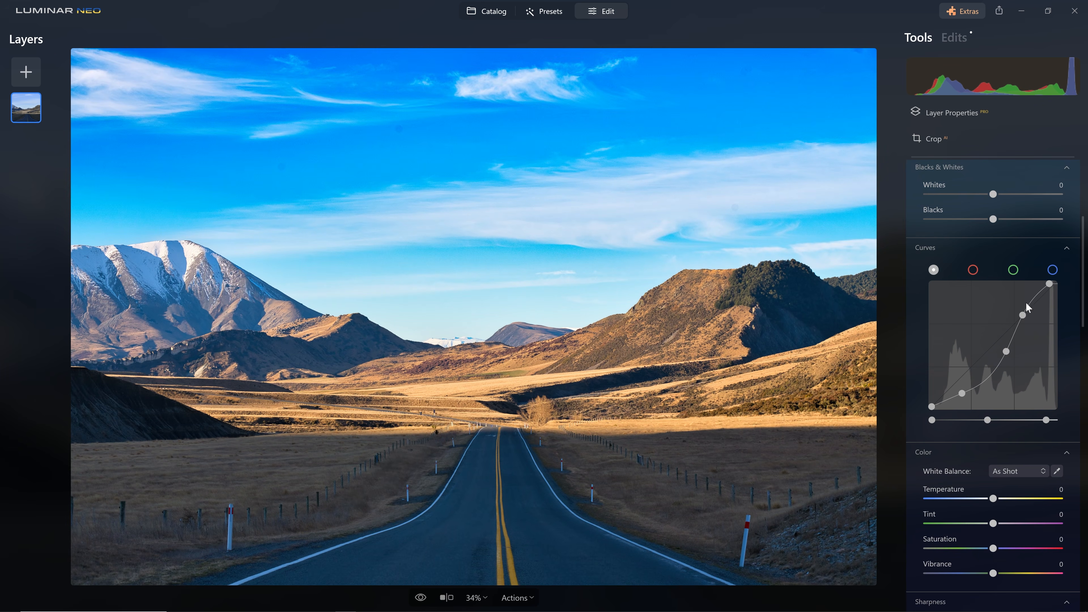
{"action": "left_click_drag", "start_coordinate": [1020, 315], "coordinate": [1026, 317]}
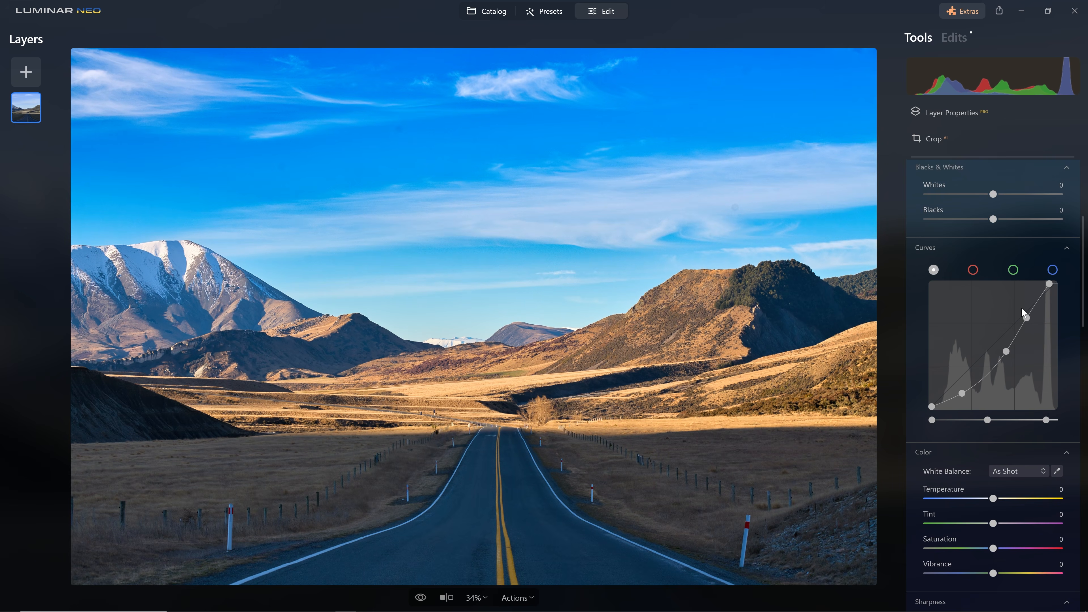
Lower the sky's Saturation to about -41 and collapse the Develop adjustment in the edit list
{"action": "scroll", "coordinate": [1021, 307], "scroll_direction": "up", "scroll_amount": 5}
{"action": "scroll", "coordinate": [1011, 326], "scroll_direction": "down", "scroll_amount": 3}
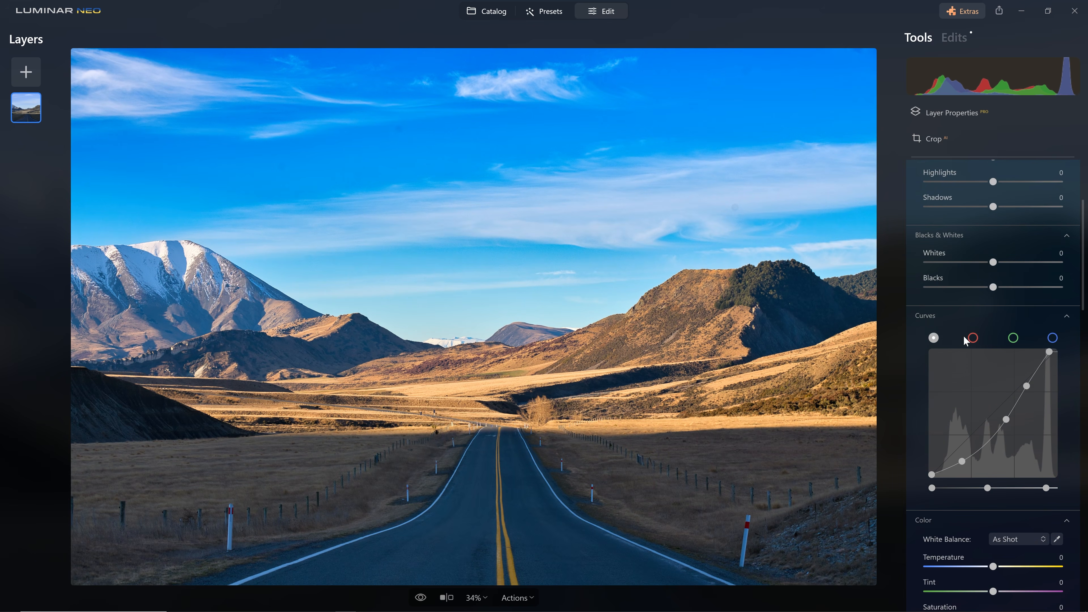
{"action": "scroll", "coordinate": [964, 339], "scroll_direction": "down", "scroll_amount": 5}
{"action": "left_click_drag", "start_coordinate": [993, 412], "coordinate": [966, 414]}
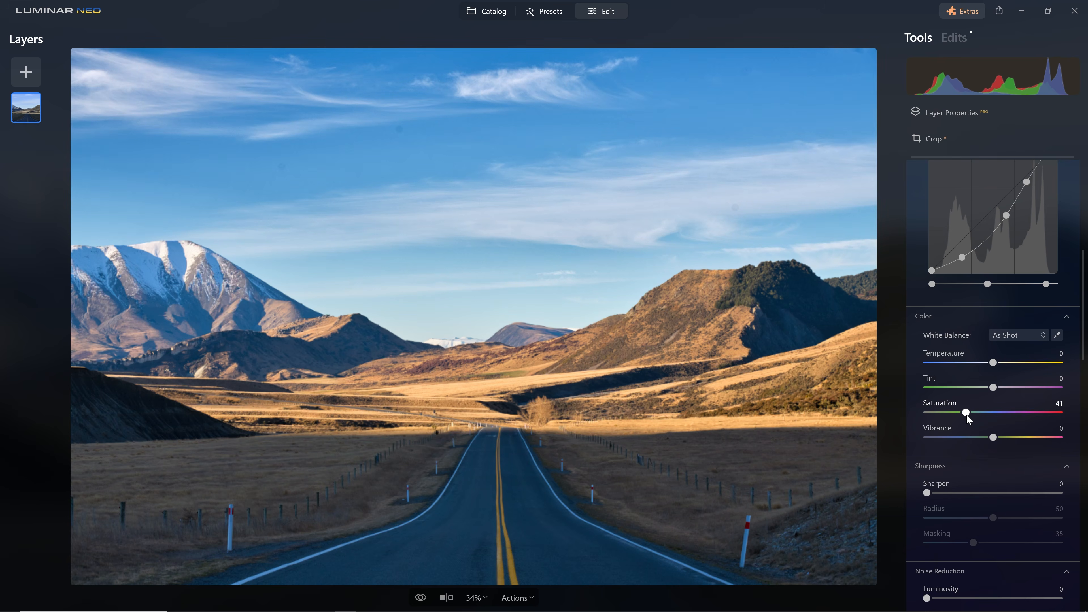
{"action": "scroll", "coordinate": [963, 414], "scroll_direction": "up", "scroll_amount": 4}
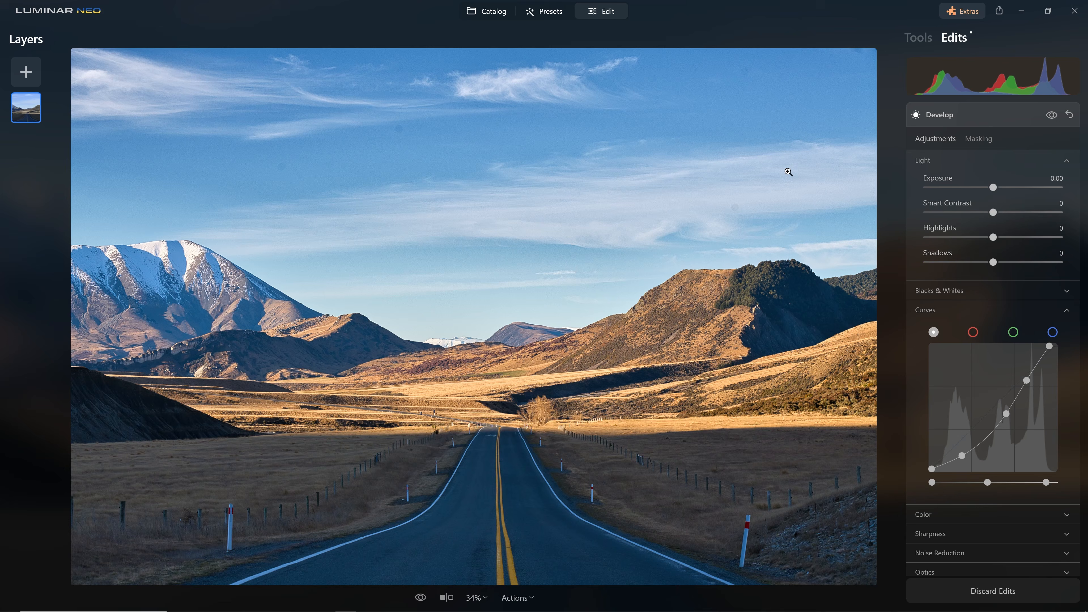
{"action": "left_click", "coordinate": [1003, 117]}
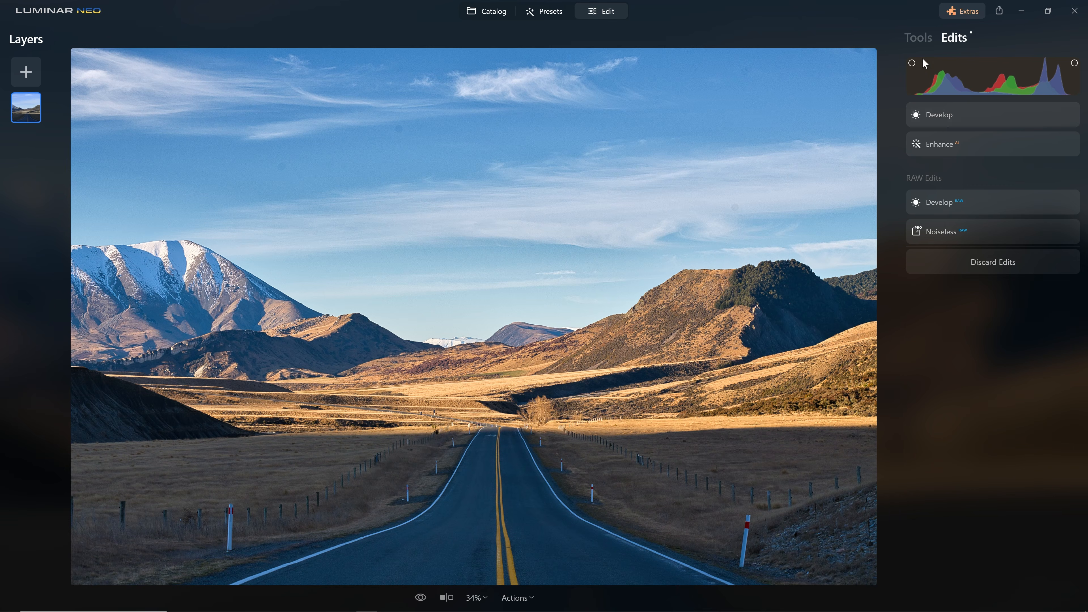
Start the Clone tool and set its source on the dry grass beside the large red-and-white marker post near the gravel bank
{"action": "left_click", "coordinate": [920, 39]}
{"action": "scroll", "coordinate": [1033, 447], "scroll_direction": "down", "scroll_amount": 10}
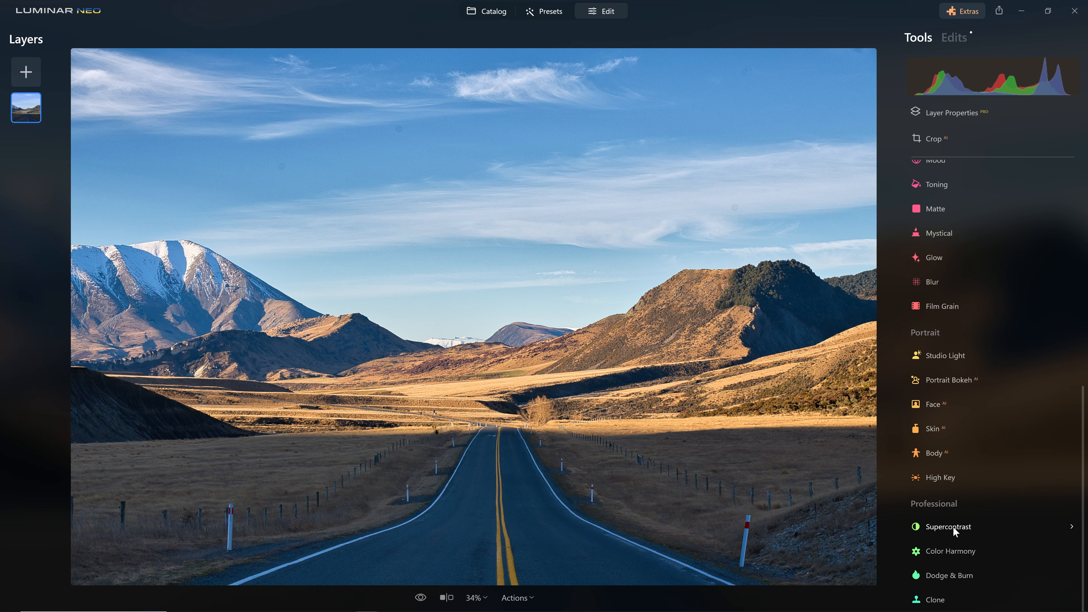
{"action": "left_click", "coordinate": [935, 599]}
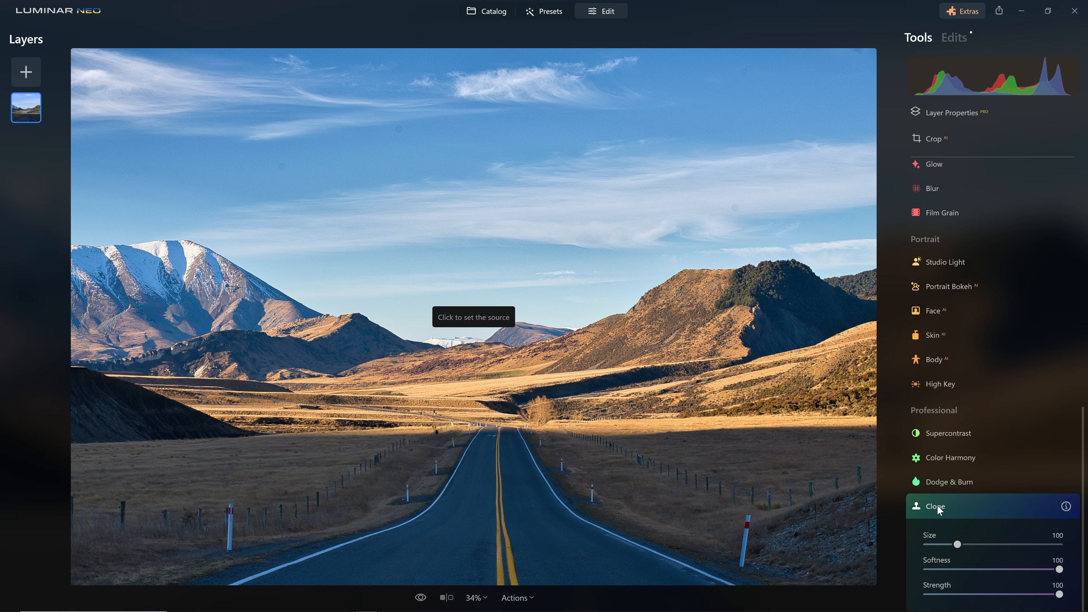
{"action": "scroll", "coordinate": [773, 544], "scroll_direction": "up", "scroll_amount": 5}
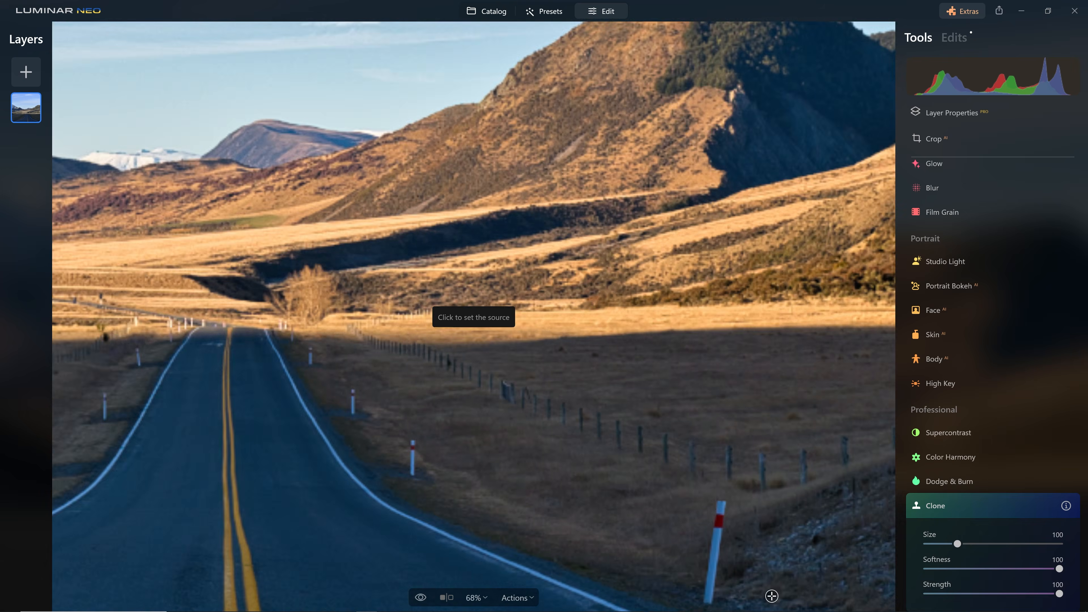
{"action": "left_click_drag", "start_coordinate": [685, 497], "coordinate": [675, 458]}
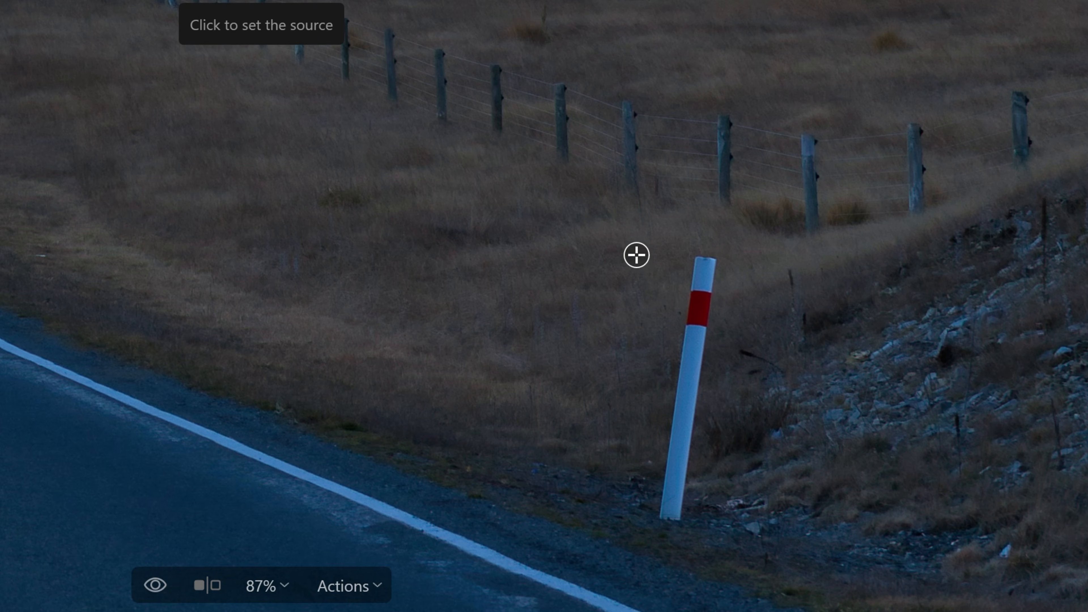
{"action": "left_click", "coordinate": [636, 255]}
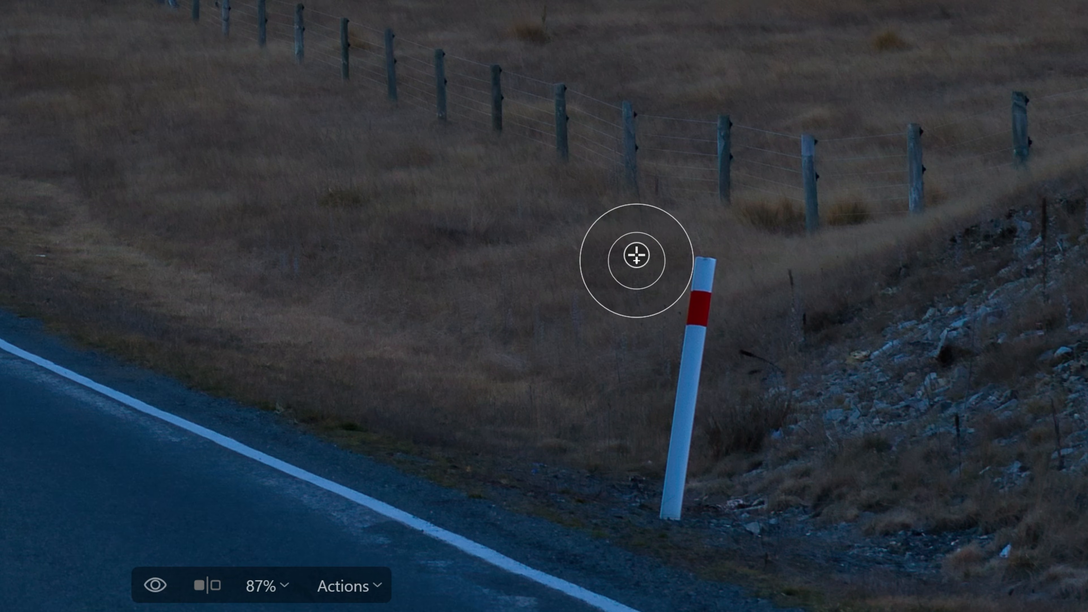
Reduce the Clone brush size to 52 and paint the sampled grass over the large red-and-white marker post from top to base
{"action": "key", "text": "bracketleft"}
{"action": "key", "text": "bracketleft"}
{"action": "key", "text": "bracketleft"}
{"action": "key", "text": "bracketleft"}
{"action": "key", "text": "bracketleft"}
{"action": "key", "text": "bracketleft"}
{"action": "key", "text": "bracketleft"}
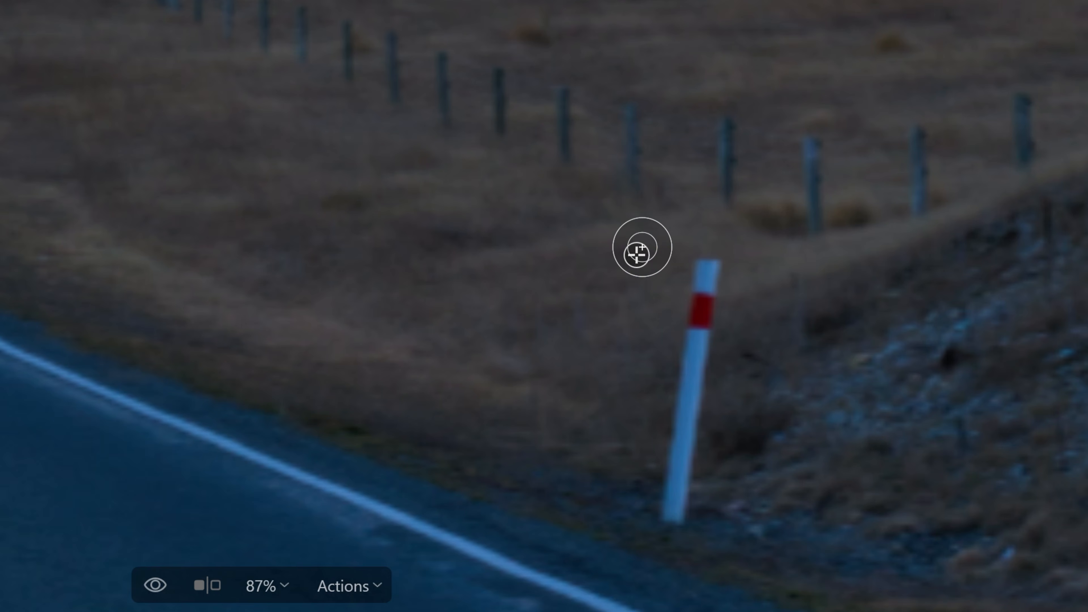
{"action": "scroll", "coordinate": [637, 255], "scroll_direction": "up", "scroll_amount": 2}
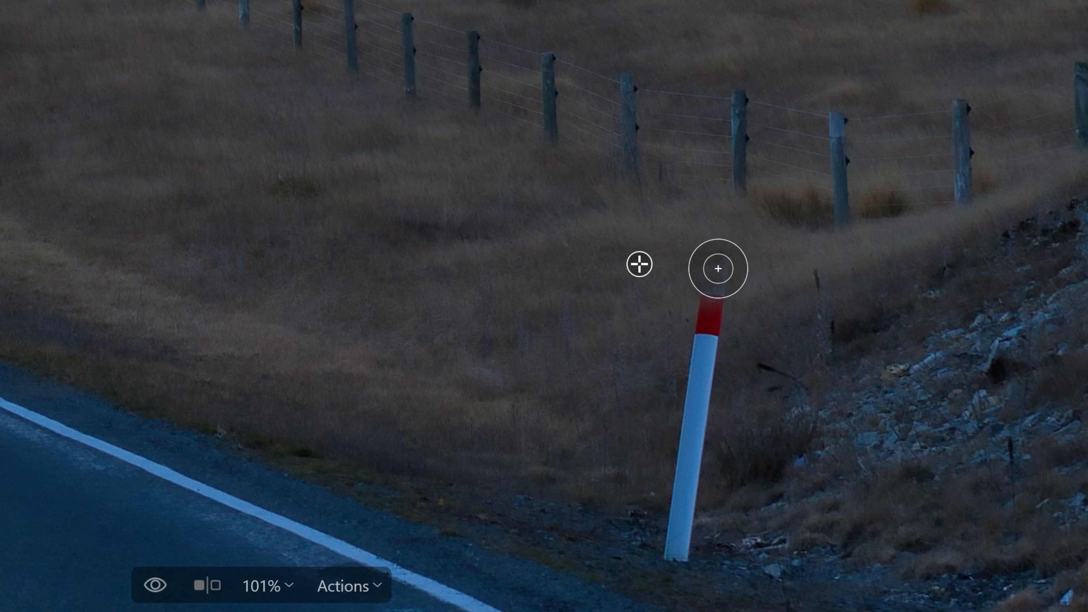
{"action": "mouse_move", "coordinate": [698, 364]}
{"action": "left_mouse_down"}
{"action": "mouse_move", "coordinate": [727, 280]}
{"action": "mouse_move", "coordinate": [704, 314]}
{"action": "mouse_move", "coordinate": [700, 405]}
{"action": "mouse_move", "coordinate": [698, 363]}
{"action": "mouse_move", "coordinate": [683, 432]}
{"action": "mouse_move", "coordinate": [691, 452]}
{"action": "mouse_move", "coordinate": [693, 352]}
{"action": "mouse_move", "coordinate": [695, 445]}
{"action": "mouse_move", "coordinate": [682, 518]}
{"action": "left_mouse_up"}
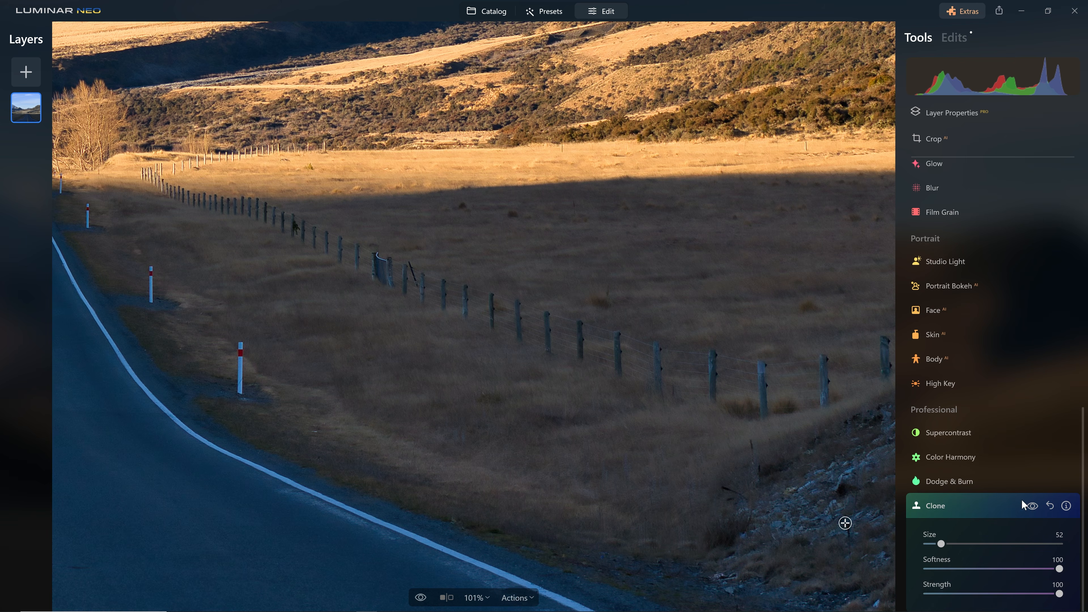
Compare the photo with and without the Clone edit at the spot of the removed marker post
{"action": "left_click", "coordinate": [1041, 507]}
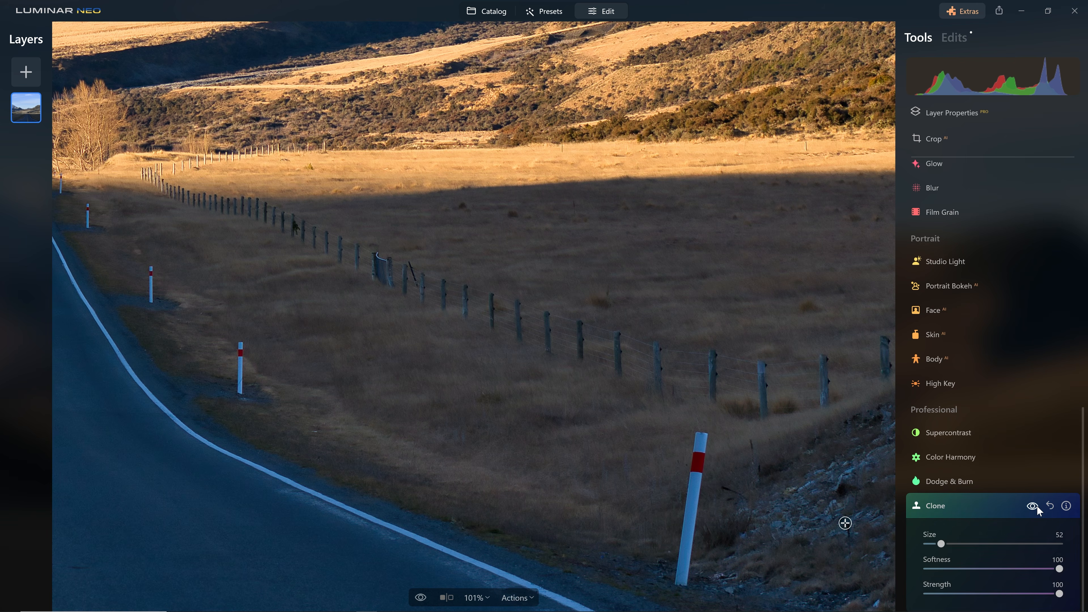
{"action": "left_click", "coordinate": [1037, 505]}
{"action": "left_click", "coordinate": [1035, 507]}
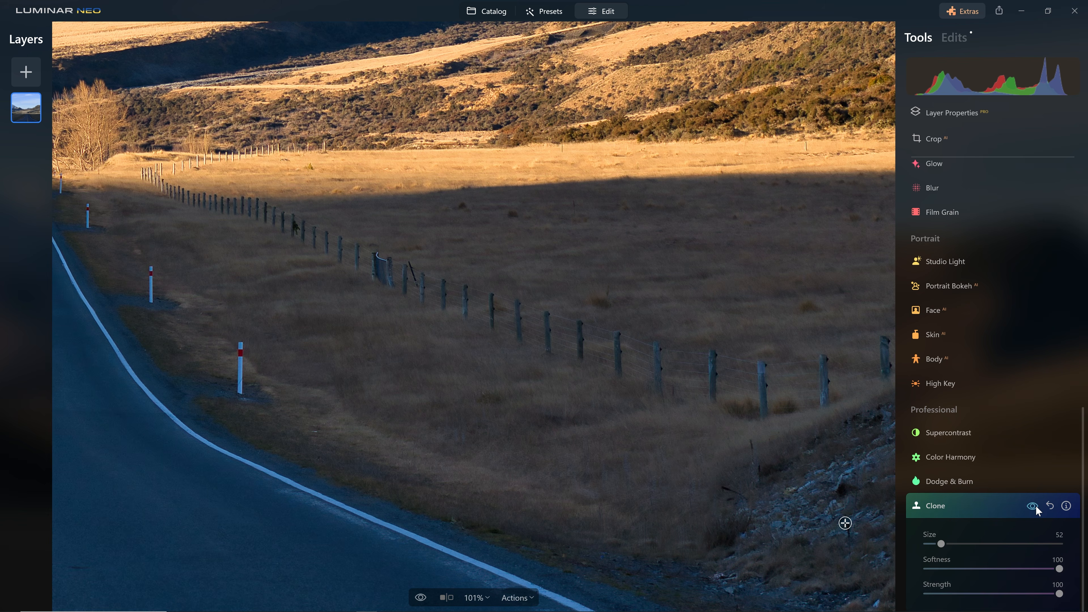
{"action": "left_click", "coordinate": [1036, 505]}
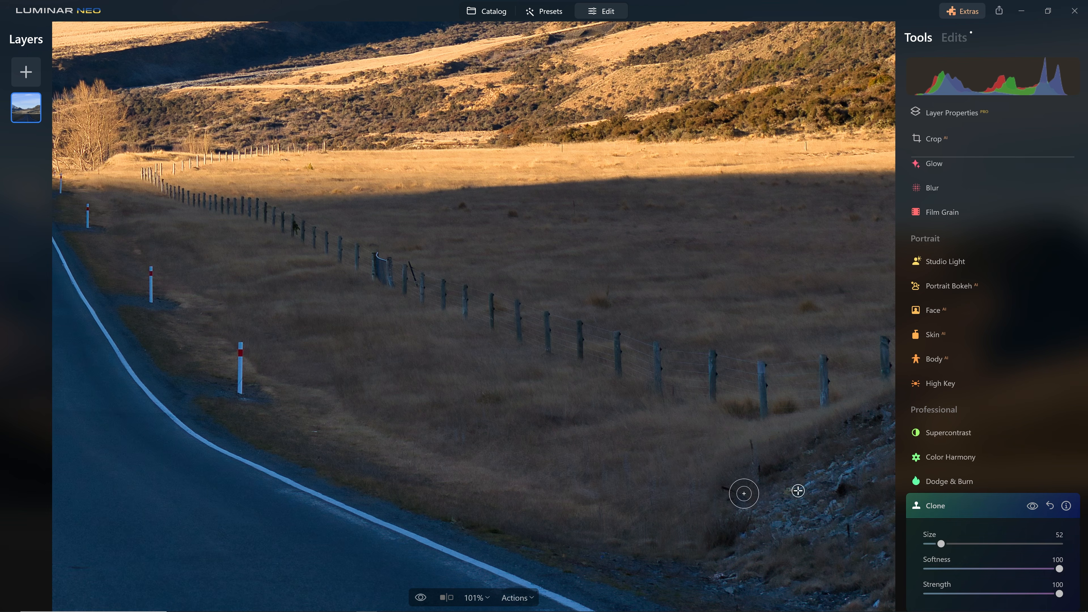
Clone nearby roadside ground over the base of the large marker post on the road's left side, undoing the first stray strokes
{"action": "left_click_drag", "start_coordinate": [705, 350], "coordinate": [874, 343]}
{"action": "mouse_move", "coordinate": [376, 418]}
{"action": "left_mouse_down"}
{"action": "mouse_move", "coordinate": [527, 396]}
{"action": "mouse_move", "coordinate": [734, 397]}
{"action": "left_mouse_up"}
{"action": "left_click_drag", "start_coordinate": [355, 436], "coordinate": [1030, 248]}
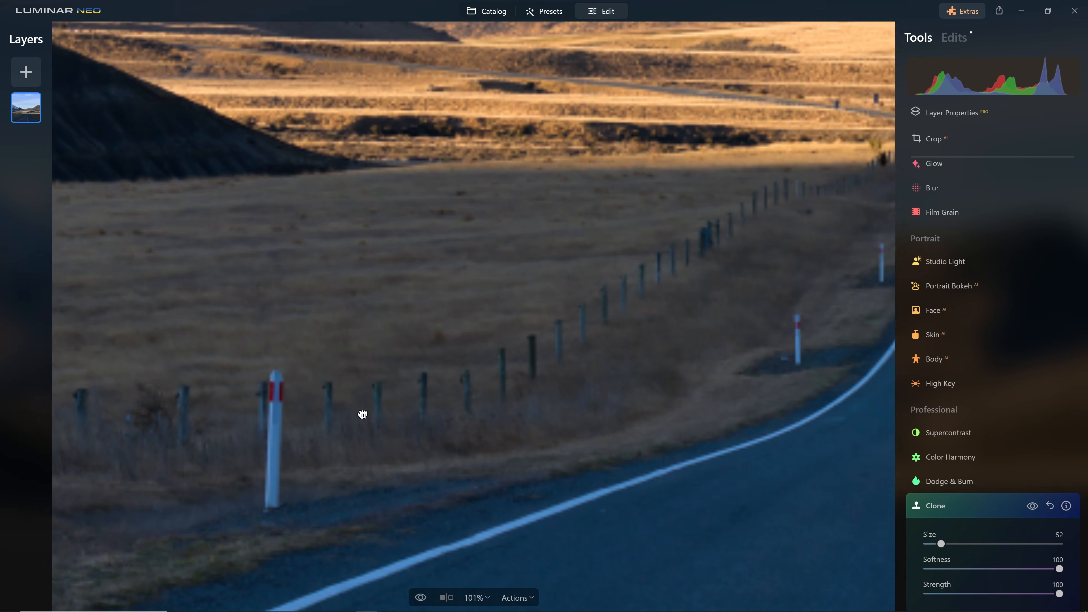
{"action": "left_click_drag", "start_coordinate": [363, 414], "coordinate": [602, 340]}
{"action": "key", "text": "ctrl+z"}
{"action": "left_click_drag", "start_coordinate": [536, 489], "coordinate": [562, 490]}
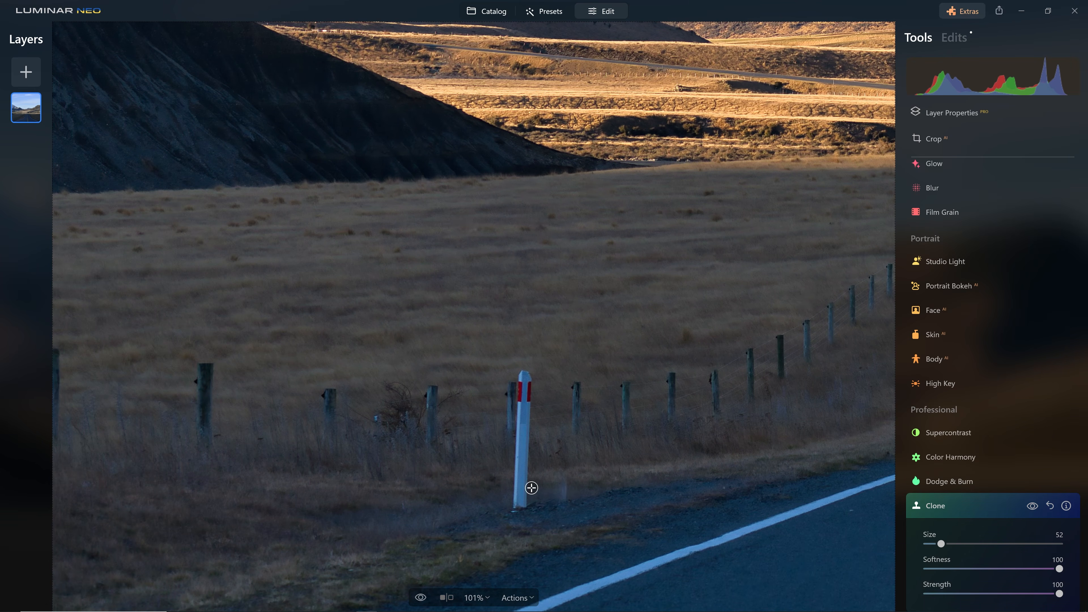
{"action": "key", "text": "ctrl+z"}
{"action": "left_click", "coordinate": [558, 501]}
{"action": "left_click_drag", "start_coordinate": [521, 509], "coordinate": [520, 478]}
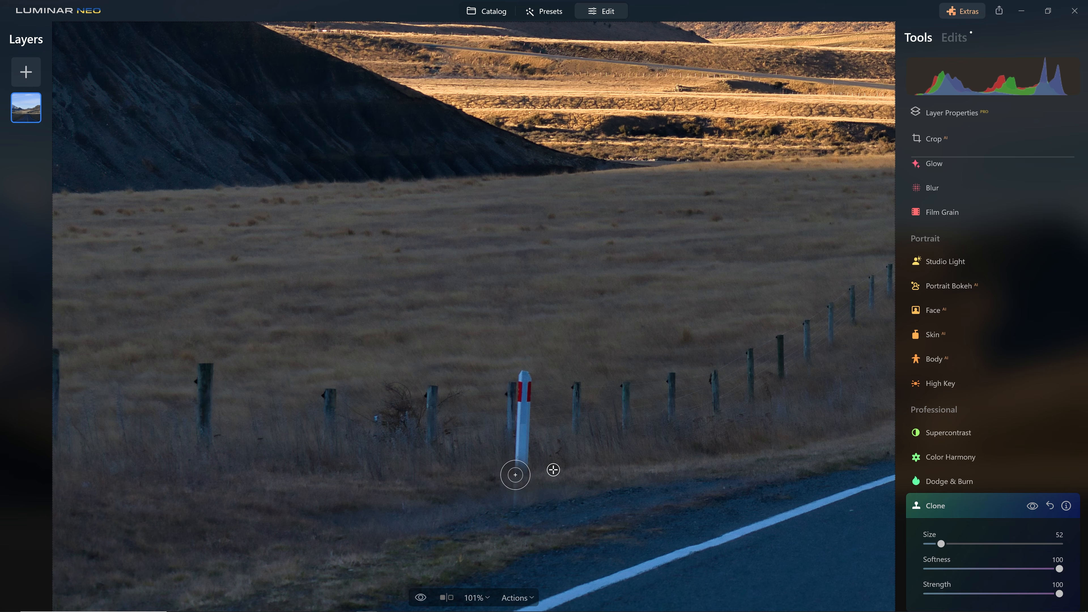
Rebuild the wooden fence post behind the marker by cloning from the top of the neighbouring fence post
{"action": "scroll", "coordinate": [519, 471], "scroll_direction": "up", "scroll_amount": 5}
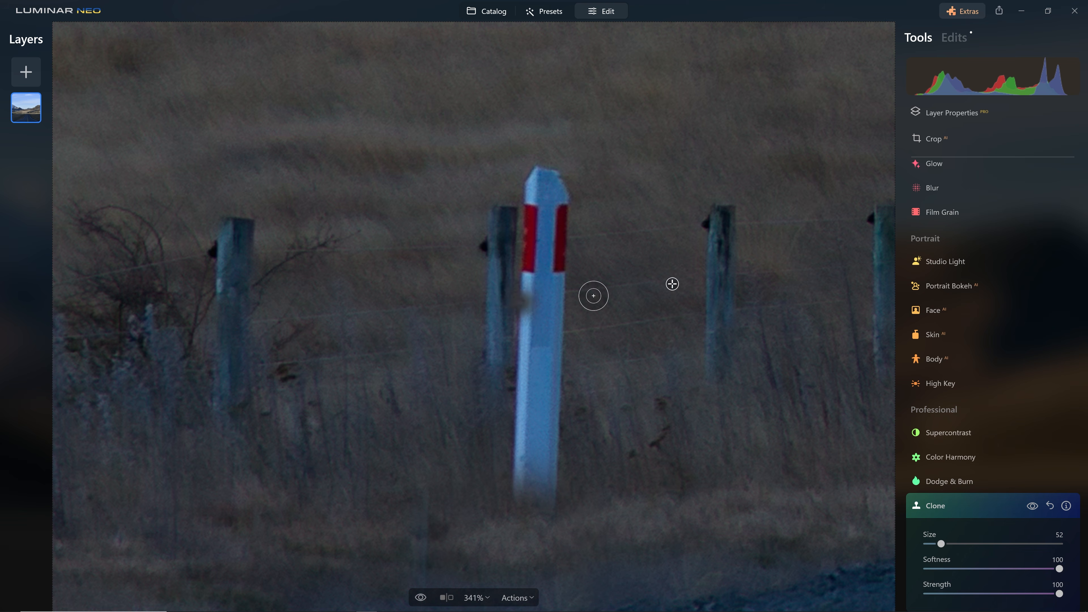
{"action": "left_click", "coordinate": [639, 233]}
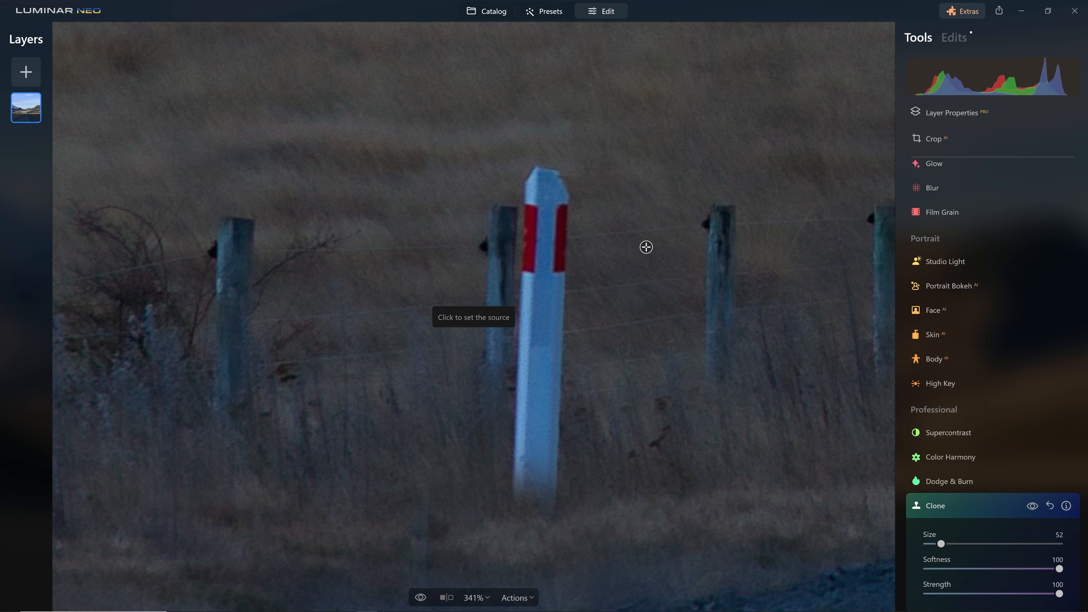
{"action": "left_click", "coordinate": [711, 206]}
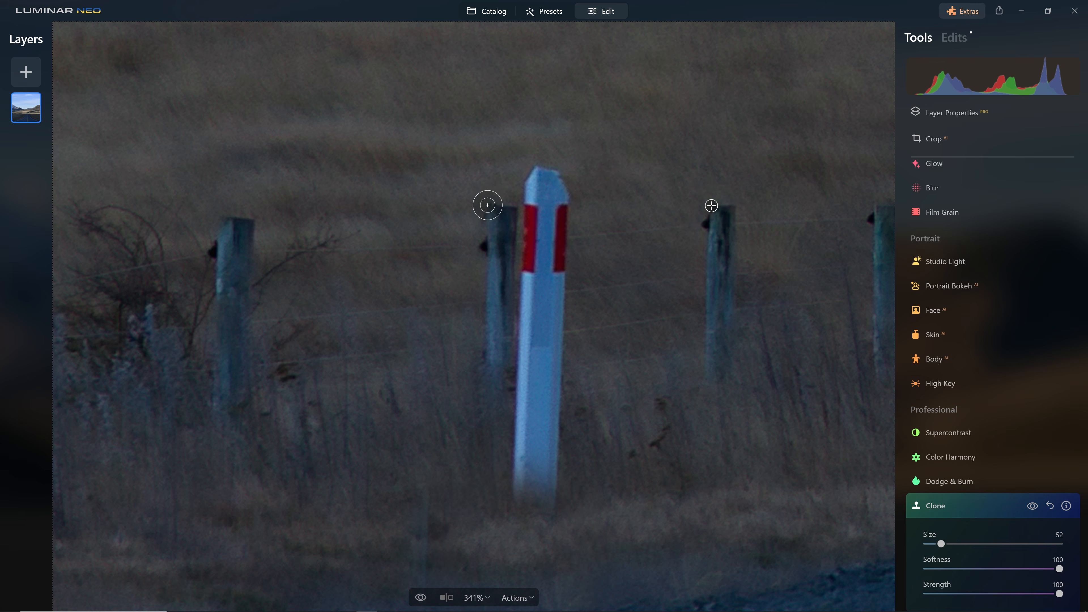
{"action": "left_click_drag", "start_coordinate": [496, 235], "coordinate": [498, 271]}
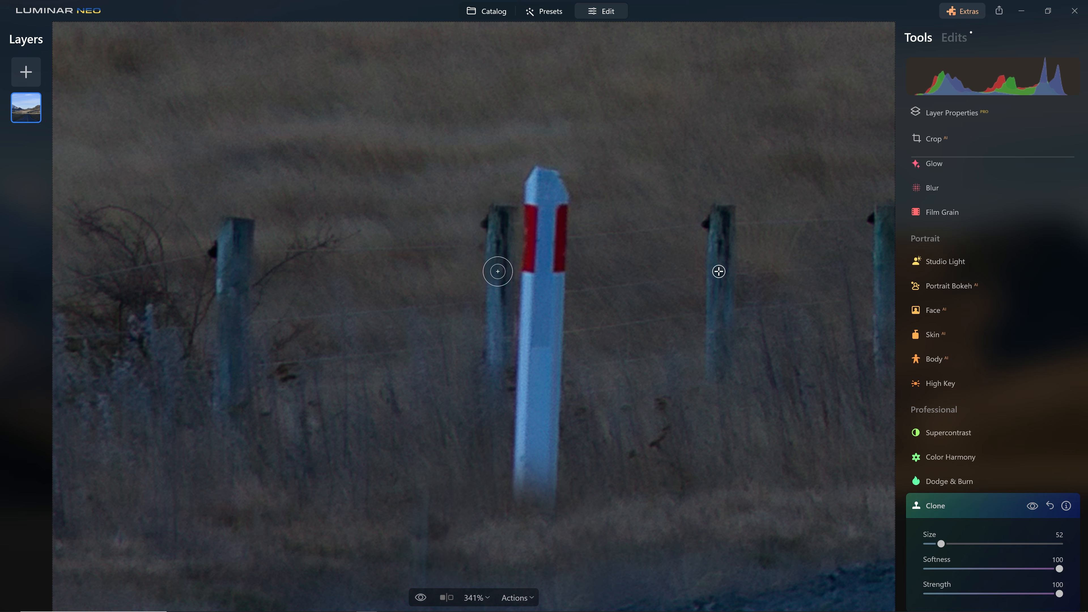
Paint out the rest of the marker post and clean up its former spot with freshly sampled grass
{"action": "mouse_move", "coordinate": [518, 208]}
{"action": "left_mouse_down"}
{"action": "mouse_move", "coordinate": [508, 300]}
{"action": "mouse_move", "coordinate": [514, 316]}
{"action": "mouse_move", "coordinate": [523, 308]}
{"action": "mouse_move", "coordinate": [519, 343]}
{"action": "mouse_move", "coordinate": [523, 181]}
{"action": "mouse_move", "coordinate": [544, 241]}
{"action": "mouse_move", "coordinate": [537, 183]}
{"action": "mouse_move", "coordinate": [549, 203]}
{"action": "mouse_move", "coordinate": [577, 202]}
{"action": "mouse_move", "coordinate": [561, 271]}
{"action": "mouse_move", "coordinate": [557, 180]}
{"action": "mouse_move", "coordinate": [555, 331]}
{"action": "mouse_move", "coordinate": [543, 268]}
{"action": "mouse_move", "coordinate": [541, 334]}
{"action": "mouse_move", "coordinate": [549, 325]}
{"action": "mouse_move", "coordinate": [530, 343]}
{"action": "mouse_move", "coordinate": [536, 387]}
{"action": "mouse_move", "coordinate": [533, 359]}
{"action": "mouse_move", "coordinate": [528, 382]}
{"action": "mouse_move", "coordinate": [528, 367]}
{"action": "mouse_move", "coordinate": [540, 395]}
{"action": "mouse_move", "coordinate": [582, 385]}
{"action": "mouse_move", "coordinate": [539, 443]}
{"action": "mouse_move", "coordinate": [536, 466]}
{"action": "mouse_move", "coordinate": [524, 452]}
{"action": "mouse_move", "coordinate": [569, 440]}
{"action": "mouse_move", "coordinate": [527, 458]}
{"action": "mouse_move", "coordinate": [534, 480]}
{"action": "mouse_move", "coordinate": [509, 491]}
{"action": "mouse_move", "coordinate": [524, 469]}
{"action": "mouse_move", "coordinate": [510, 487]}
{"action": "mouse_move", "coordinate": [556, 502]}
{"action": "left_mouse_up"}
{"action": "left_click", "coordinate": [736, 443], "text": "alt"}
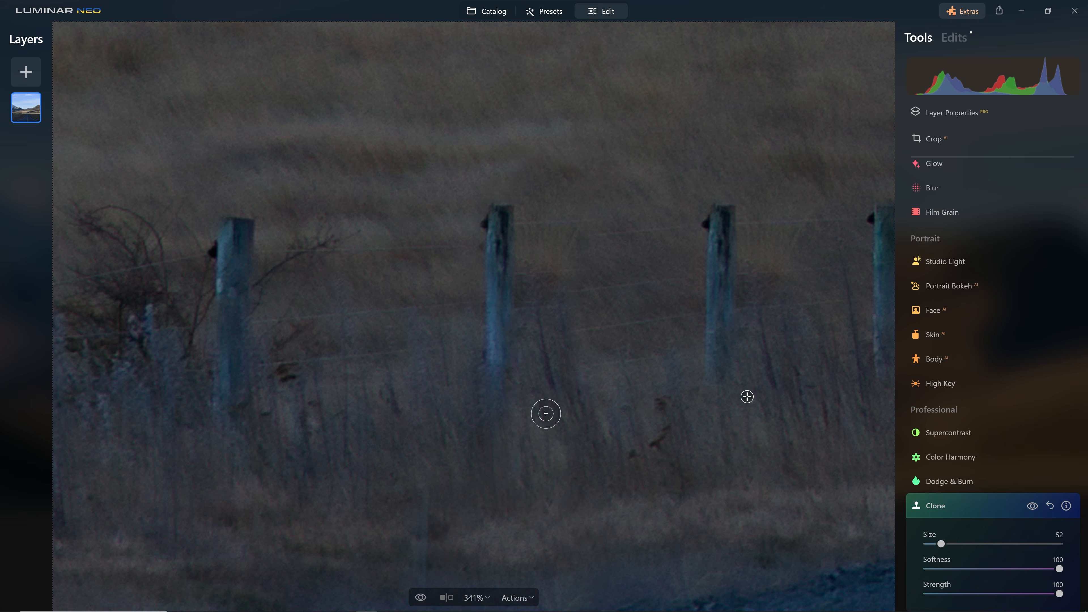
{"action": "left_click", "coordinate": [491, 524], "text": "alt"}
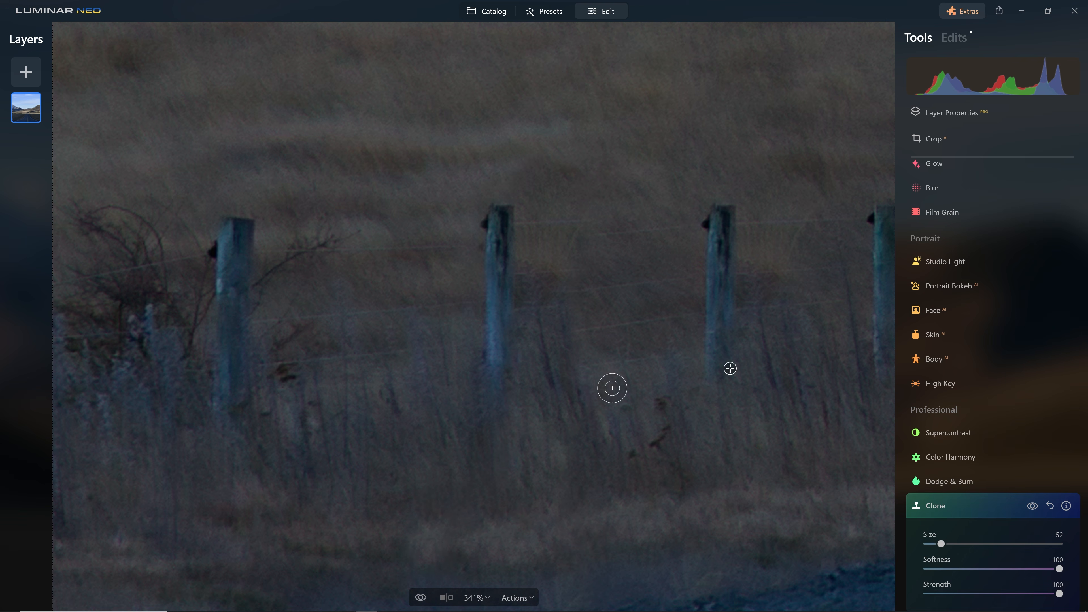
Clone dark ground over the small white fragment lying beside the next marker post along the left roadside
{"action": "scroll", "coordinate": [601, 393], "scroll_direction": "down", "scroll_amount": 10}
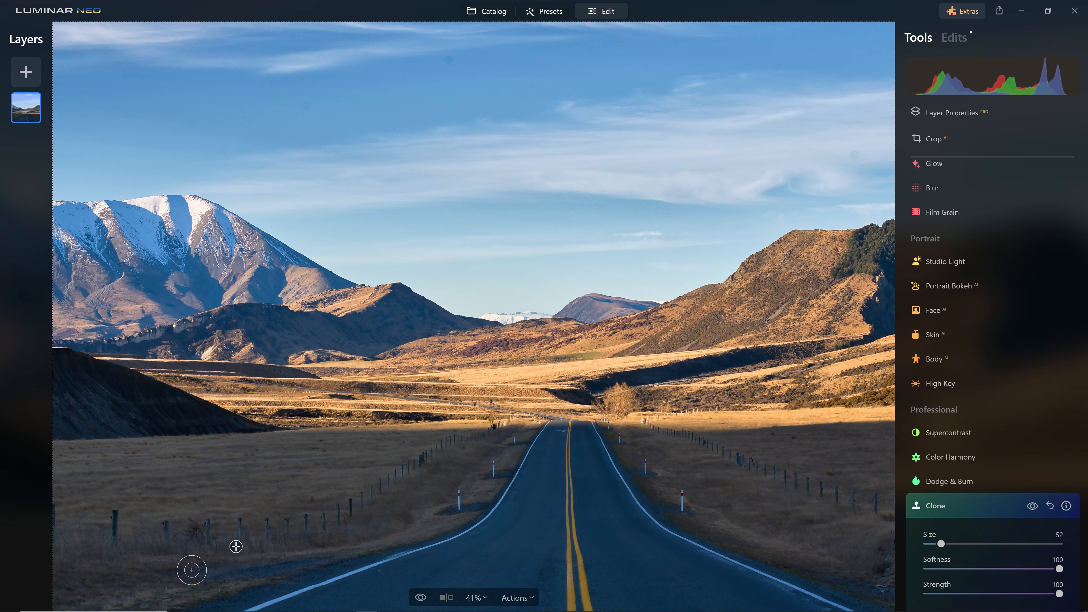
{"action": "scroll", "coordinate": [435, 519], "scroll_direction": "up", "scroll_amount": 10}
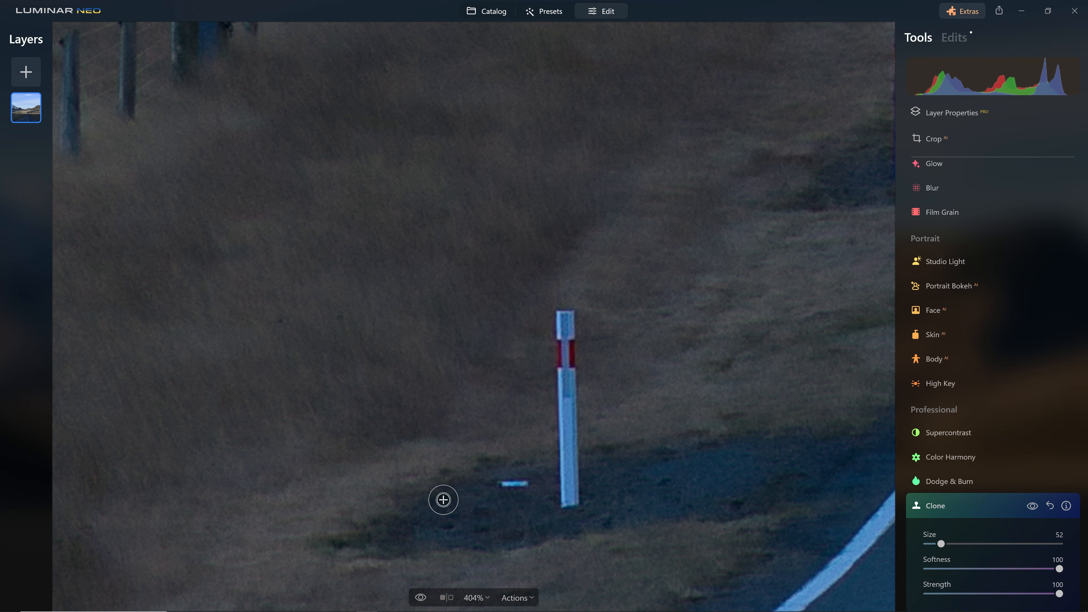
{"action": "left_click", "coordinate": [473, 518]}
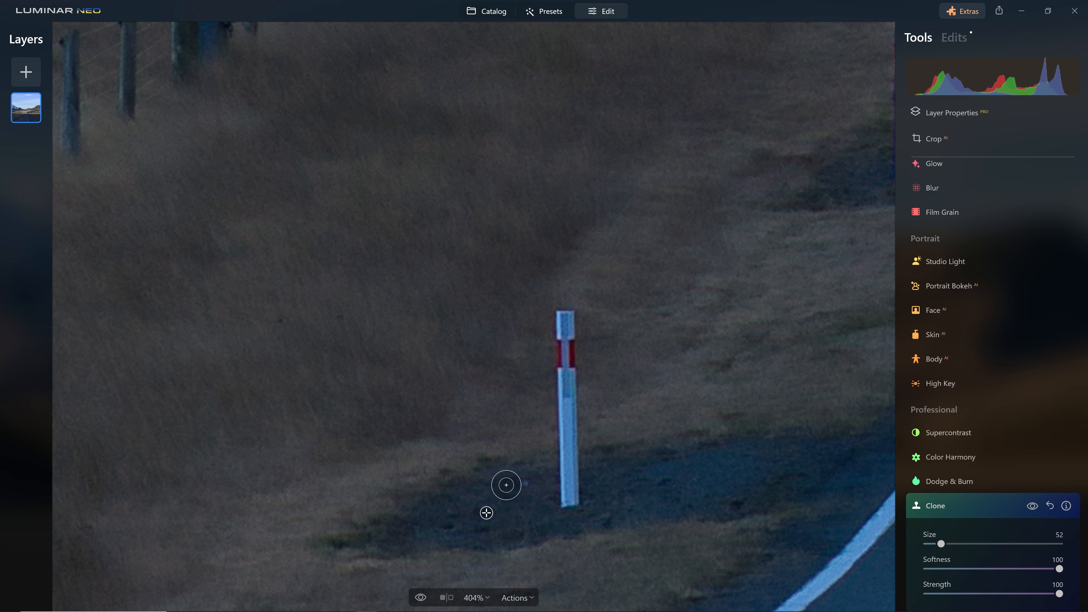
Remove the white streak across the distant asphalt by cloning clean road surface from just below it
{"action": "key", "text": "space"}
{"action": "left_click_drag", "start_coordinate": [619, 425], "coordinate": [469, 481]}
{"action": "left_click_drag", "start_coordinate": [583, 443], "coordinate": [467, 570]}
{"action": "left_click_drag", "start_coordinate": [805, 202], "coordinate": [653, 369]}
{"action": "left_click_drag", "start_coordinate": [627, 306], "coordinate": [433, 332]}
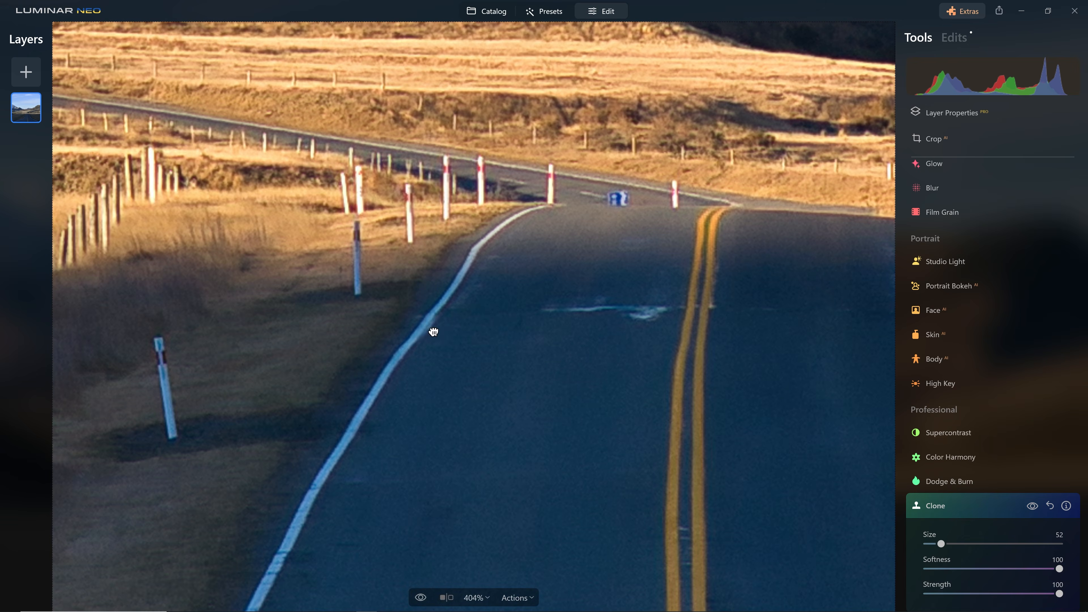
{"action": "key", "text": "alt"}
{"action": "left_click", "coordinate": [644, 317]}
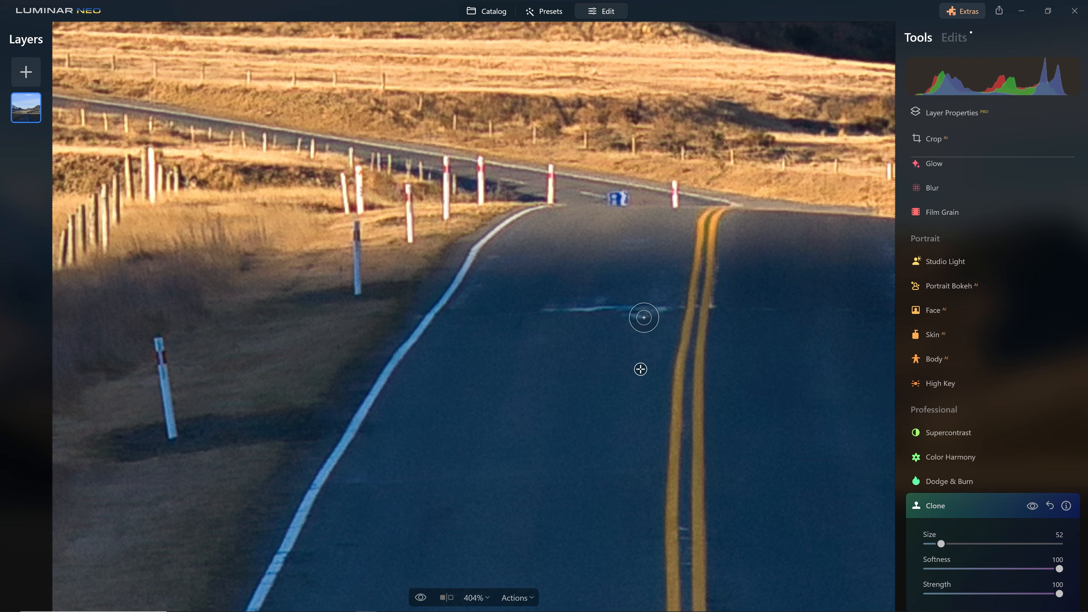
{"action": "left_click_drag", "start_coordinate": [684, 305], "coordinate": [628, 312]}
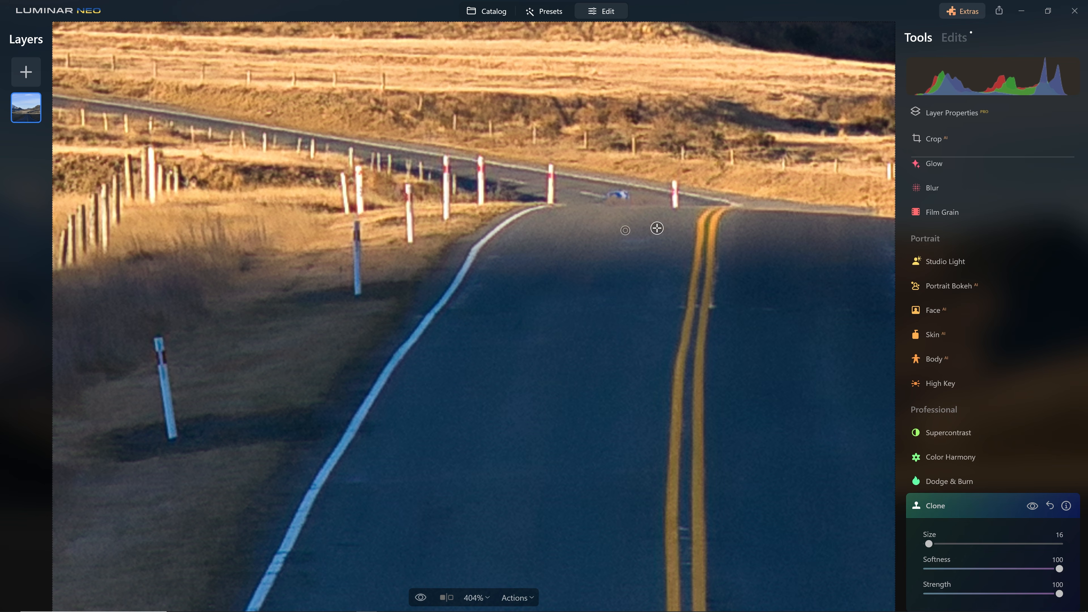
Clone out the small blue object at the road's crest using road surface beside it and a brush size of 16
{"action": "left_click", "coordinate": [655, 199], "text": "alt"}
{"action": "scroll", "coordinate": [689, 245], "scroll_direction": "down", "scroll_amount": 3}
{"action": "scroll", "coordinate": [676, 253], "scroll_direction": "down", "scroll_amount": 3}
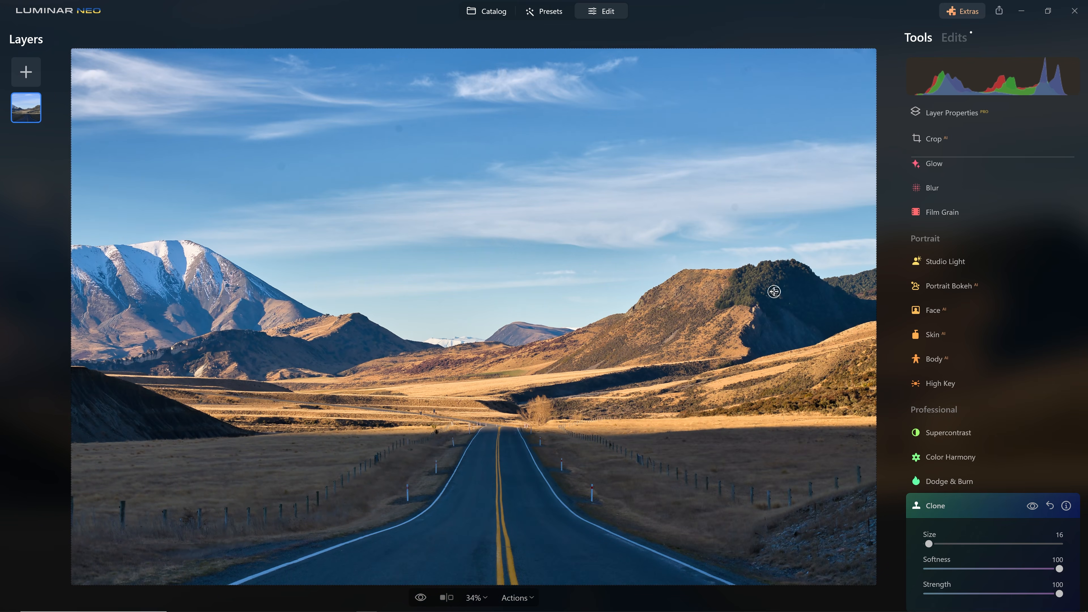
Clone adjacent cloud over the dust spot above the tree-covered hill, enlarging the brush size to 88
{"action": "scroll", "coordinate": [782, 280], "scroll_direction": "up", "scroll_amount": 4}
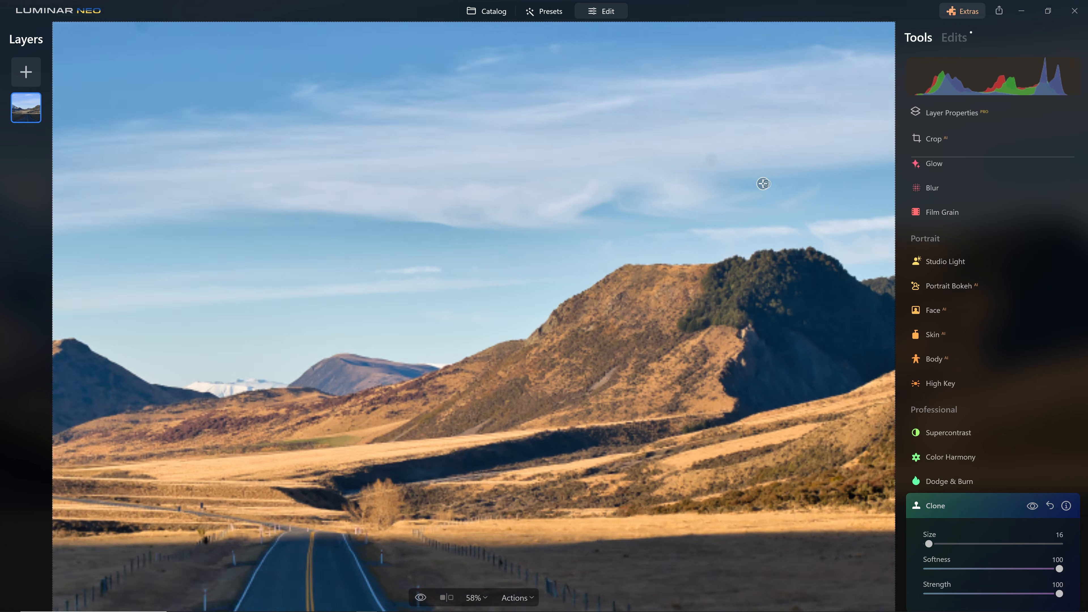
{"action": "scroll", "coordinate": [738, 147], "scroll_direction": "up", "scroll_amount": 2}
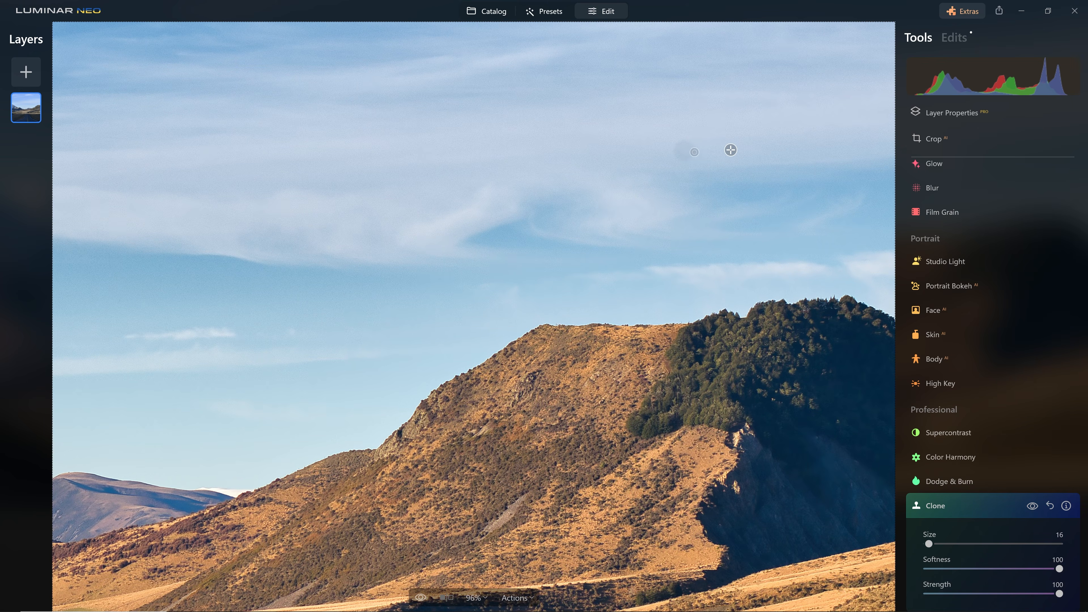
{"action": "scroll", "coordinate": [681, 150], "scroll_direction": "up", "scroll_amount": 4}
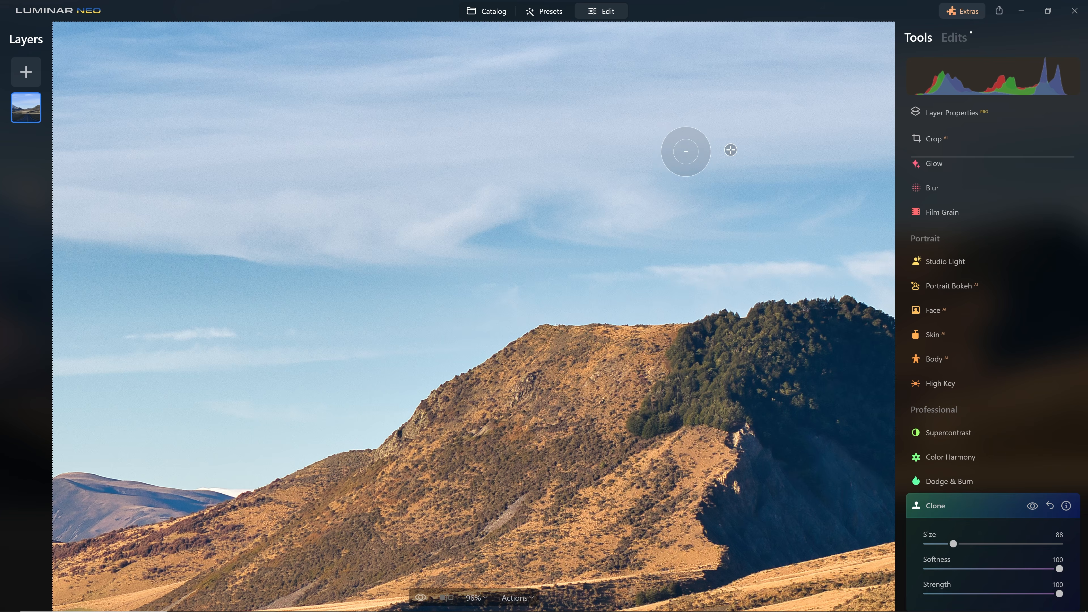
Remove the dust spot in the blue sky below the upper clouds by cloning the clear sky beside it
{"action": "key", "text": "space"}
{"action": "left_click_drag", "start_coordinate": [581, 168], "coordinate": [979, 330]}
{"action": "mouse_move", "coordinate": [326, 140]}
{"action": "left_mouse_down"}
{"action": "mouse_move", "coordinate": [476, 212]}
{"action": "mouse_move", "coordinate": [768, 231]}
{"action": "mouse_move", "coordinate": [765, 245]}
{"action": "mouse_move", "coordinate": [799, 277]}
{"action": "left_mouse_up"}
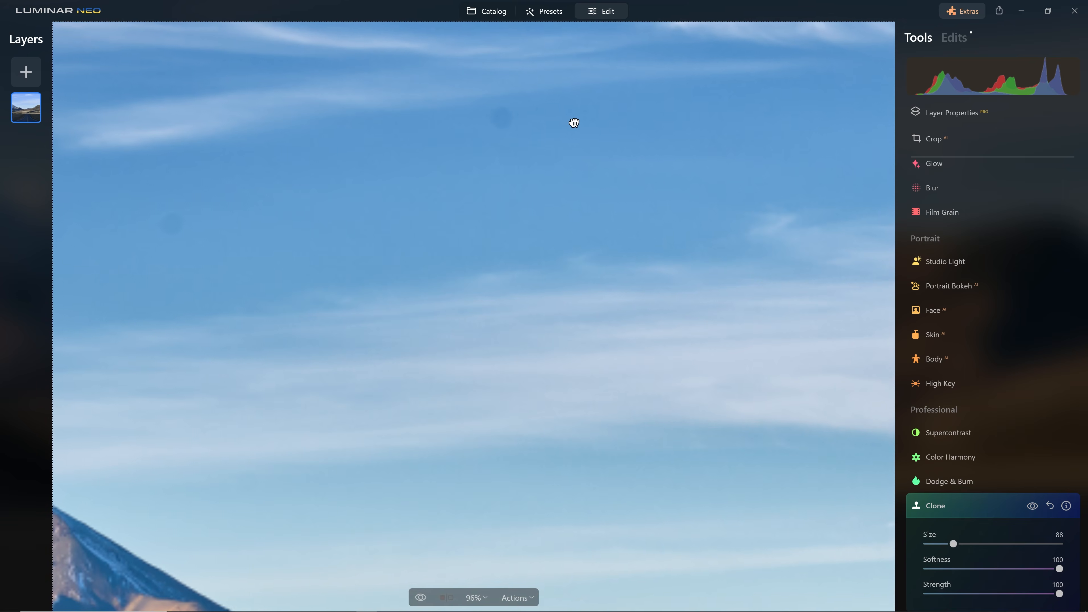
{"action": "left_click", "coordinate": [557, 124]}
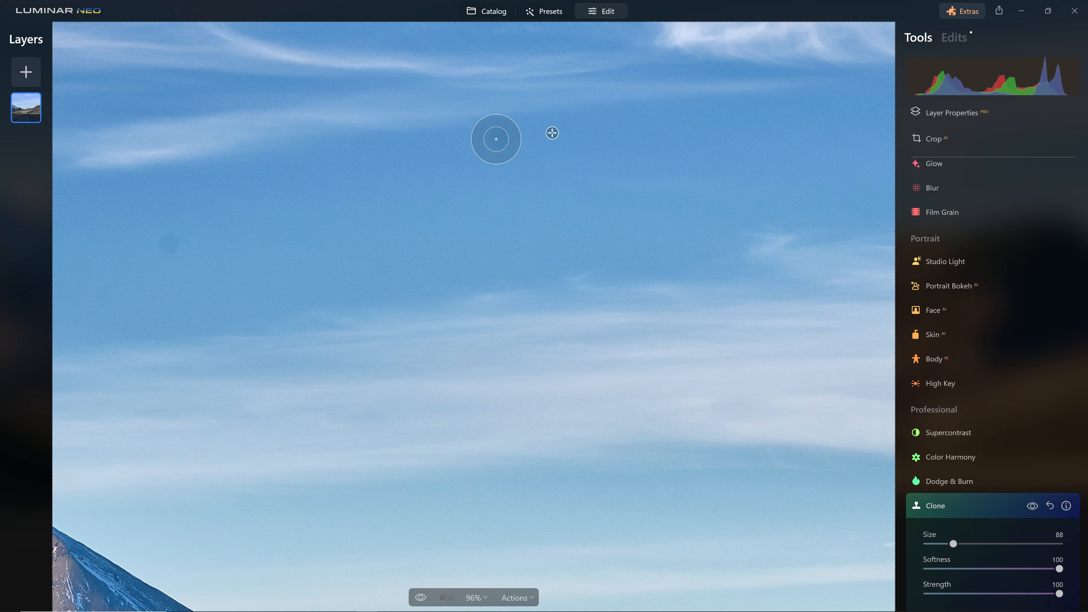
Clone clear sky over the remaining dust spot above the snowy mountain and return to the full photo
{"action": "key", "text": "space"}
{"action": "mouse_move", "coordinate": [448, 335]}
{"action": "left_mouse_down"}
{"action": "mouse_move", "coordinate": [701, 214]}
{"action": "mouse_move", "coordinate": [727, 217]}
{"action": "left_mouse_up"}
{"action": "left_click", "coordinate": [506, 112]}
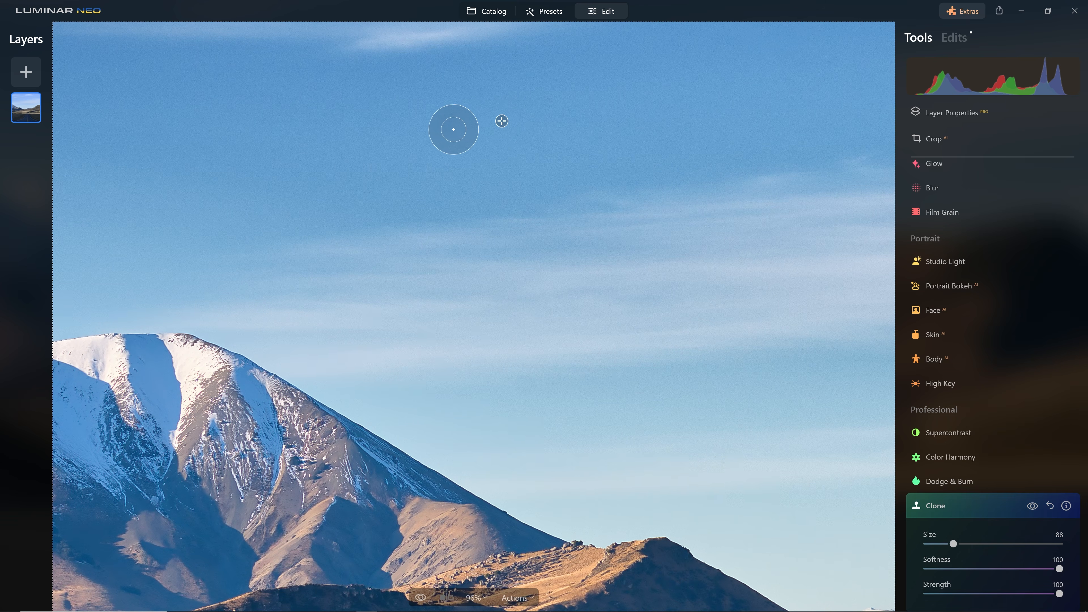
{"action": "scroll", "coordinate": [558, 199], "scroll_direction": "down", "scroll_amount": 3}
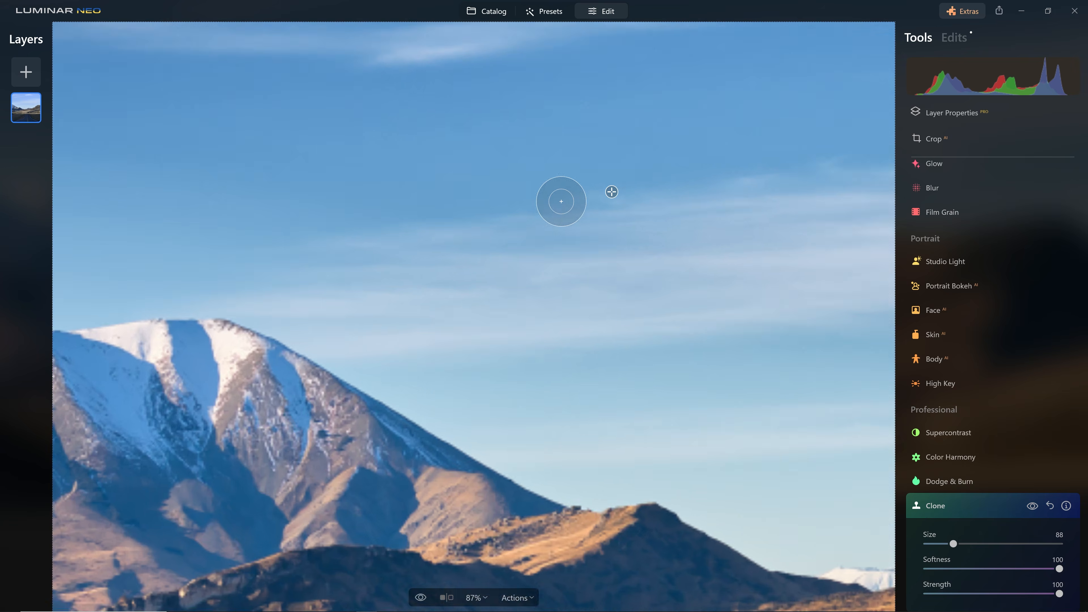
{"action": "scroll", "coordinate": [596, 269], "scroll_direction": "down", "scroll_amount": 4}
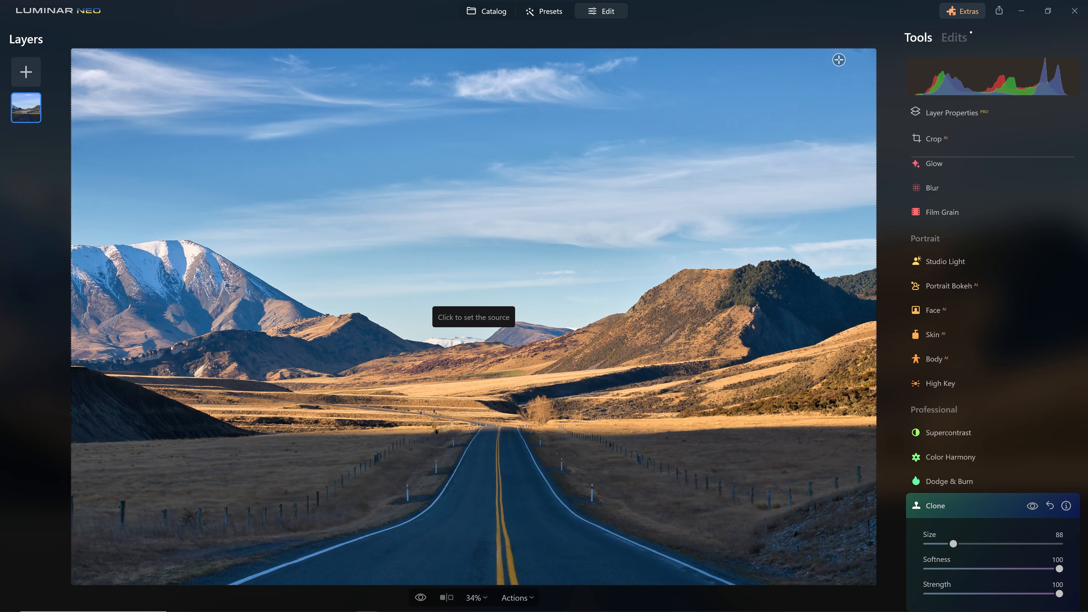
Leave the Clone tool, view the edited road photo full size in the catalog, and return it to editing
{"action": "left_click", "coordinate": [811, 255]}
{"action": "key", "text": "ctrl+z"}
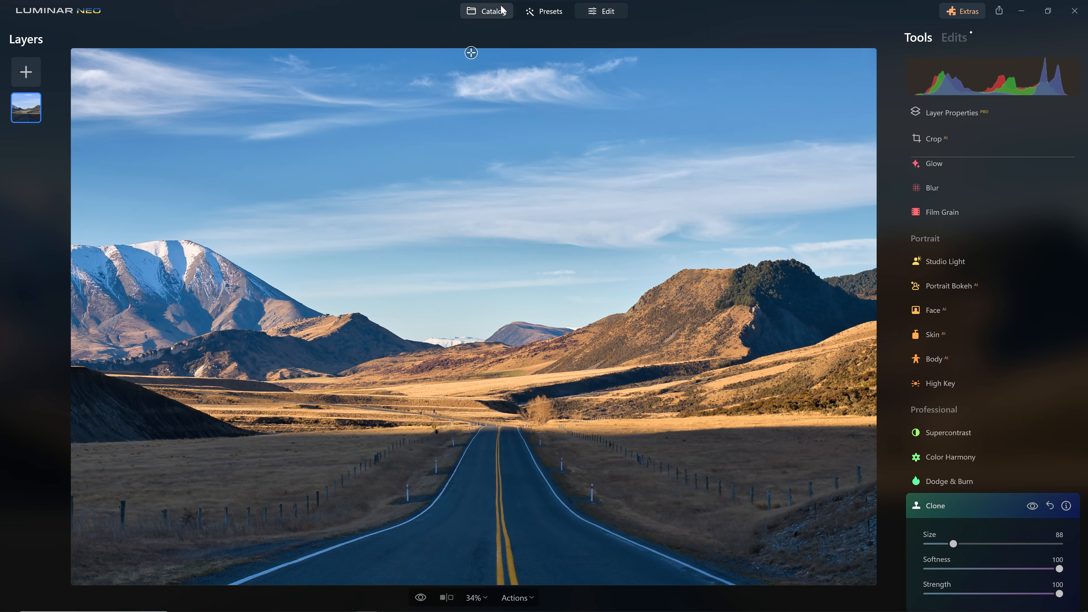
{"action": "left_click", "coordinate": [505, 15]}
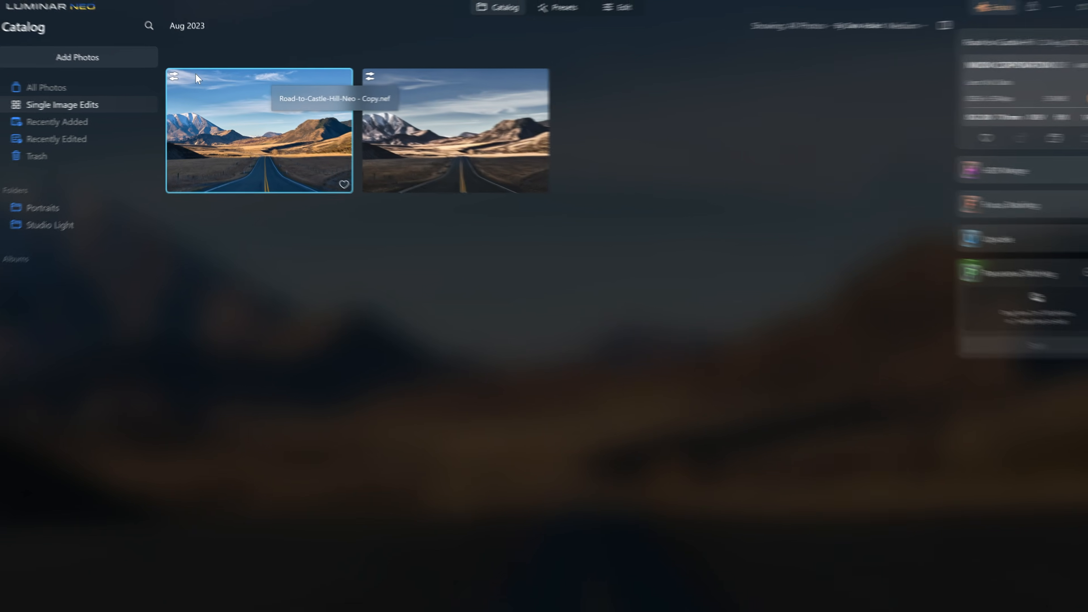
{"action": "double_click", "coordinate": [168, 64]}
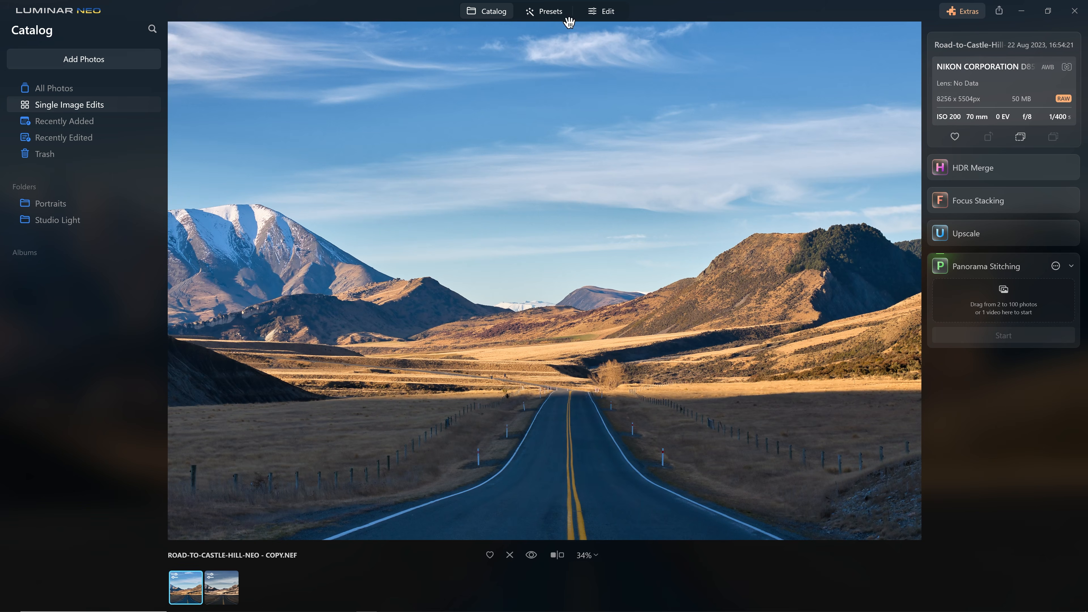
{"action": "left_click", "coordinate": [598, 13]}
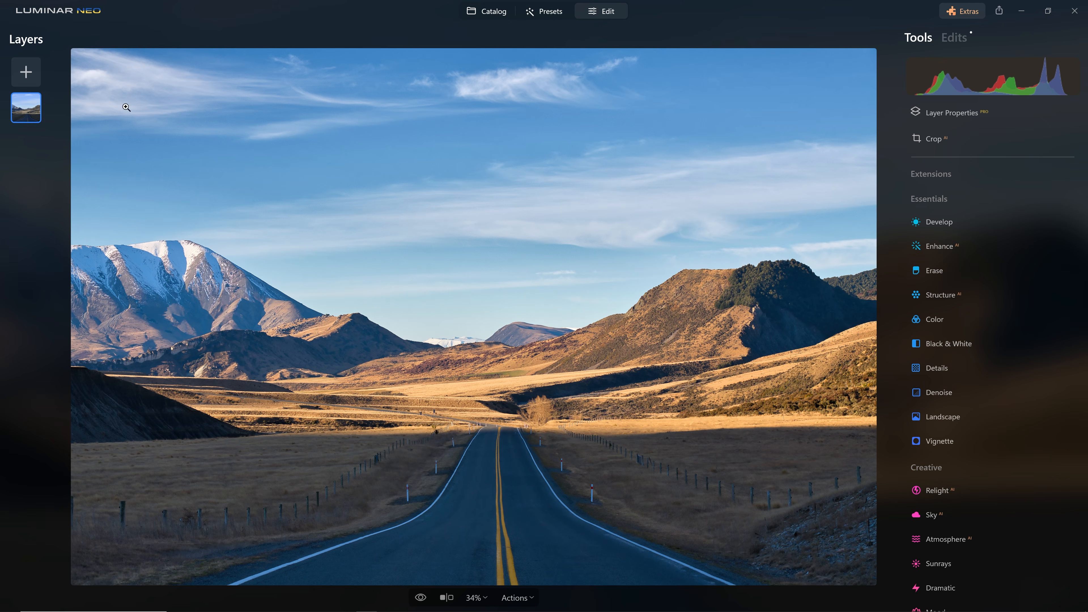
Reopen the existing Clone edit from the photo's list of applied edits
{"action": "scroll", "coordinate": [955, 449], "scroll_direction": "down", "scroll_amount": 10}
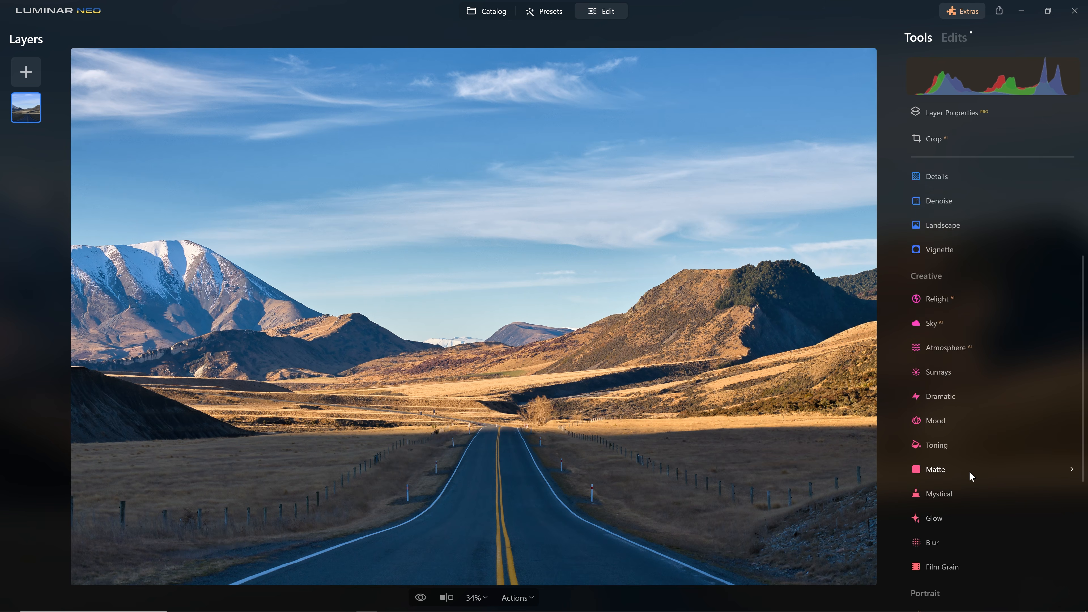
{"action": "left_click", "coordinate": [955, 37]}
{"action": "left_click", "coordinate": [951, 113]}
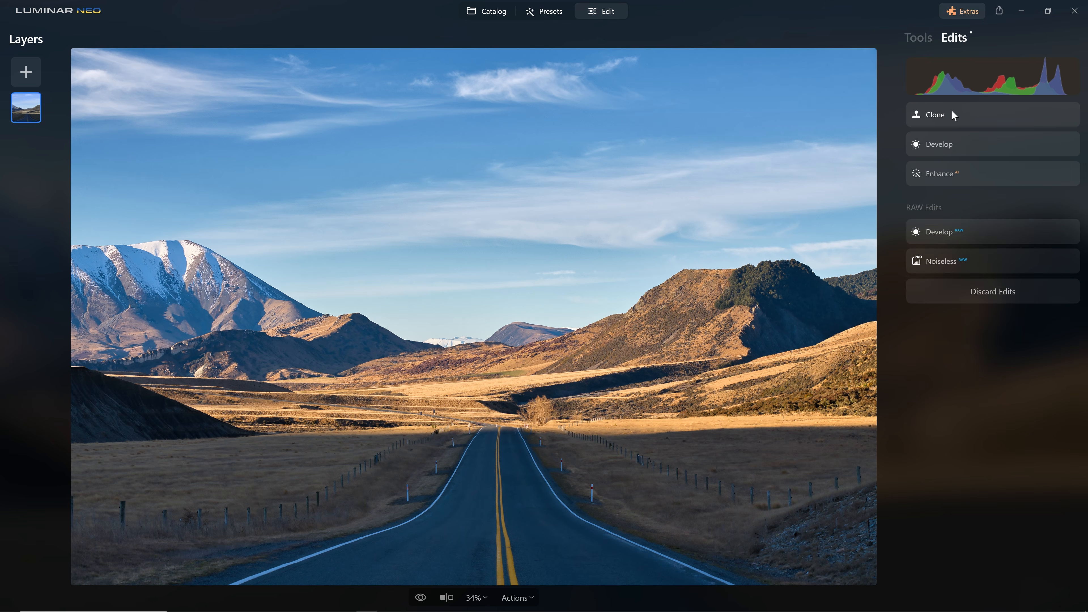
{"action": "left_click", "coordinate": [954, 115]}
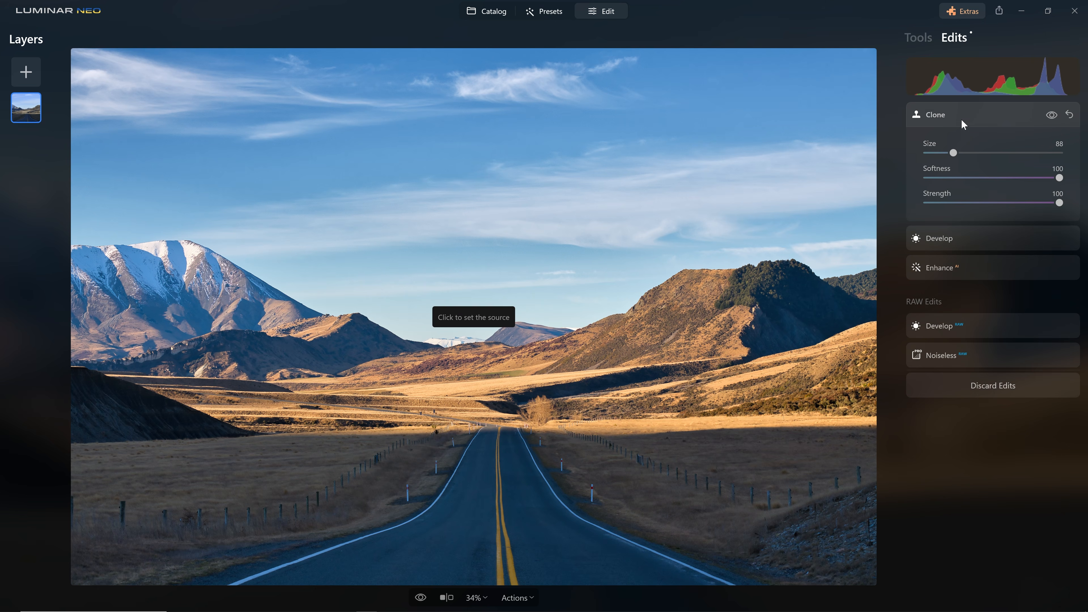
Clone clear sky over the small wisp beside the bright upper cloud, using brush size 52 and strength 50
{"action": "left_click", "coordinate": [724, 65]}
{"action": "key", "text": "bracketleft"}
{"action": "key", "text": "bracketleft"}
{"action": "key", "text": "bracketleft"}
{"action": "key", "text": "bracketleft"}
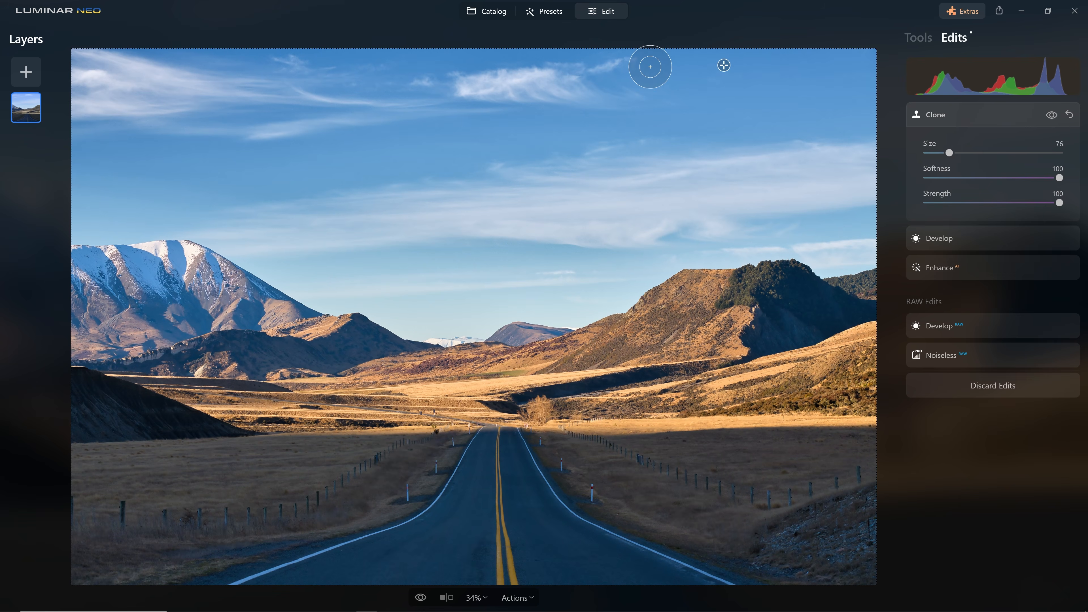
{"action": "left_click_drag", "start_coordinate": [633, 60], "coordinate": [598, 66]}
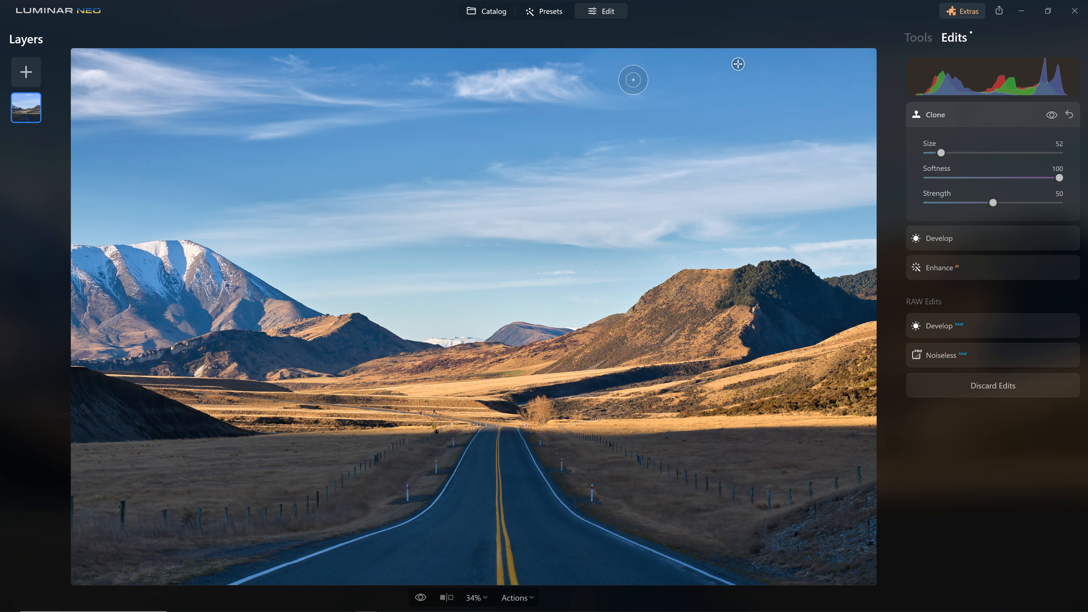
{"action": "key", "text": "alt"}
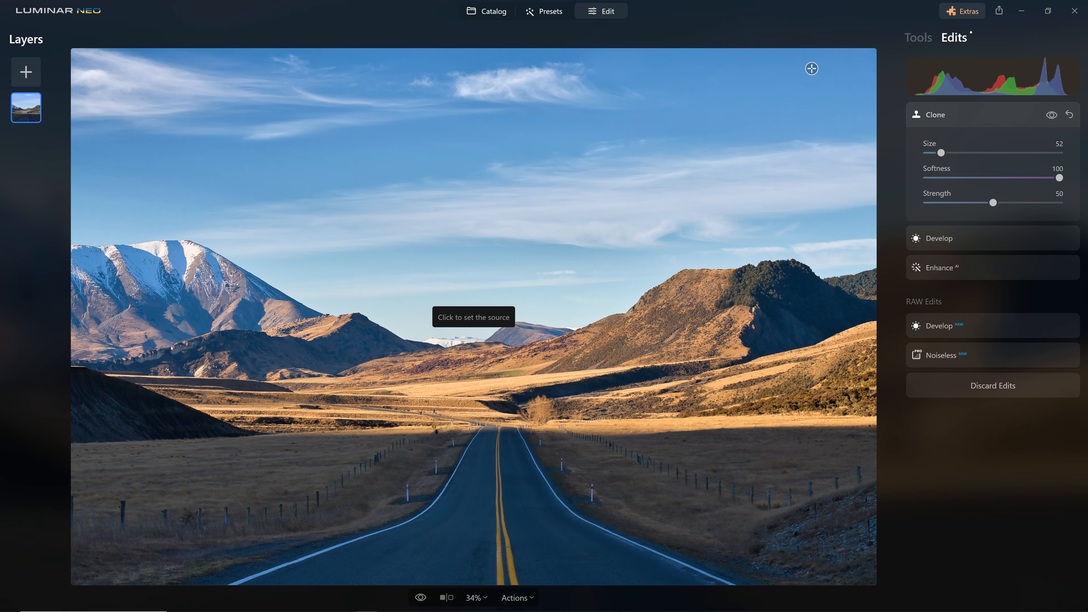
Clone clear blue sky over the cloud in the photo's upper-left corner, enlarging the brush size to 100
{"action": "left_click", "coordinate": [812, 68], "text": "alt"}
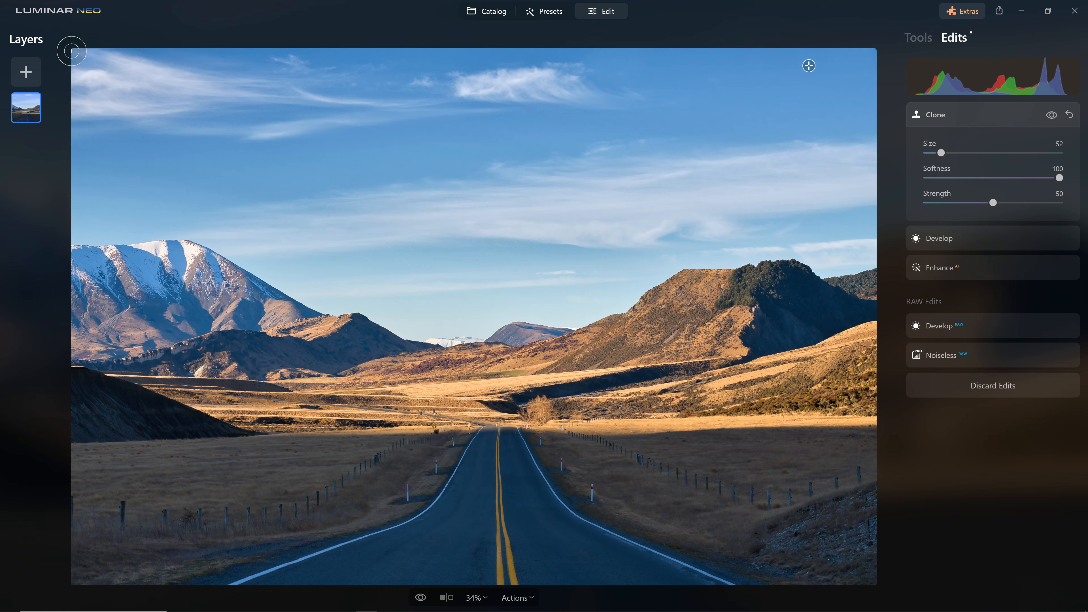
{"action": "key", "text": "bracketright"}
{"action": "key", "text": "bracketright"}
{"action": "key", "text": "bracketright"}
{"action": "key", "text": "bracketright"}
{"action": "left_click_drag", "start_coordinate": [124, 56], "coordinate": [73, 46]}
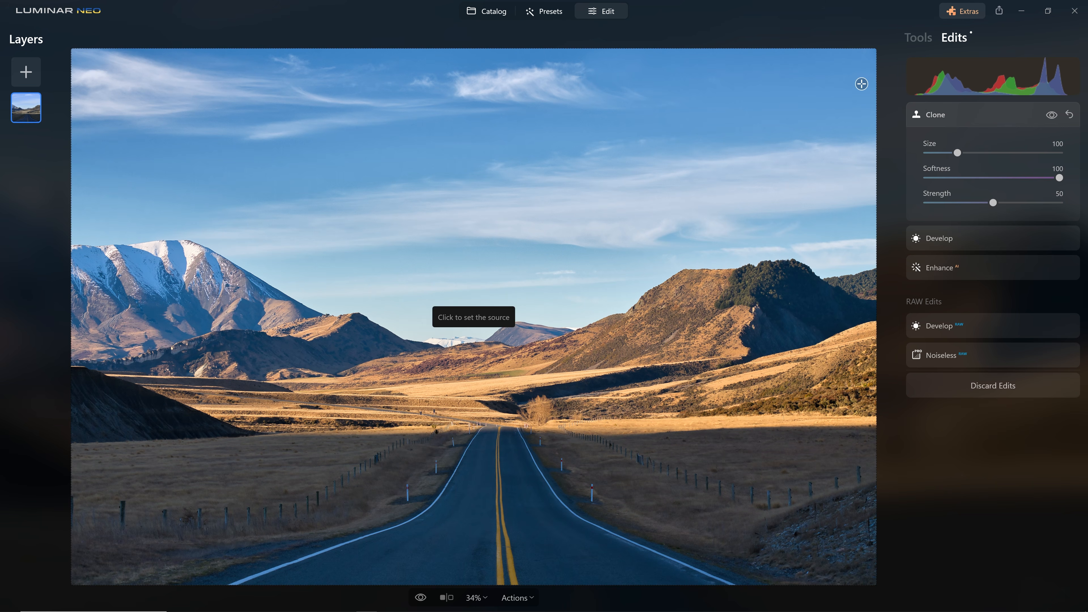
Fade more of the upper-left cloud streaks by cloning resampled clear sky over them at 50 strength
{"action": "left_click", "coordinate": [768, 79]}
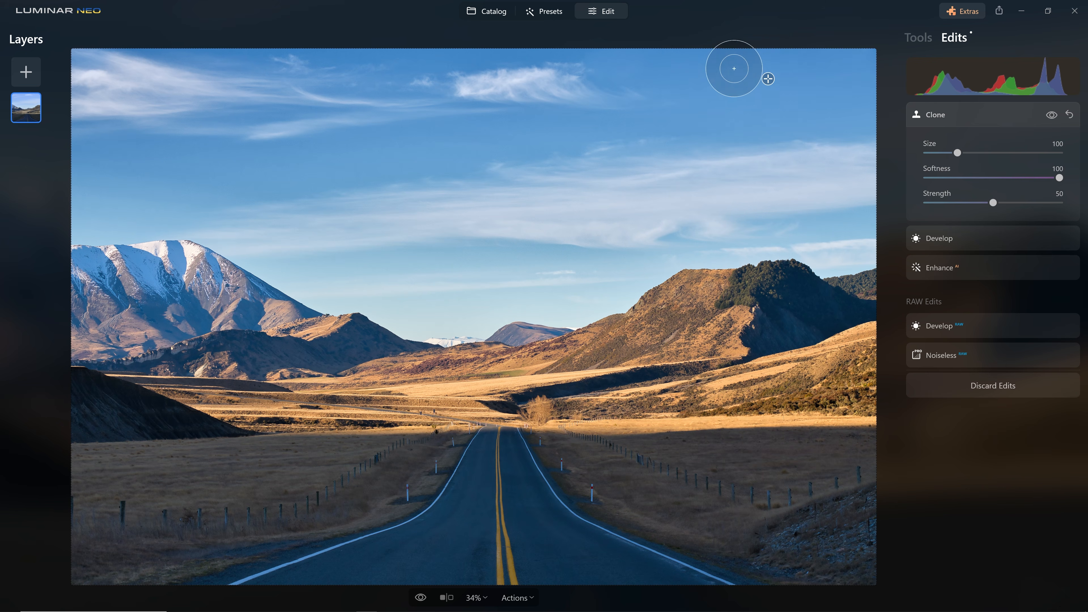
{"action": "mouse_move", "coordinate": [81, 73]}
{"action": "left_mouse_down"}
{"action": "mouse_move", "coordinate": [79, 120]}
{"action": "mouse_move", "coordinate": [78, 93]}
{"action": "mouse_move", "coordinate": [172, 121]}
{"action": "mouse_move", "coordinate": [87, 112]}
{"action": "mouse_move", "coordinate": [72, 82]}
{"action": "mouse_move", "coordinate": [139, 50]}
{"action": "mouse_move", "coordinate": [177, 82]}
{"action": "mouse_move", "coordinate": [97, 77]}
{"action": "mouse_move", "coordinate": [137, 69]}
{"action": "left_mouse_up"}
{"action": "left_click", "coordinate": [791, 87], "text": "alt"}
{"action": "left_click", "coordinate": [393, 106]}
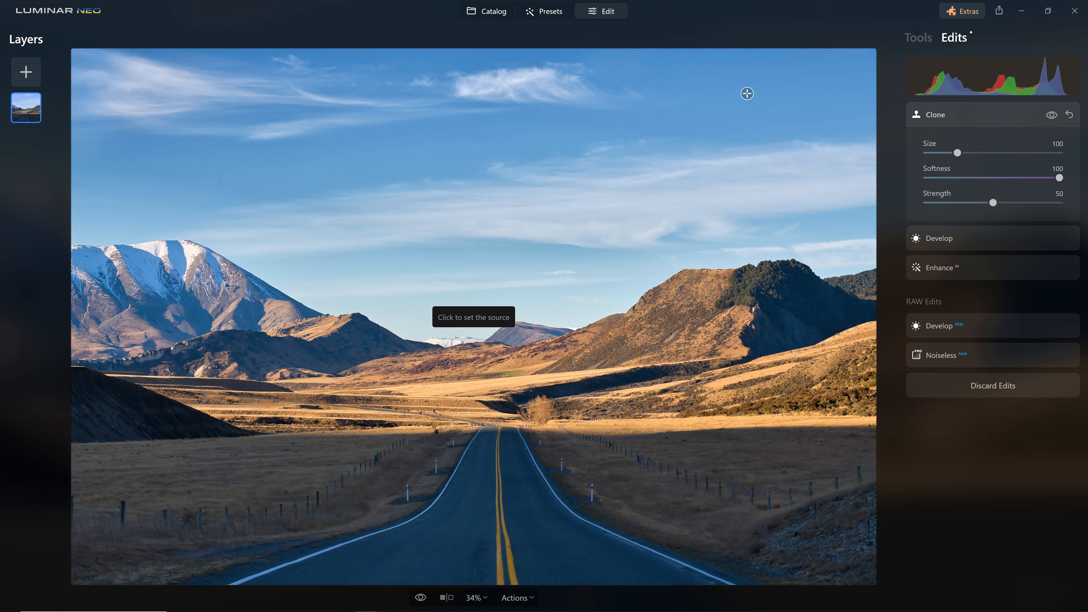
{"action": "left_click", "coordinate": [773, 90]}
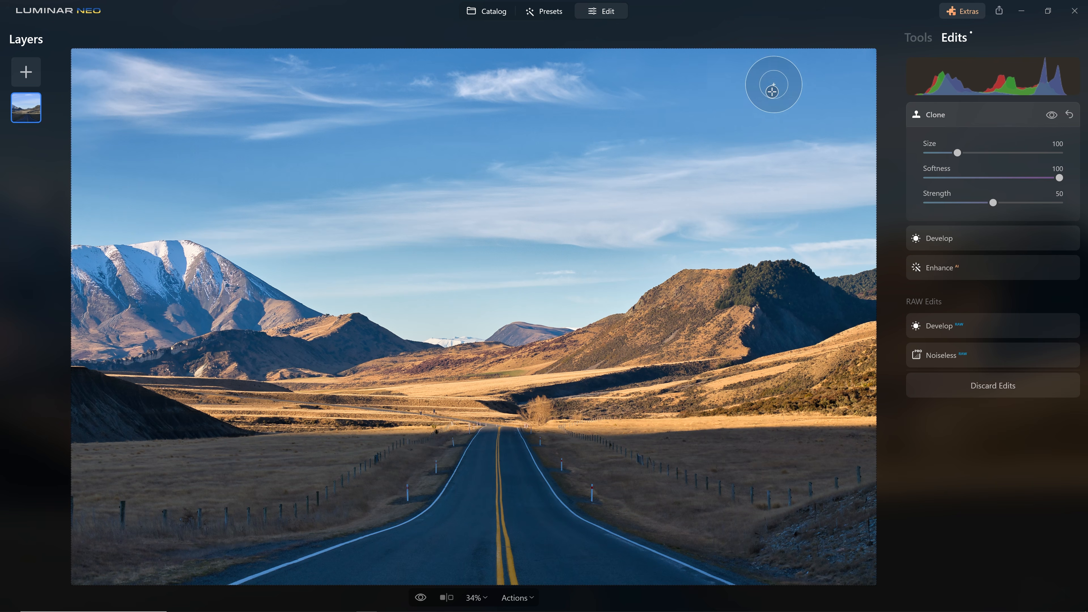
{"action": "mouse_move", "coordinate": [157, 56]}
{"action": "left_mouse_down"}
{"action": "mouse_move", "coordinate": [75, 57]}
{"action": "mouse_move", "coordinate": [184, 47]}
{"action": "mouse_move", "coordinate": [131, 54]}
{"action": "mouse_move", "coordinate": [190, 61]}
{"action": "mouse_move", "coordinate": [92, 64]}
{"action": "mouse_move", "coordinate": [171, 37]}
{"action": "mouse_move", "coordinate": [166, 49]}
{"action": "mouse_move", "coordinate": [49, 38]}
{"action": "left_mouse_up"}
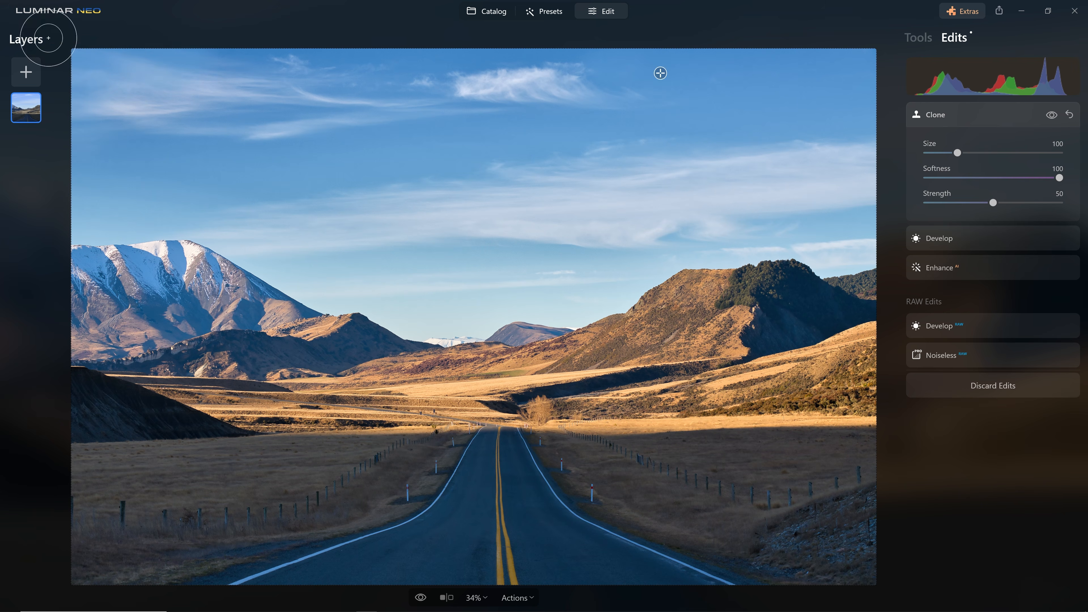
Compare the photo with and without the Clone edit, examining the retouched sky up close and in full view
{"action": "left_click", "coordinate": [1049, 118]}
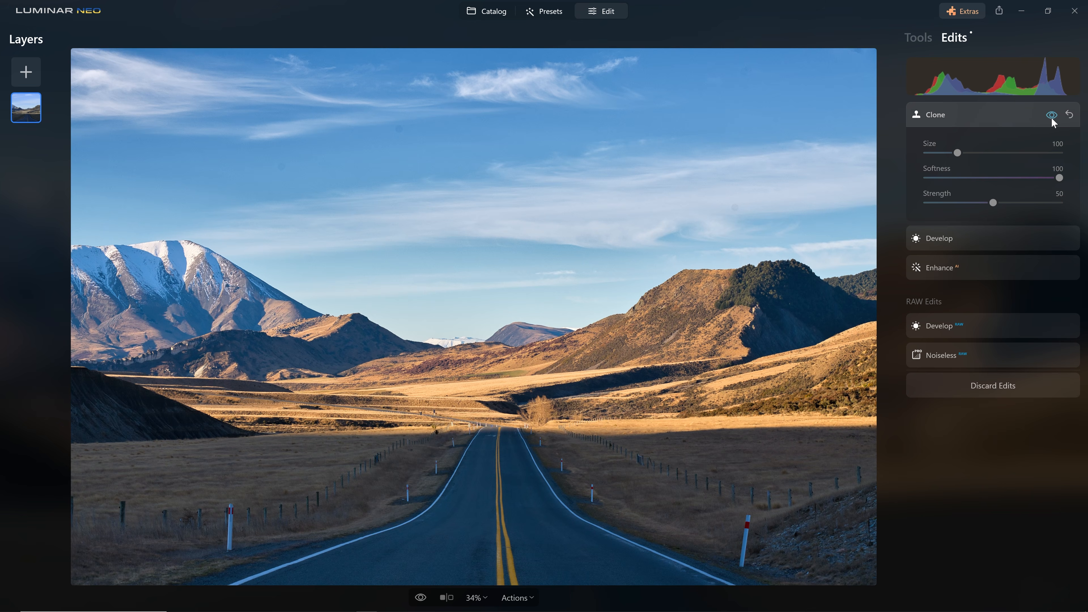
{"action": "left_click", "coordinate": [1053, 116]}
{"action": "scroll", "coordinate": [115, 155], "scroll_direction": "up", "scroll_amount": 2}
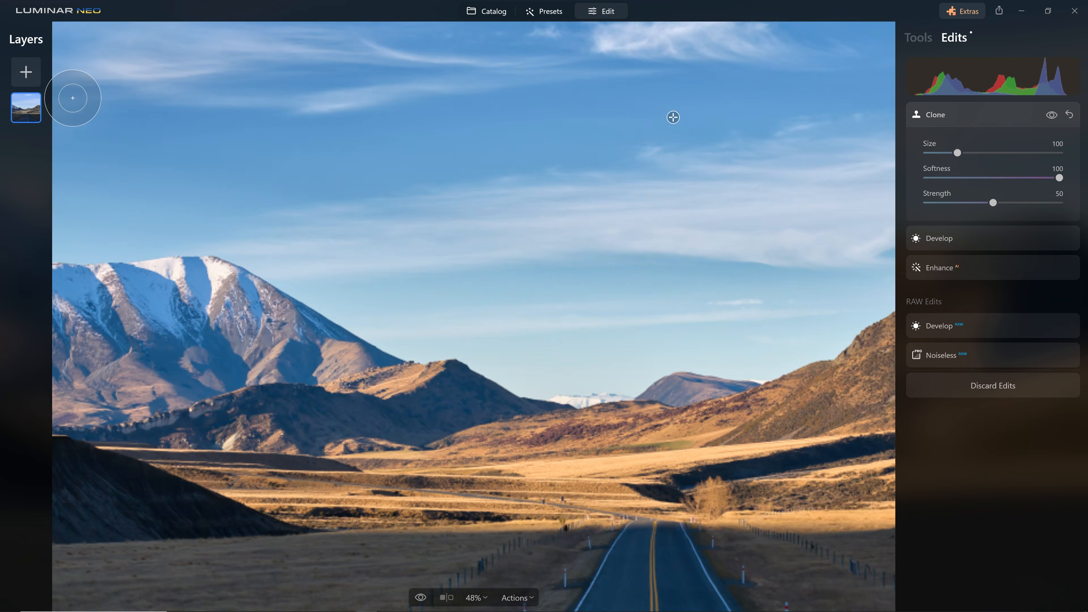
{"action": "scroll", "coordinate": [357, 129], "scroll_direction": "up", "scroll_amount": 2}
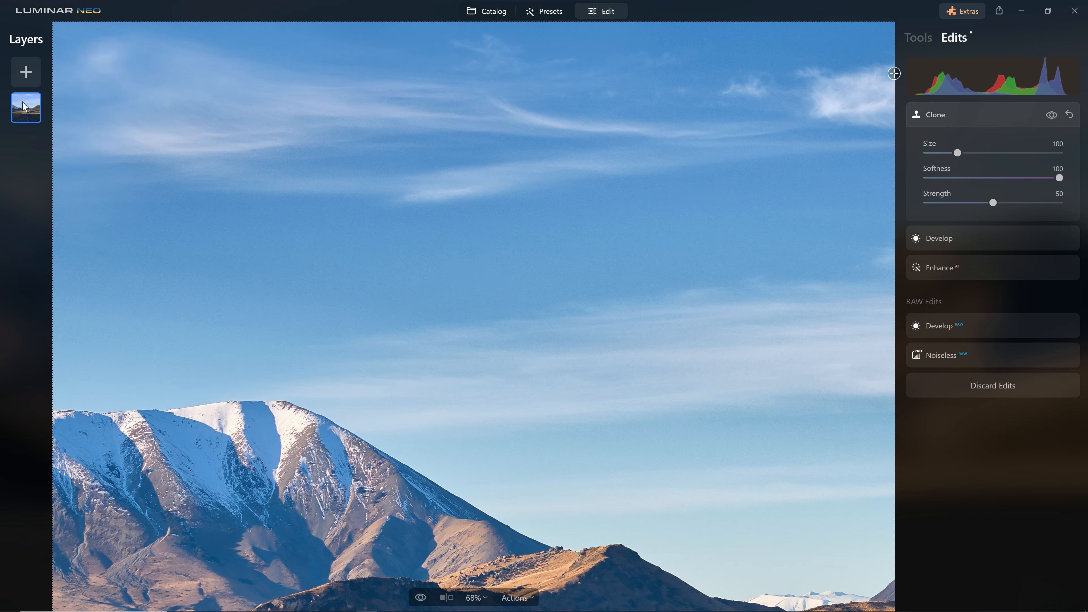
{"action": "left_click", "coordinate": [1048, 120]}
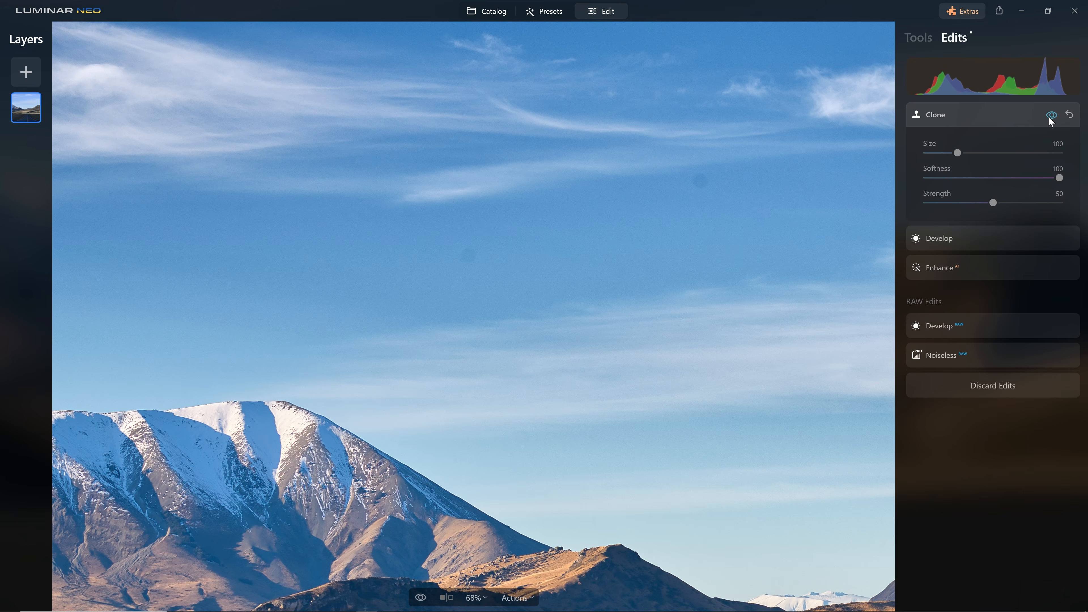
{"action": "left_click", "coordinate": [1049, 117]}
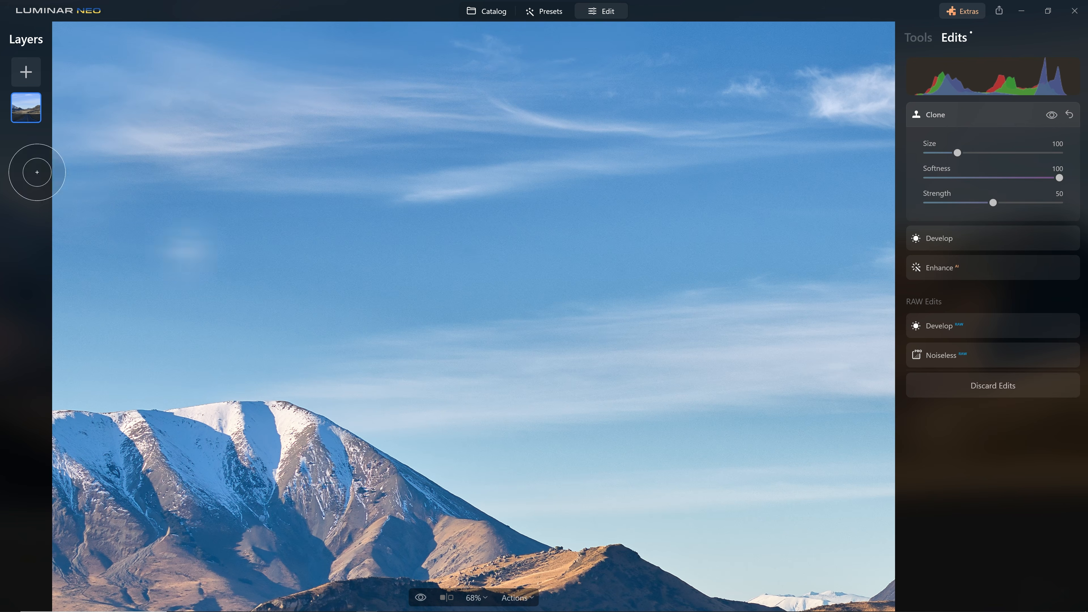
{"action": "scroll", "coordinate": [673, 231], "scroll_direction": "down", "scroll_amount": 3}
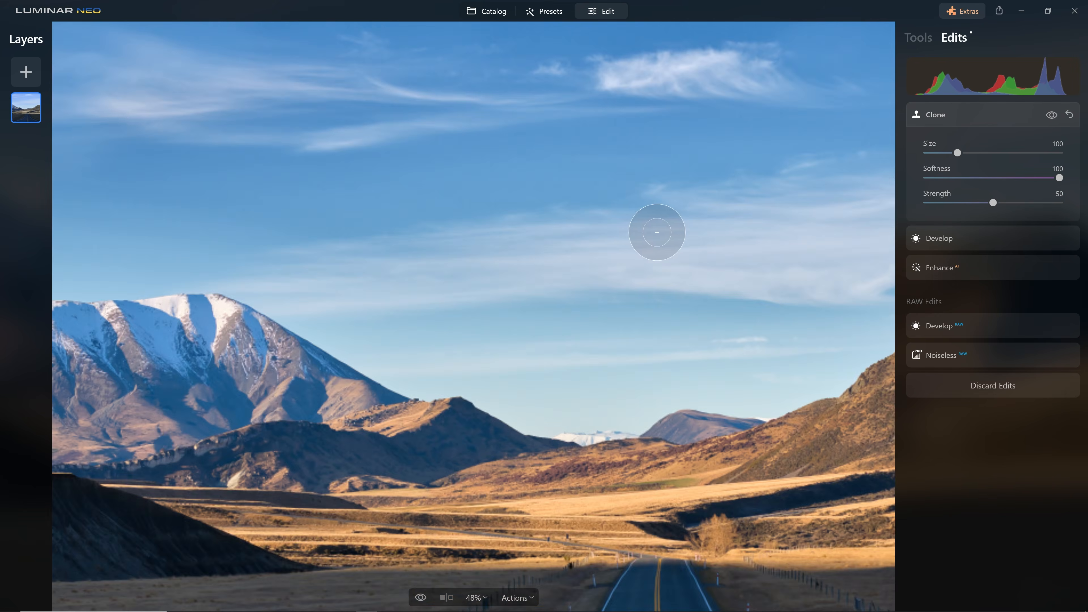
{"action": "scroll", "coordinate": [656, 168], "scroll_direction": "down", "scroll_amount": 1}
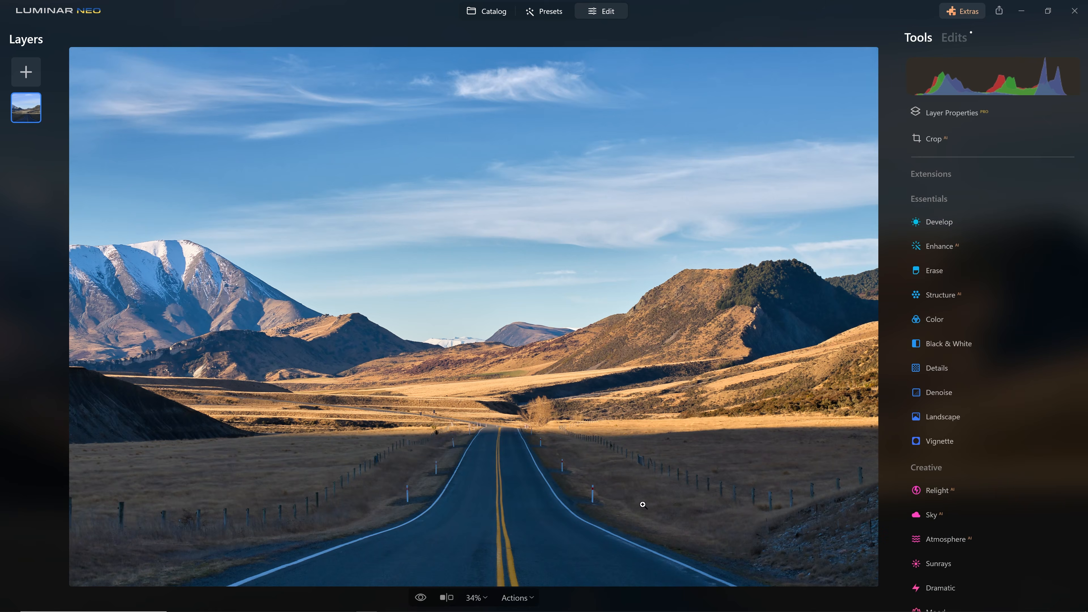
{"action": "scroll", "coordinate": [510, 563], "scroll_direction": "down", "scroll_amount": 1}
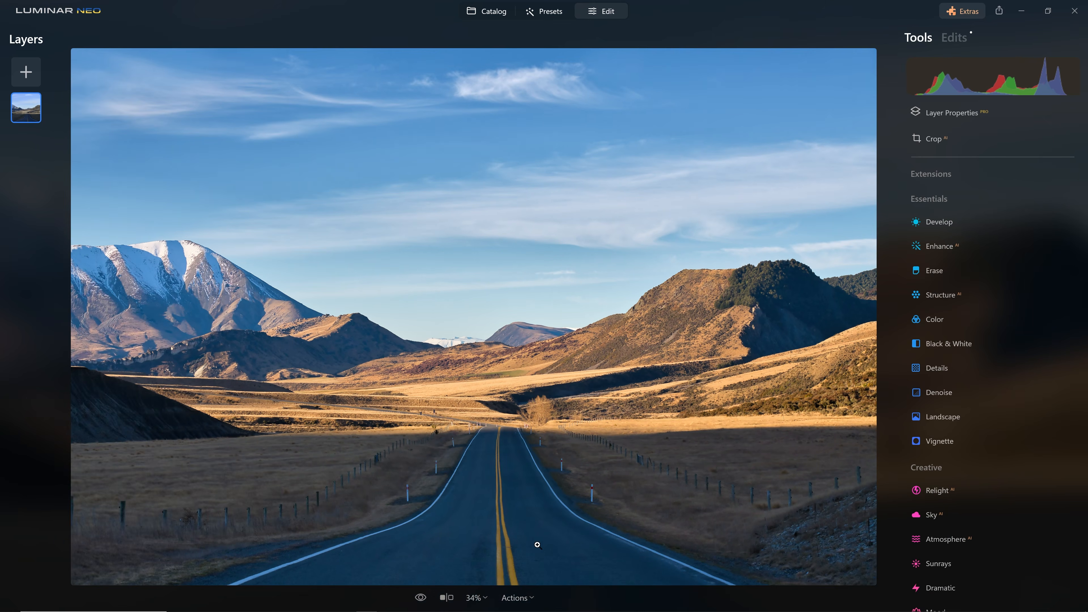
Try to neutralise the blue cast on the road in Develop with temperature 40 and tint 17
{"action": "scroll", "coordinate": [538, 543], "scroll_direction": "up", "scroll_amount": 10}
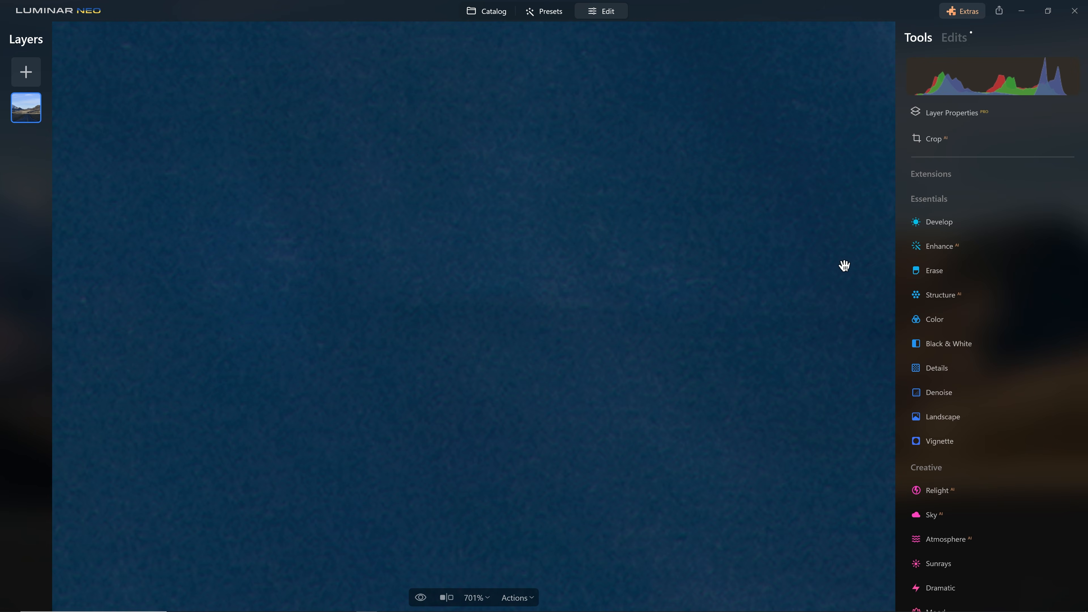
{"action": "left_click", "coordinate": [950, 221]}
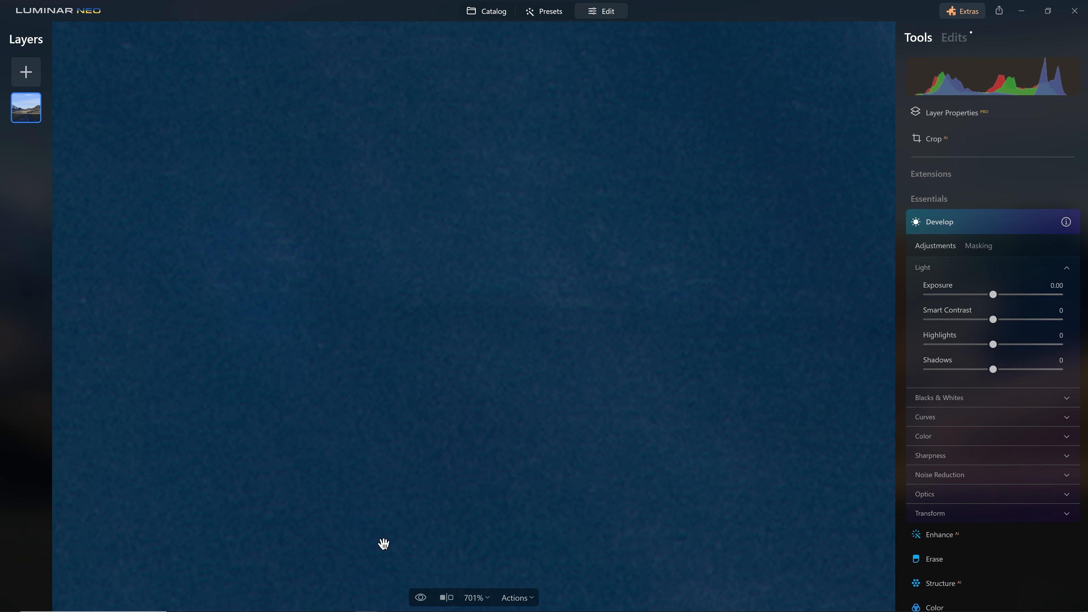
{"action": "scroll", "coordinate": [1028, 365], "scroll_direction": "down", "scroll_amount": 3}
{"action": "scroll", "coordinate": [981, 356], "scroll_direction": "down", "scroll_amount": 3}
{"action": "left_click", "coordinate": [959, 304]}
{"action": "scroll", "coordinate": [977, 297], "scroll_direction": "up", "scroll_amount": 5}
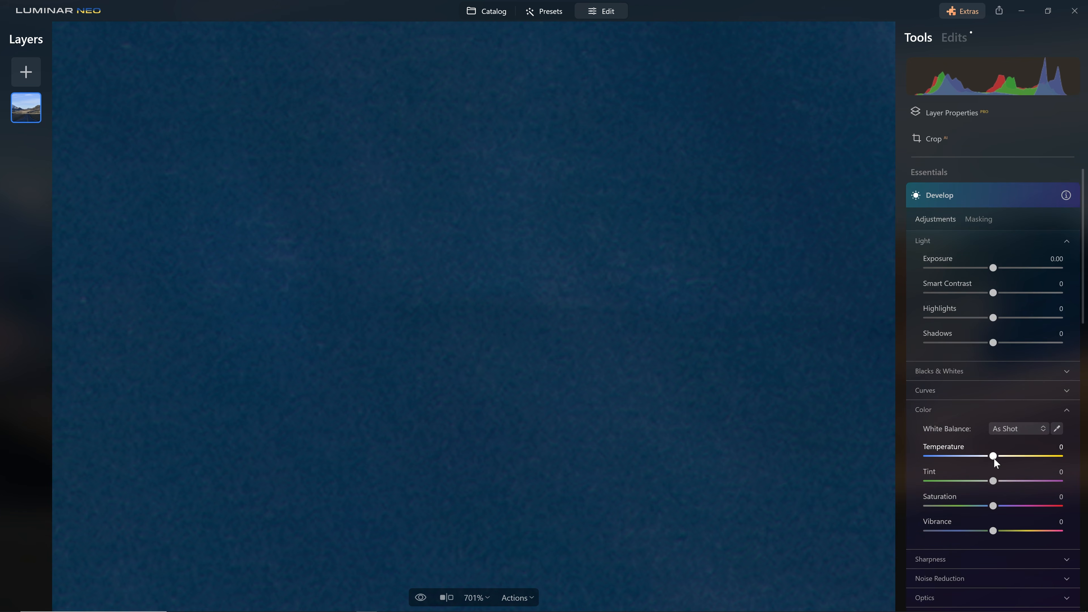
{"action": "left_click_drag", "start_coordinate": [1001, 460], "coordinate": [1007, 481]}
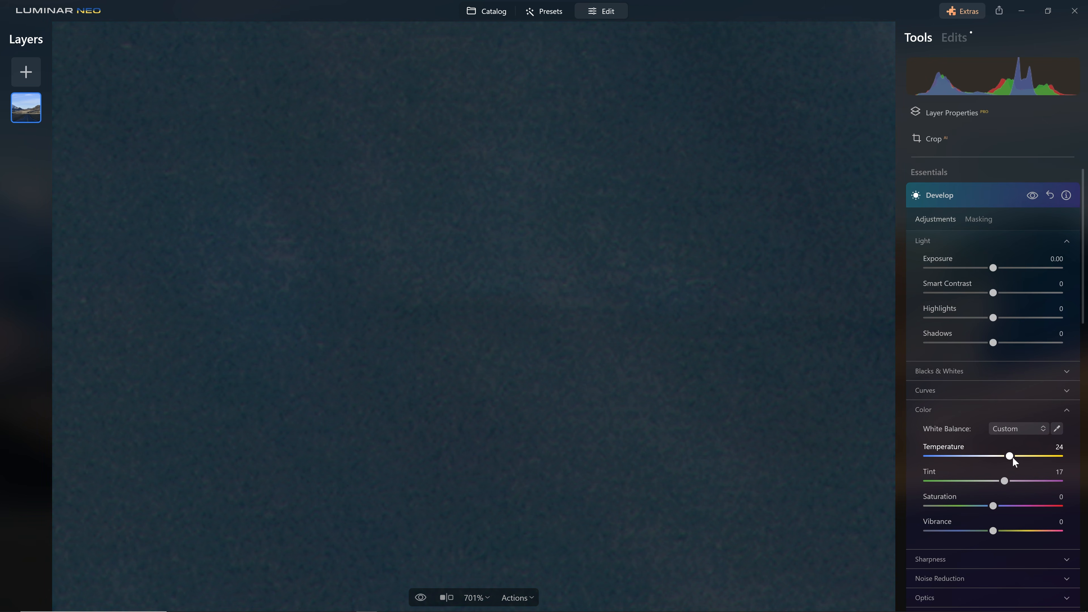
{"action": "left_click_drag", "start_coordinate": [1018, 459], "coordinate": [1020, 461]}
Check the colour change across the whole photo and reset the new Develop adjustments
{"action": "scroll", "coordinate": [674, 412], "scroll_direction": "down", "scroll_amount": 5}
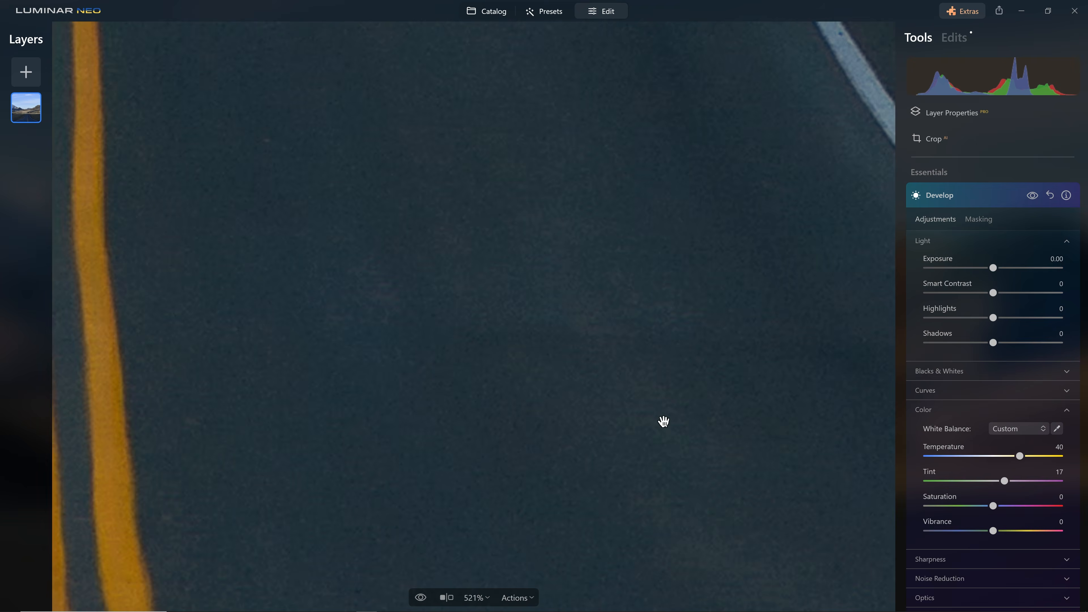
{"action": "scroll", "coordinate": [602, 353], "scroll_direction": "down", "scroll_amount": 7}
{"action": "scroll", "coordinate": [449, 397], "scroll_direction": "up", "scroll_amount": 1}
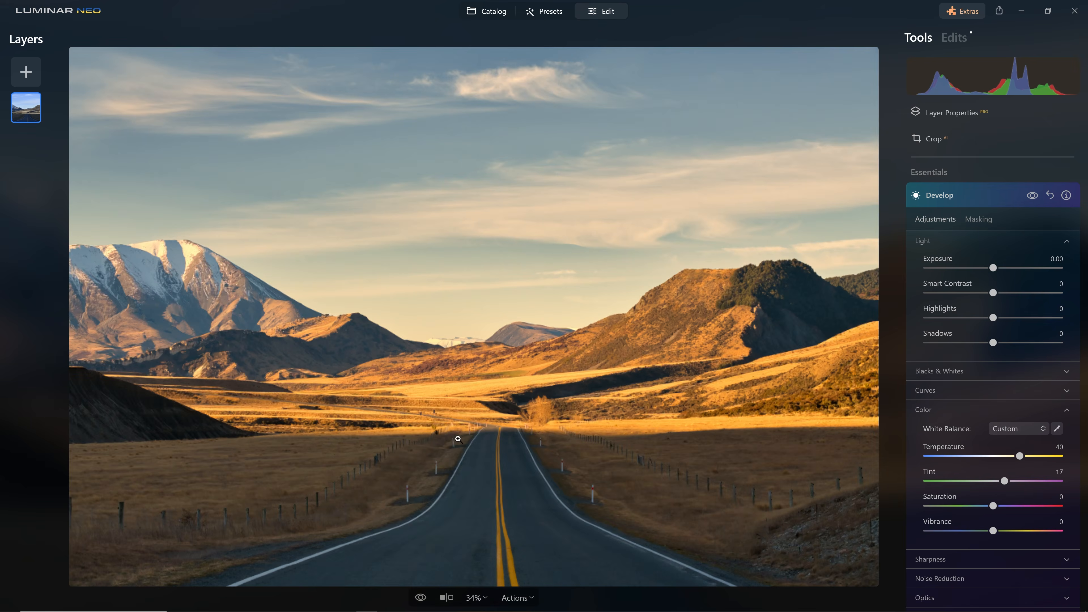
{"action": "scroll", "coordinate": [544, 482], "scroll_direction": "up", "scroll_amount": 1}
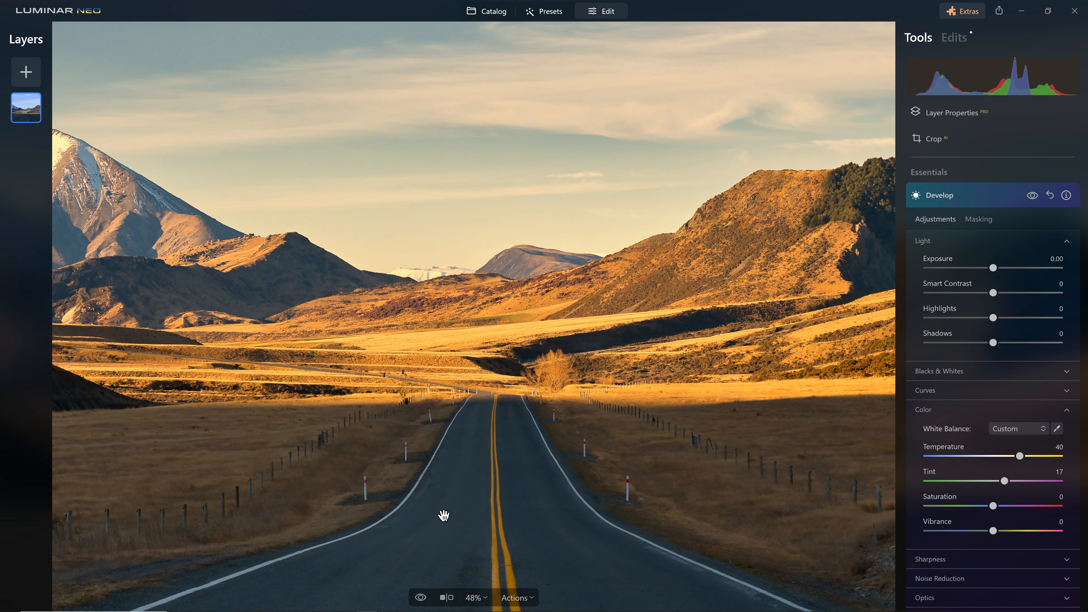
{"action": "scroll", "coordinate": [926, 499], "scroll_direction": "down", "scroll_amount": 3}
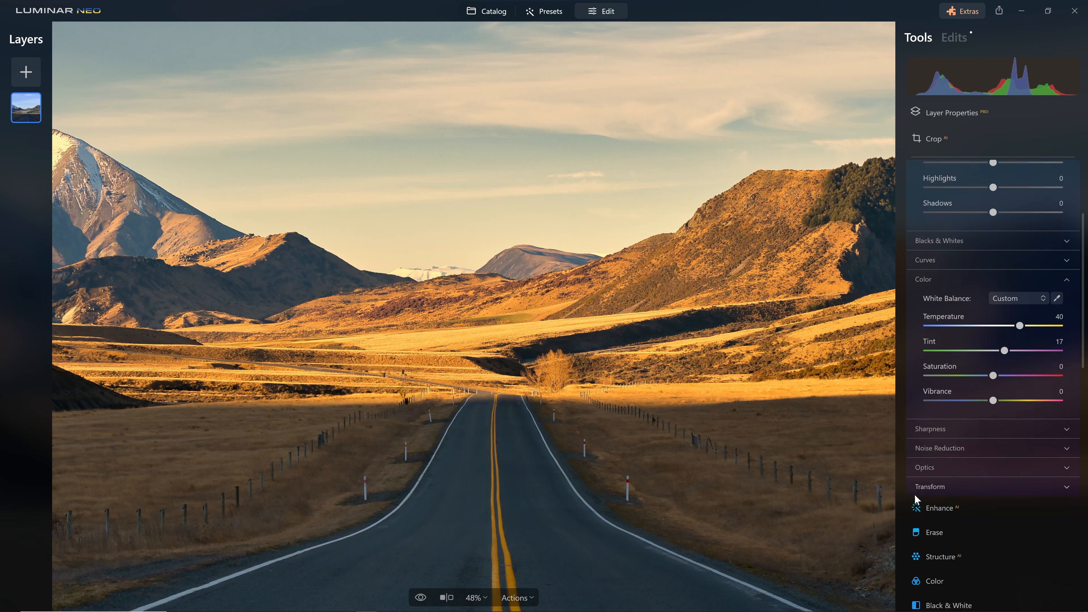
{"action": "scroll", "coordinate": [964, 390], "scroll_direction": "up", "scroll_amount": 3}
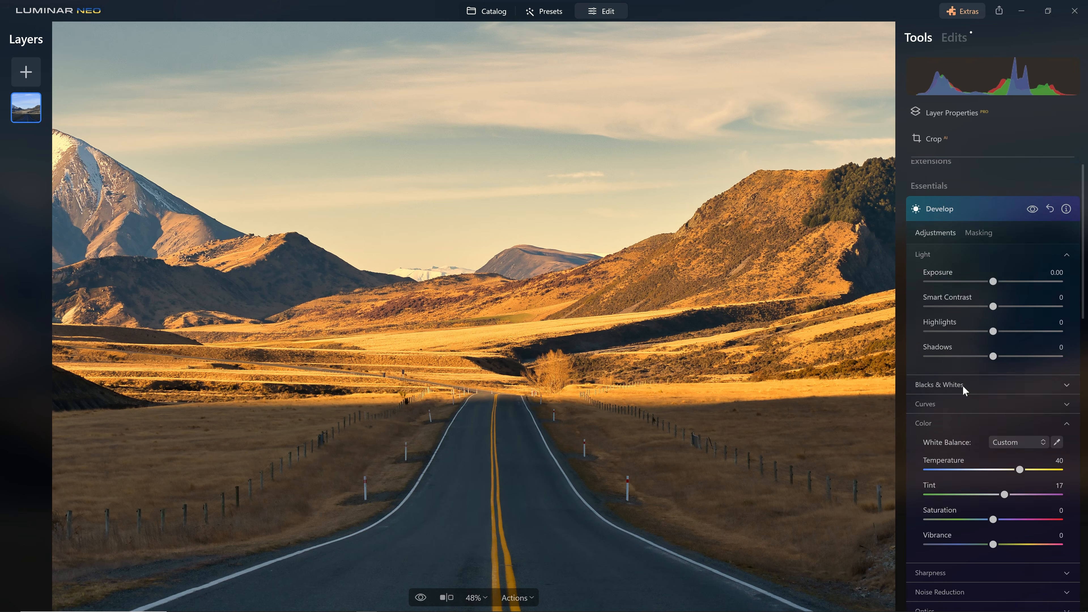
{"action": "left_click", "coordinate": [1050, 222]}
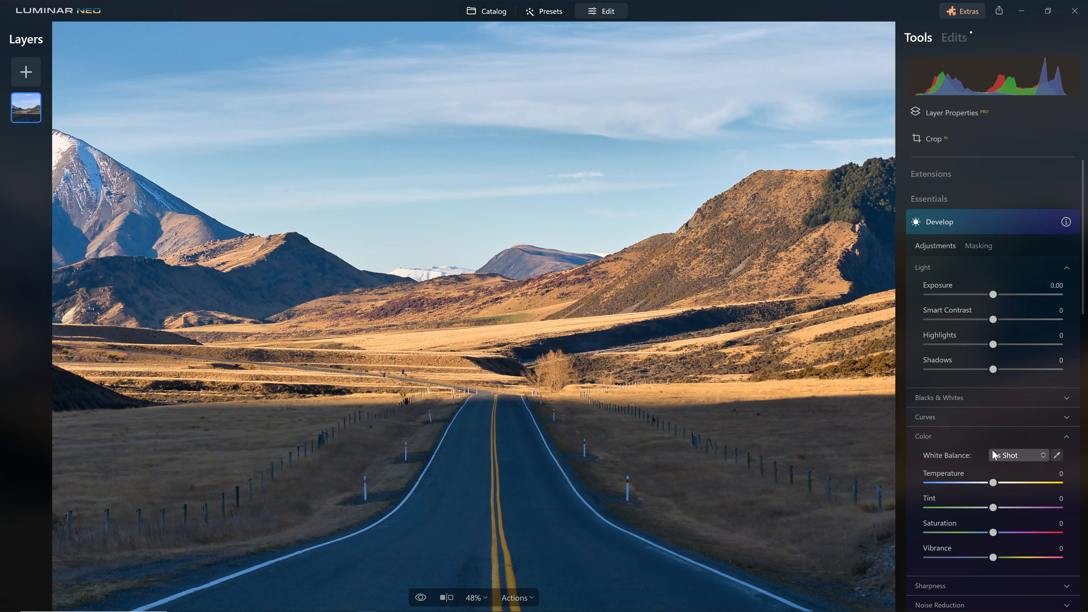
Try shifting the blue hue to -57 in the Color tool's HSL settings and reset it
{"action": "scroll", "coordinate": [993, 456], "scroll_direction": "down", "scroll_amount": 6}
{"action": "scroll", "coordinate": [983, 448], "scroll_direction": "down", "scroll_amount": 1}
{"action": "left_click", "coordinate": [963, 399]}
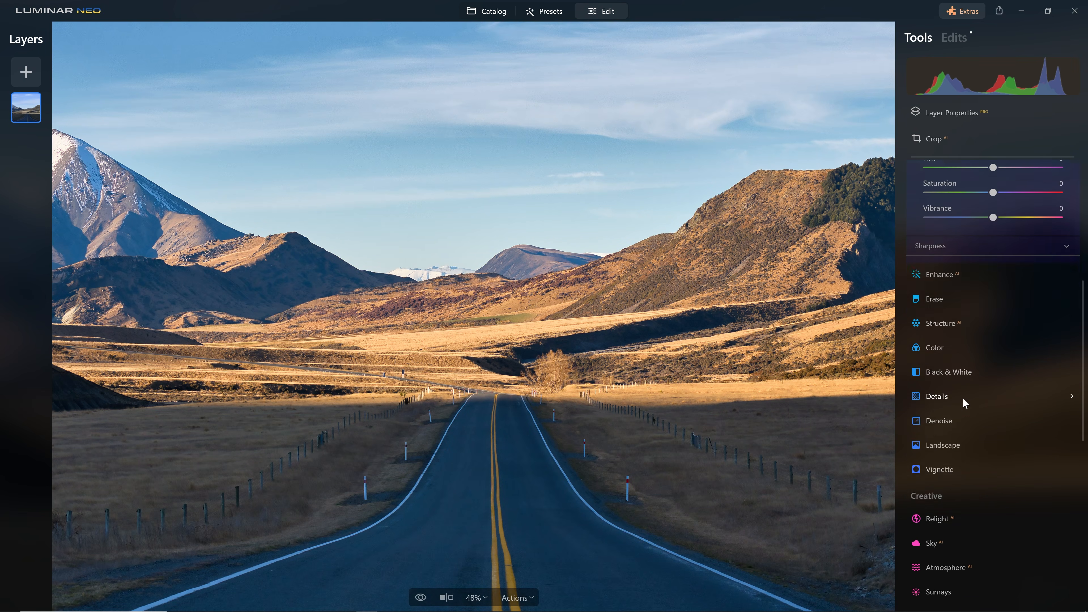
{"action": "left_click", "coordinate": [944, 333]}
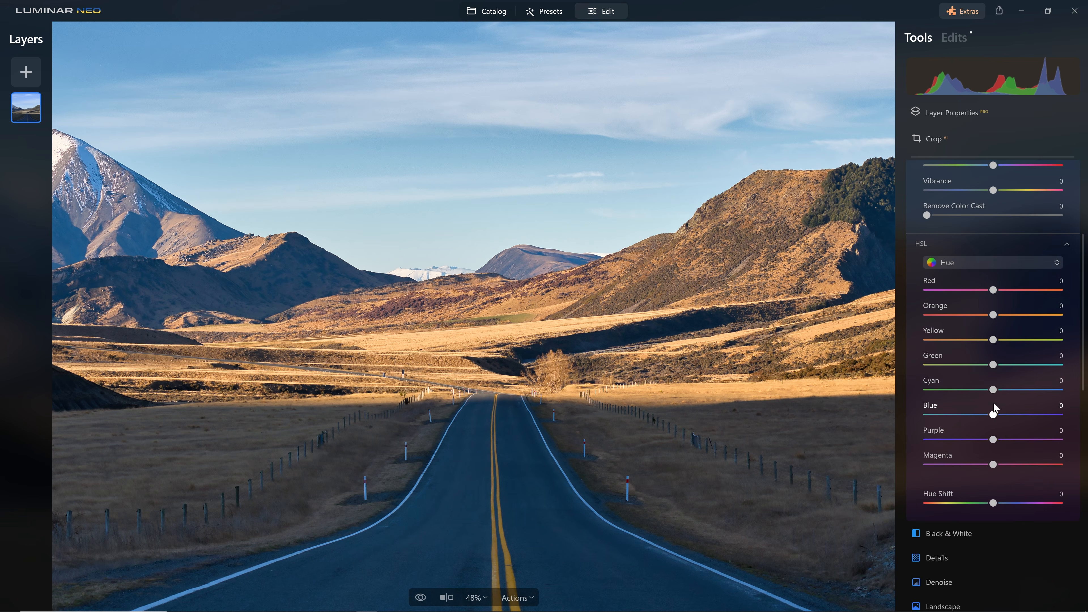
{"action": "left_click_drag", "start_coordinate": [993, 415], "coordinate": [959, 415]}
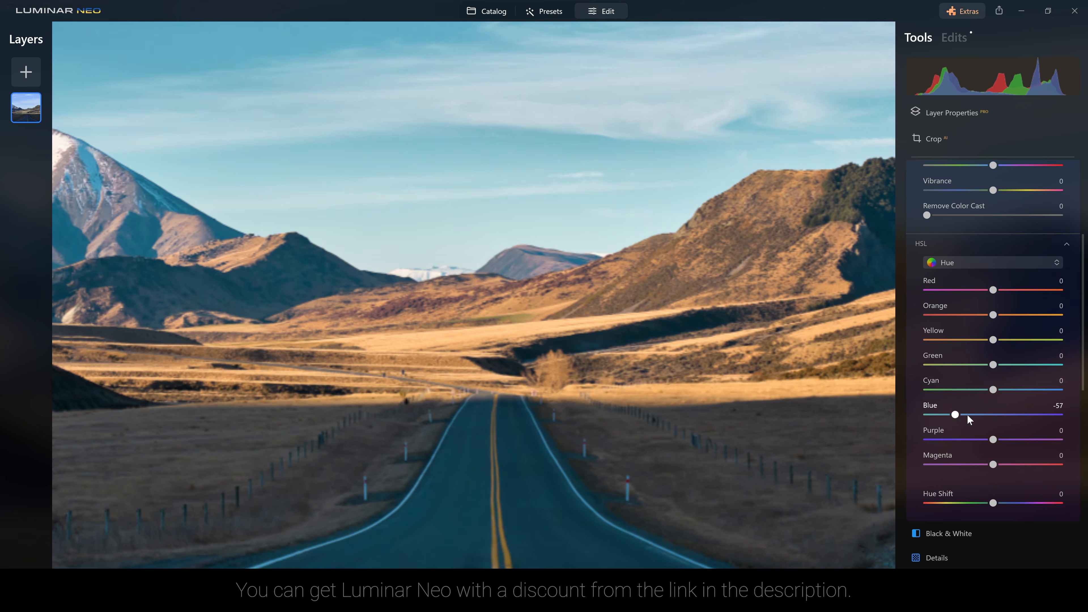
{"action": "double_click", "coordinate": [996, 418]}
Try lowering the blue saturation to -100 in HSL, reset it and close the Color tool
{"action": "left_click", "coordinate": [994, 263]}
{"action": "left_click", "coordinate": [978, 299]}
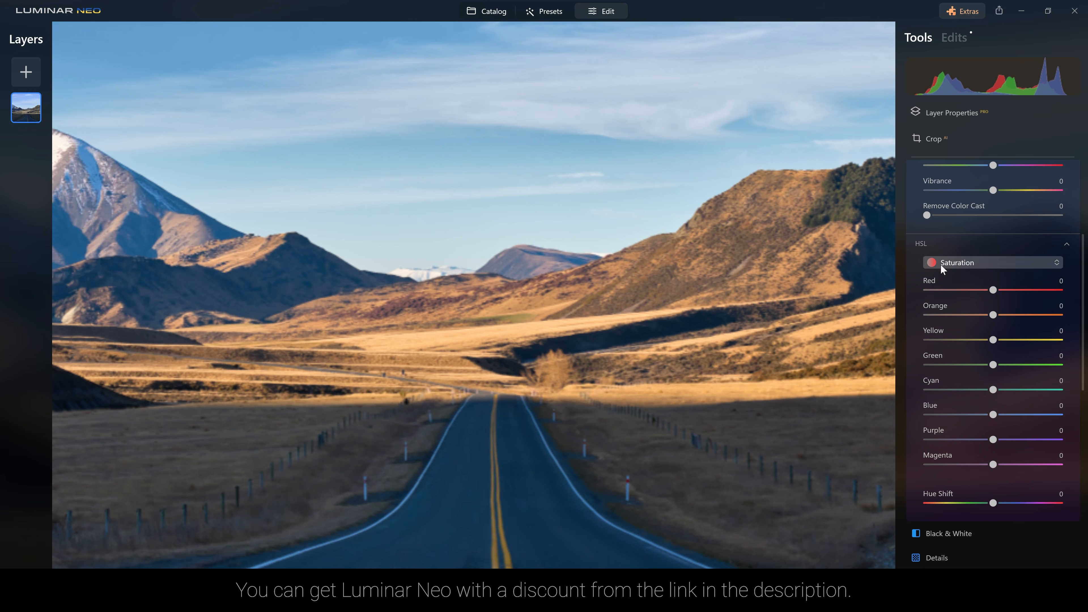
{"action": "left_click_drag", "start_coordinate": [993, 415], "coordinate": [898, 395]}
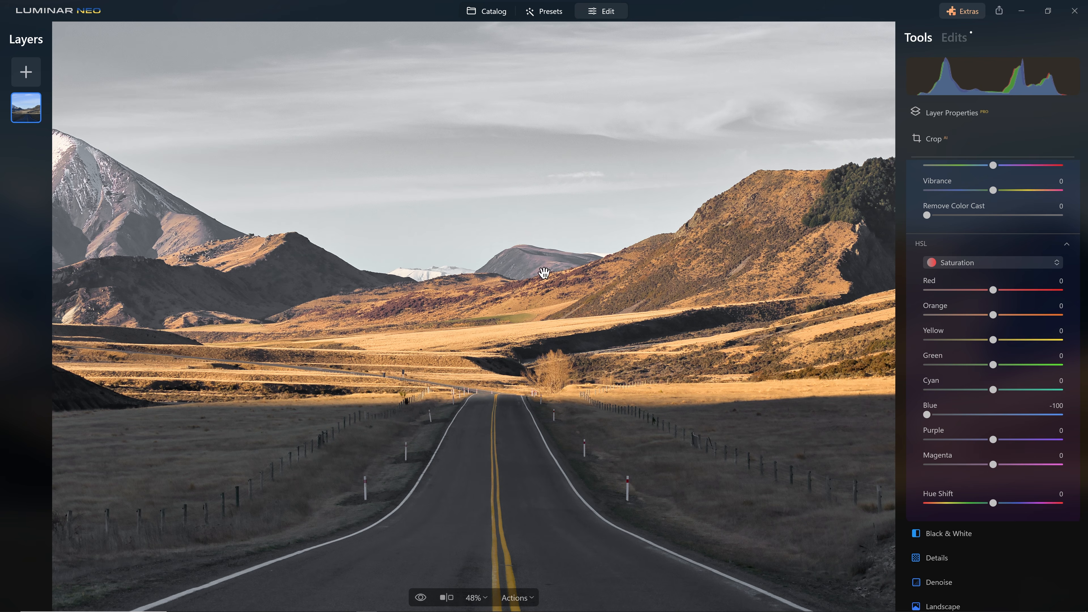
{"action": "double_click", "coordinate": [927, 414]}
{"action": "scroll", "coordinate": [959, 384], "scroll_direction": "up", "scroll_amount": 5}
{"action": "left_click", "coordinate": [990, 317]}
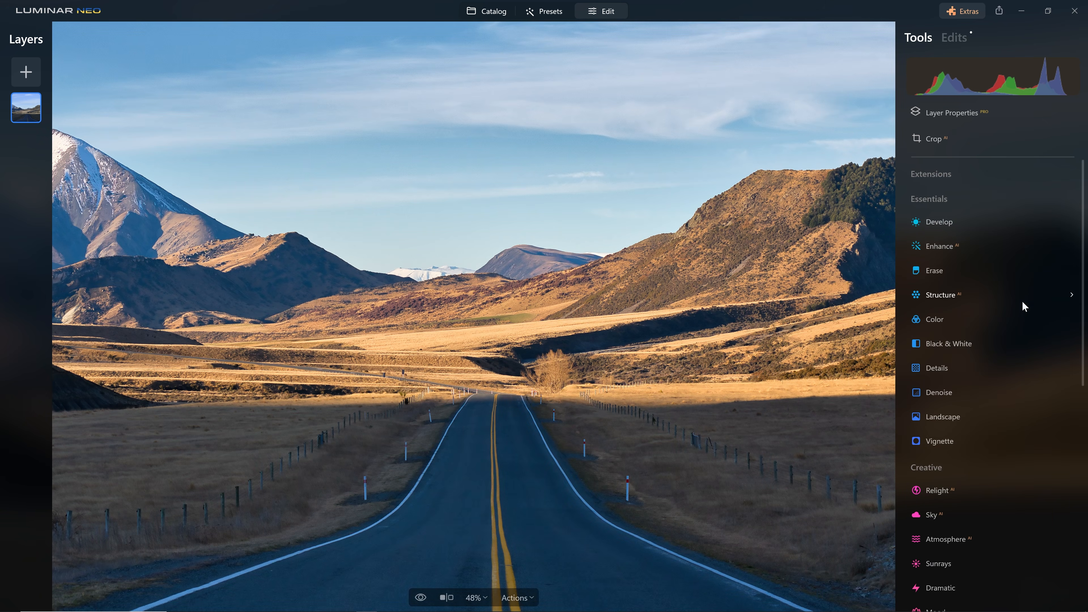
Neutralise the road's blue cast in a new Develop edit with temperature 37 and tint 29
{"action": "left_click", "coordinate": [961, 218]}
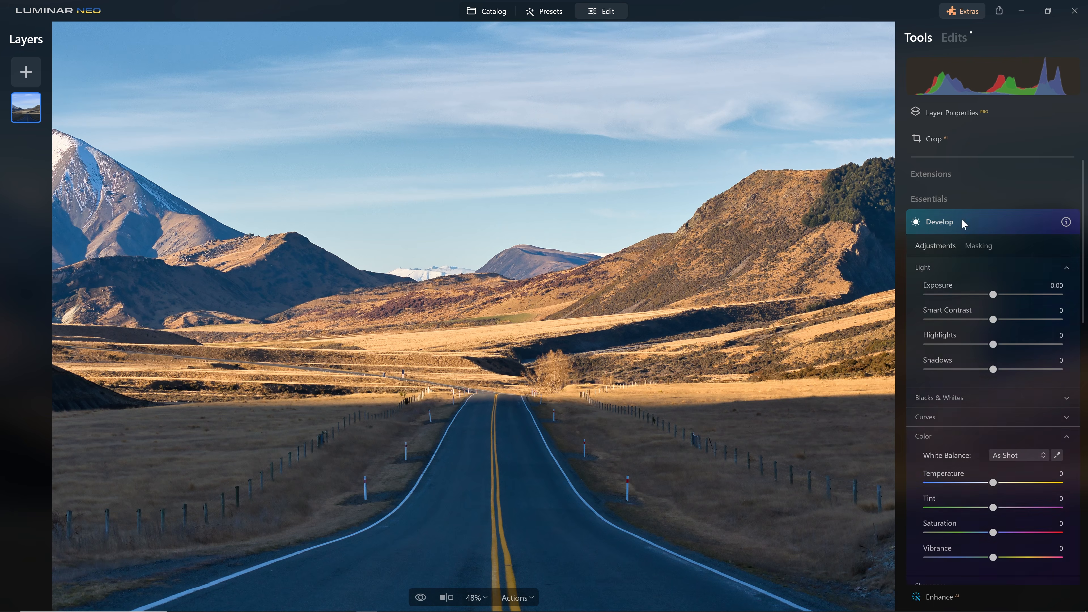
{"action": "scroll", "coordinate": [1007, 335], "scroll_direction": "down", "scroll_amount": 1}
{"action": "left_click_drag", "start_coordinate": [995, 393], "coordinate": [1010, 397]}
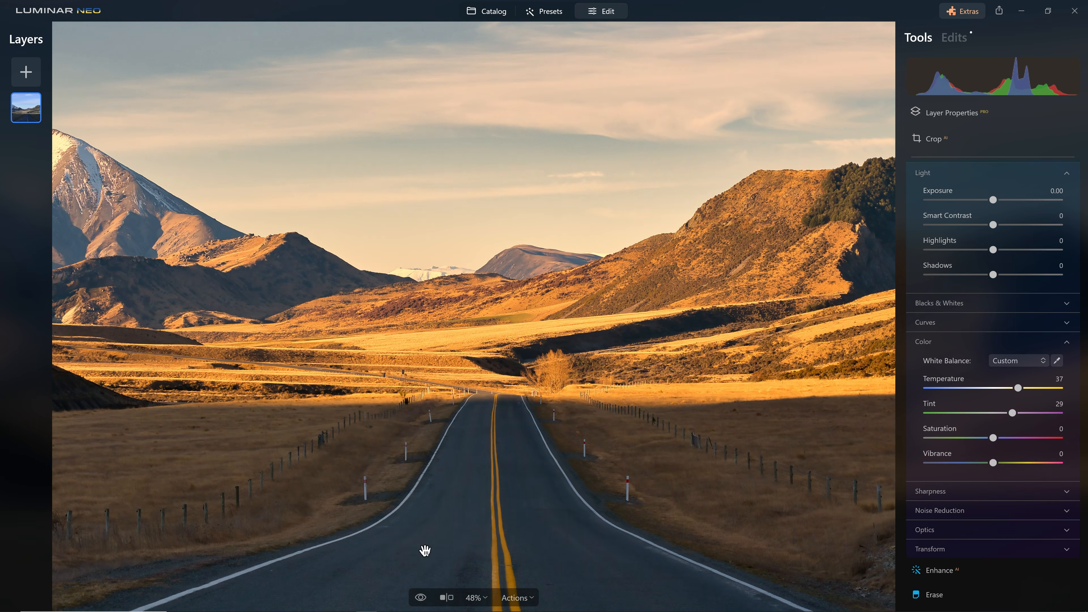
Examine the white balance change on the road up close and across the whole photo
{"action": "scroll", "coordinate": [498, 523], "scroll_direction": "up", "scroll_amount": 2}
{"action": "scroll", "coordinate": [514, 526], "scroll_direction": "up", "scroll_amount": 2}
{"action": "scroll", "coordinate": [504, 346], "scroll_direction": "down", "scroll_amount": 3}
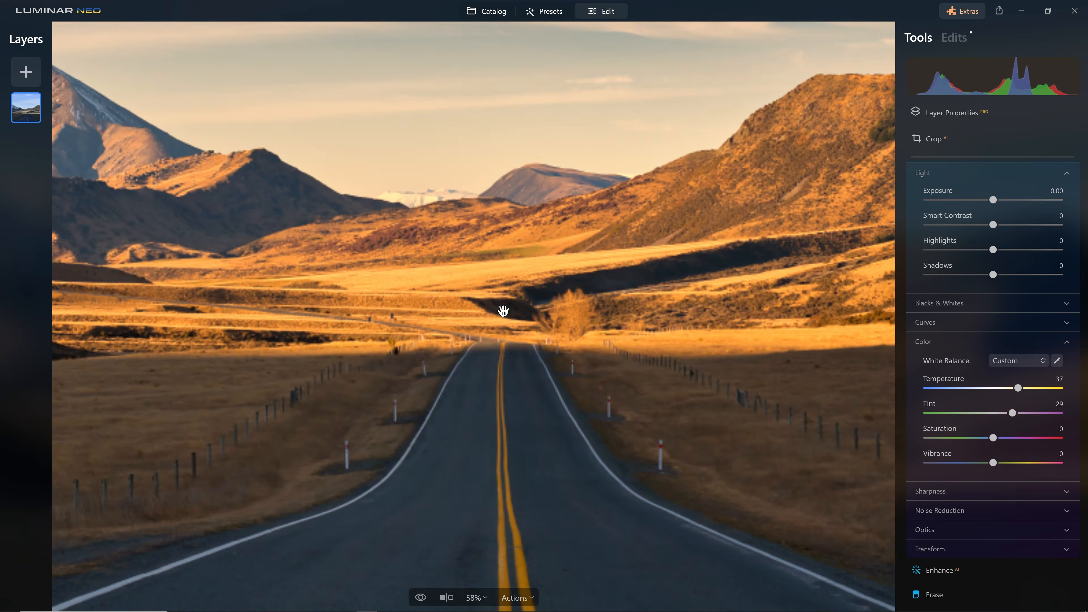
{"action": "scroll", "coordinate": [470, 286], "scroll_direction": "down", "scroll_amount": 2}
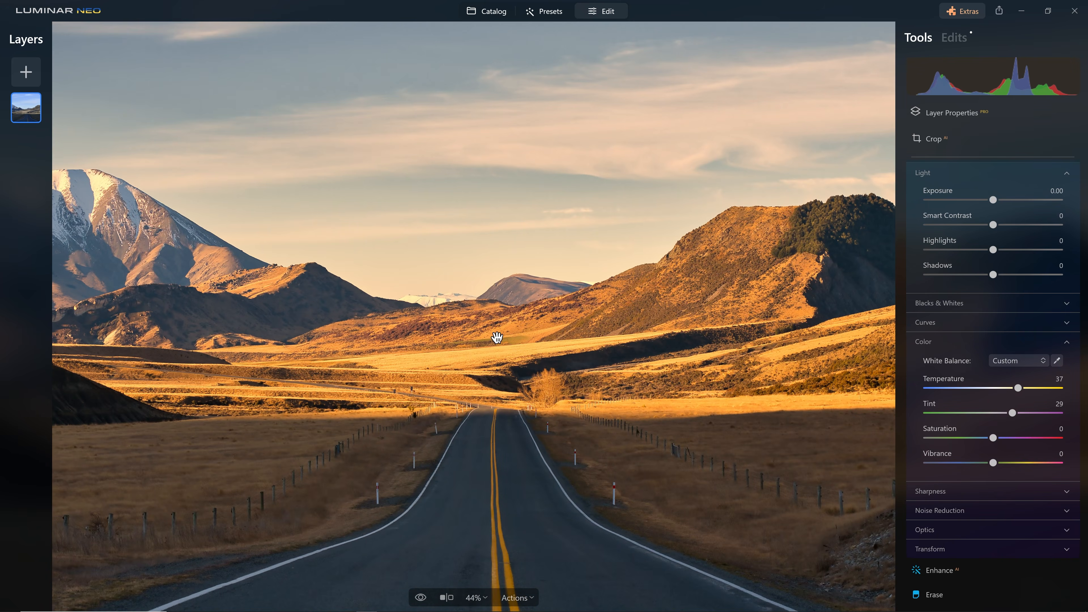
{"action": "scroll", "coordinate": [590, 318], "scroll_direction": "down", "scroll_amount": 2}
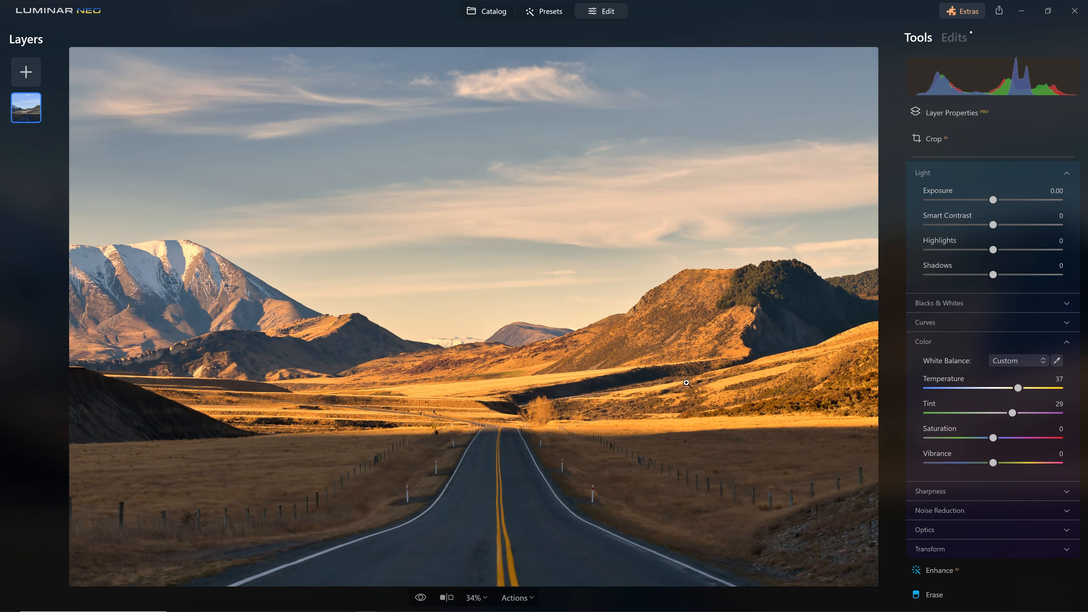
{"action": "scroll", "coordinate": [686, 383], "scroll_direction": "down", "scroll_amount": 1}
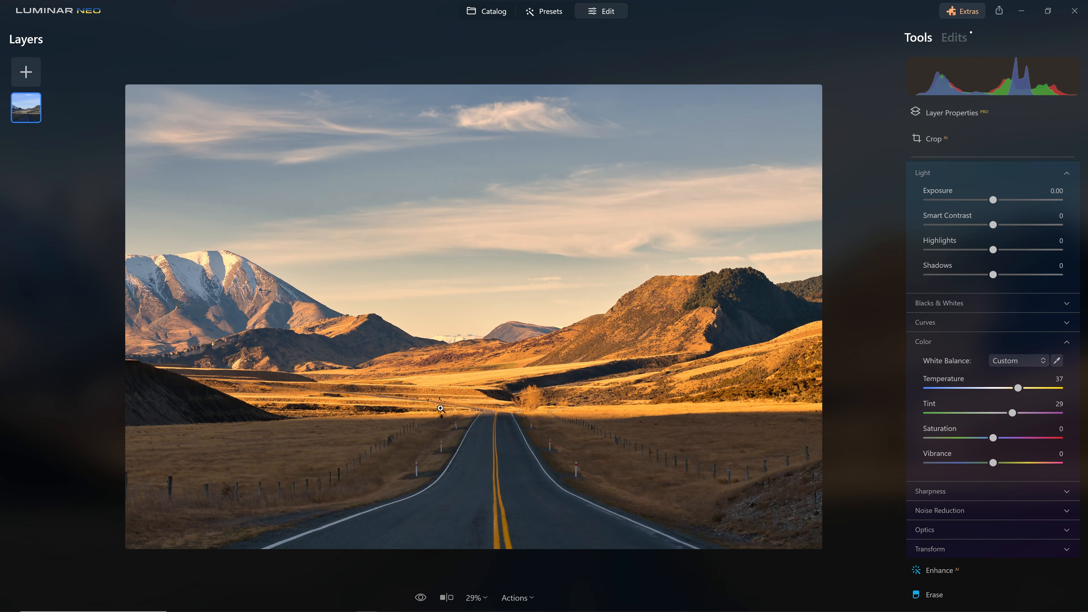
{"action": "scroll", "coordinate": [585, 454], "scroll_direction": "up", "scroll_amount": 1}
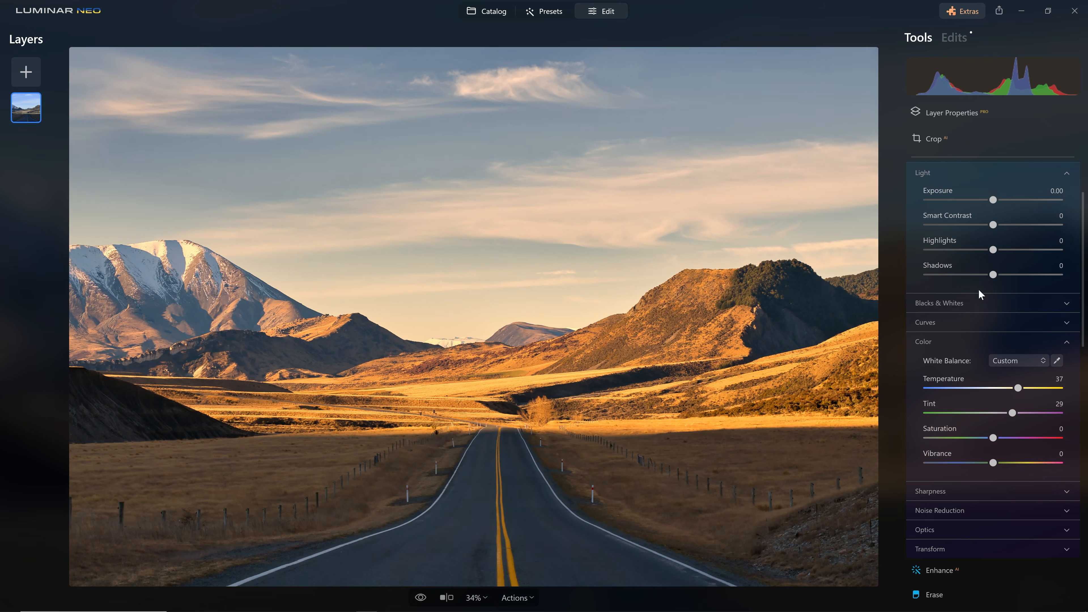
Limit the Develop edit to the shaded foreground with a nearly horizontal linear gradient mask that has a narrow transition at the road's far end
{"action": "scroll", "coordinate": [979, 291], "scroll_direction": "up", "scroll_amount": 2}
{"action": "left_click", "coordinate": [978, 220]}
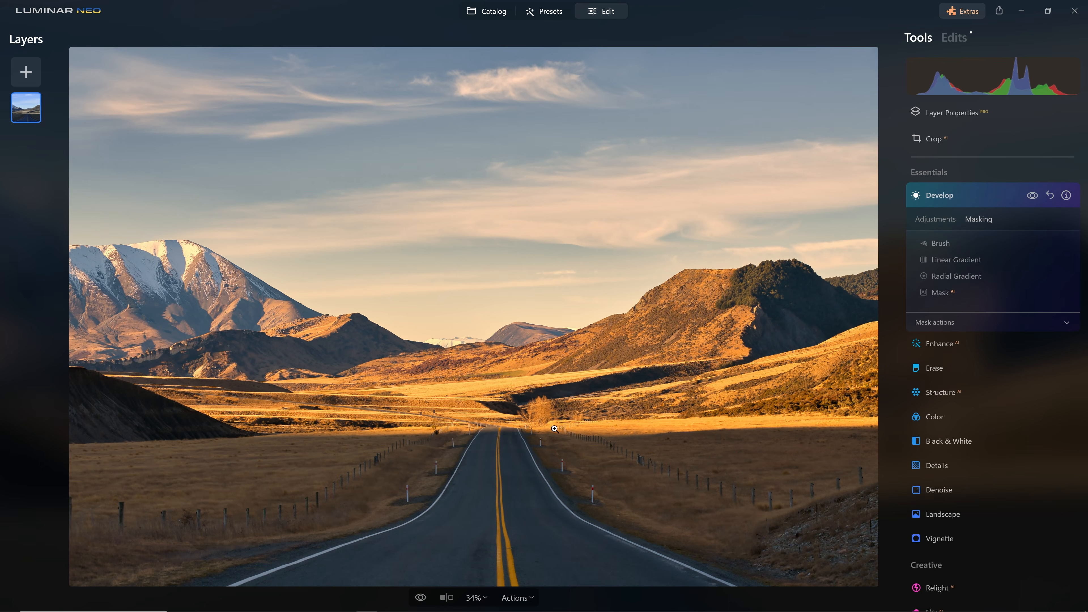
{"action": "left_click", "coordinate": [964, 260]}
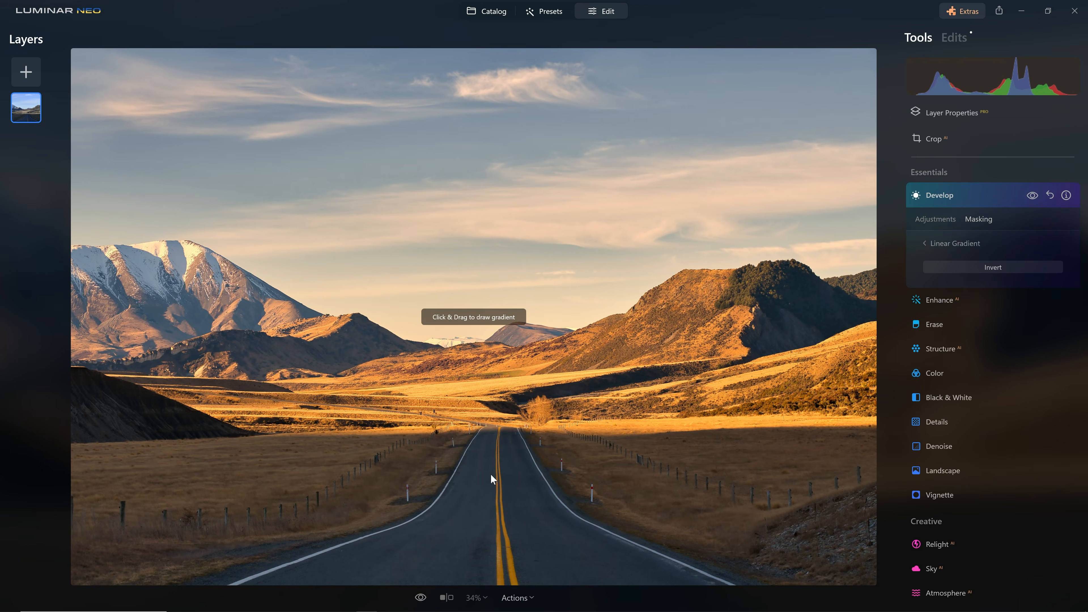
{"action": "left_click_drag", "start_coordinate": [585, 450], "coordinate": [786, 276]}
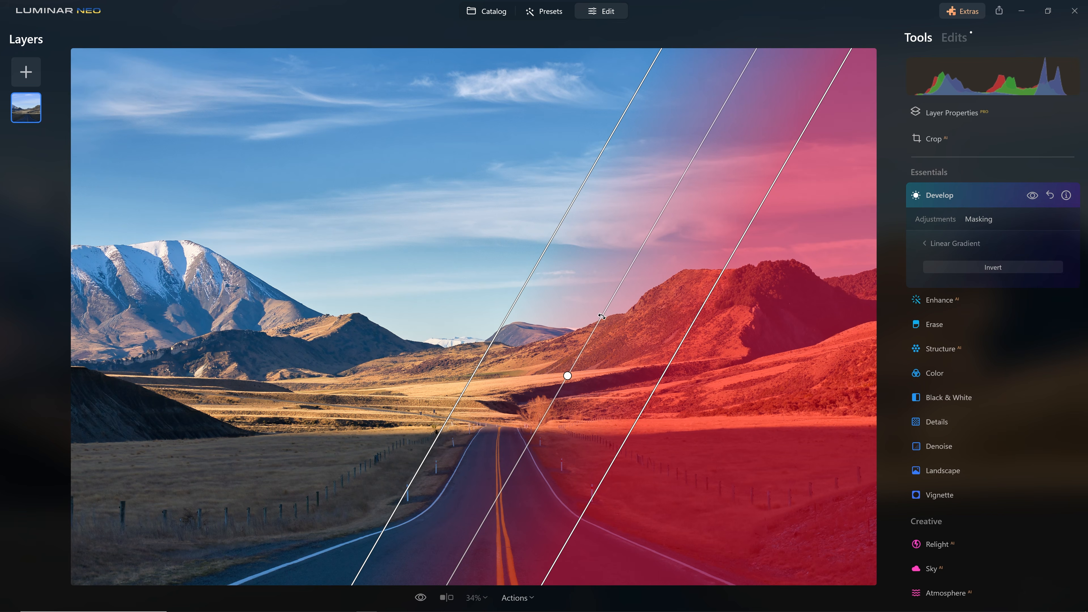
{"action": "left_click_drag", "start_coordinate": [568, 374], "coordinate": [489, 388]}
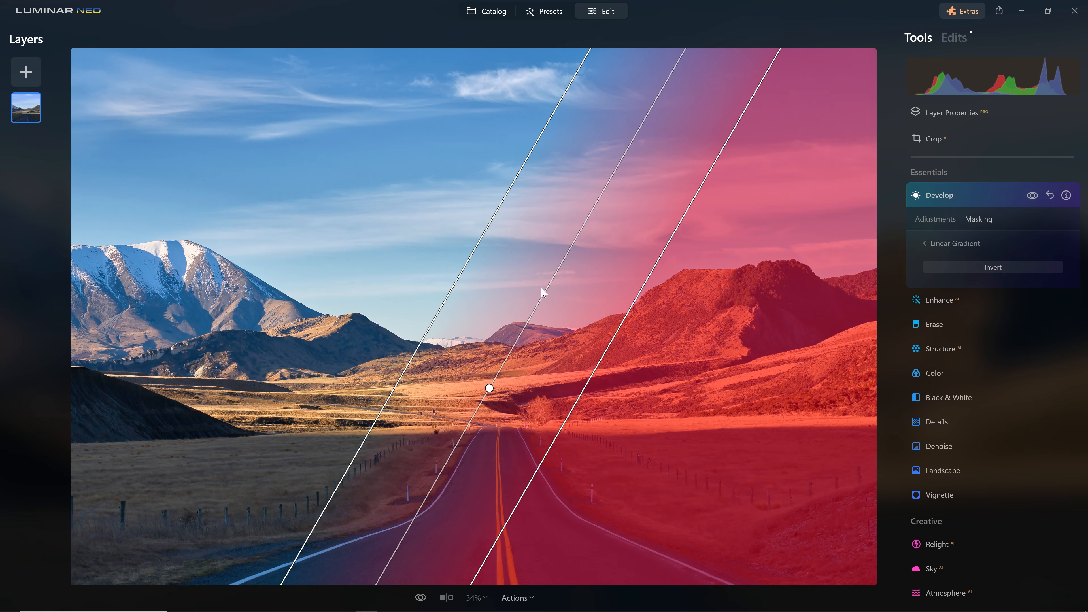
{"action": "left_click_drag", "start_coordinate": [553, 280], "coordinate": [623, 390]}
{"action": "left_click_drag", "start_coordinate": [513, 305], "coordinate": [504, 429]}
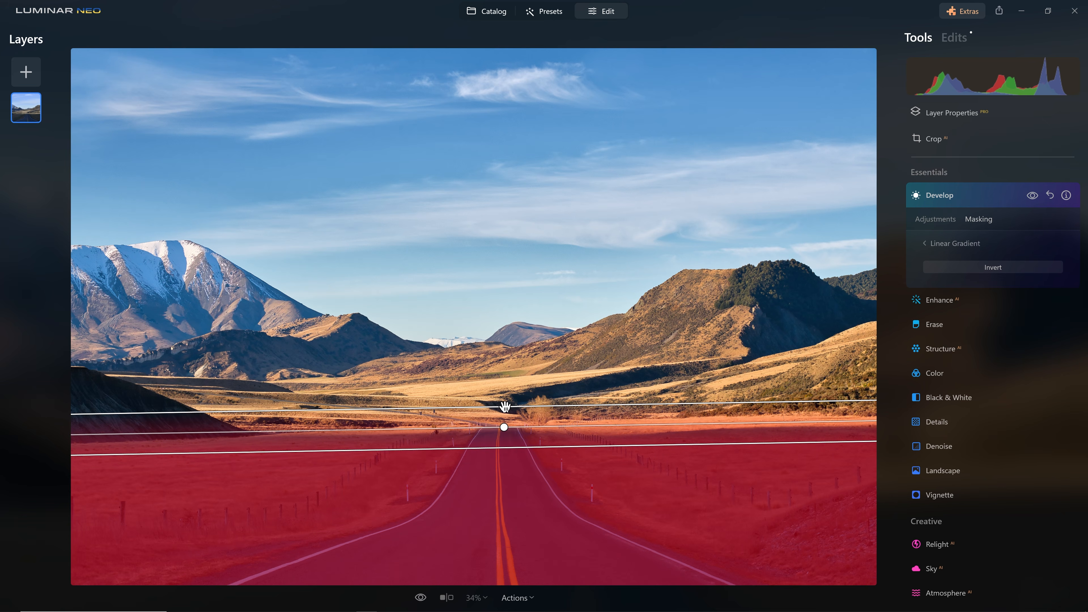
{"action": "left_click_drag", "start_coordinate": [512, 406], "coordinate": [505, 431]}
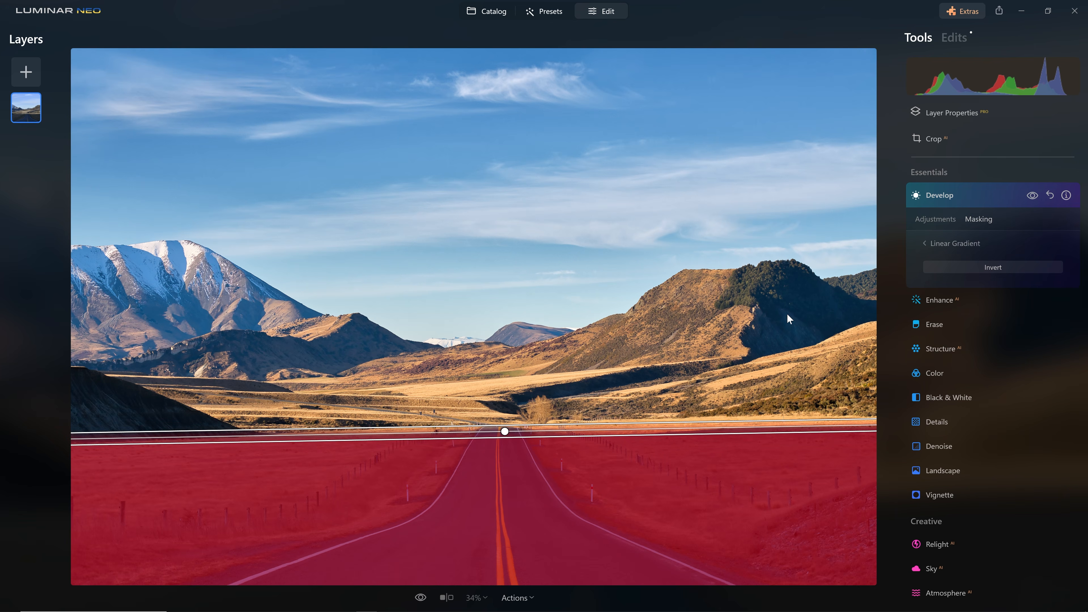
{"action": "left_click", "coordinate": [992, 203]}
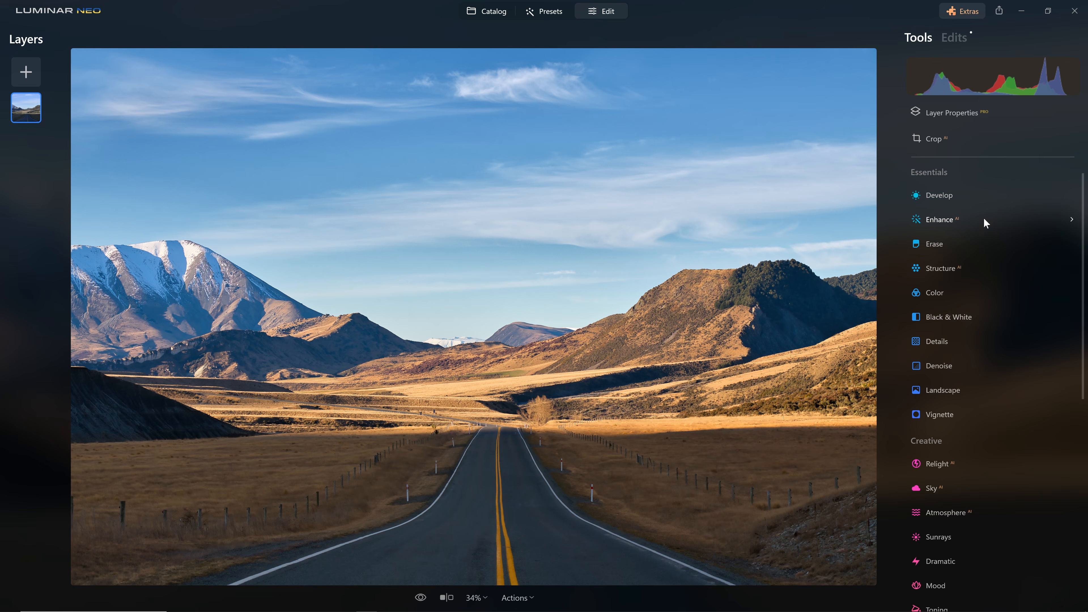
Compare the photo with and without the masked Develop edit and examine the transition along the shadow edge up close
{"action": "left_click", "coordinate": [955, 38]}
{"action": "left_click", "coordinate": [977, 114]}
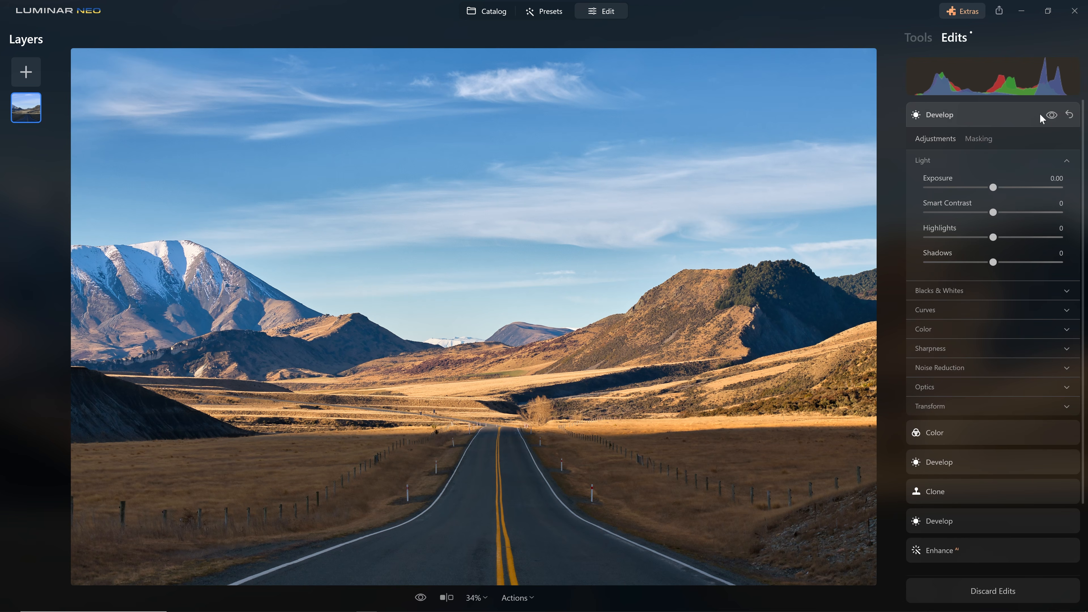
{"action": "left_click", "coordinate": [1052, 119]}
{"action": "left_click", "coordinate": [1051, 119]}
{"action": "left_click", "coordinate": [1051, 120]}
{"action": "left_click", "coordinate": [1052, 119]}
{"action": "left_click", "coordinate": [1052, 119]}
{"action": "left_click", "coordinate": [1052, 119]}
{"action": "scroll", "coordinate": [651, 443], "scroll_direction": "up", "scroll_amount": 1}
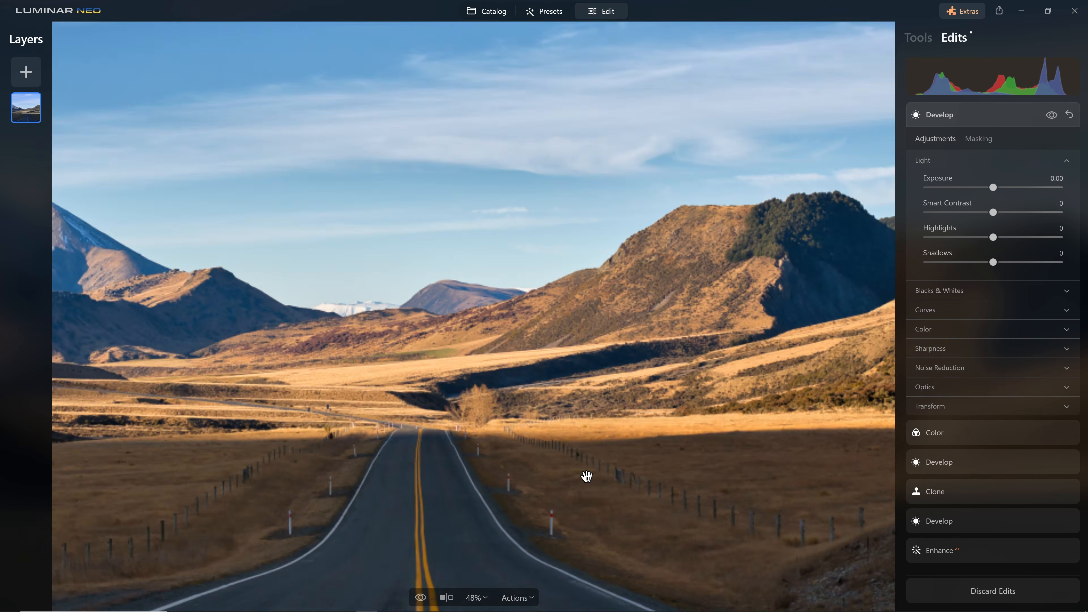
{"action": "scroll", "coordinate": [587, 476], "scroll_direction": "up", "scroll_amount": 1}
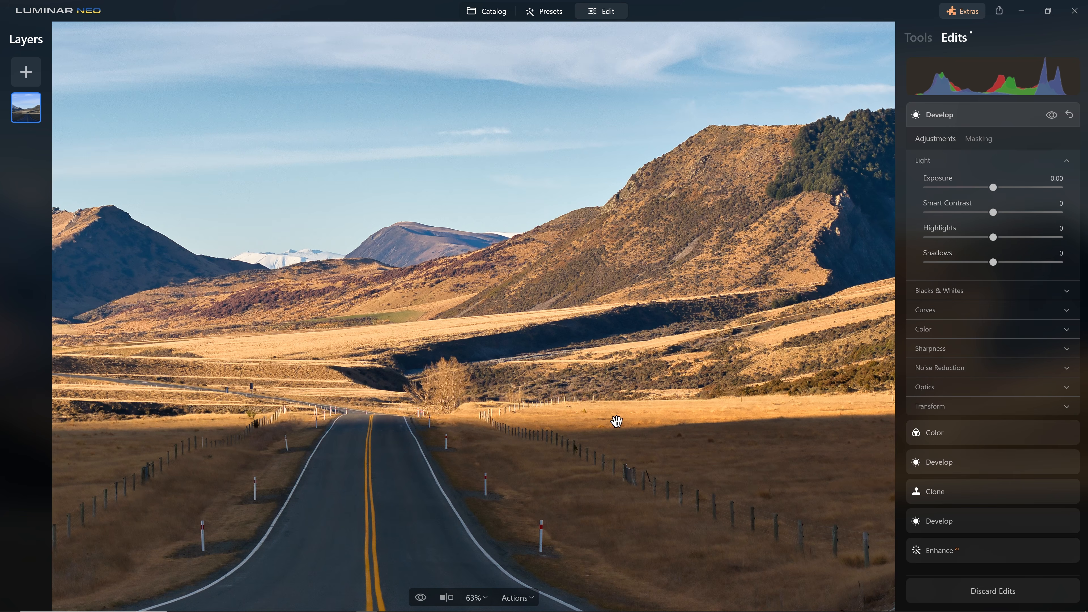
Clear the Develop mask and redraw it as a nearly horizontal linear gradient with a wider transition over the road and shaded fields
{"action": "left_click", "coordinate": [978, 139]}
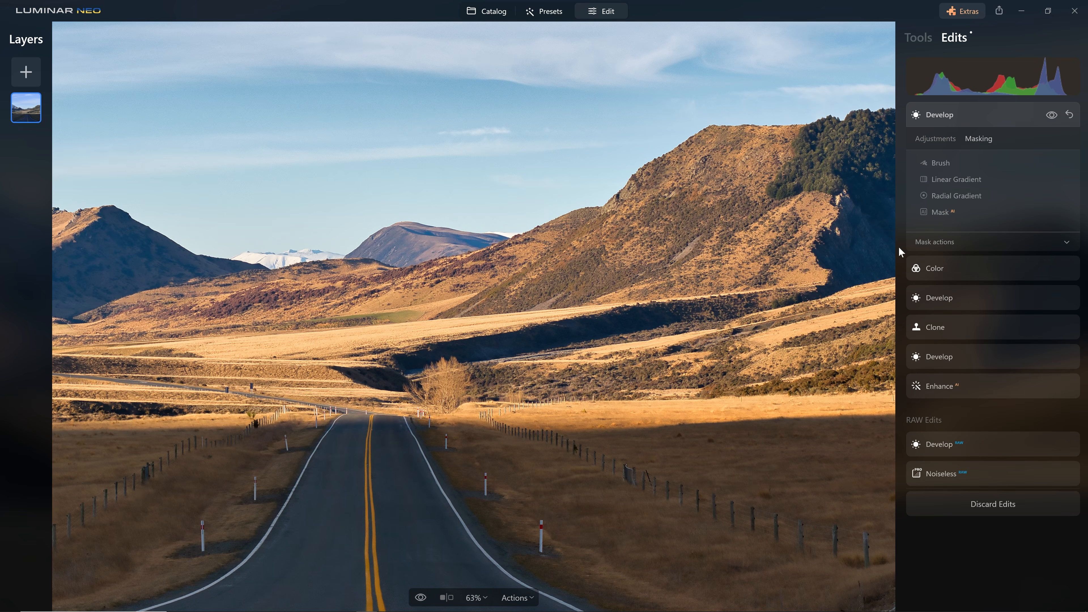
{"action": "left_click", "coordinate": [954, 195]}
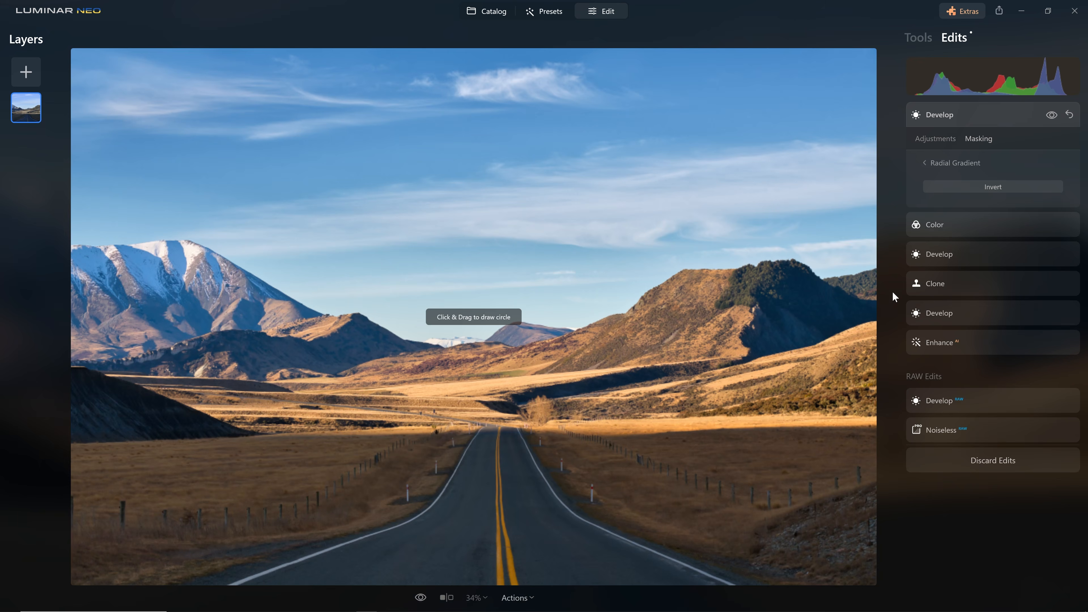
{"action": "left_click", "coordinate": [991, 258]}
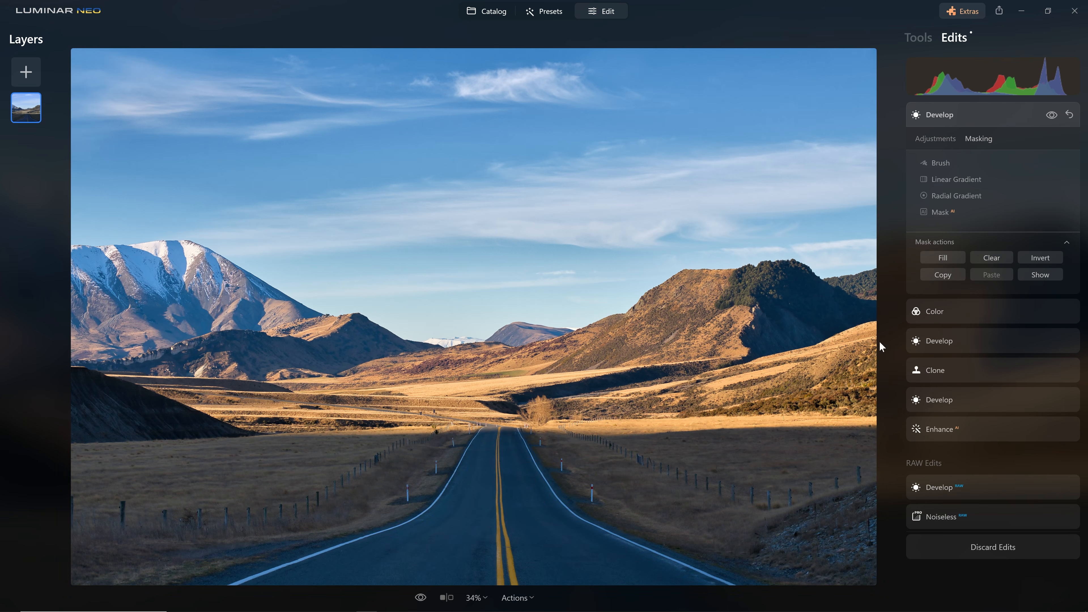
{"action": "left_click", "coordinate": [957, 181]}
{"action": "mouse_move", "coordinate": [533, 445]}
{"action": "left_mouse_down"}
{"action": "mouse_move", "coordinate": [525, 410]}
{"action": "mouse_move", "coordinate": [529, 442]}
{"action": "left_mouse_up"}
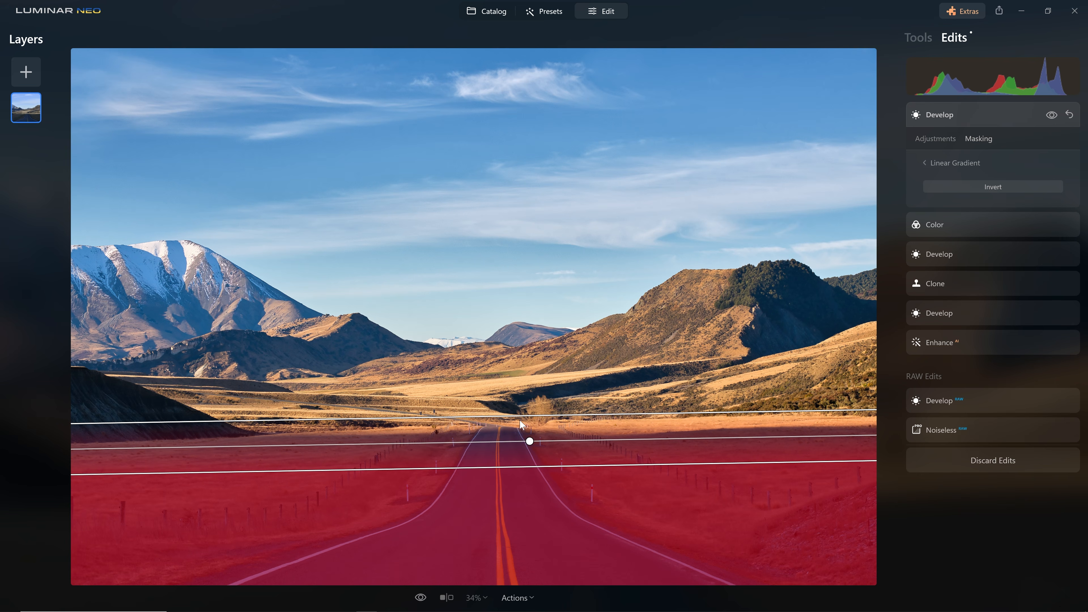
{"action": "left_click", "coordinate": [976, 163]}
{"action": "left_click", "coordinate": [916, 115]}
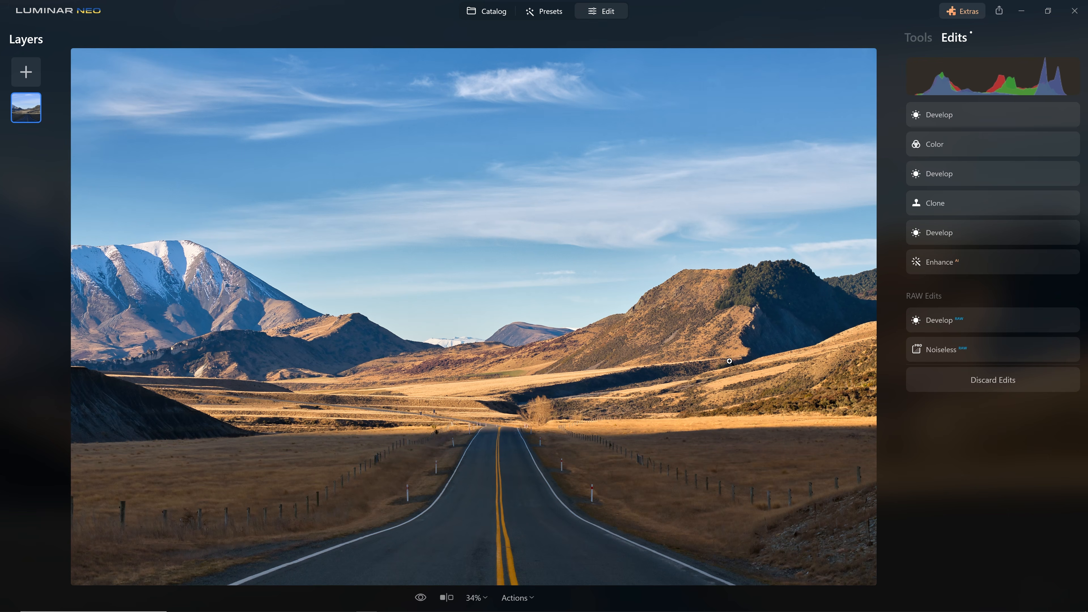
Toggle the latest Develop edit off and on to check the redrawn mask's effect on the foreground
{"action": "left_click", "coordinate": [1047, 114]}
{"action": "left_click", "coordinate": [1052, 115]}
{"action": "left_click", "coordinate": [1051, 115]}
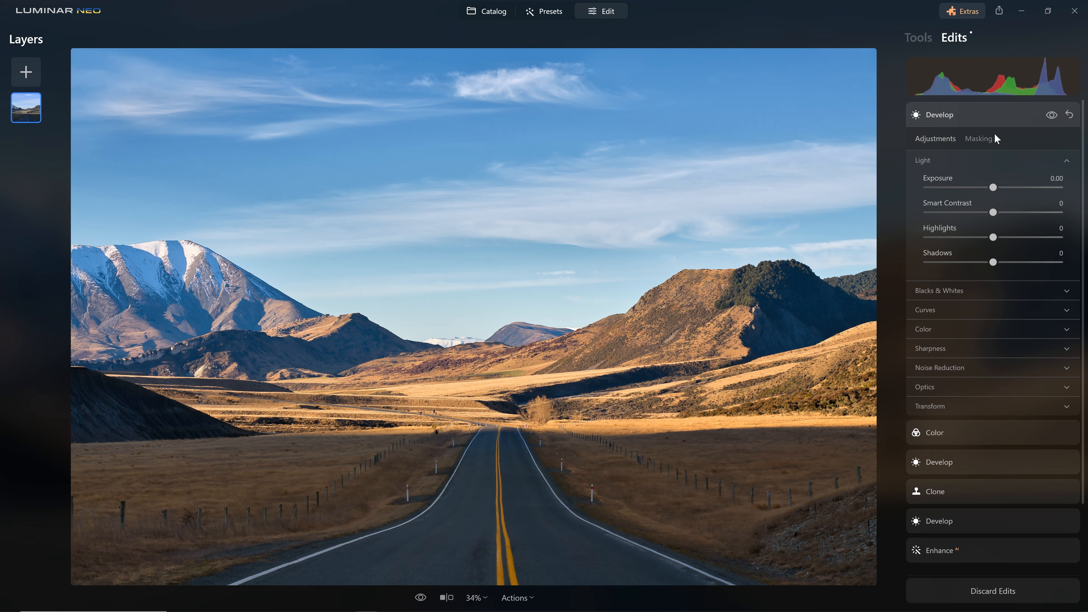
{"action": "left_click", "coordinate": [1000, 115]}
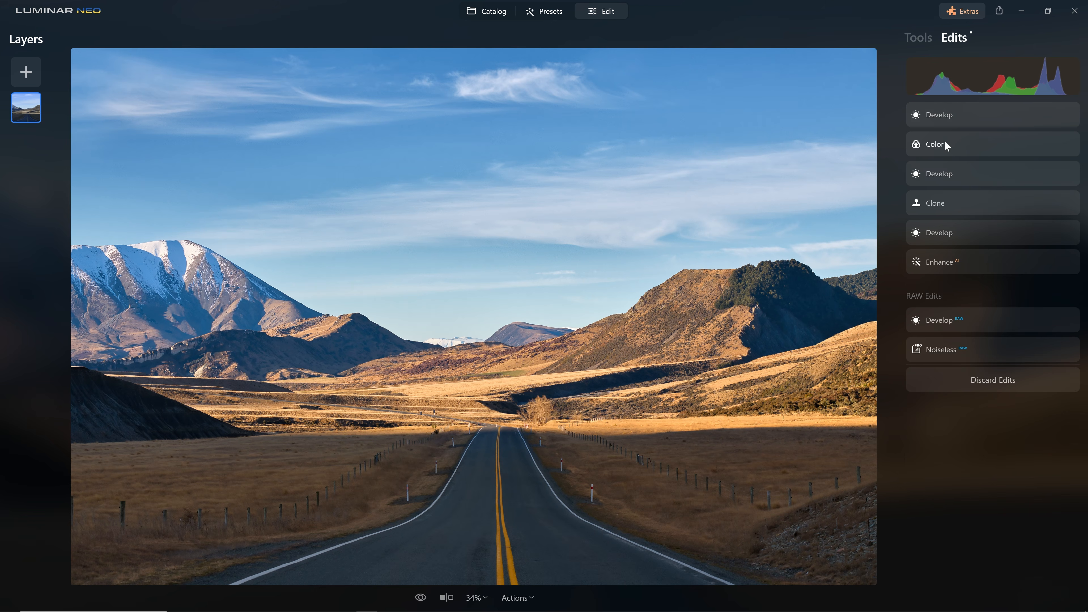
Try shifting the blue hue to -53 in the existing Color edit and return to the latest Develop edit
{"action": "left_click", "coordinate": [969, 146]}
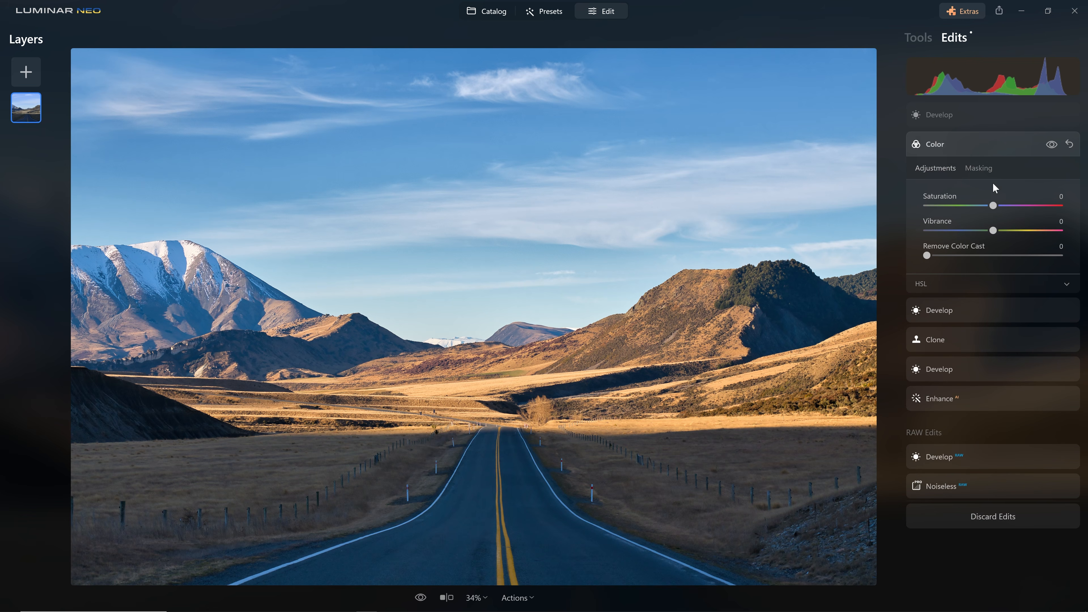
{"action": "left_click", "coordinate": [949, 285]}
{"action": "left_click_drag", "start_coordinate": [992, 448], "coordinate": [957, 448]}
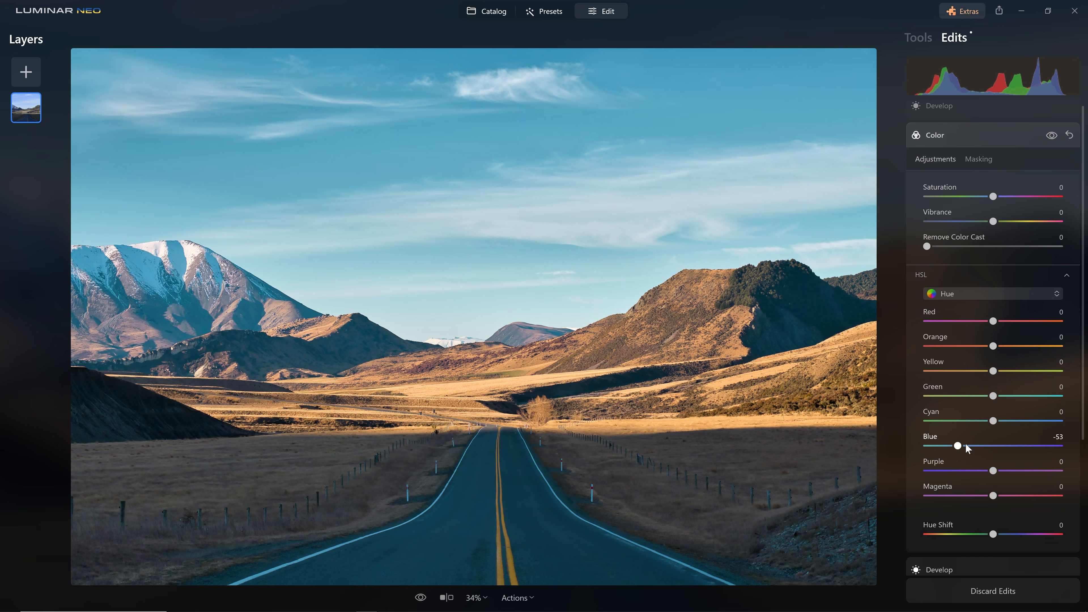
{"action": "left_click", "coordinate": [1020, 106]}
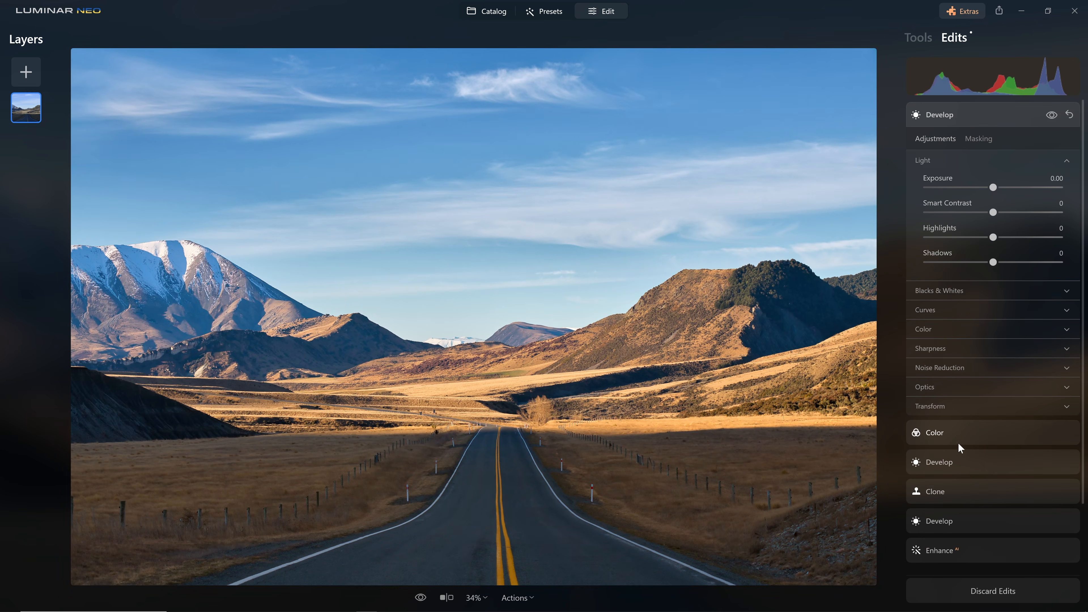
Delete the unused Color edit from the photo's edit list
{"action": "left_click", "coordinate": [986, 427]}
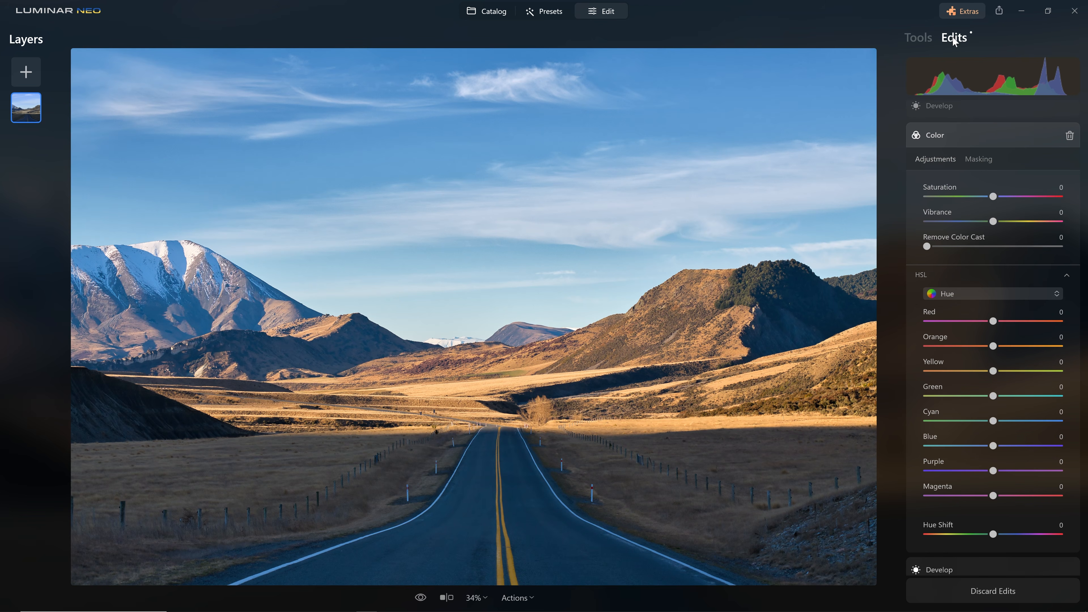
{"action": "left_click", "coordinate": [1013, 140]}
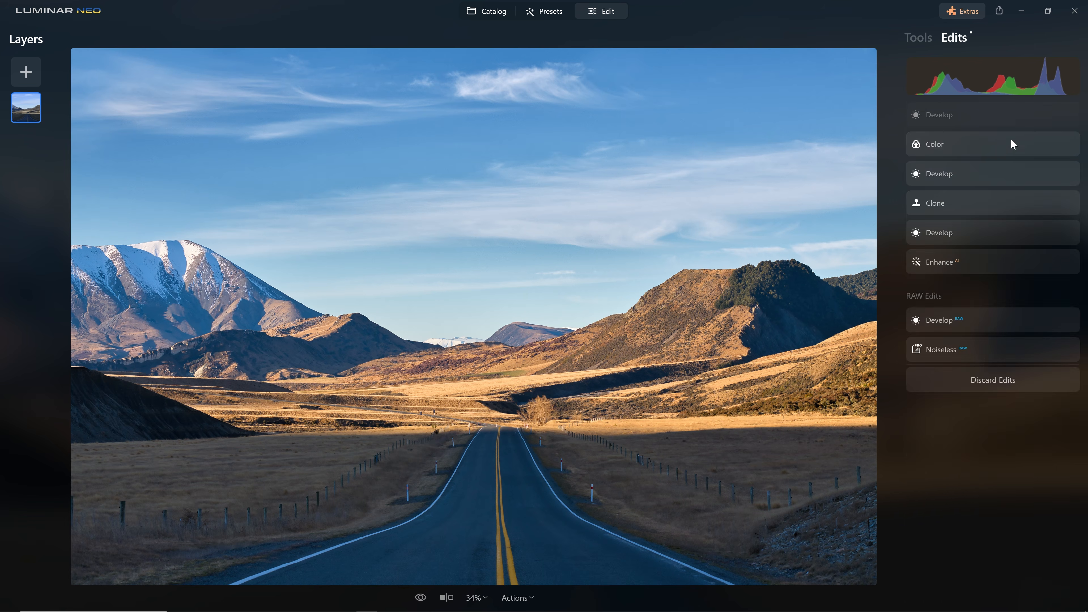
{"action": "left_click", "coordinate": [1011, 141]}
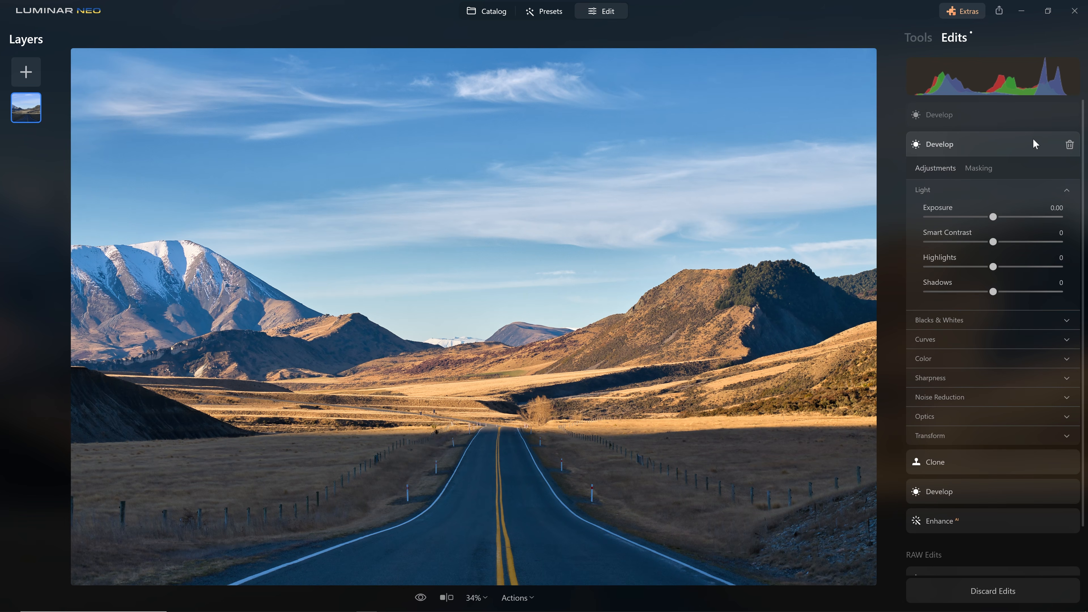
Reset the Temperature of the Develop edit above the Clone edit and delete that Develop edit
{"action": "left_click", "coordinate": [969, 360]}
{"action": "mouse_move", "coordinate": [992, 397]}
{"action": "left_mouse_down"}
{"action": "mouse_move", "coordinate": [1014, 398]}
{"action": "mouse_move", "coordinate": [965, 398]}
{"action": "mouse_move", "coordinate": [994, 397]}
{"action": "left_mouse_up"}
{"action": "double_click", "coordinate": [995, 395]}
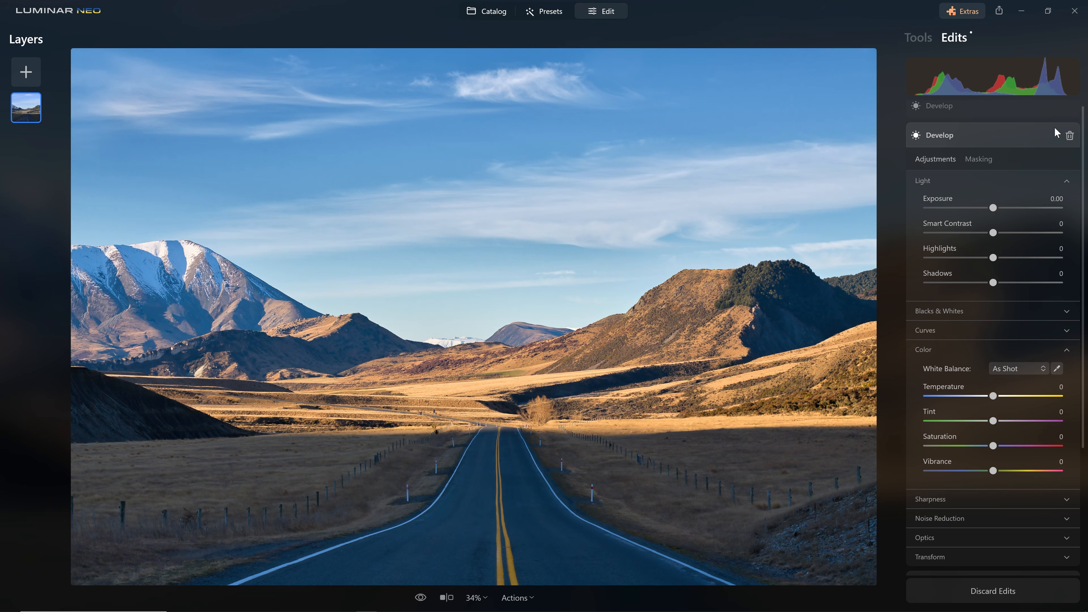
{"action": "left_click", "coordinate": [1069, 136]}
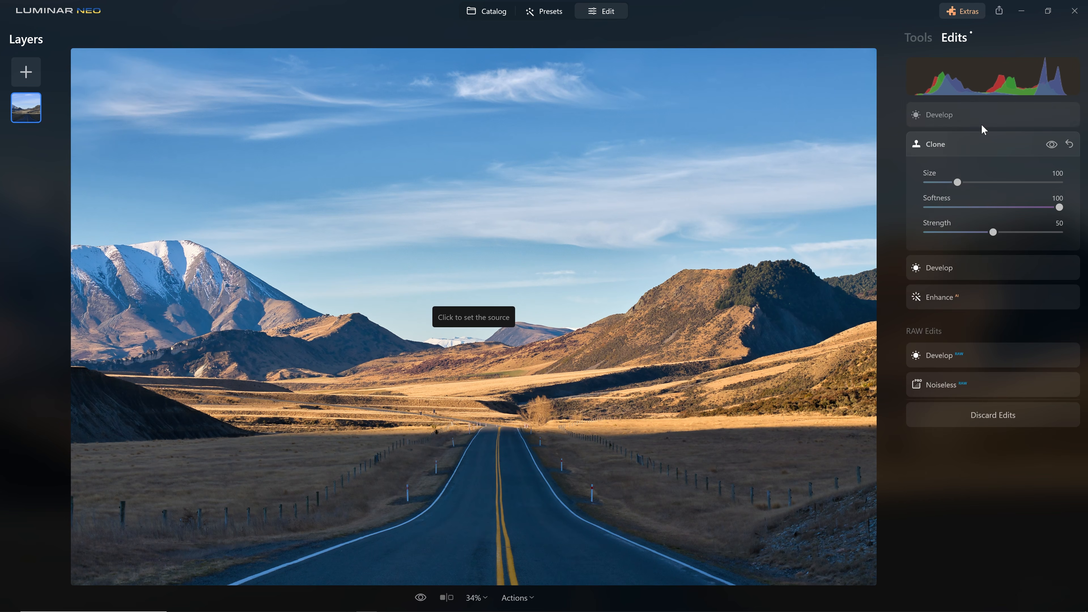
Collapse the Clone edit and switch the topmost Develop edit back on
{"action": "left_click", "coordinate": [1028, 145]}
{"action": "left_click", "coordinate": [1016, 115]}
{"action": "left_click", "coordinate": [1015, 115]}
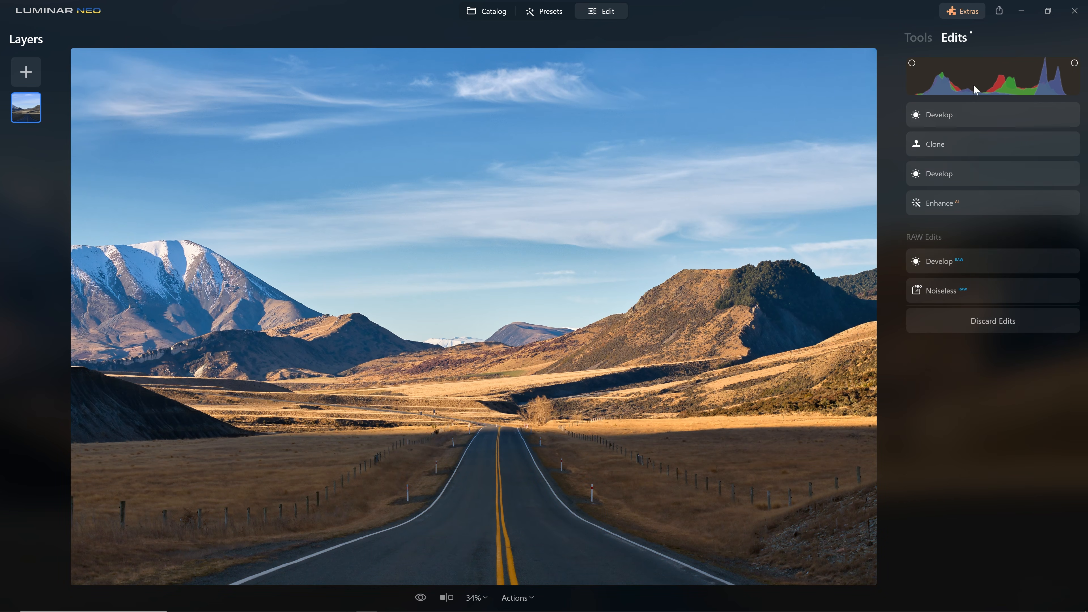
Set the Blue saturation to -20 in the Color tool's HSL adjustments to tone down the blue in the snowy mountain
{"action": "left_click", "coordinate": [518, 465]}
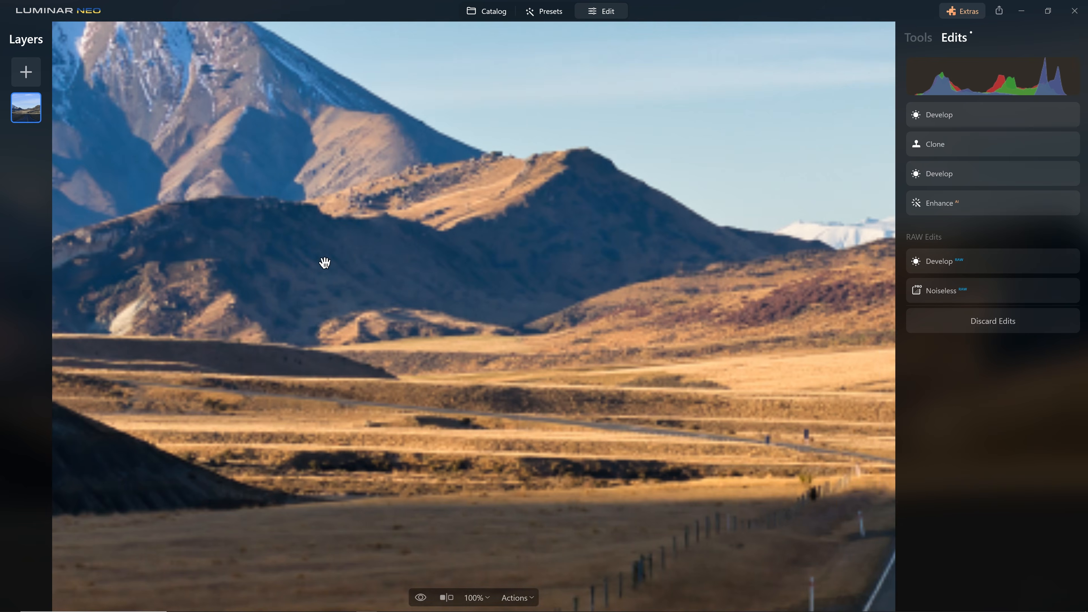
{"action": "left_click_drag", "start_coordinate": [524, 302], "coordinate": [826, 450]}
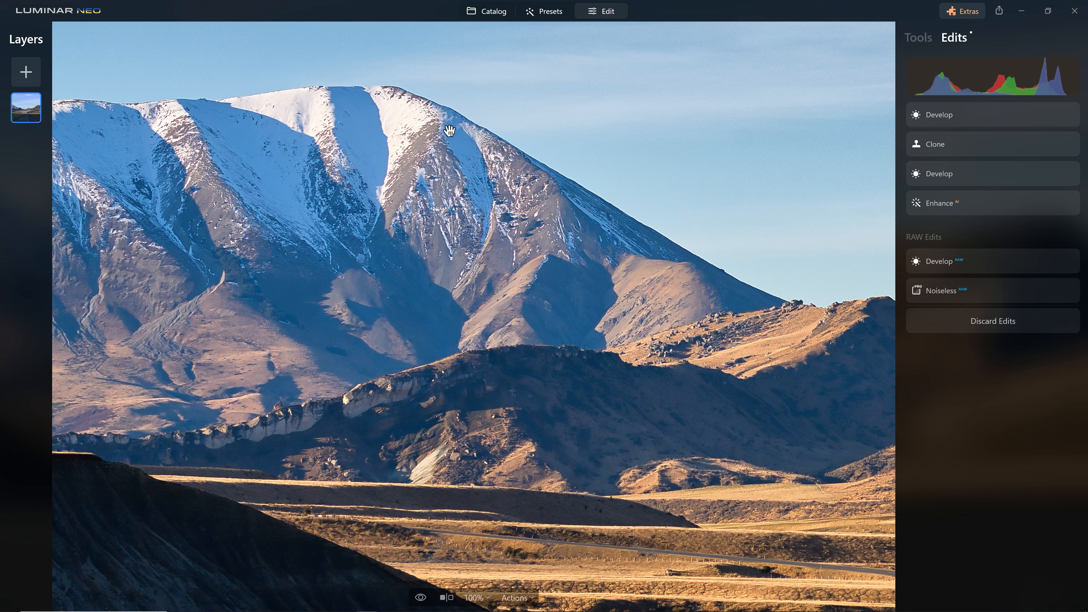
{"action": "left_click", "coordinate": [434, 153]}
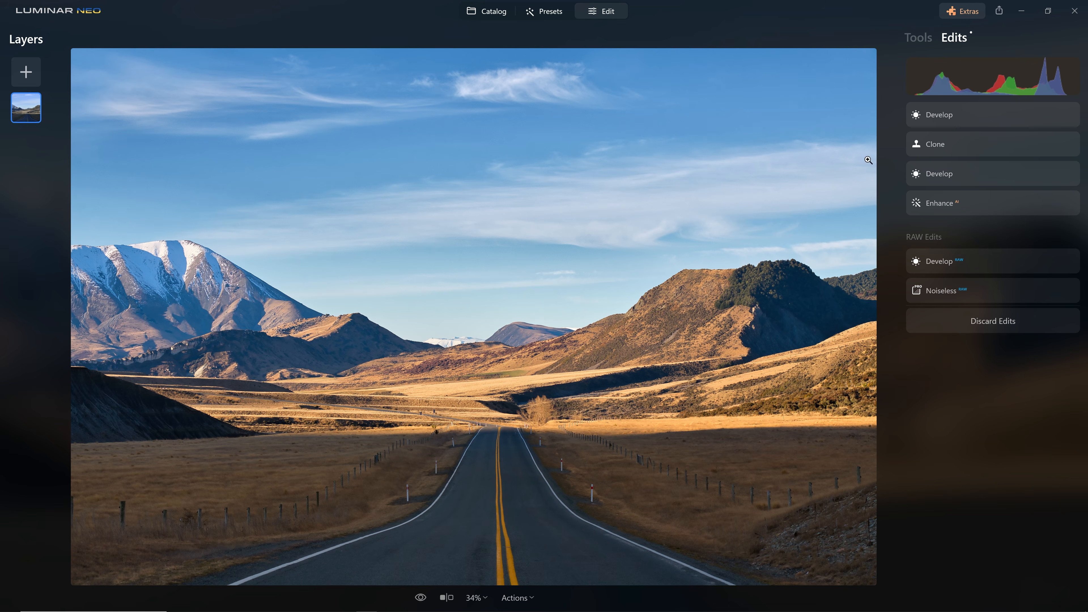
{"action": "left_click", "coordinate": [918, 38]}
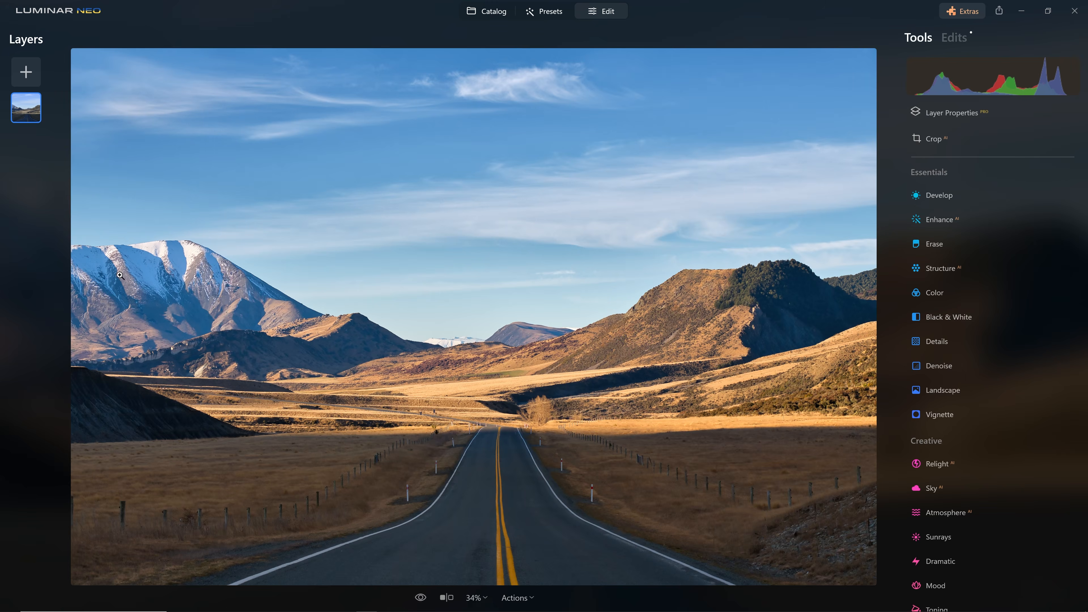
{"action": "scroll", "coordinate": [120, 275], "scroll_direction": "up", "scroll_amount": 3}
{"action": "left_click_drag", "start_coordinate": [175, 228], "coordinate": [364, 238]}
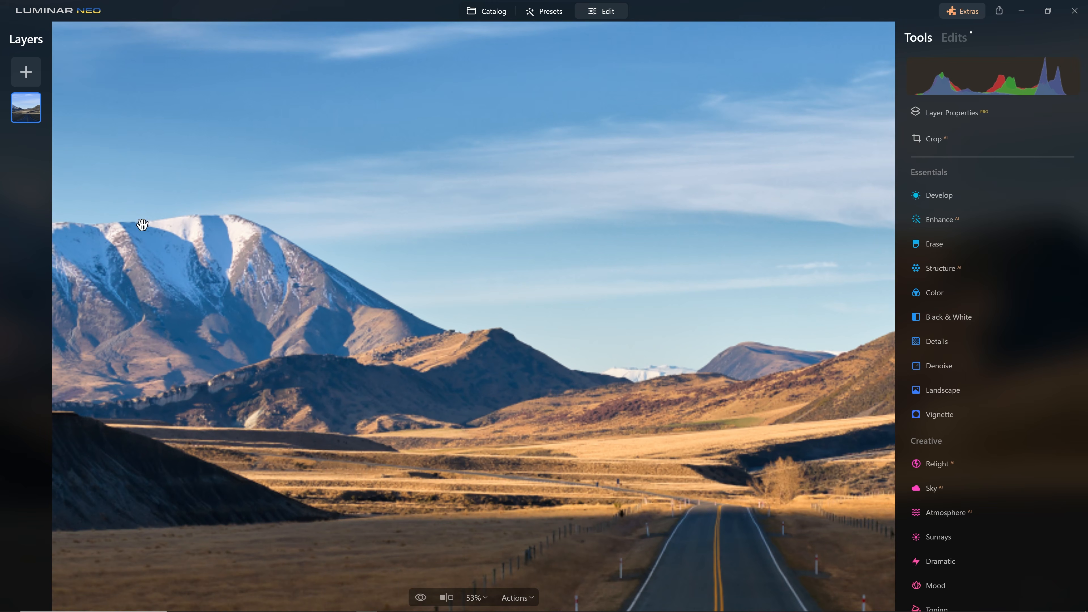
{"action": "left_click", "coordinate": [936, 292]}
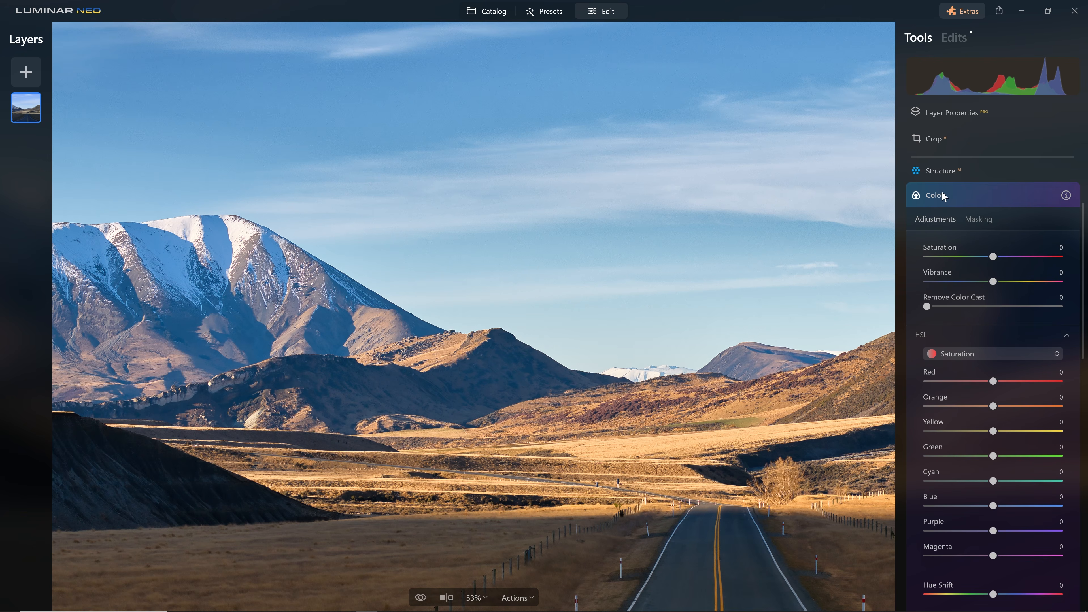
{"action": "scroll", "coordinate": [962, 266], "scroll_direction": "down", "scroll_amount": 2}
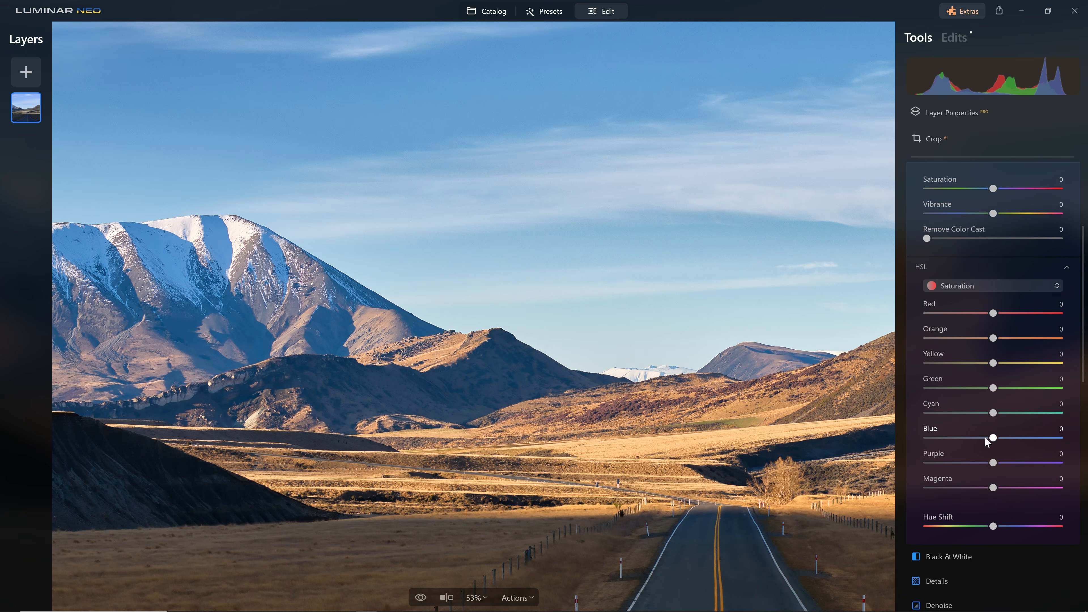
{"action": "left_click_drag", "start_coordinate": [993, 438], "coordinate": [954, 444]}
{"action": "key", "text": "ctrl+z"}
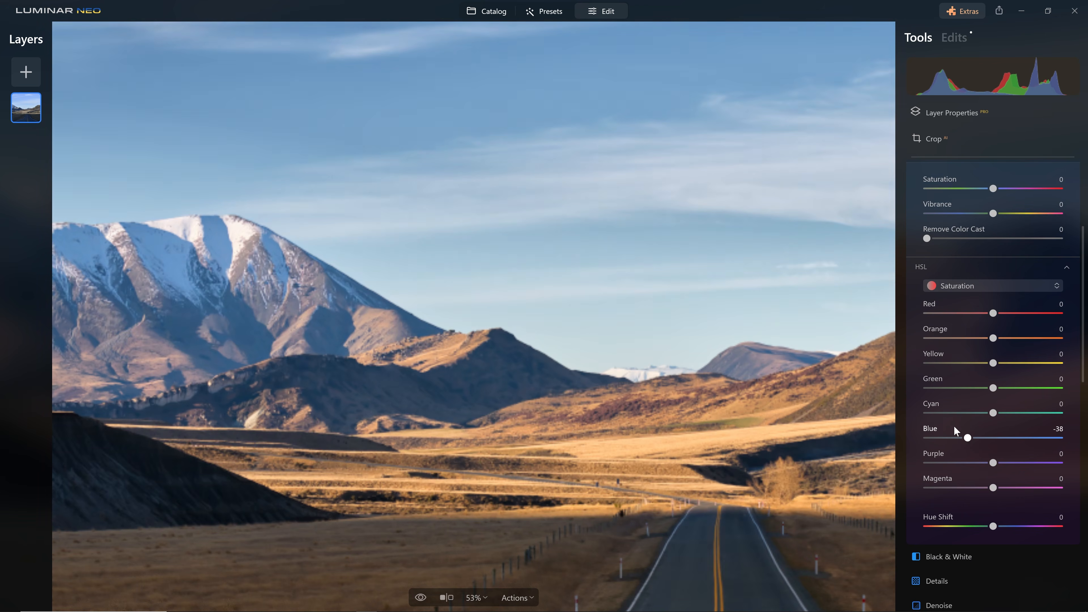
{"action": "left_click_drag", "start_coordinate": [955, 430], "coordinate": [865, 432]}
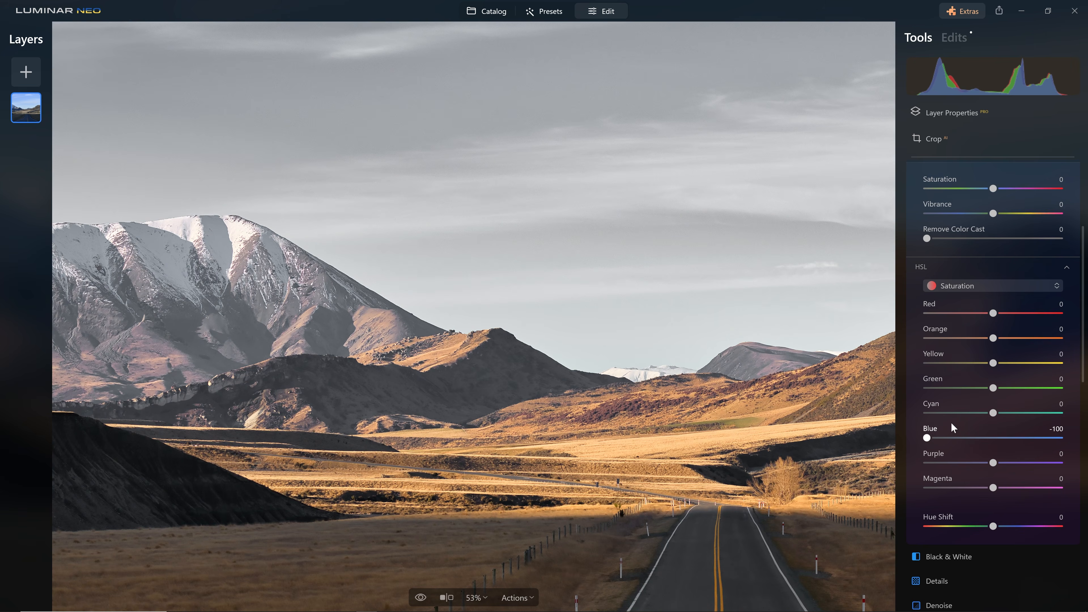
{"action": "left_click_drag", "start_coordinate": [927, 437], "coordinate": [969, 440]}
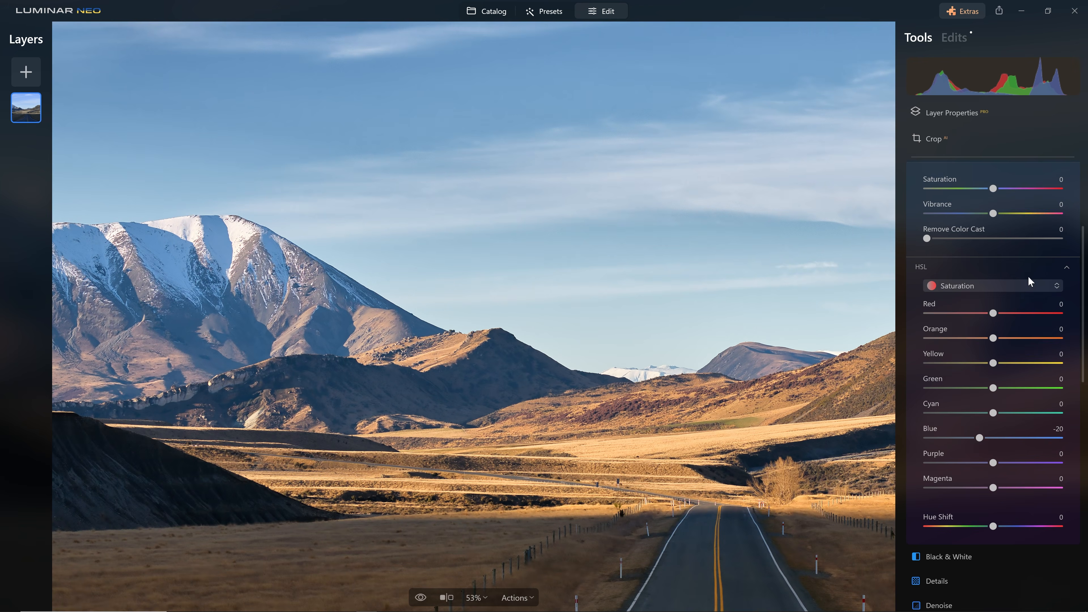
Restrict the Color adjustment to the Mountains area with an AI mask
{"action": "scroll", "coordinate": [1024, 278], "scroll_direction": "up", "scroll_amount": 4}
{"action": "left_click", "coordinate": [978, 344]}
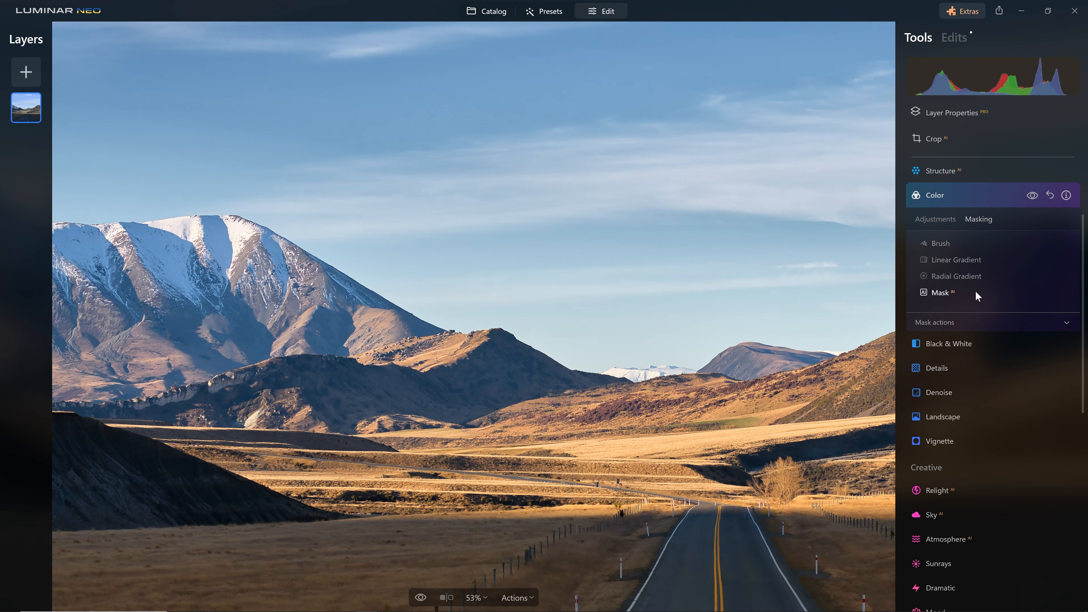
{"action": "left_click", "coordinate": [960, 292]}
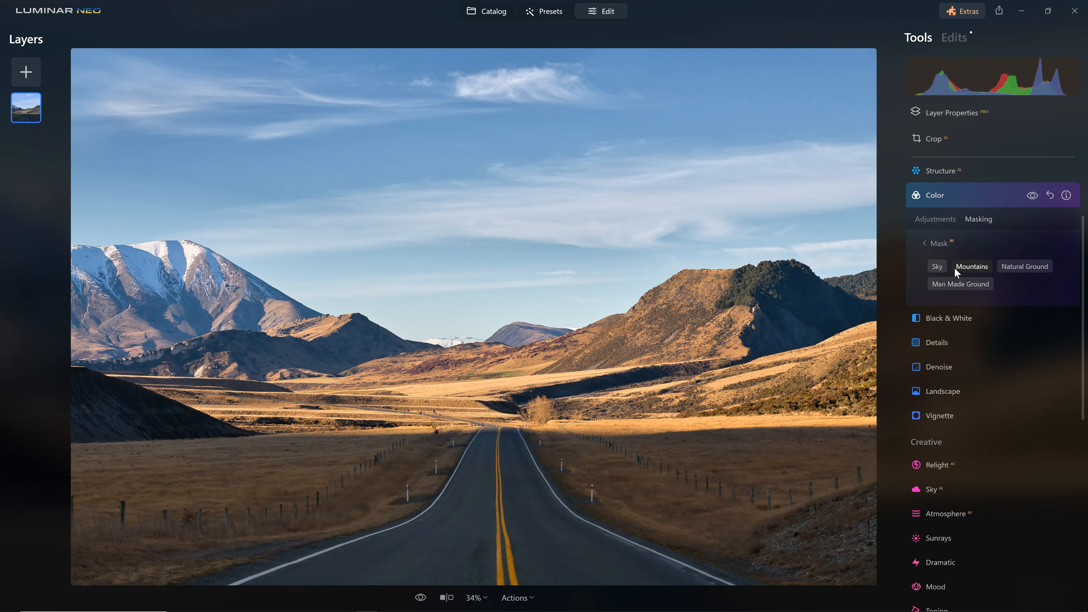
{"action": "left_click", "coordinate": [955, 267]}
{"action": "left_click", "coordinate": [935, 219]}
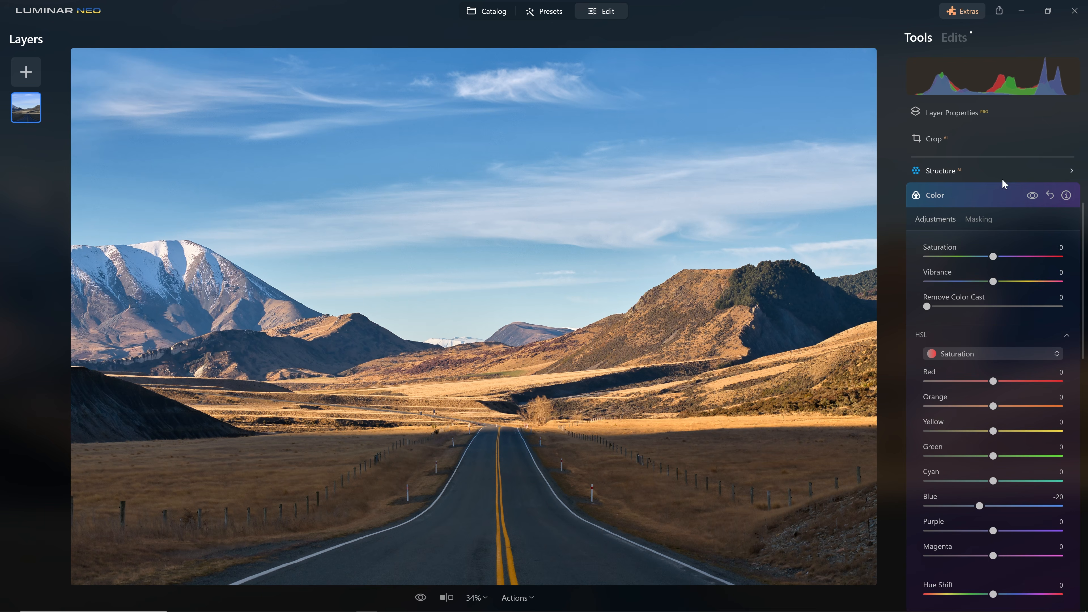
Compare the photo with and without the Color adjustment, including a close-up of the snowy mountain
{"action": "left_click", "coordinate": [1033, 196]}
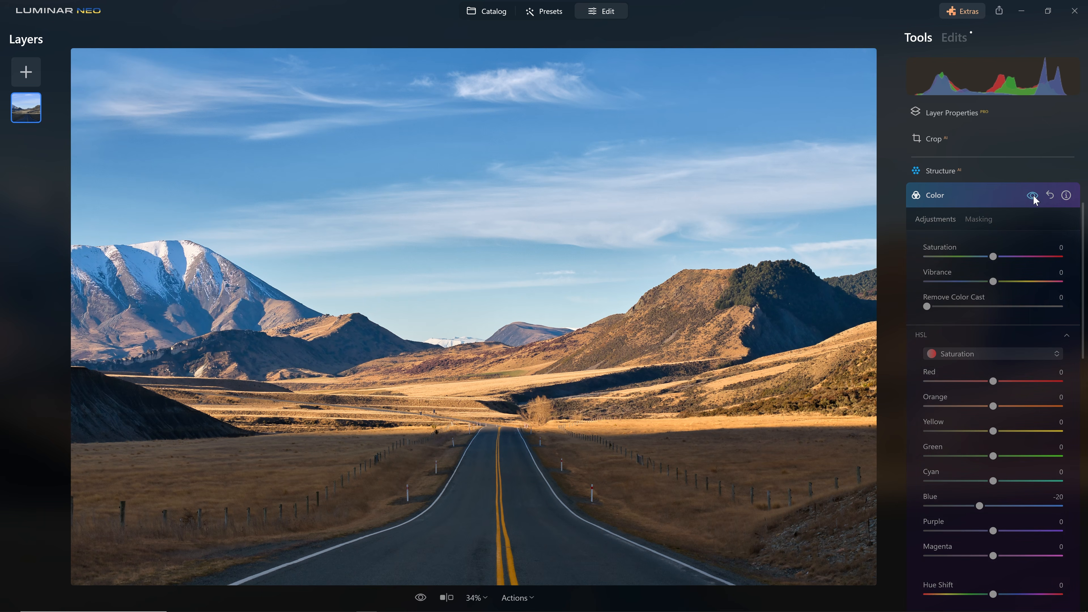
{"action": "left_click", "coordinate": [1033, 195]}
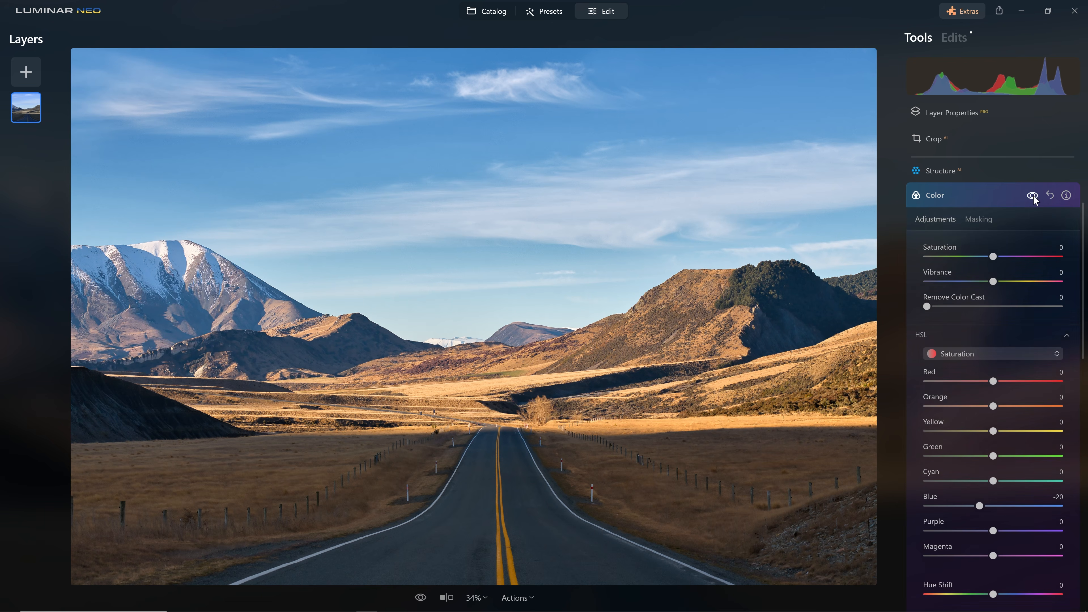
{"action": "left_click", "coordinate": [1032, 196]}
{"action": "left_click", "coordinate": [1032, 196]}
{"action": "left_click", "coordinate": [89, 272]}
{"action": "left_click", "coordinate": [1033, 195]}
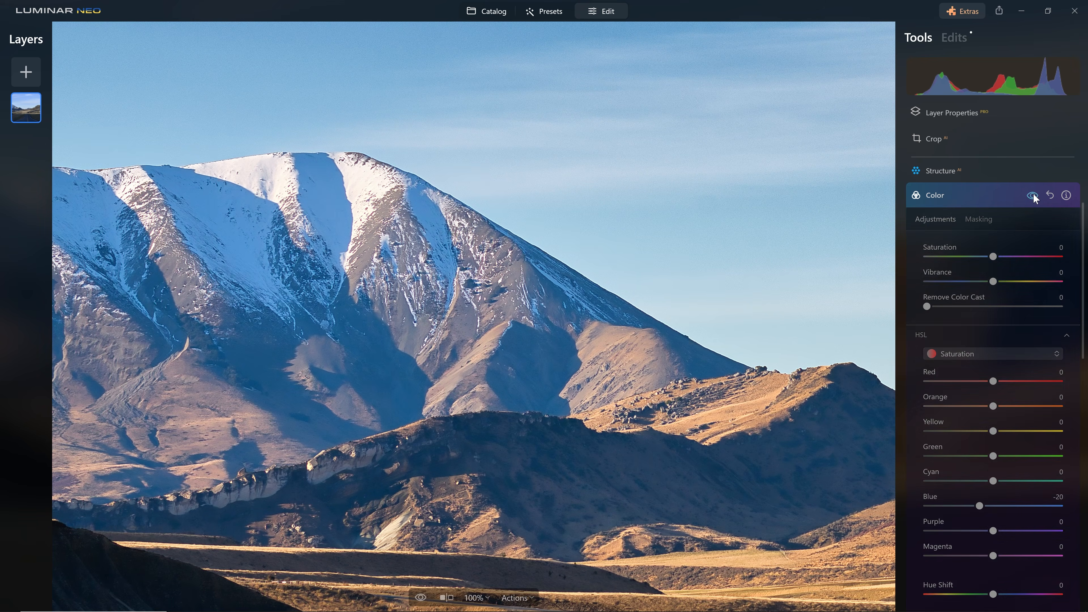
{"action": "left_click", "coordinate": [1033, 195]}
{"action": "left_click", "coordinate": [679, 302]}
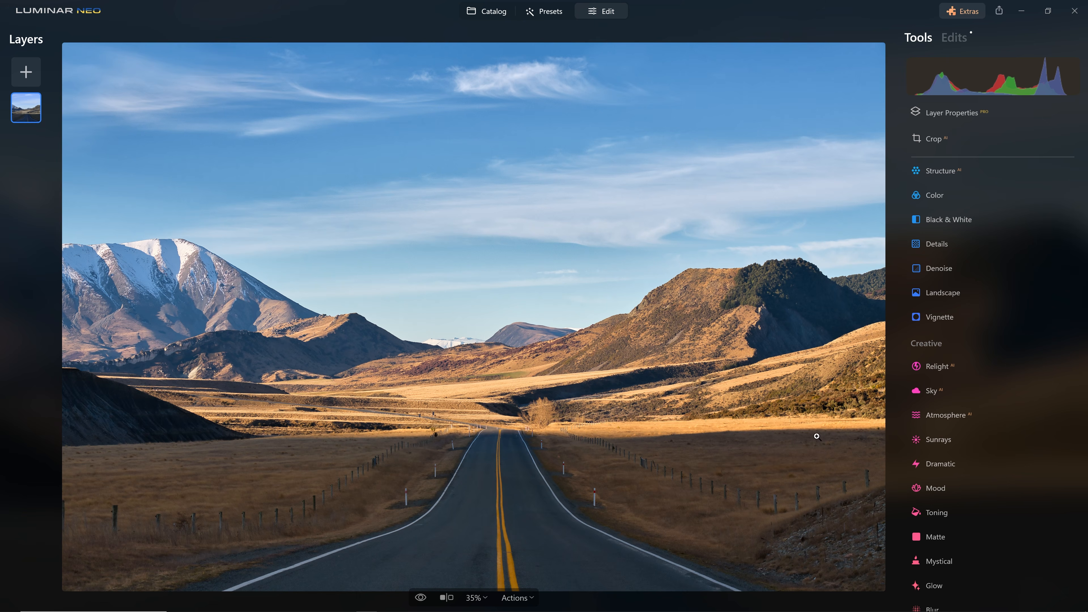
Darken the foreground with Relight AI by setting Brightness Near to about -58
{"action": "scroll", "coordinate": [957, 376], "scroll_direction": "down", "scroll_amount": 2}
{"action": "left_click", "coordinate": [956, 299]}
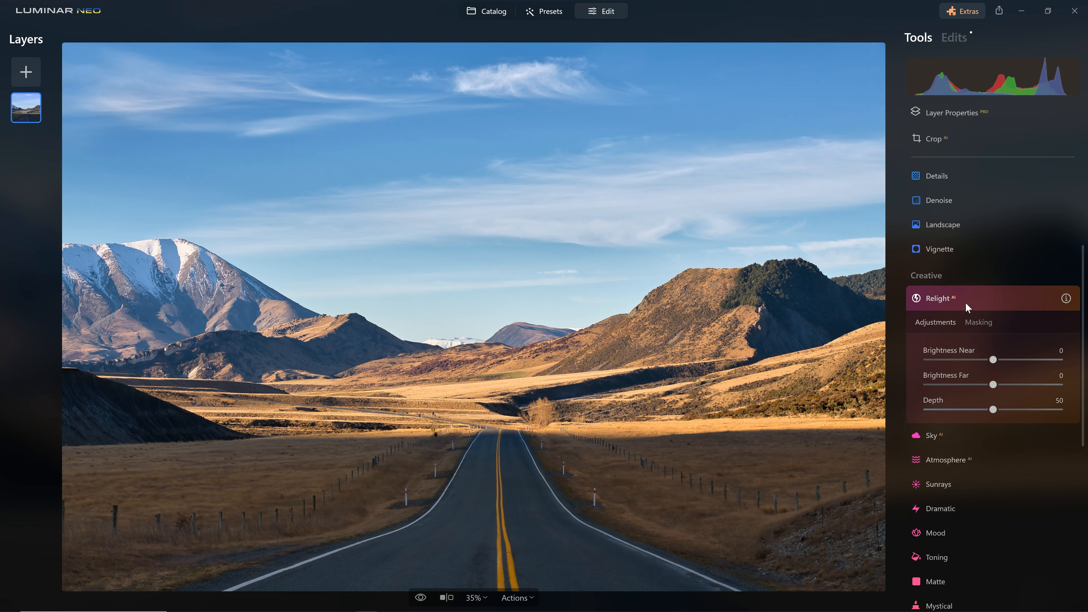
{"action": "left_click_drag", "start_coordinate": [993, 359], "coordinate": [952, 361]}
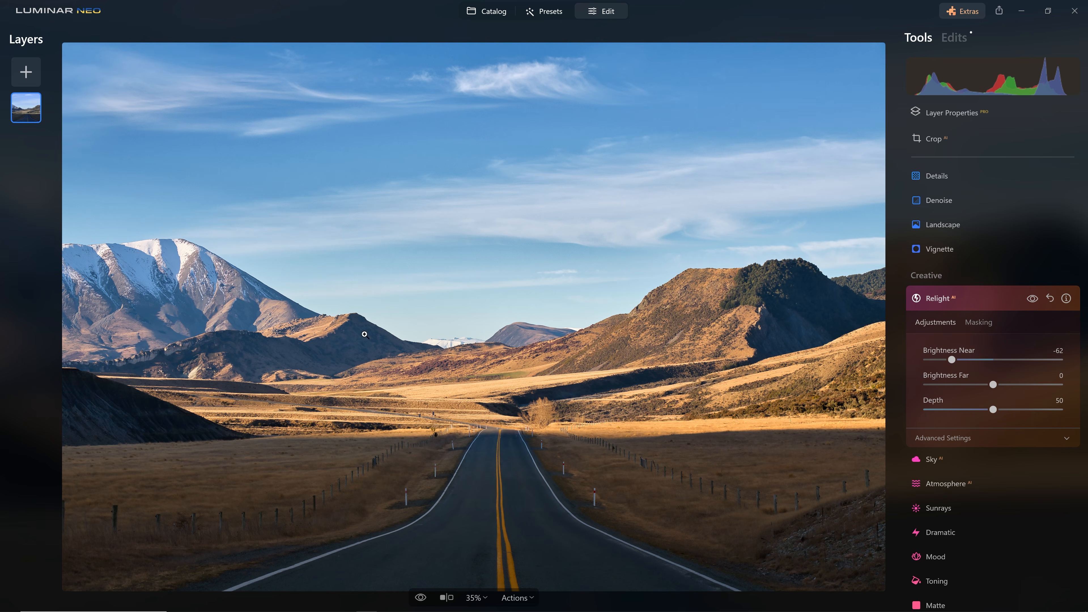
{"action": "left_click_drag", "start_coordinate": [952, 357], "coordinate": [954, 360]}
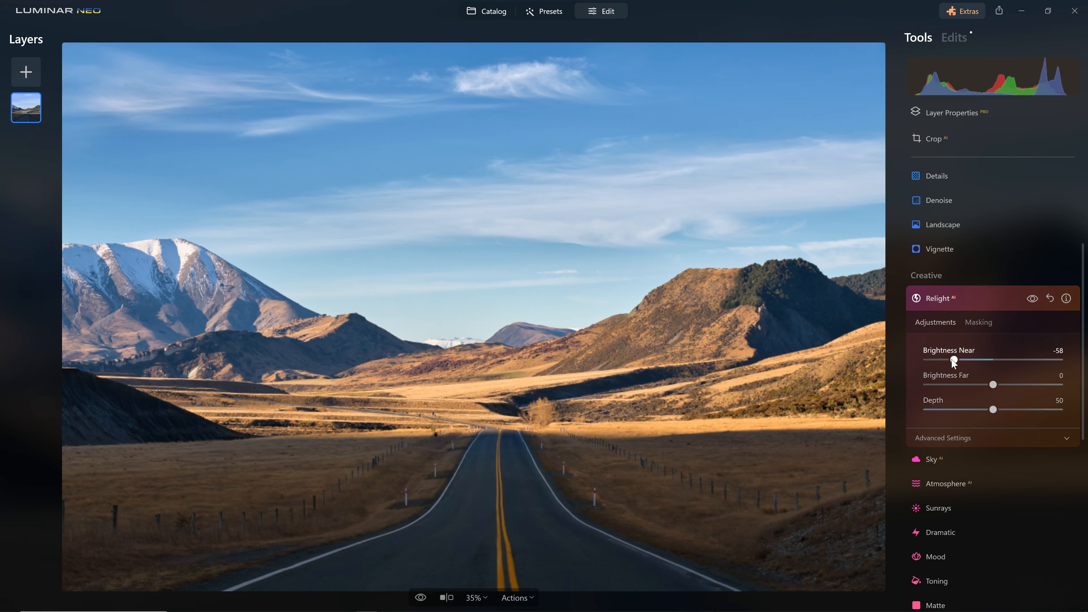
{"action": "left_click", "coordinate": [992, 304]}
Raise the Exposure to 0.94 in a new Develop adjustment
{"action": "scroll", "coordinate": [1017, 304], "scroll_direction": "up", "scroll_amount": 4}
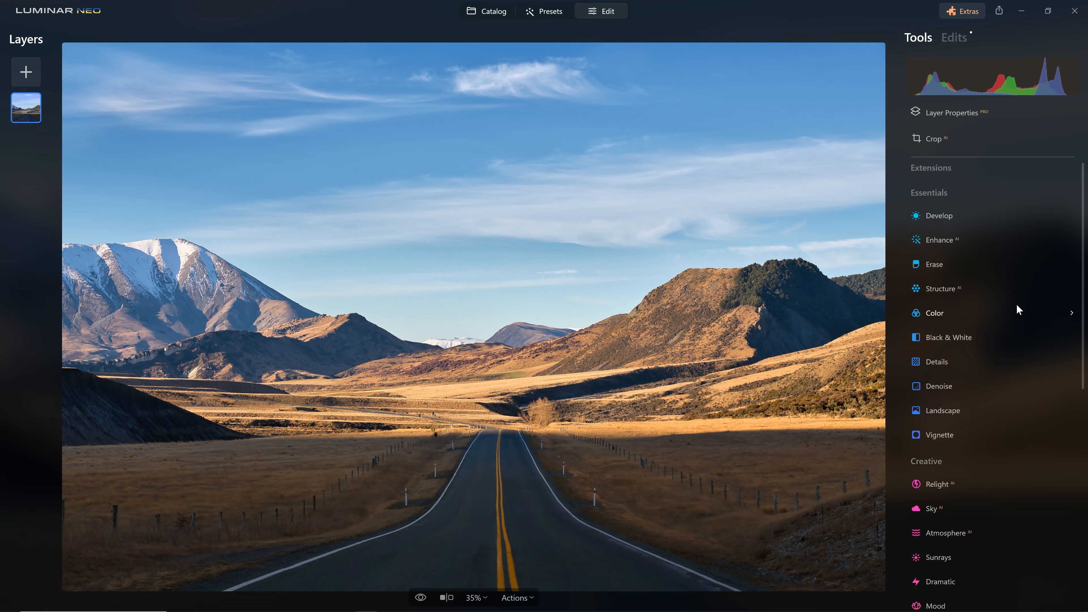
{"action": "left_click", "coordinate": [967, 224]}
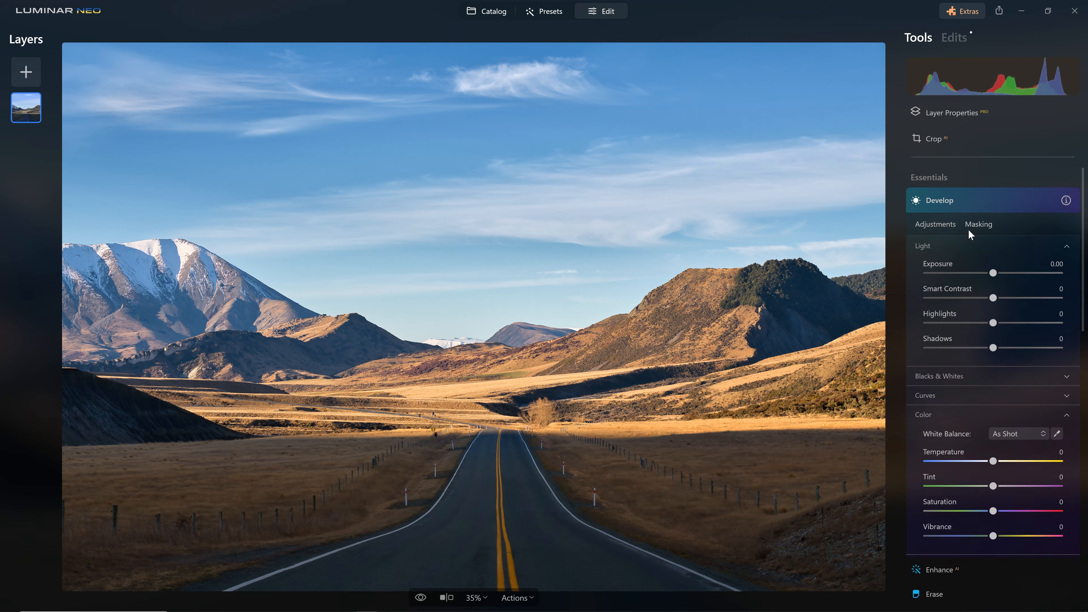
{"action": "scroll", "coordinate": [1020, 321], "scroll_direction": "down", "scroll_amount": 1}
{"action": "scroll", "coordinate": [1012, 291], "scroll_direction": "down", "scroll_amount": 1}
{"action": "left_click_drag", "start_coordinate": [996, 199], "coordinate": [1008, 206]}
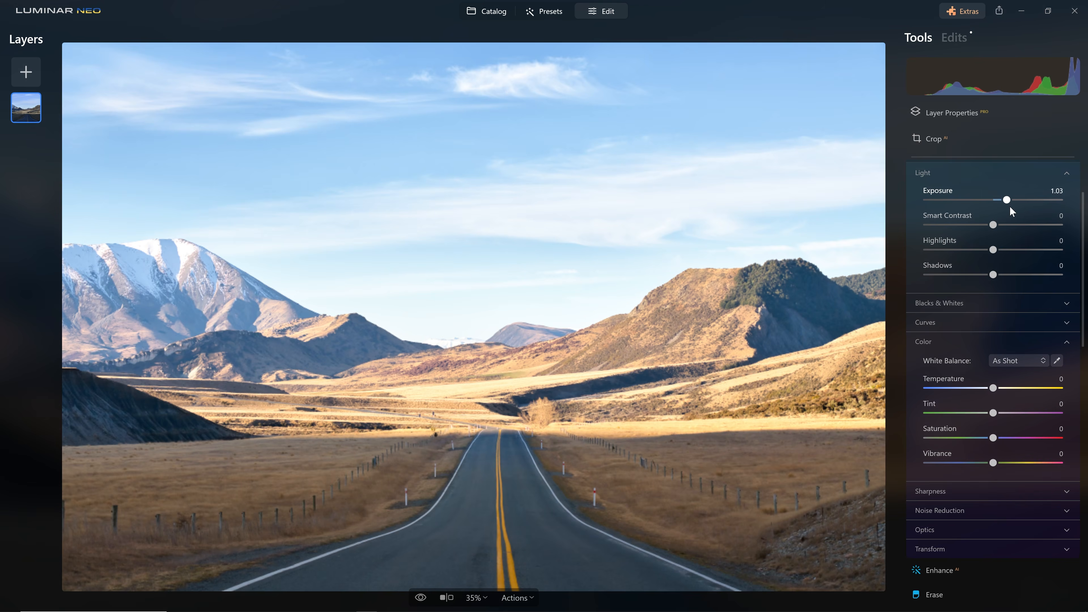
Start a brush mask for the Develop adjustment and set the brush size to 81
{"action": "scroll", "coordinate": [818, 428], "scroll_direction": "up", "scroll_amount": 1}
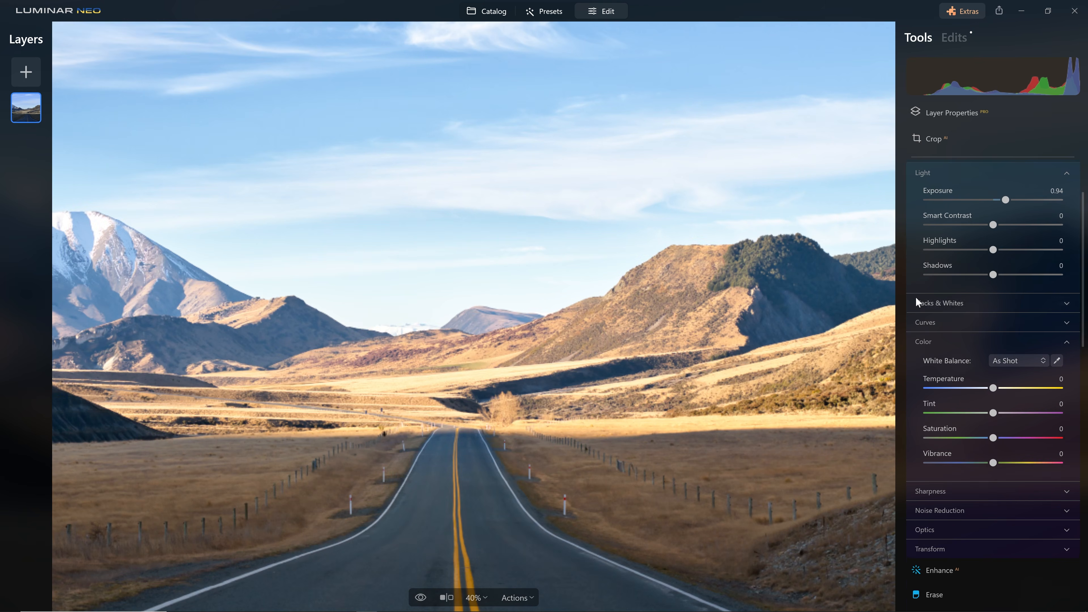
{"action": "scroll", "coordinate": [926, 293], "scroll_direction": "up", "scroll_amount": 3}
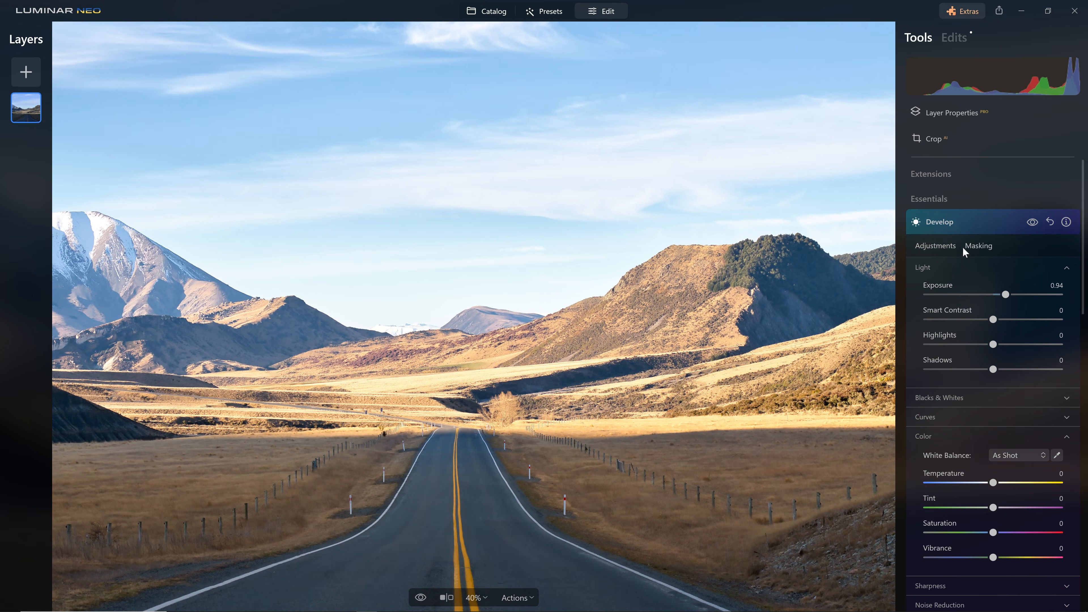
{"action": "left_click", "coordinate": [983, 245]}
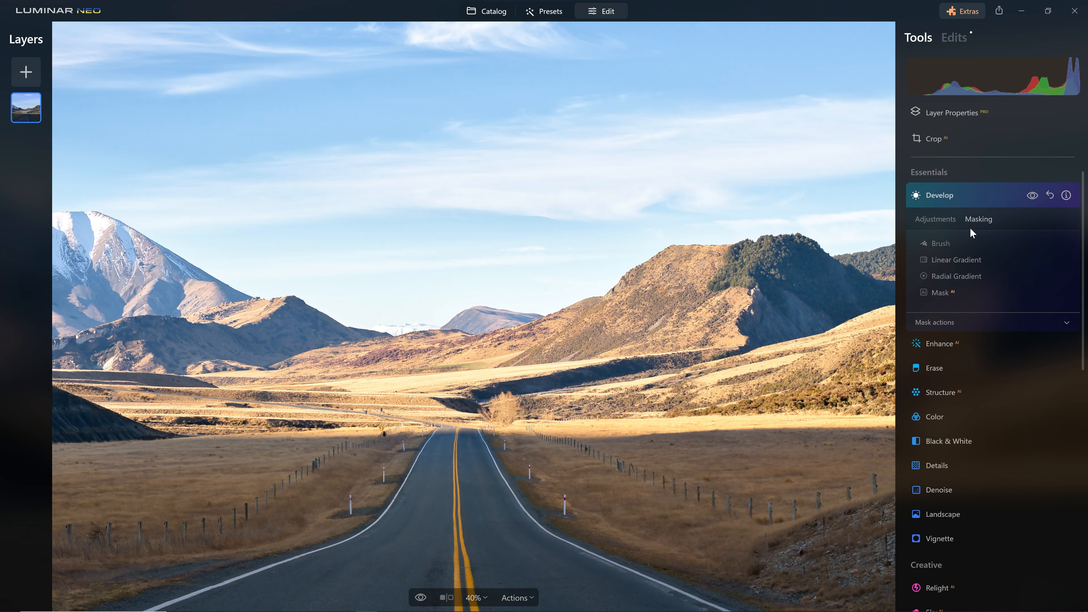
{"action": "left_click", "coordinate": [943, 243]}
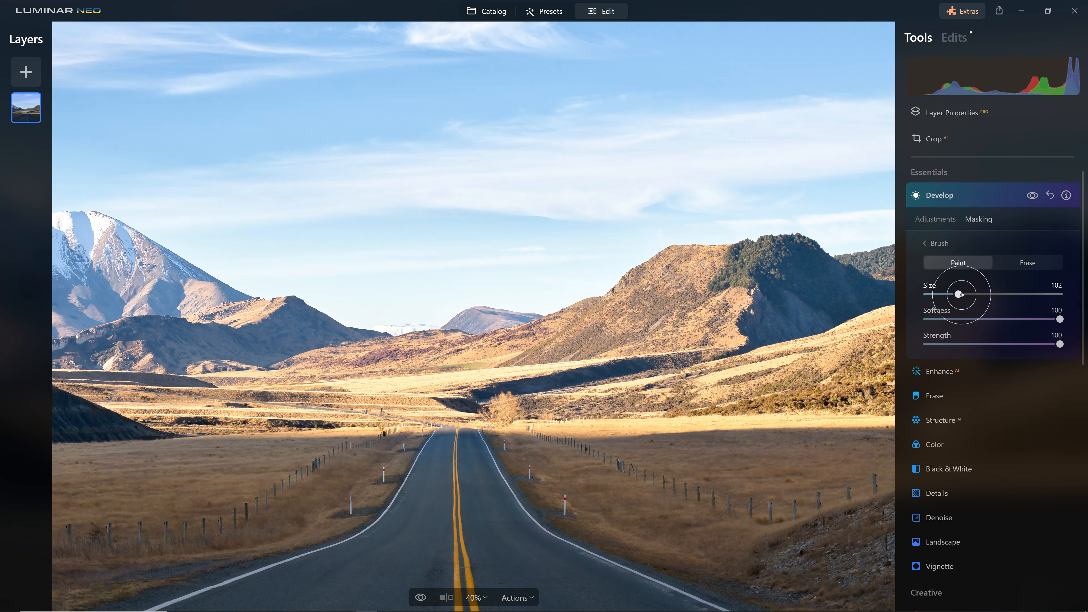
{"action": "left_click_drag", "start_coordinate": [958, 293], "coordinate": [975, 294]}
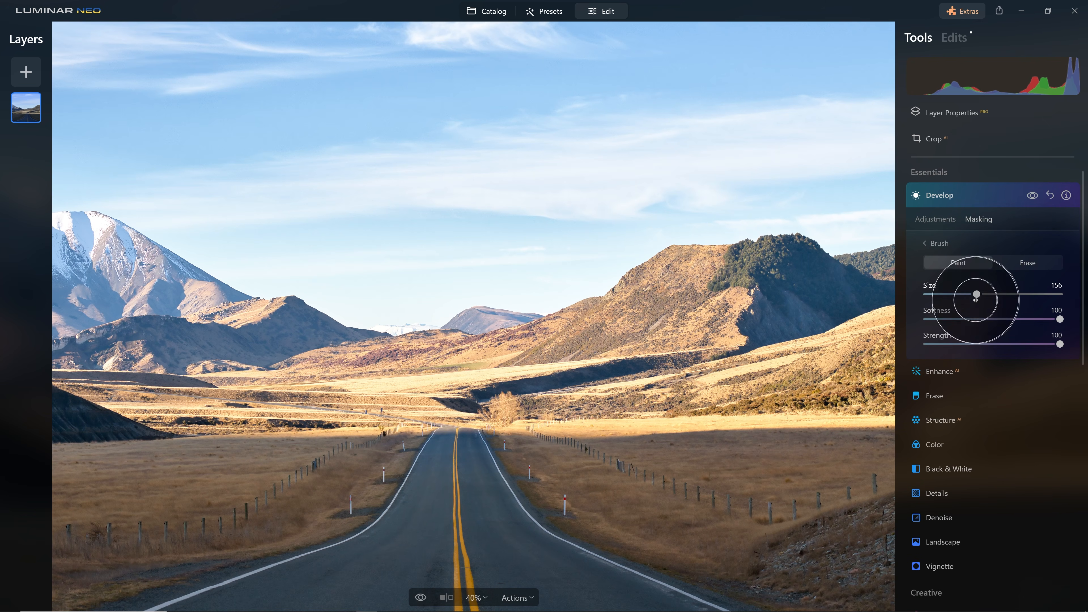
{"action": "left_click", "coordinate": [1035, 264]}
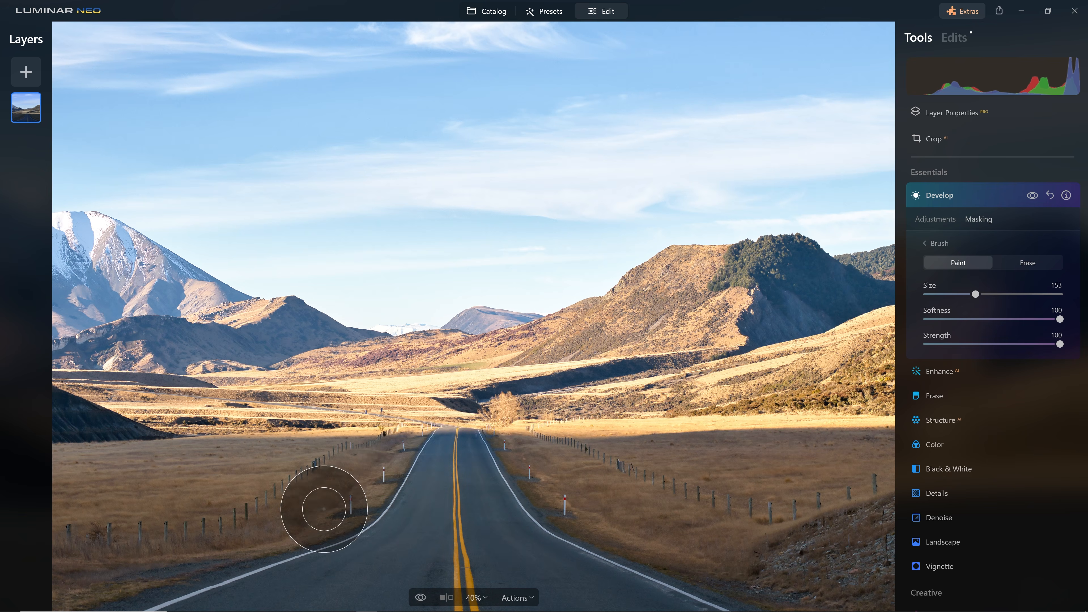
{"action": "key", "text": "["}
{"action": "key", "text": "["}
{"action": "key", "text": "["}
{"action": "key", "text": "["}
{"action": "key", "text": "["}
{"action": "key", "text": "["}
{"action": "key", "text": "["}
{"action": "key", "text": "["}
{"action": "key", "text": "["}
{"action": "key", "text": "["}
Try painting the Develop mask over the road and nearby fields at brush strength 100
{"action": "left_click", "coordinate": [411, 457]}
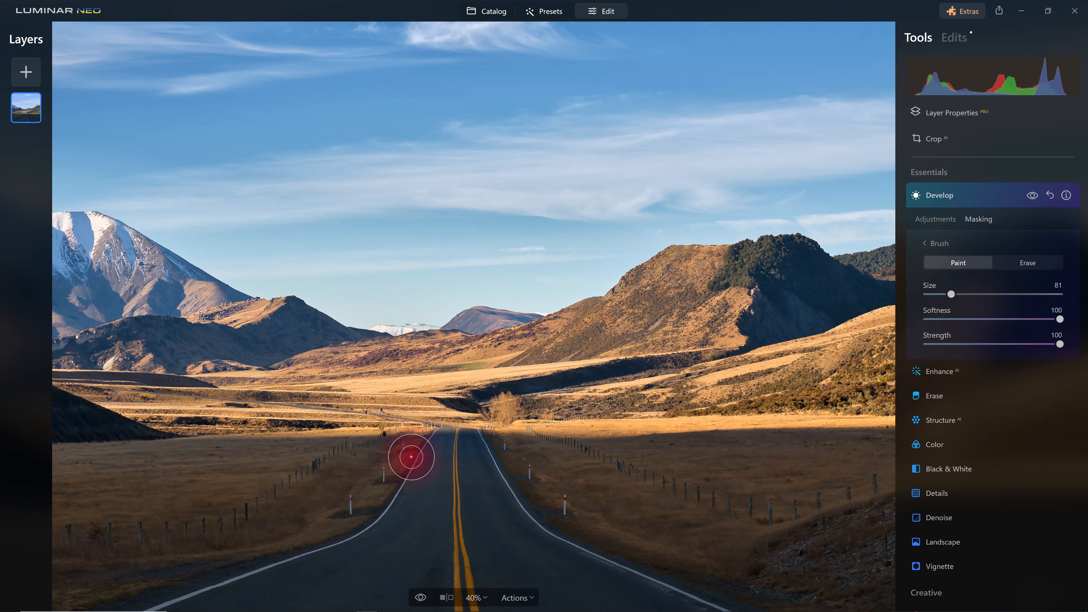
{"action": "left_click_drag", "start_coordinate": [475, 454], "coordinate": [457, 454]}
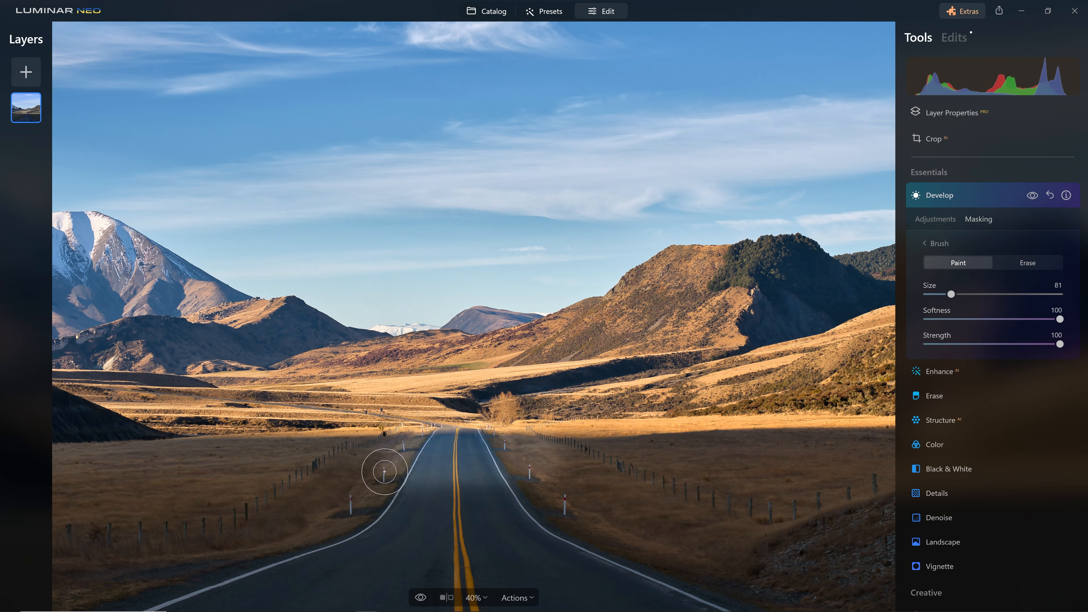
{"action": "mouse_move", "coordinate": [138, 528]}
{"action": "left_mouse_down"}
{"action": "mouse_move", "coordinate": [231, 483]}
{"action": "mouse_move", "coordinate": [320, 529]}
{"action": "mouse_move", "coordinate": [710, 510]}
{"action": "mouse_move", "coordinate": [759, 493]}
{"action": "left_mouse_up"}
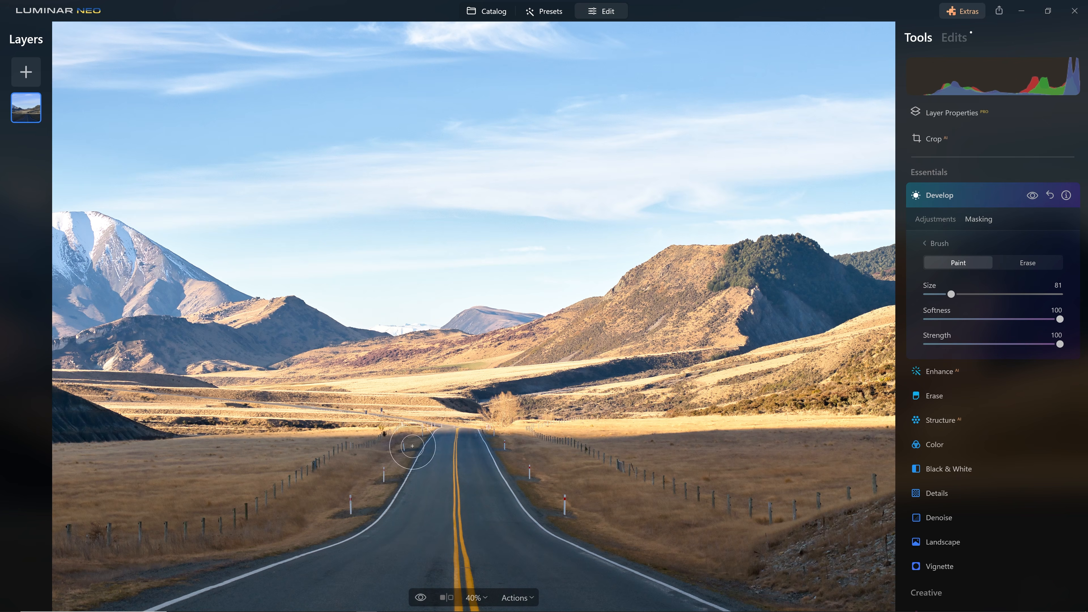
Paint the Develop mask across the foreground fields with brush size 93 and strength 48
{"action": "left_click", "coordinate": [991, 344]}
{"action": "key", "text": "bracketright"}
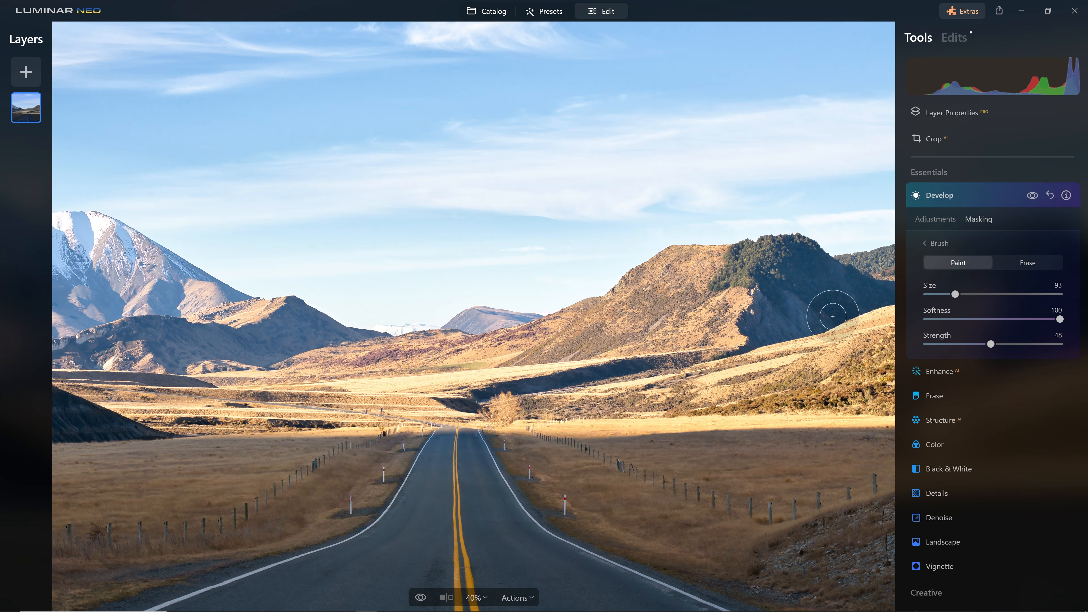
{"action": "mouse_move", "coordinate": [60, 471]}
{"action": "left_mouse_down"}
{"action": "mouse_move", "coordinate": [526, 440]}
{"action": "mouse_move", "coordinate": [572, 450]}
{"action": "mouse_move", "coordinate": [658, 437]}
{"action": "mouse_move", "coordinate": [948, 447]}
{"action": "left_mouse_up"}
{"action": "mouse_move", "coordinate": [92, 482]}
{"action": "left_mouse_down"}
{"action": "mouse_move", "coordinate": [631, 449]}
{"action": "mouse_move", "coordinate": [868, 465]}
{"action": "mouse_move", "coordinate": [386, 505]}
{"action": "mouse_move", "coordinate": [449, 486]}
{"action": "mouse_move", "coordinate": [451, 469]}
{"action": "mouse_move", "coordinate": [412, 543]}
{"action": "mouse_move", "coordinate": [332, 586]}
{"action": "mouse_move", "coordinate": [425, 485]}
{"action": "mouse_move", "coordinate": [440, 579]}
{"action": "mouse_move", "coordinate": [477, 489]}
{"action": "mouse_move", "coordinate": [479, 529]}
{"action": "left_mouse_up"}
Add subtler Develop mask strokes along the road with brush size 81 and strength 19
{"action": "key", "text": "bracketleft"}
{"action": "key", "text": "bracketleft"}
{"action": "key", "text": "bracketleft"}
{"action": "left_click_drag", "start_coordinate": [437, 474], "coordinate": [439, 461]}
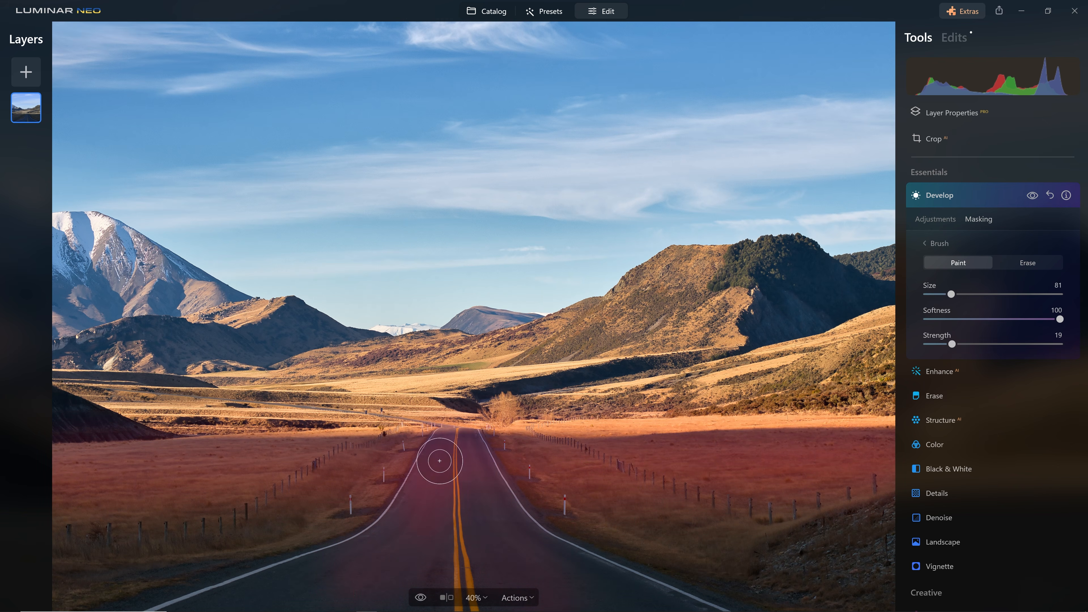
{"action": "mouse_move", "coordinate": [469, 507]}
{"action": "left_mouse_down"}
{"action": "mouse_move", "coordinate": [459, 457]}
{"action": "mouse_move", "coordinate": [459, 533]}
{"action": "mouse_move", "coordinate": [483, 447]}
{"action": "mouse_move", "coordinate": [466, 596]}
{"action": "left_mouse_up"}
Build up the Develop mask over the far end of the road with brush size 177
{"action": "key", "text": "bracketleft"}
{"action": "key", "text": "bracketright"}
{"action": "key", "text": "bracketright"}
{"action": "key", "text": "bracketright"}
{"action": "key", "text": "bracketright"}
{"action": "key", "text": "bracketright"}
{"action": "key", "text": "bracketright"}
{"action": "key", "text": "bracketright"}
{"action": "key", "text": "bracketright"}
{"action": "mouse_move", "coordinate": [449, 474]}
{"action": "left_mouse_down"}
{"action": "mouse_move", "coordinate": [377, 588]}
{"action": "mouse_move", "coordinate": [410, 524]}
{"action": "mouse_move", "coordinate": [455, 543]}
{"action": "mouse_move", "coordinate": [472, 514]}
{"action": "mouse_move", "coordinate": [442, 449]}
{"action": "left_mouse_up"}
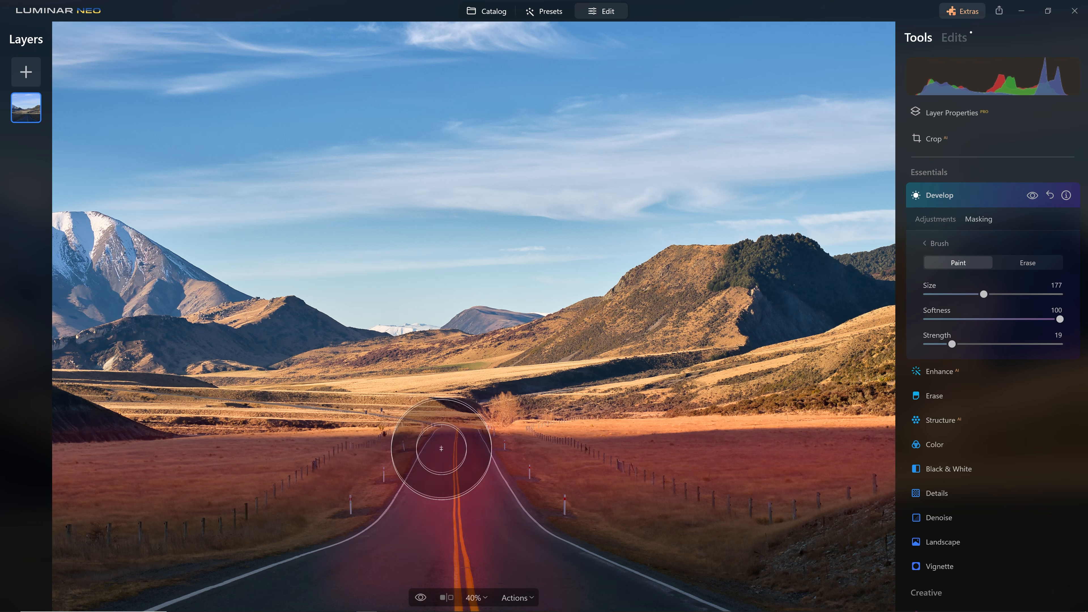
Softly erase the Develop mask from the near road, the lower fields and the sunlit strip below the hills at strength 19
{"action": "left_click", "coordinate": [1030, 263]}
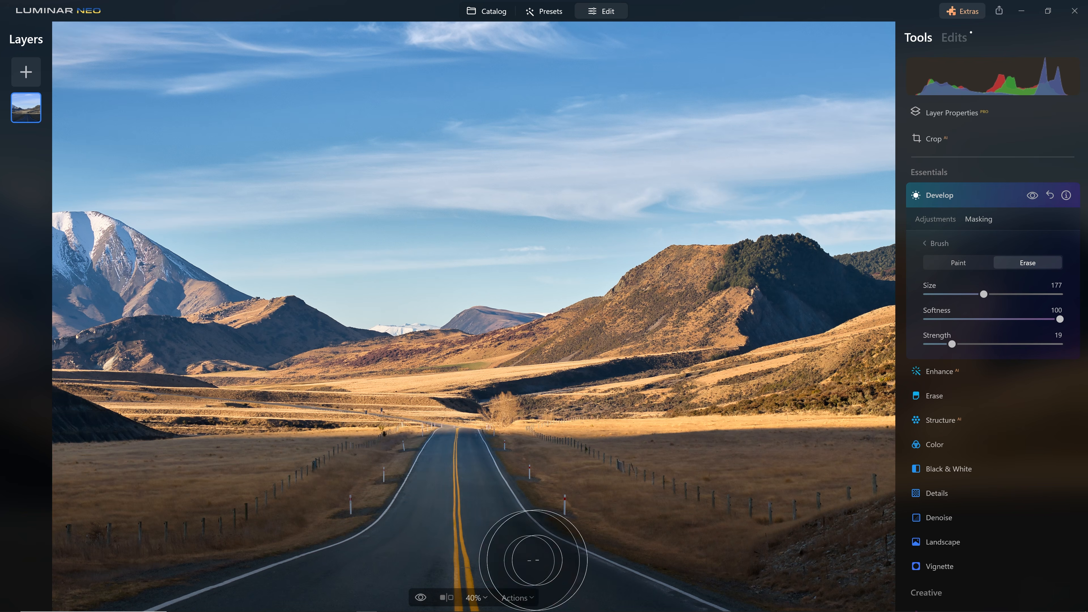
{"action": "mouse_move", "coordinate": [556, 571]}
{"action": "left_mouse_down"}
{"action": "mouse_move", "coordinate": [348, 594]}
{"action": "mouse_move", "coordinate": [474, 515]}
{"action": "mouse_move", "coordinate": [352, 590]}
{"action": "mouse_move", "coordinate": [583, 553]}
{"action": "mouse_move", "coordinate": [388, 510]}
{"action": "mouse_move", "coordinate": [279, 563]}
{"action": "mouse_move", "coordinate": [372, 506]}
{"action": "left_mouse_up"}
{"action": "mouse_move", "coordinate": [388, 569]}
{"action": "left_mouse_down"}
{"action": "mouse_move", "coordinate": [509, 583]}
{"action": "mouse_move", "coordinate": [770, 530]}
{"action": "left_mouse_up"}
{"action": "mouse_move", "coordinate": [171, 510]}
{"action": "left_mouse_down"}
{"action": "mouse_move", "coordinate": [19, 469]}
{"action": "mouse_move", "coordinate": [71, 451]}
{"action": "mouse_move", "coordinate": [54, 480]}
{"action": "mouse_move", "coordinate": [206, 475]}
{"action": "left_mouse_up"}
{"action": "left_click_drag", "start_coordinate": [723, 409], "coordinate": [861, 418]}
{"action": "left_click_drag", "start_coordinate": [864, 417], "coordinate": [892, 438]}
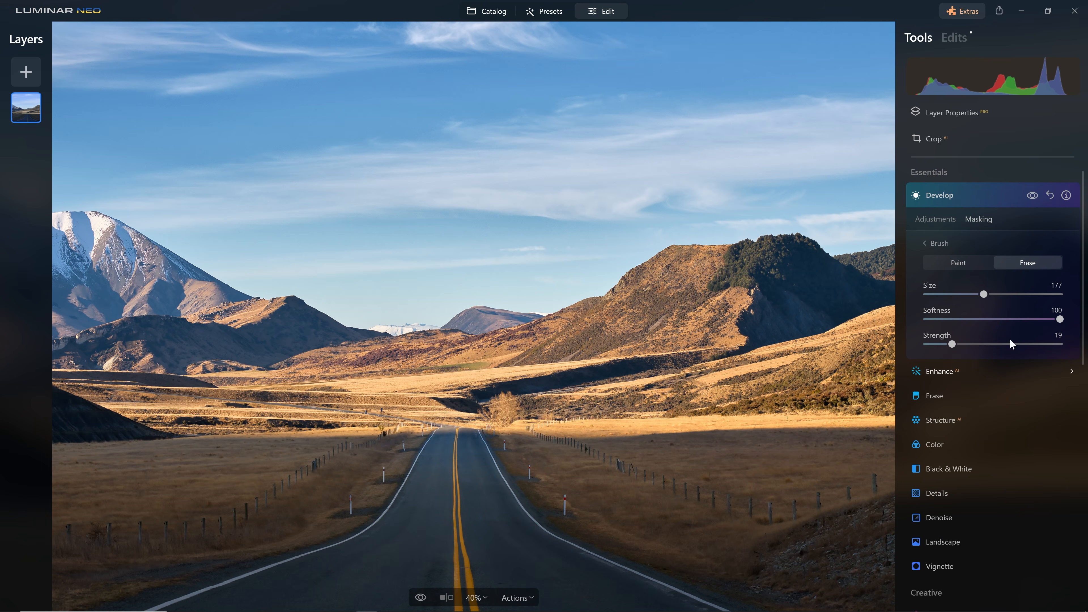
Compare the photo with and without the masked Develop adjustment, and close the tool
{"action": "left_click", "coordinate": [1030, 198]}
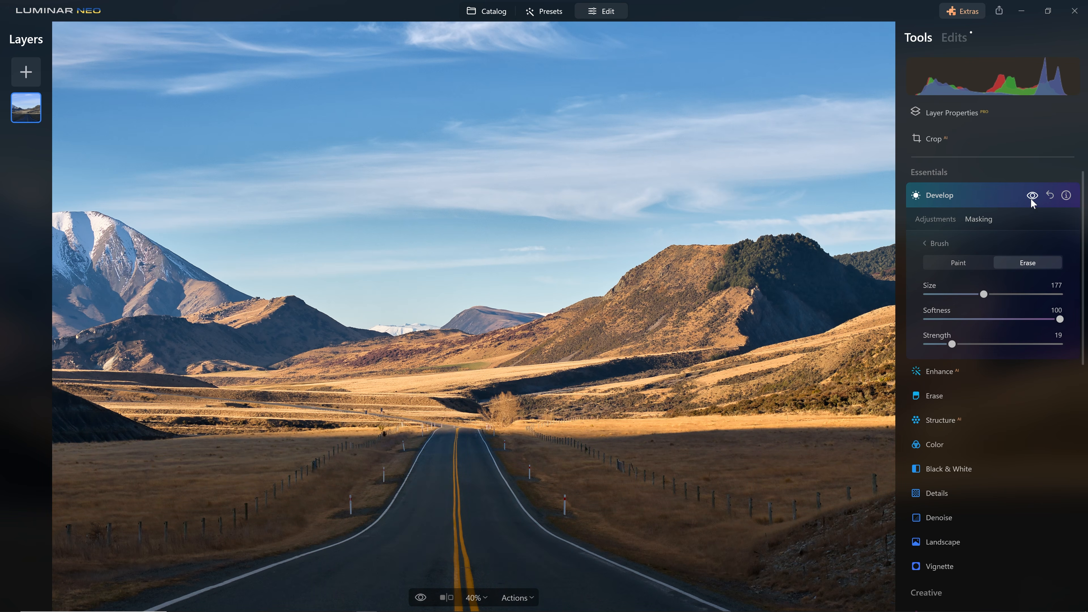
{"action": "left_click", "coordinate": [1030, 198]}
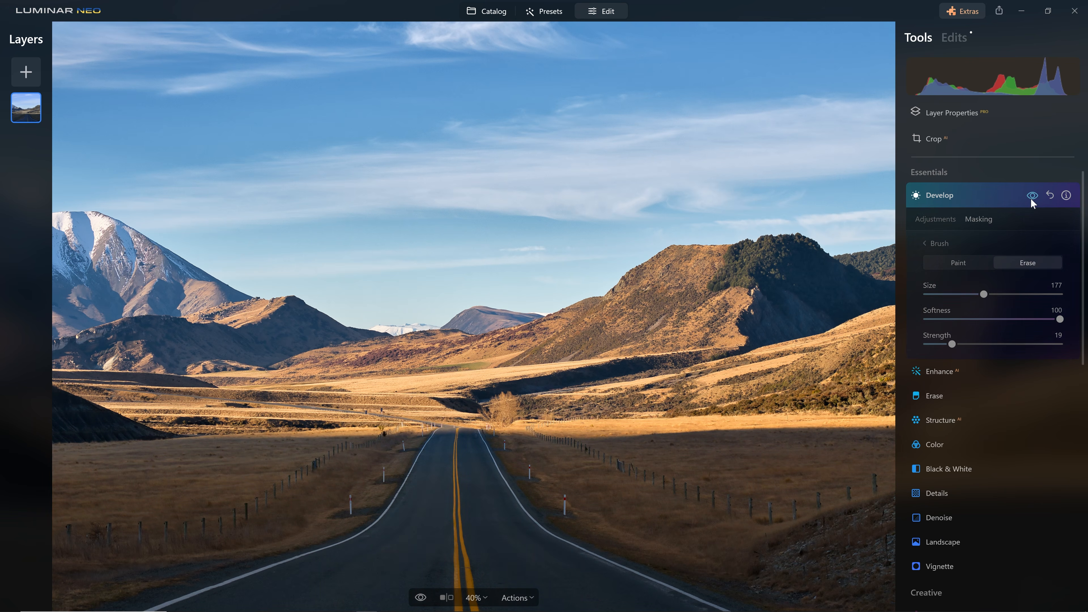
{"action": "left_click", "coordinate": [1030, 198]}
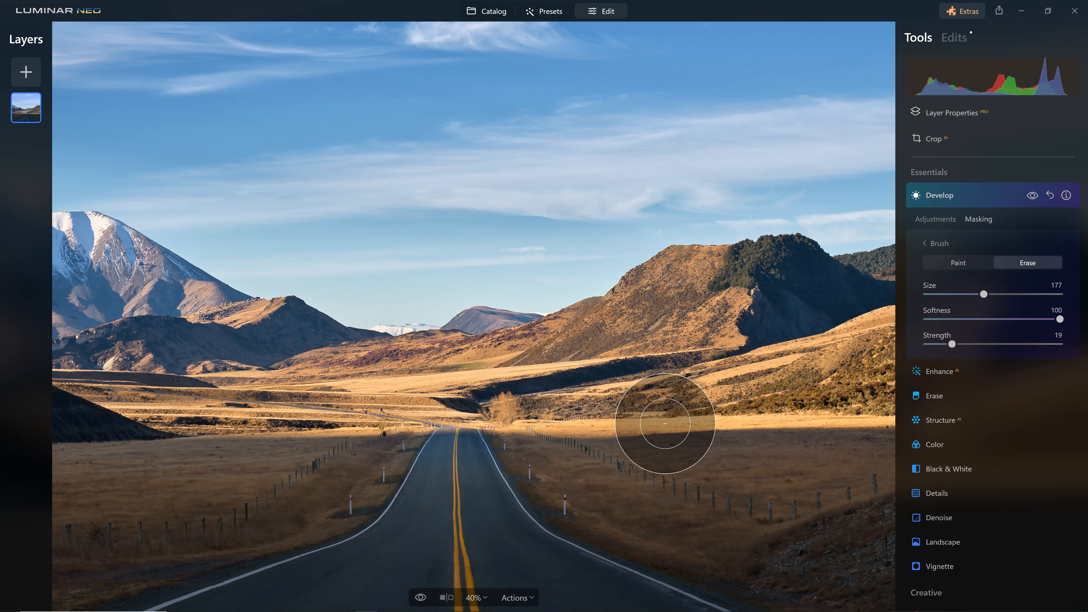
{"action": "left_click", "coordinate": [967, 197]}
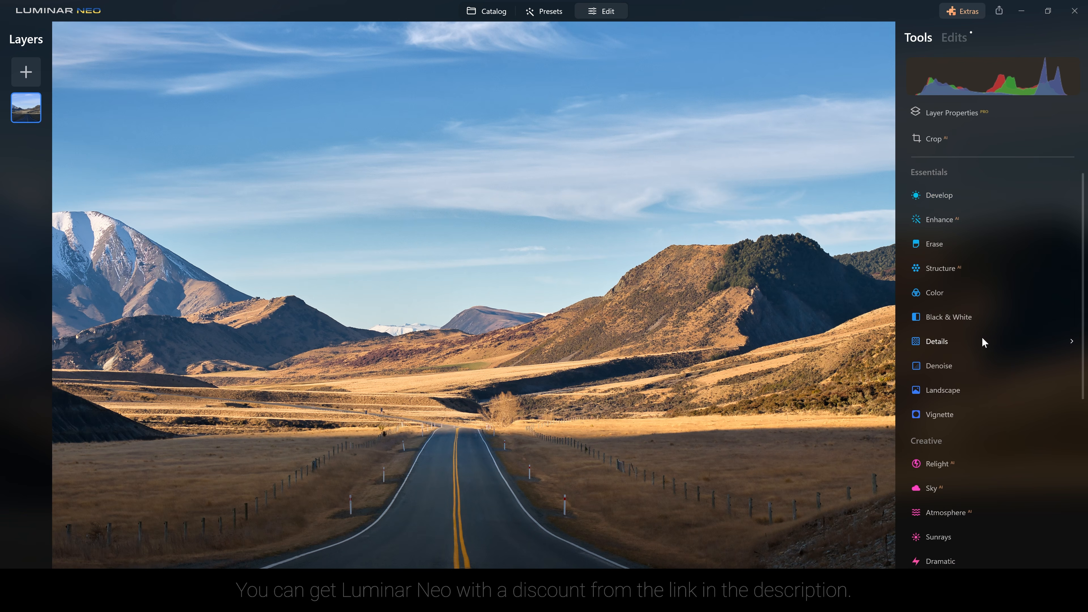
Add a Color Harmony adjustment with Color Contrast Amount 34 and Hue 189
{"action": "scroll", "coordinate": [979, 320], "scroll_direction": "up", "scroll_amount": 2}
{"action": "scroll", "coordinate": [992, 375], "scroll_direction": "down", "scroll_amount": 8}
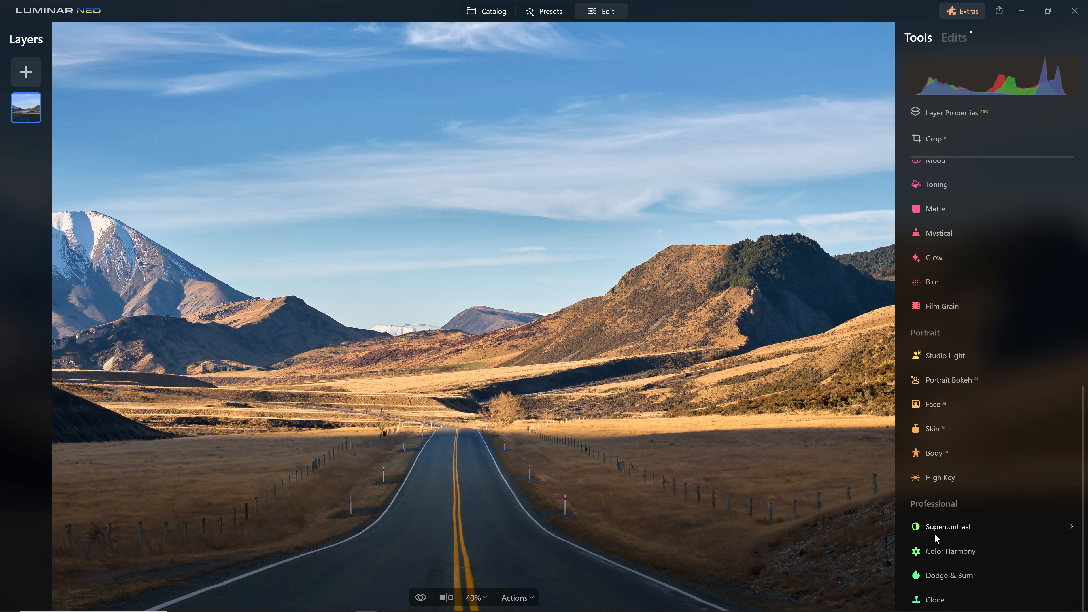
{"action": "left_click", "coordinate": [961, 528]}
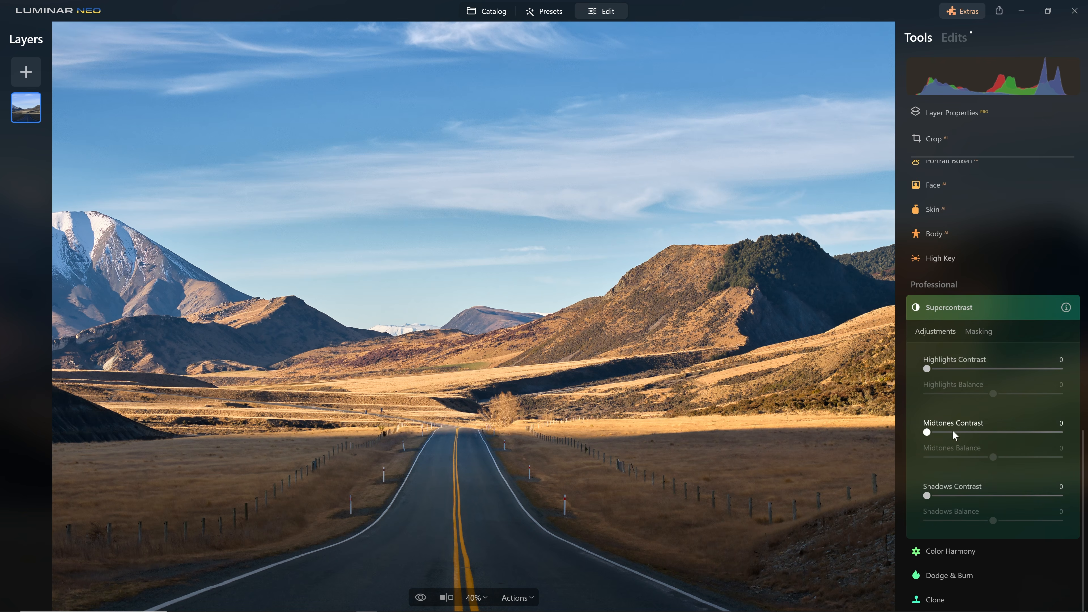
{"action": "left_click", "coordinate": [974, 553]}
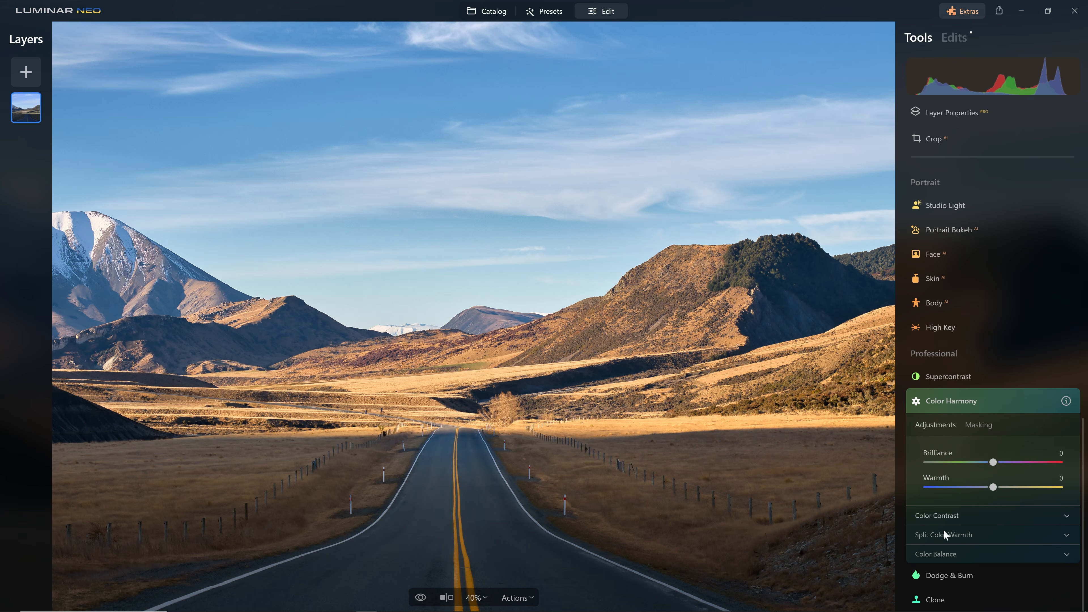
{"action": "left_click", "coordinate": [969, 519]}
{"action": "left_click", "coordinate": [932, 481]}
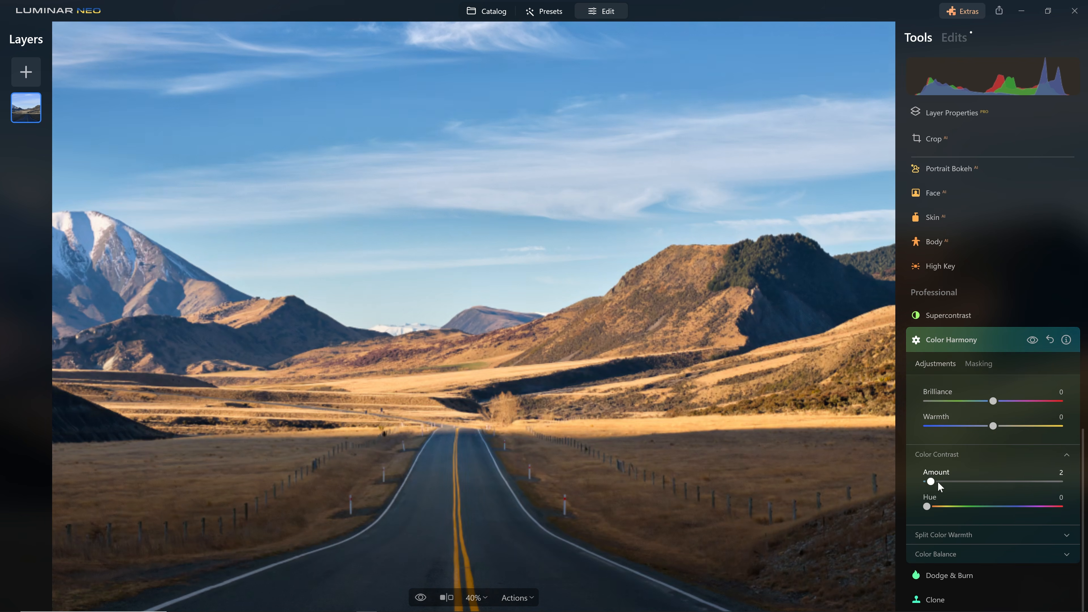
{"action": "left_click_drag", "start_coordinate": [961, 484], "coordinate": [997, 522]}
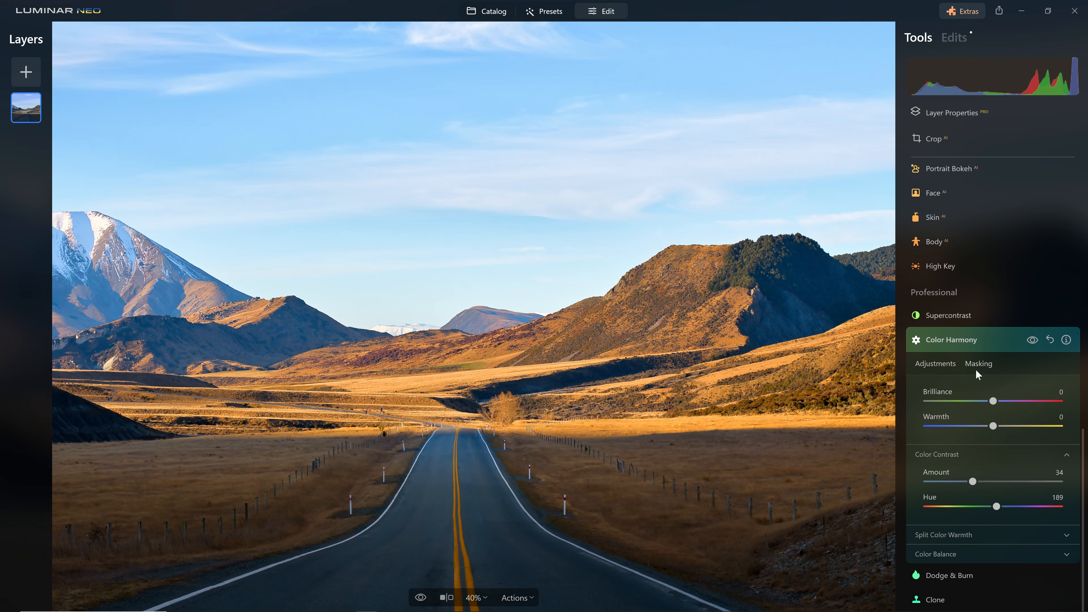
Compare the photo with and without the Color Harmony adjustment
{"action": "left_click", "coordinate": [1034, 344]}
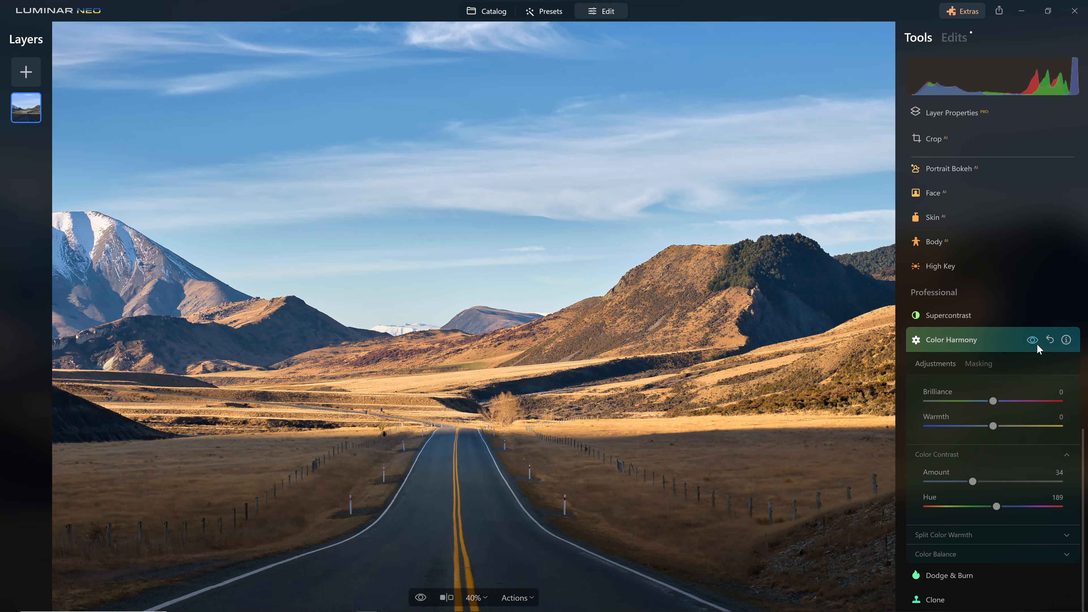
{"action": "left_click", "coordinate": [1037, 344]}
{"action": "left_click", "coordinate": [1037, 344]}
{"action": "left_click", "coordinate": [1037, 343]}
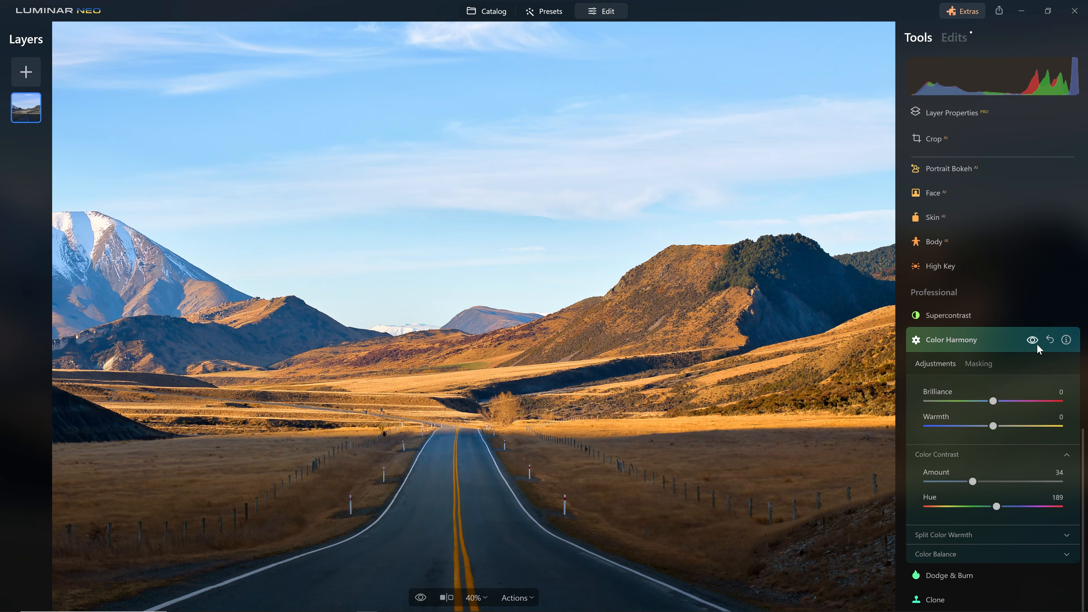
{"action": "left_click", "coordinate": [1037, 344]}
{"action": "left_click", "coordinate": [1038, 344]}
{"action": "left_click", "coordinate": [1037, 344]}
{"action": "left_click", "coordinate": [1037, 344]}
Brush the Color Harmony mask onto the sunlit valley and hills at strength 37, and reduce the brush size to 129
{"action": "left_click", "coordinate": [980, 364]}
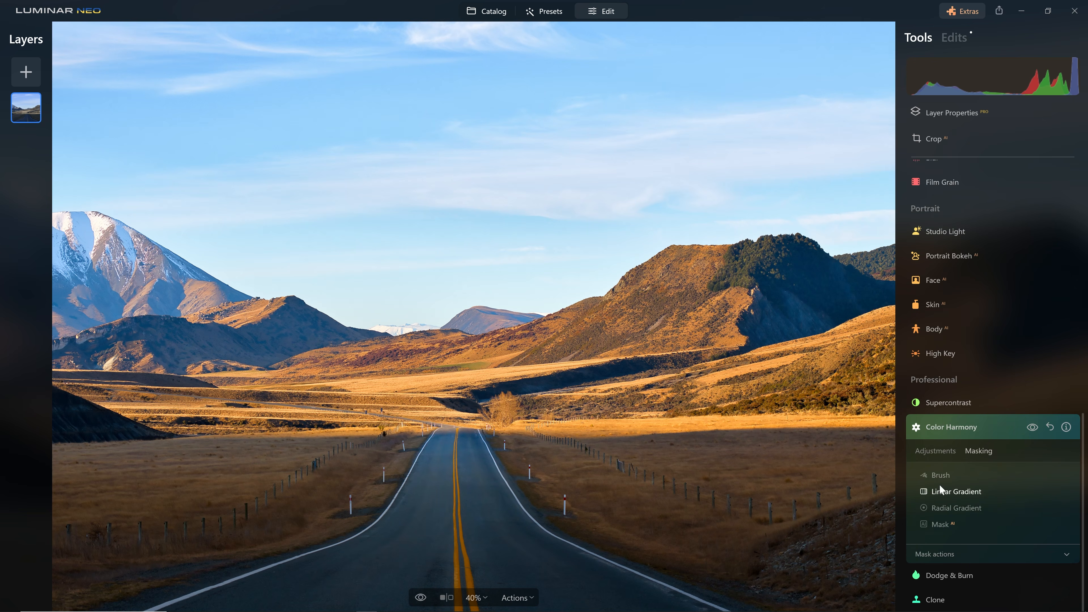
{"action": "left_click", "coordinate": [940, 476]}
{"action": "left_click_drag", "start_coordinate": [973, 574], "coordinate": [977, 576]}
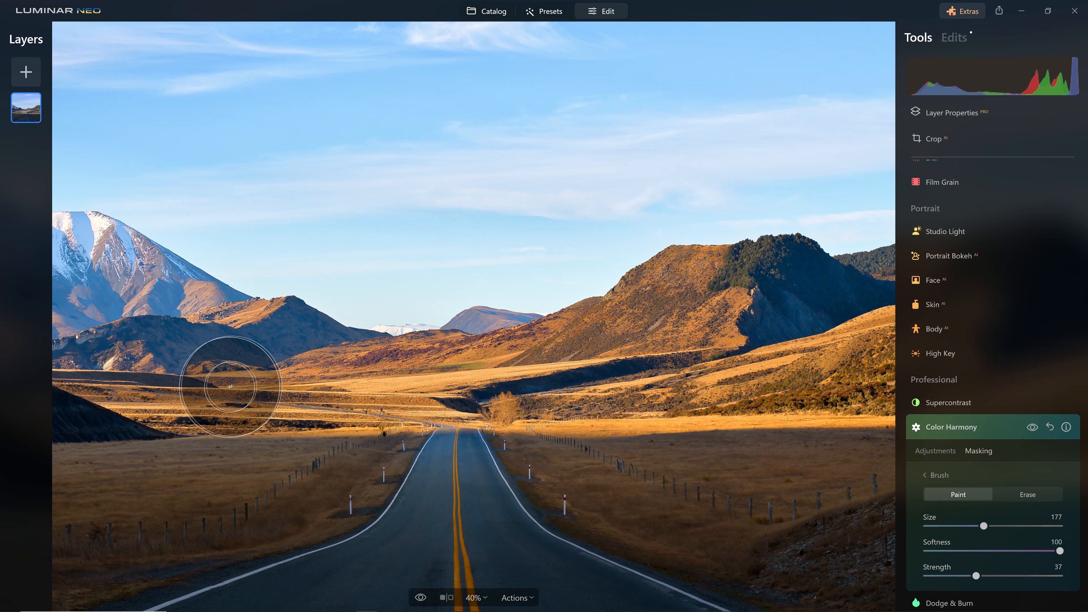
{"action": "left_click", "coordinate": [121, 396]}
{"action": "left_click_drag", "start_coordinate": [120, 396], "coordinate": [919, 376]}
{"action": "key", "text": "ctrl+z"}
{"action": "key", "text": "bracketleft"}
{"action": "key", "text": "bracketleft"}
{"action": "key", "text": "bracketleft"}
{"action": "key", "text": "bracketleft"}
{"action": "key", "text": "bracketleft"}
{"action": "key", "text": "bracketleft"}
{"action": "key", "text": "bracketleft"}
{"action": "key", "text": "bracketleft"}
{"action": "key", "text": "bracketleft"}
{"action": "key", "text": "bracketleft"}
{"action": "key", "text": "bracketleft"}
{"action": "key", "text": "bracketleft"}
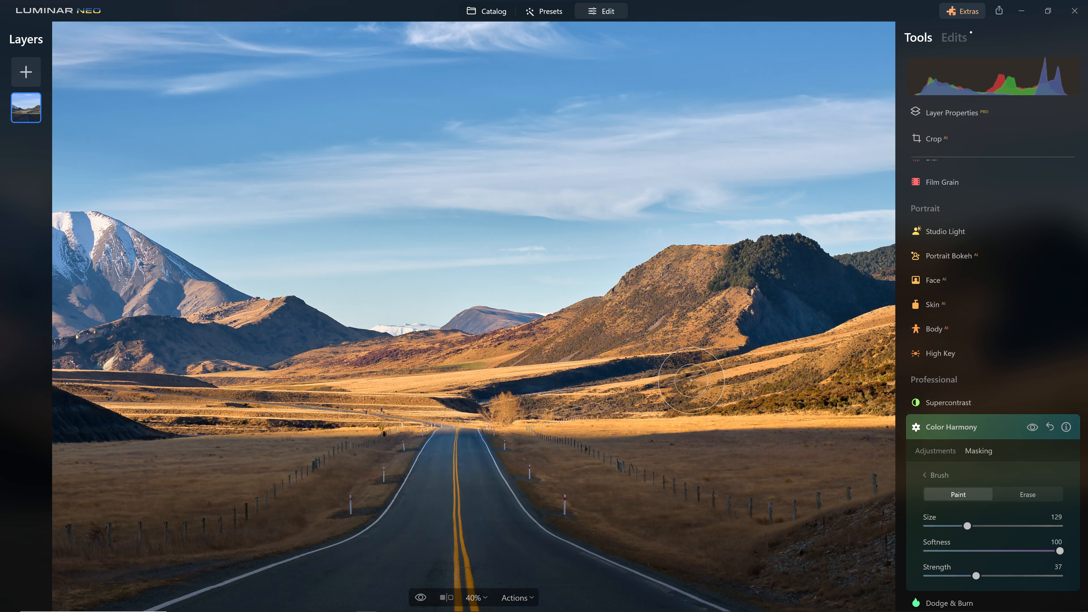
Erase the Color Harmony mask around the far end of the road with brush size 93 and strength 37
{"action": "left_click", "coordinate": [1016, 495]}
{"action": "key", "text": "bracketleft"}
{"action": "key", "text": "bracketleft"}
{"action": "key", "text": "bracketleft"}
{"action": "key", "text": "bracketleft"}
{"action": "key", "text": "bracketleft"}
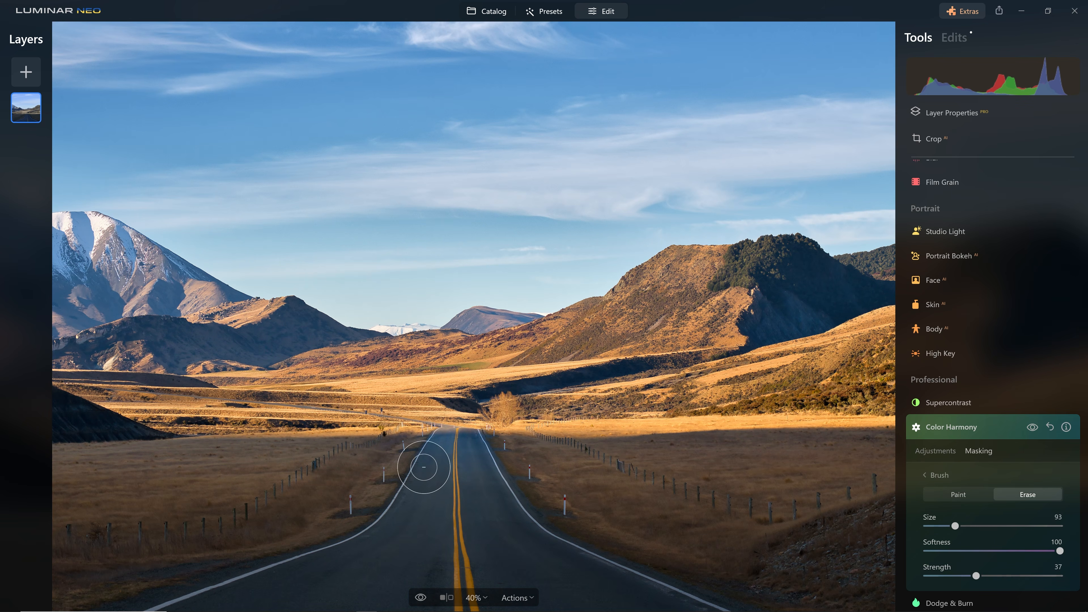
{"action": "key", "text": "ctrl+shift+z"}
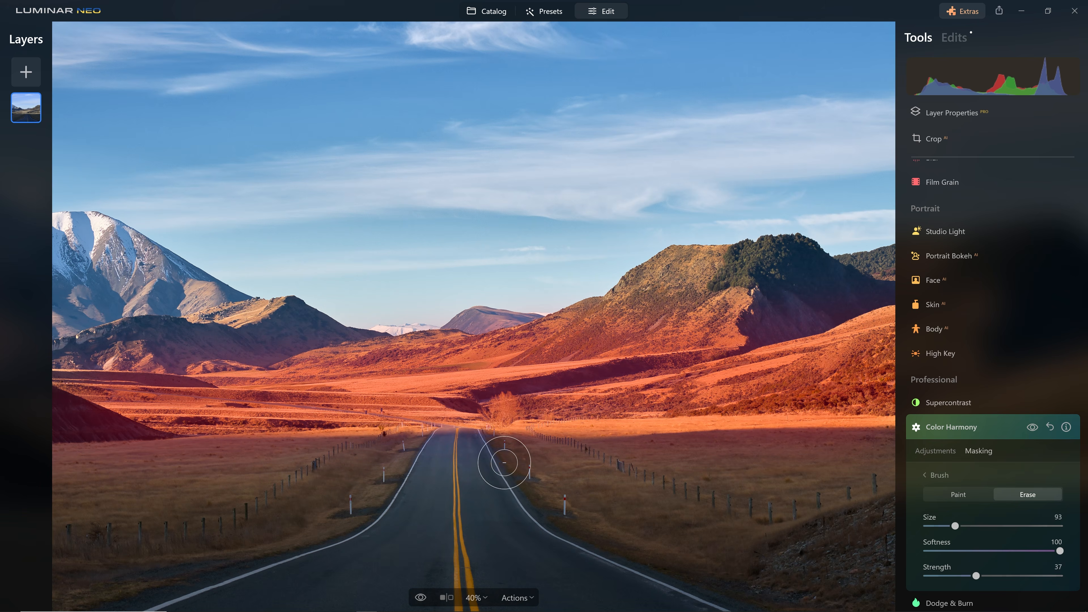
Compare the photo with and without the masked Color Harmony adjustment, and close the tool
{"action": "left_click", "coordinate": [1031, 429]}
{"action": "left_click", "coordinate": [1034, 429]}
{"action": "left_click", "coordinate": [1032, 428]}
{"action": "left_click", "coordinate": [1032, 427]}
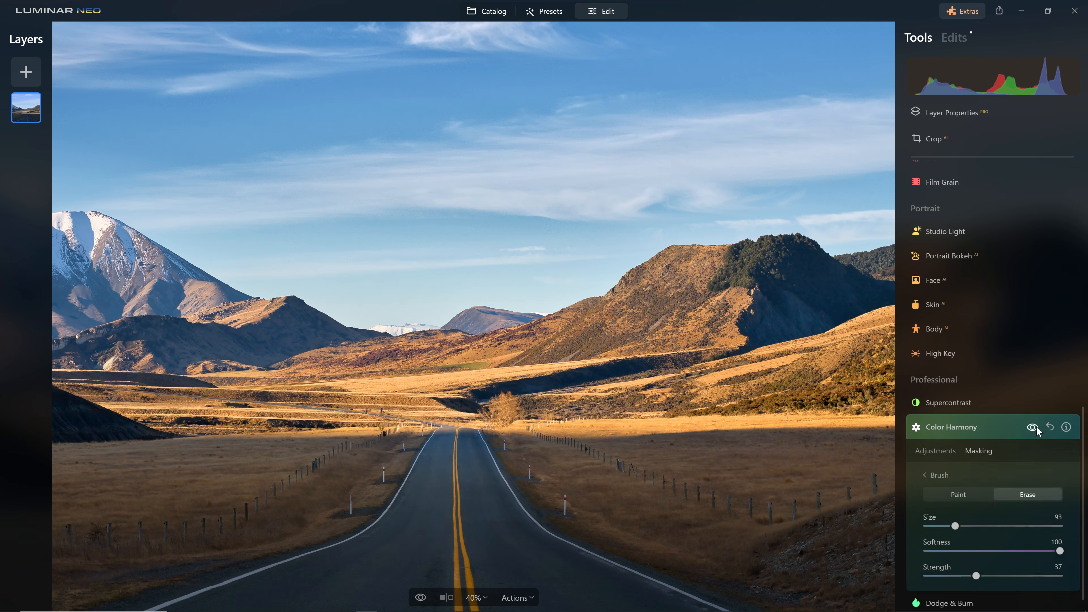
{"action": "left_click", "coordinate": [1032, 427]}
{"action": "left_click", "coordinate": [1032, 427]}
{"action": "left_click", "coordinate": [969, 438]}
Try Color Contrast at Amount 100 and Hue 52 in a new Color Harmony adjustment, and reset it
{"action": "scroll", "coordinate": [486, 266], "scroll_direction": "up", "scroll_amount": 3}
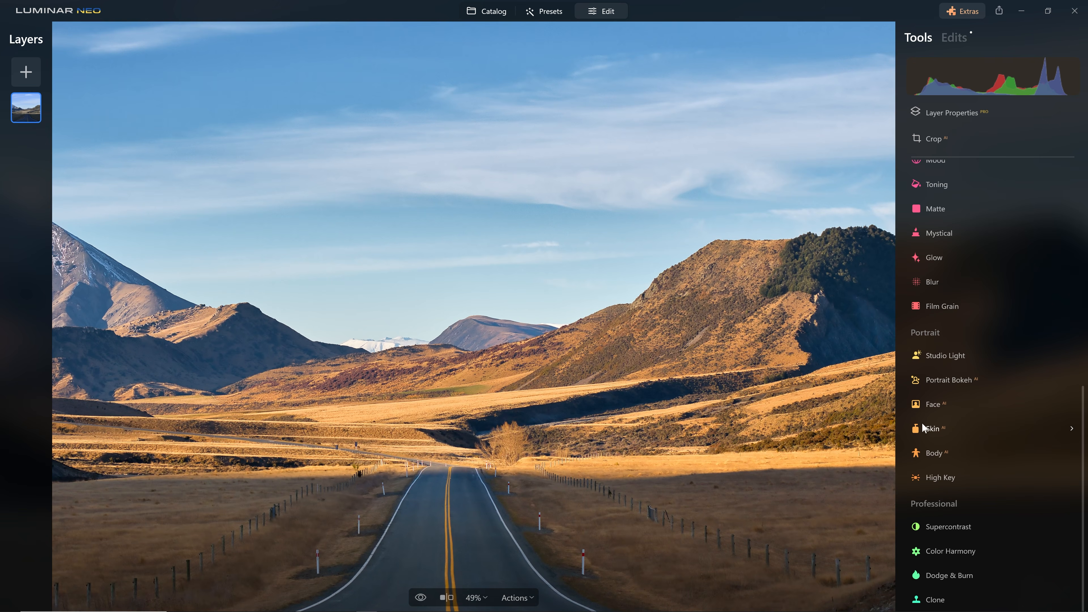
{"action": "left_click", "coordinate": [960, 552]}
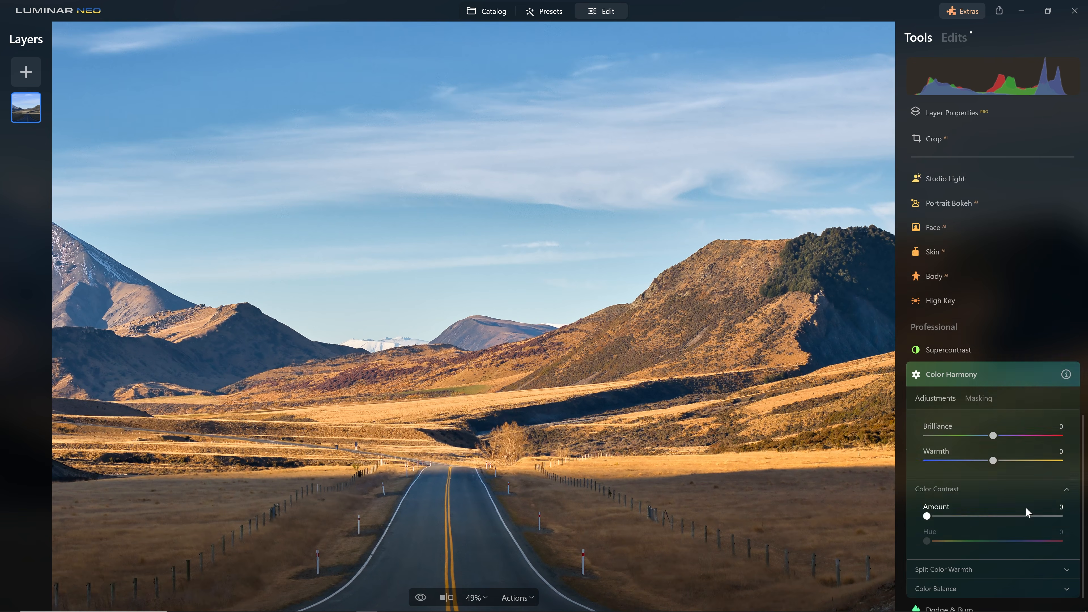
{"action": "left_click_drag", "start_coordinate": [934, 482], "coordinate": [1065, 483]}
{"action": "mouse_move", "coordinate": [927, 505]}
{"action": "left_mouse_down"}
{"action": "mouse_move", "coordinate": [1010, 529]}
{"action": "mouse_move", "coordinate": [946, 514]}
{"action": "left_mouse_up"}
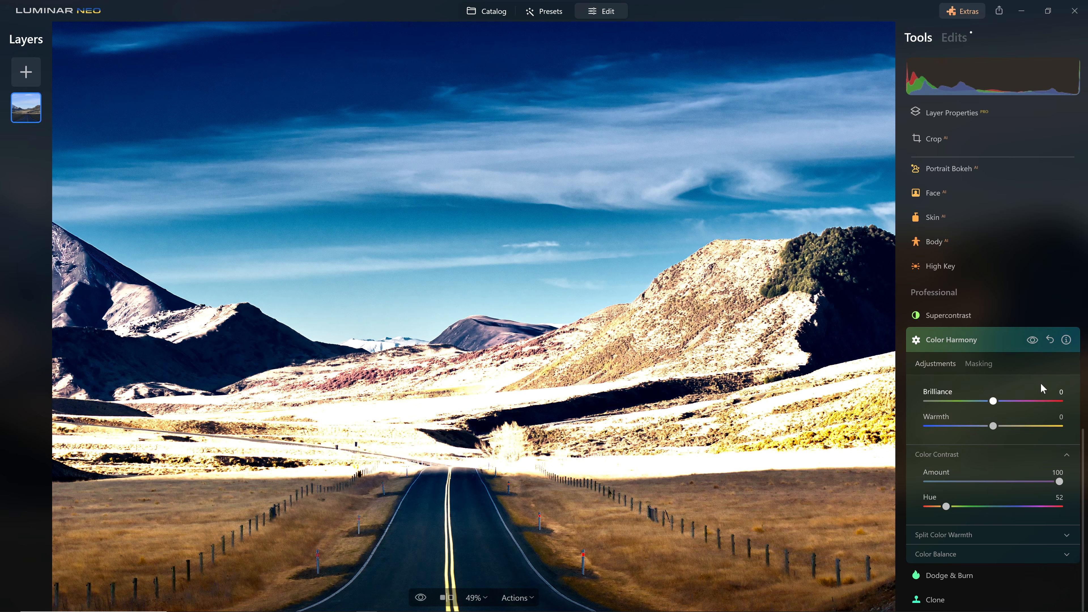
{"action": "left_click", "coordinate": [1049, 341]}
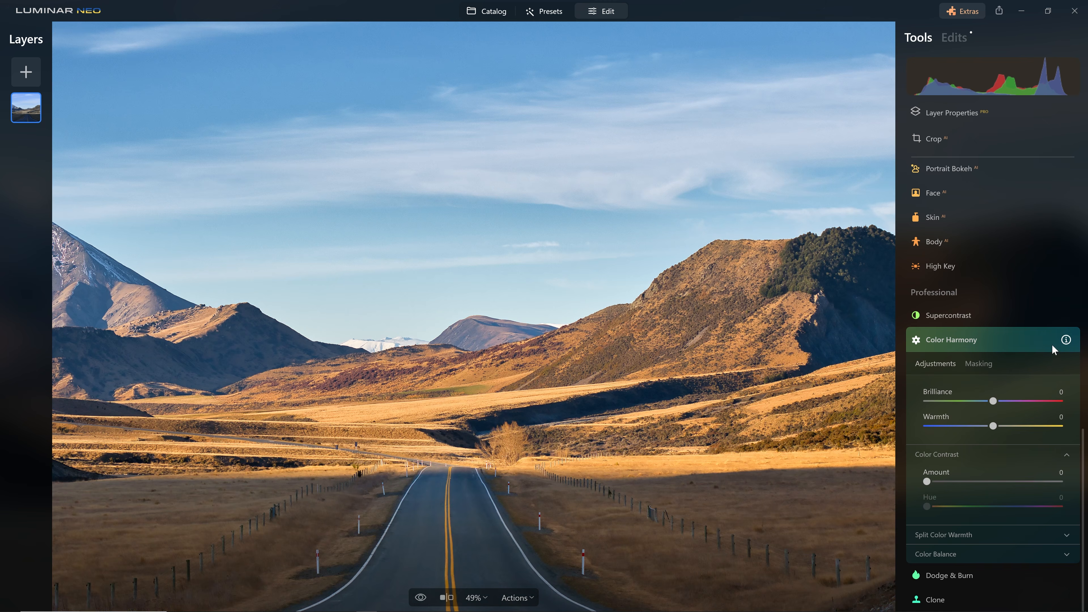
Darken the sky in a new Color adjustment by setting HSL Luminance to Cyan -64, Blue -100 and Purple -40
{"action": "left_click", "coordinate": [990, 343]}
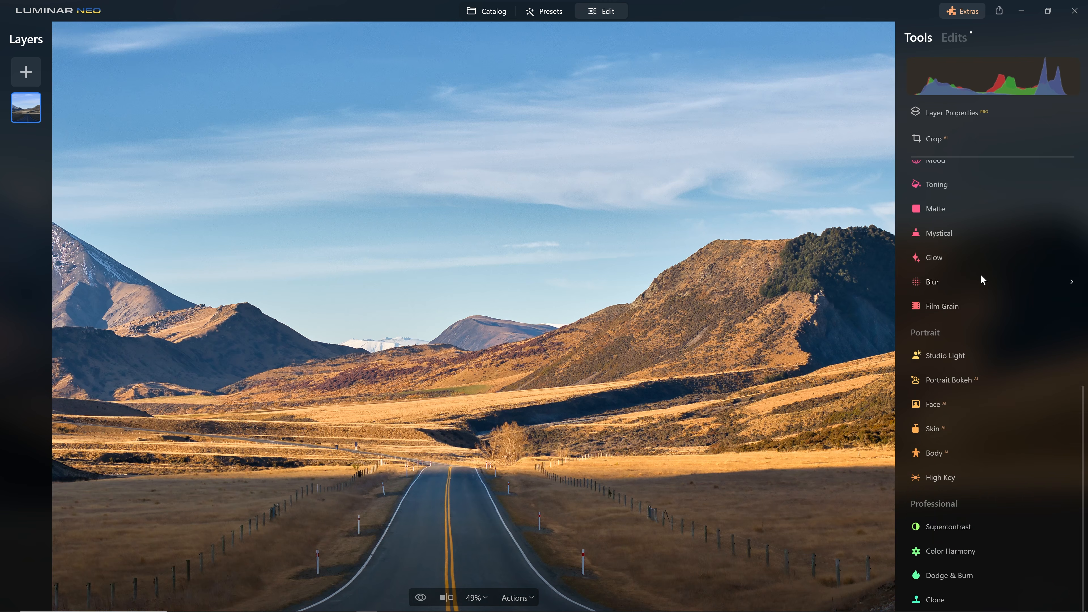
{"action": "scroll", "coordinate": [983, 281], "scroll_direction": "up", "scroll_amount": 10}
{"action": "left_click", "coordinate": [965, 319]}
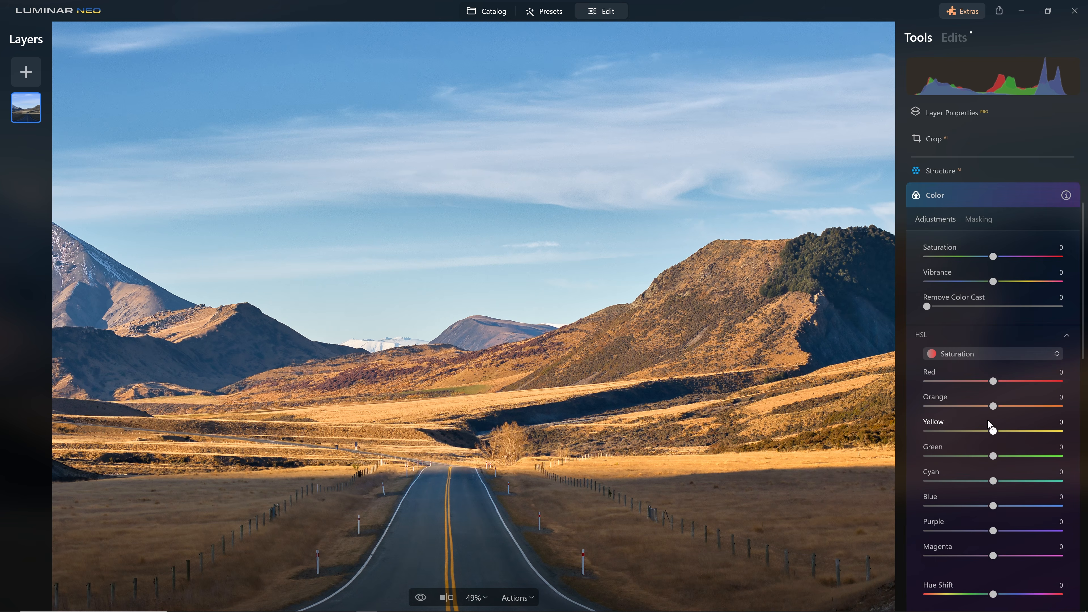
{"action": "scroll", "coordinate": [989, 422], "scroll_direction": "down", "scroll_amount": 2}
{"action": "left_click", "coordinate": [989, 285]}
{"action": "left_click", "coordinate": [987, 342]}
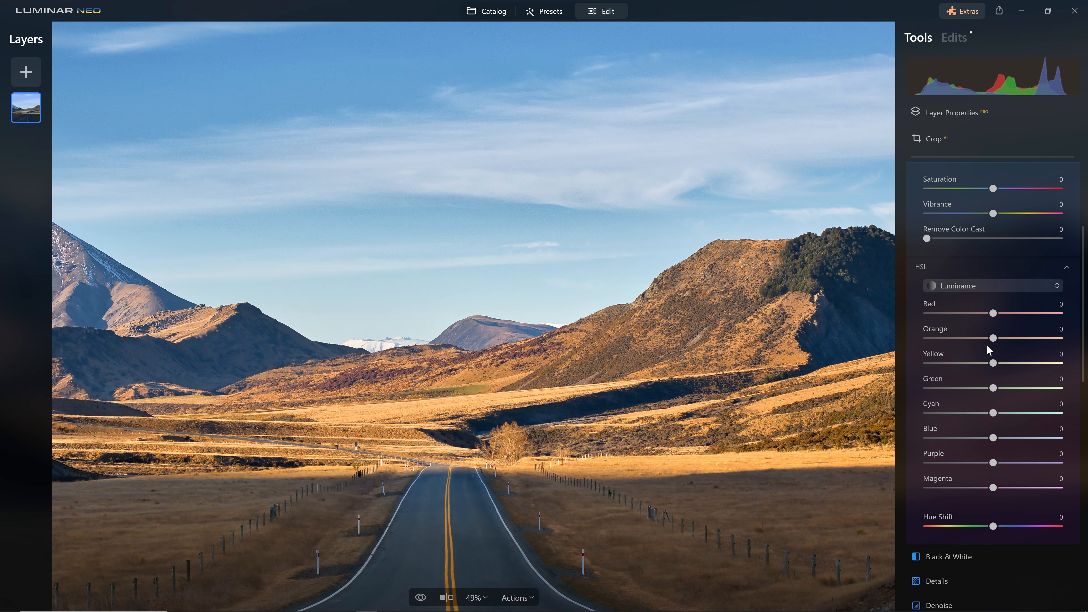
{"action": "left_click_drag", "start_coordinate": [977, 422], "coordinate": [928, 413]}
{"action": "left_click_drag", "start_coordinate": [993, 437], "coordinate": [930, 435]}
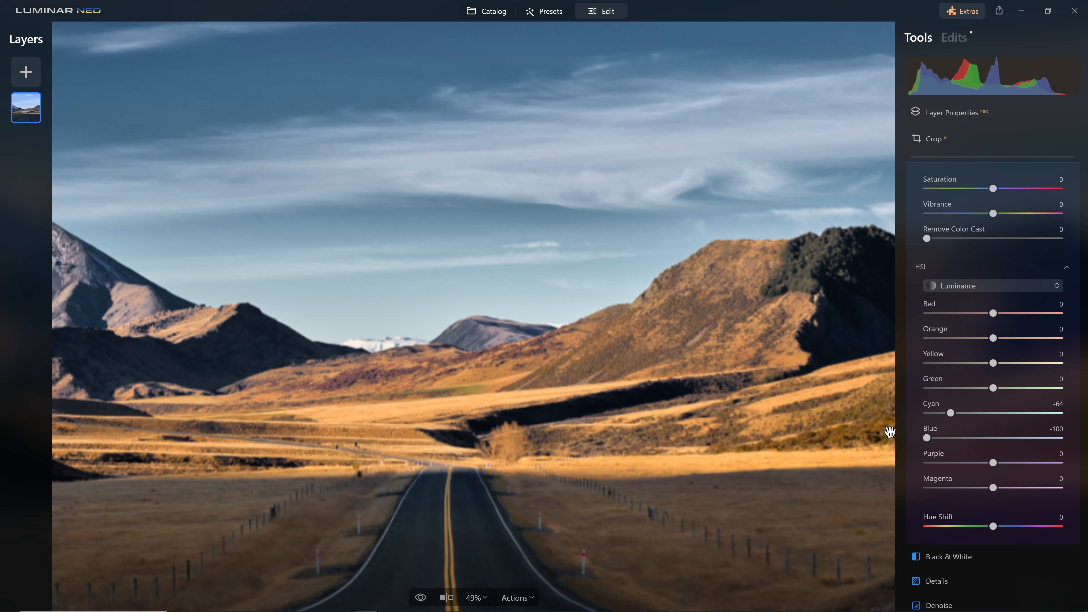
{"action": "left_click_drag", "start_coordinate": [993, 463], "coordinate": [966, 463]}
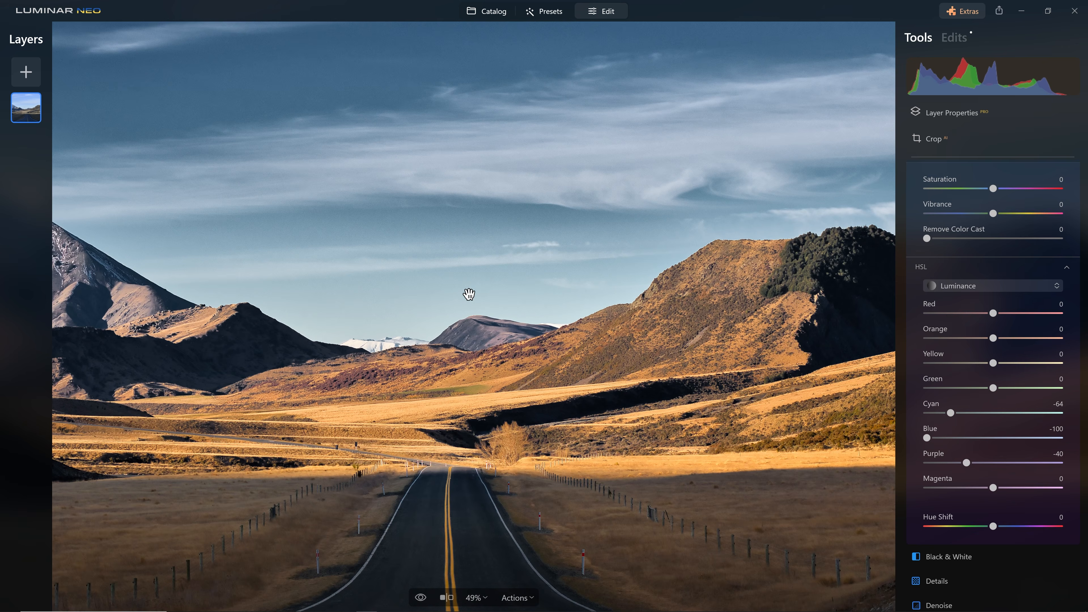
Set the Cyan luminance to -35 and compare the sky with and without the Color adjustment
{"action": "scroll", "coordinate": [409, 329], "scroll_direction": "up", "scroll_amount": 2}
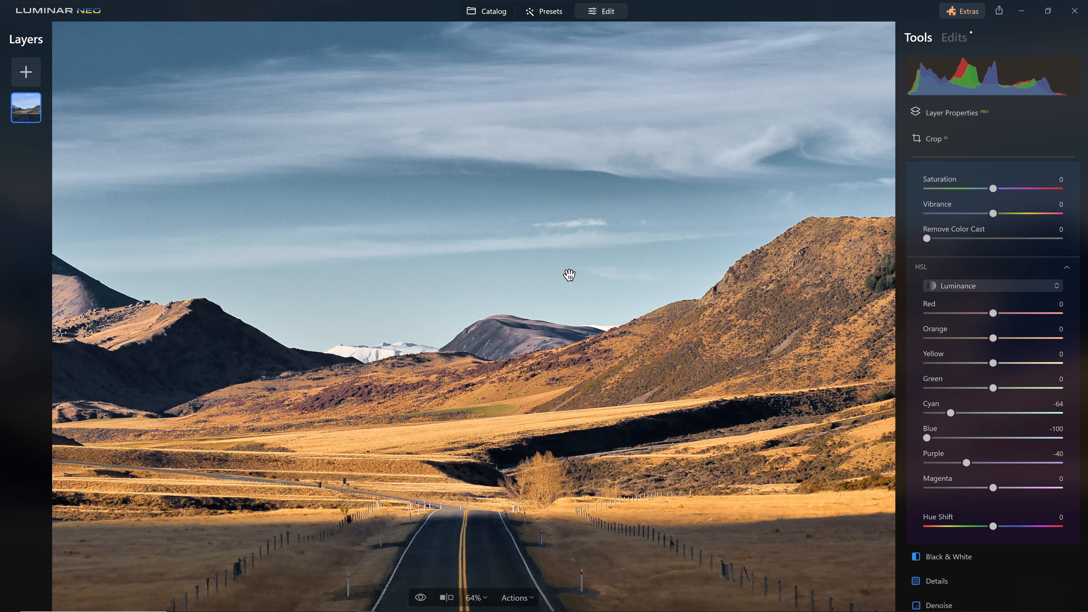
{"action": "mouse_move", "coordinate": [950, 413]}
{"action": "left_mouse_down"}
{"action": "mouse_move", "coordinate": [980, 413]}
{"action": "mouse_move", "coordinate": [969, 421]}
{"action": "left_mouse_up"}
{"action": "left_click_drag", "start_coordinate": [496, 240], "coordinate": [722, 542]}
{"action": "left_click_drag", "start_coordinate": [607, 239], "coordinate": [702, 456]}
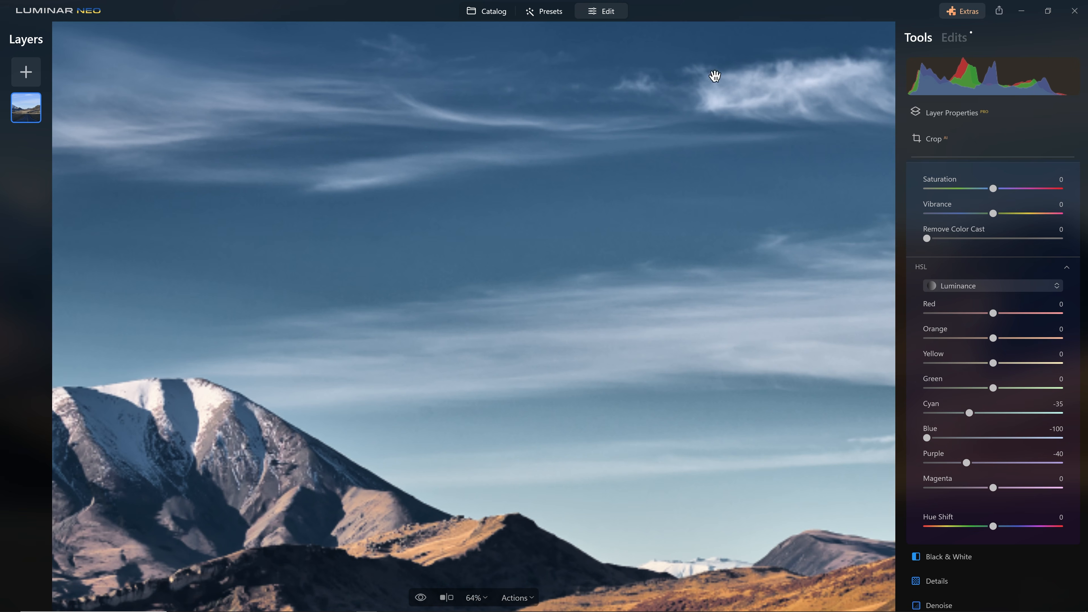
{"action": "scroll", "coordinate": [1043, 284], "scroll_direction": "up", "scroll_amount": 5}
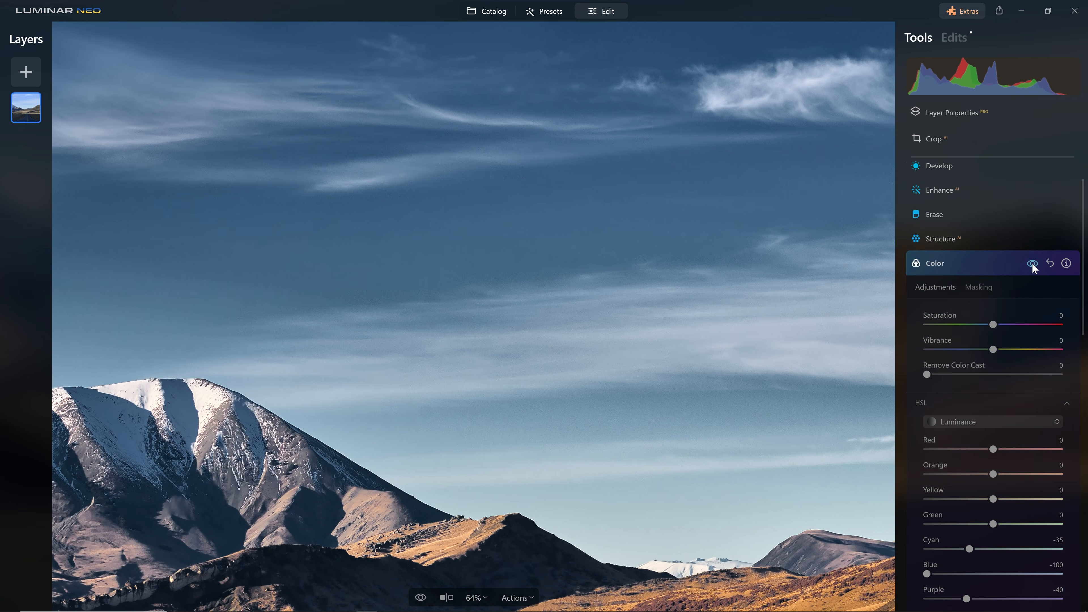
{"action": "left_click", "coordinate": [1034, 265]}
{"action": "left_click", "coordinate": [1041, 267]}
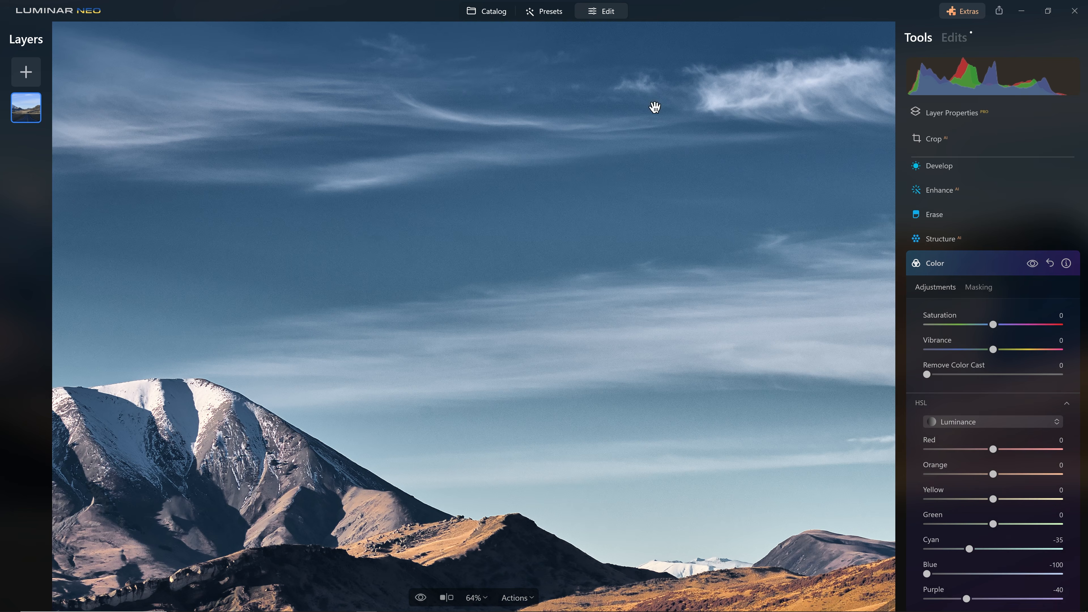
{"action": "scroll", "coordinate": [714, 290], "scroll_direction": "down", "scroll_amount": 3}
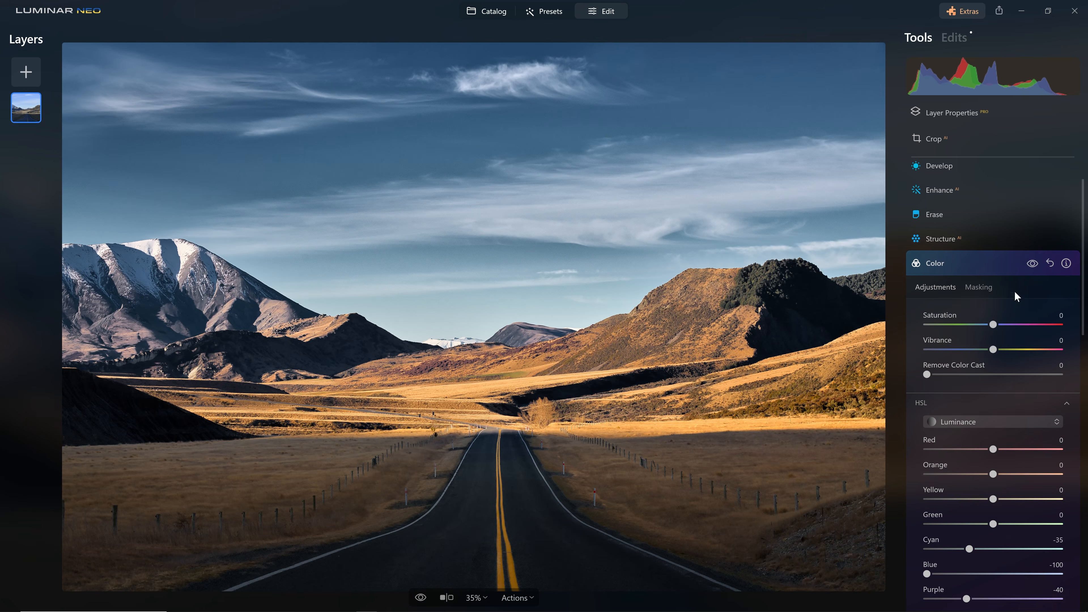
{"action": "left_click", "coordinate": [1031, 266]}
{"action": "left_click", "coordinate": [1031, 266]}
Set the luminance to Cyan -12 and Blue -30, compare the photo with and without the adjustment, and close the tool
{"action": "scroll", "coordinate": [986, 366], "scroll_direction": "down", "scroll_amount": 3}
{"action": "left_click_drag", "start_coordinate": [969, 412], "coordinate": [972, 439]}
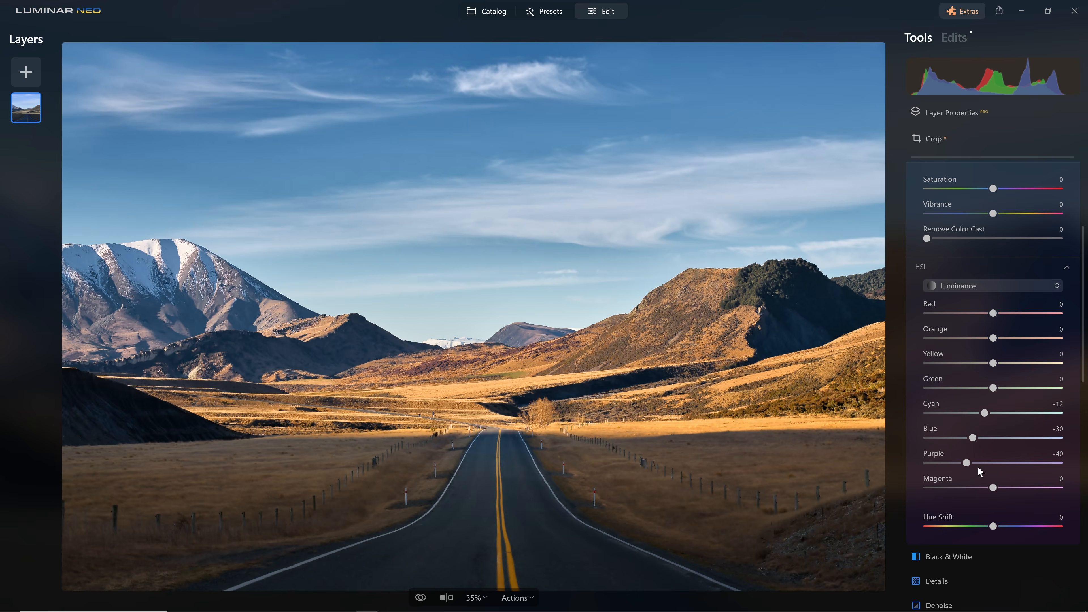
{"action": "scroll", "coordinate": [1057, 314], "scroll_direction": "up", "scroll_amount": 4}
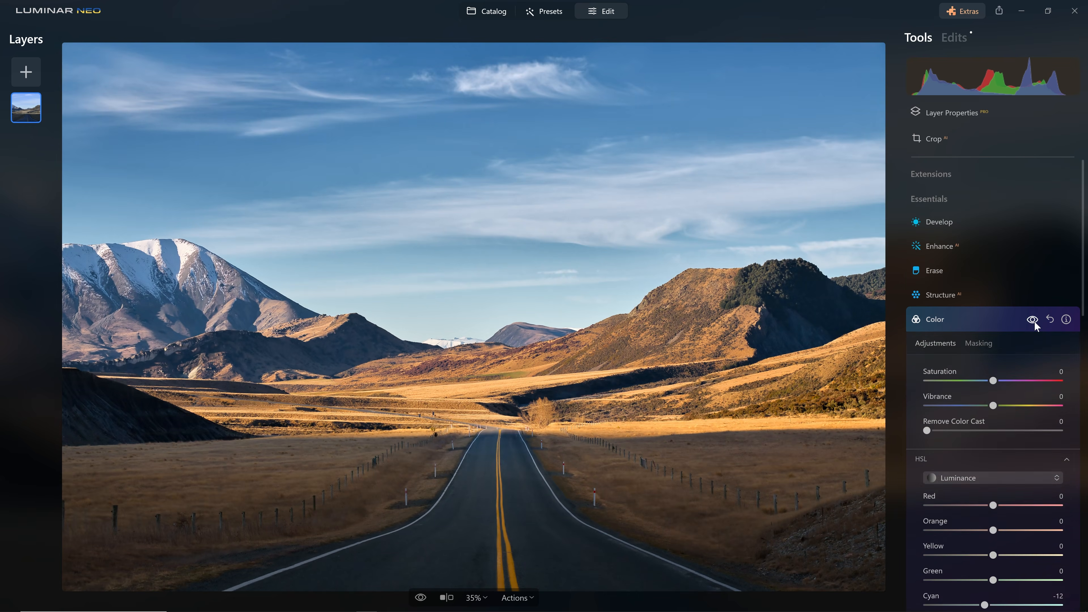
{"action": "left_click", "coordinate": [1034, 320]}
{"action": "left_click", "coordinate": [1035, 320]}
{"action": "left_click", "coordinate": [985, 320]}
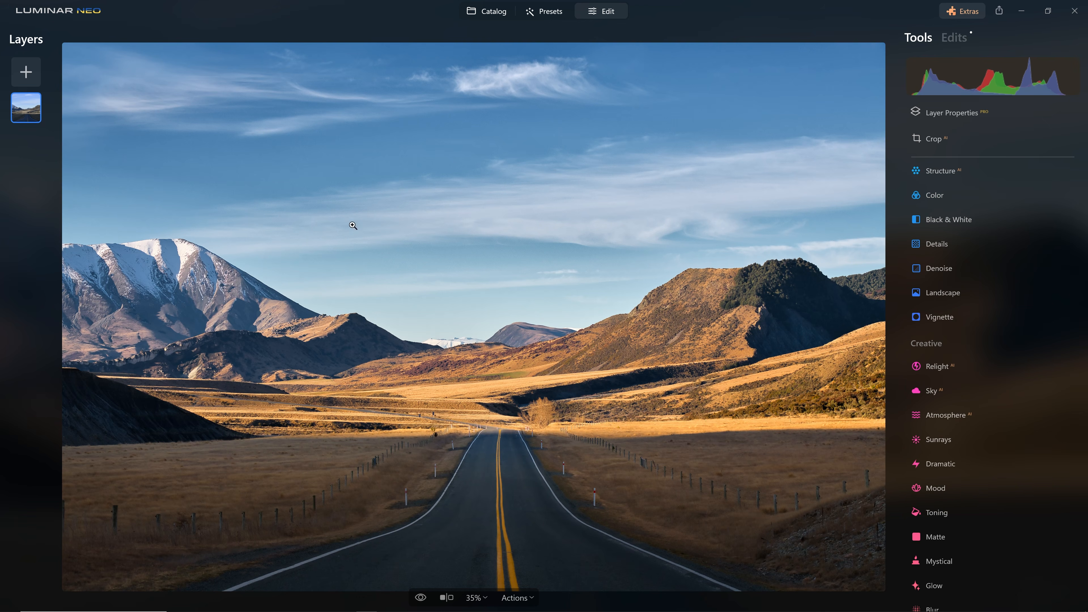
Try a vignette with Amount -100, Size 32, Roundness -35, Feather 100 and Inner Light 9
{"action": "left_click", "coordinate": [969, 317]}
{"action": "left_click_drag", "start_coordinate": [996, 381], "coordinate": [927, 371]}
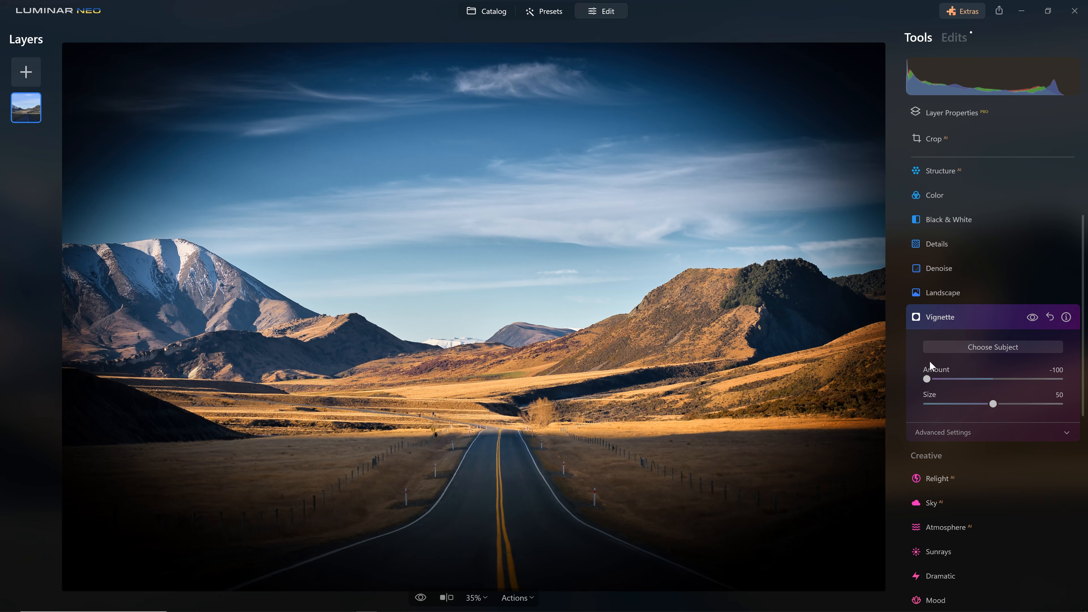
{"action": "left_click_drag", "start_coordinate": [993, 408], "coordinate": [970, 404]}
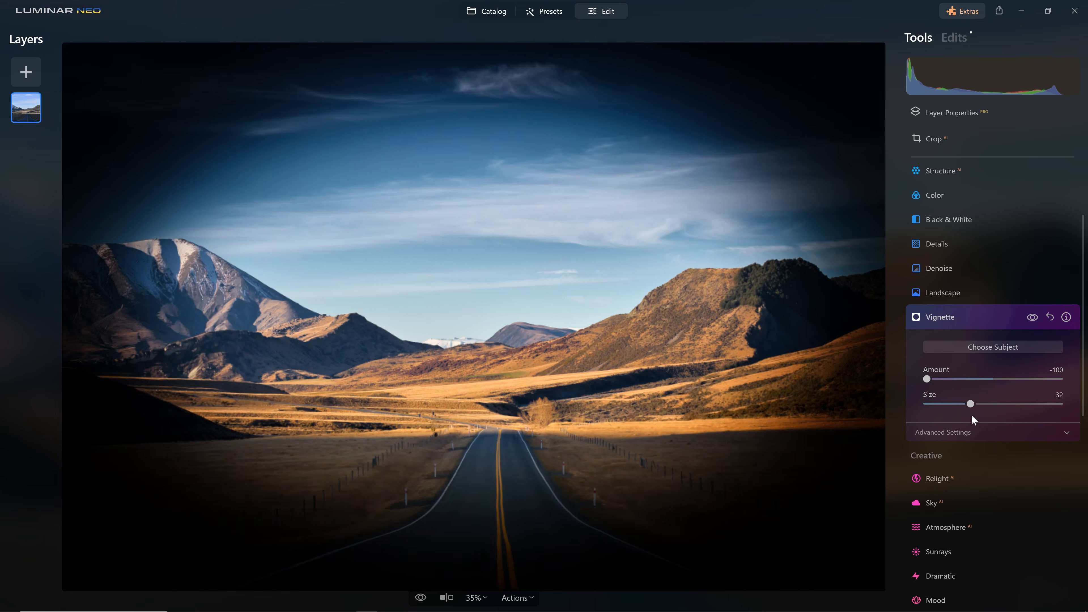
{"action": "left_click", "coordinate": [990, 432]}
{"action": "left_click_drag", "start_coordinate": [994, 460], "coordinate": [1062, 497]}
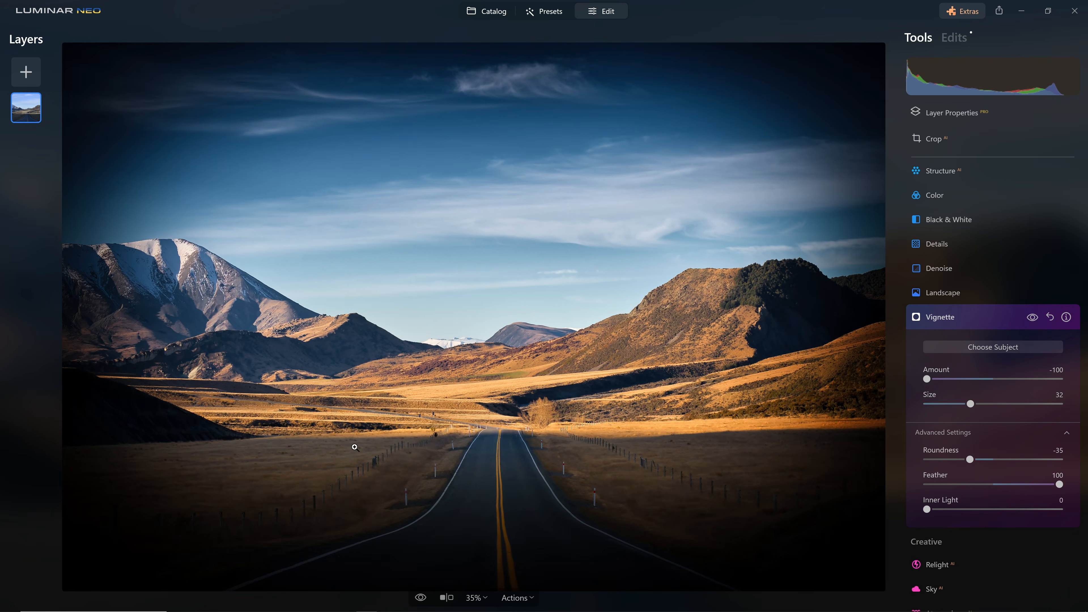
{"action": "mouse_move", "coordinate": [930, 510]}
{"action": "left_mouse_down"}
{"action": "mouse_move", "coordinate": [954, 524]}
{"action": "mouse_move", "coordinate": [910, 505]}
{"action": "left_mouse_up"}
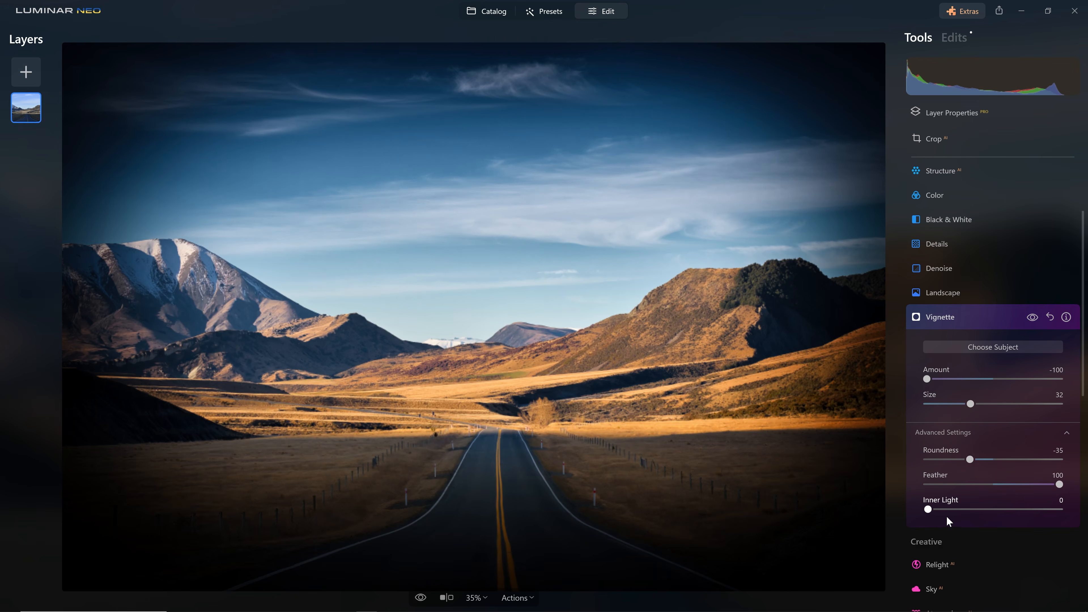
{"action": "left_click", "coordinate": [940, 514]}
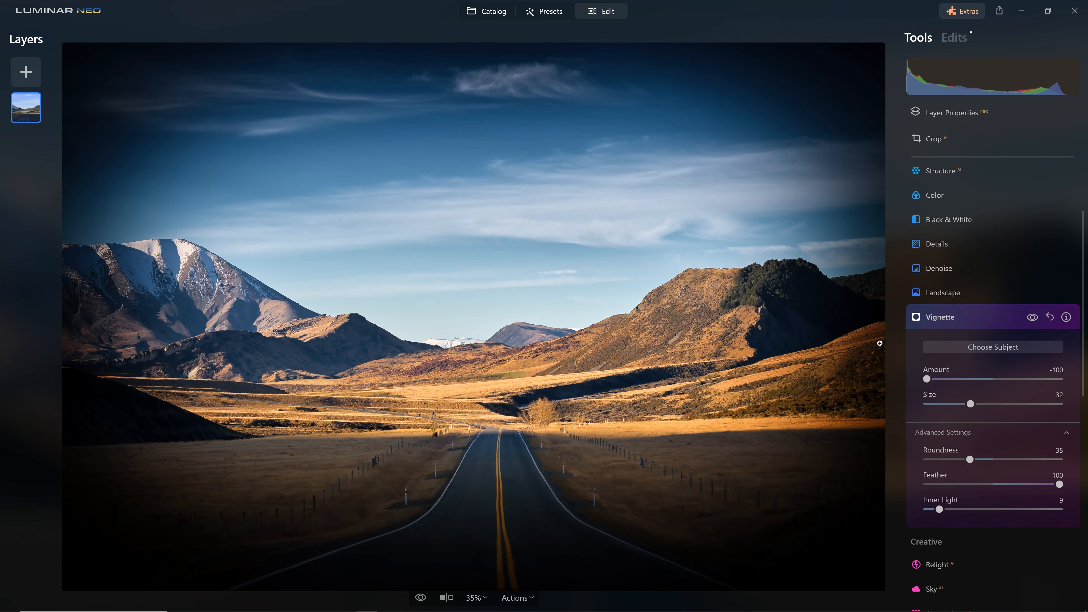
Try the vignette at Amount -58, compare the photo with and without it, and reset the vignette
{"action": "left_click_drag", "start_coordinate": [925, 379], "coordinate": [958, 383]}
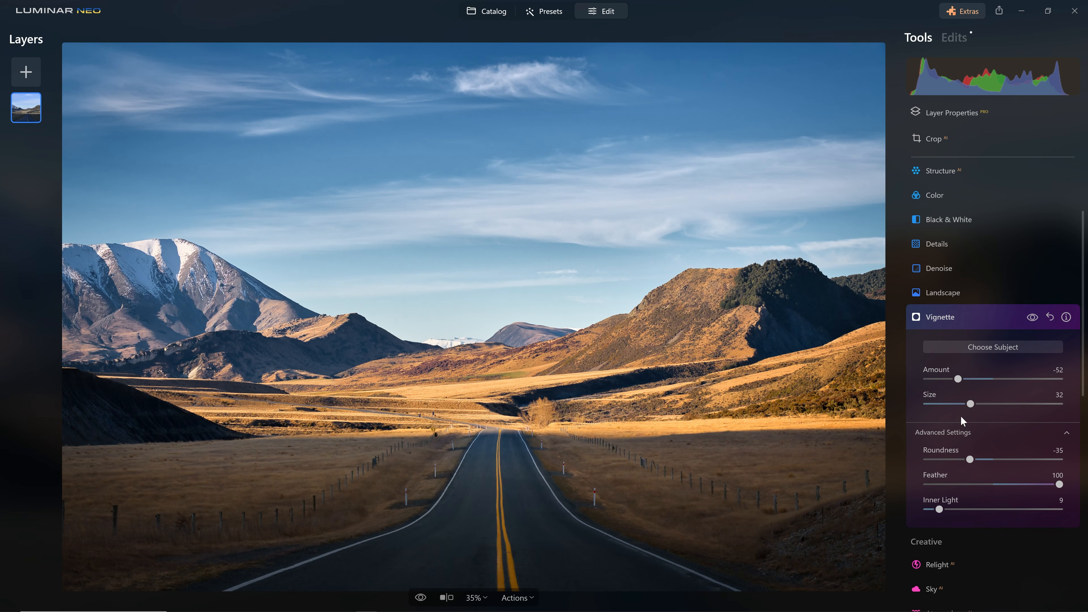
{"action": "left_click_drag", "start_coordinate": [958, 379], "coordinate": [954, 379]}
{"action": "left_click", "coordinate": [1032, 321]}
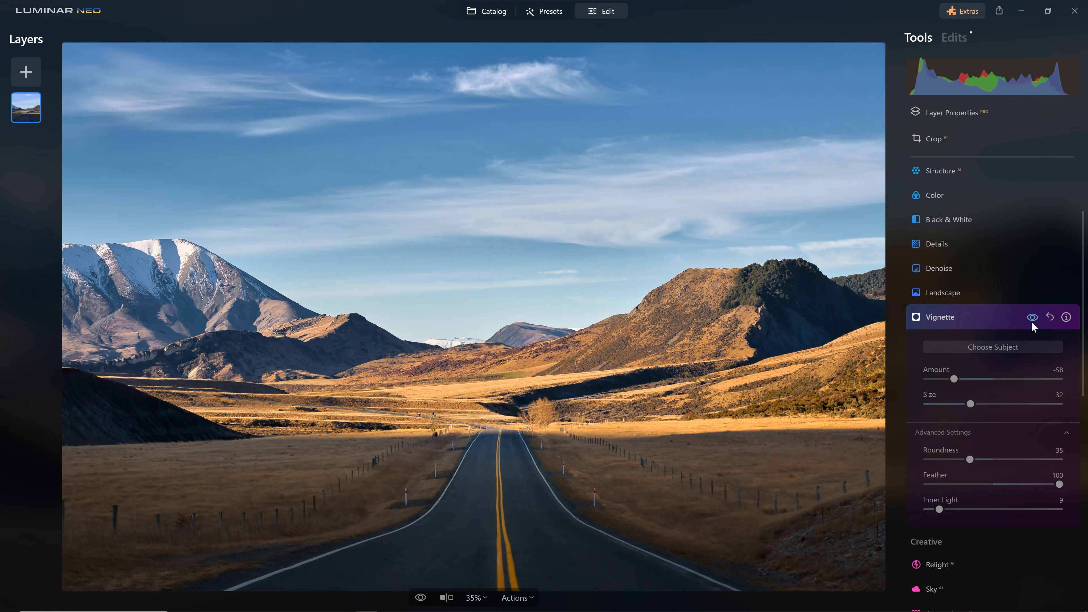
{"action": "left_click", "coordinate": [1031, 321]}
{"action": "left_click", "coordinate": [1029, 322]}
{"action": "left_click", "coordinate": [1030, 324]}
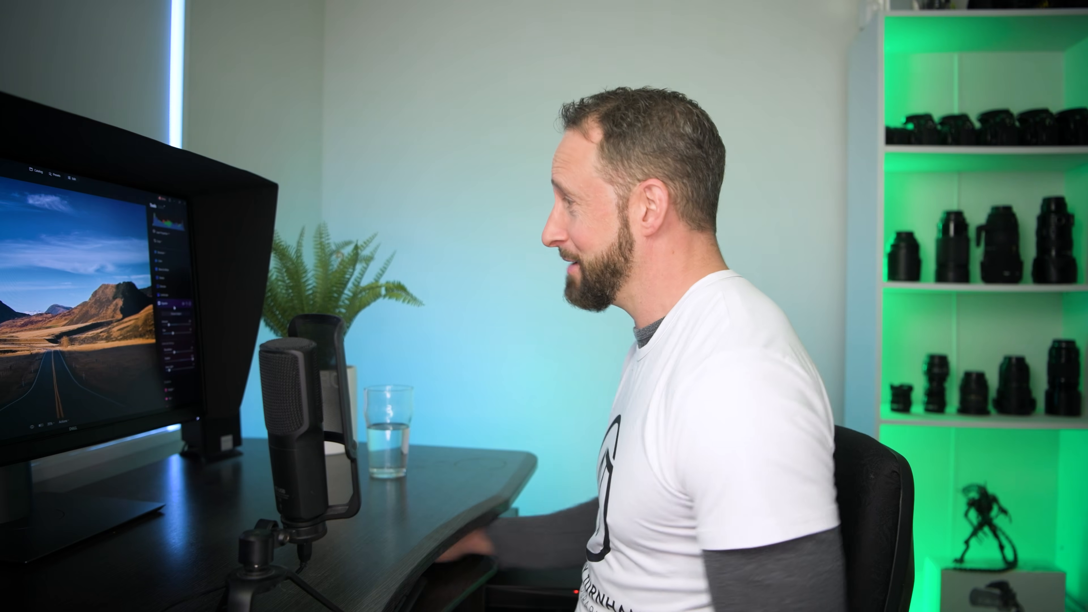
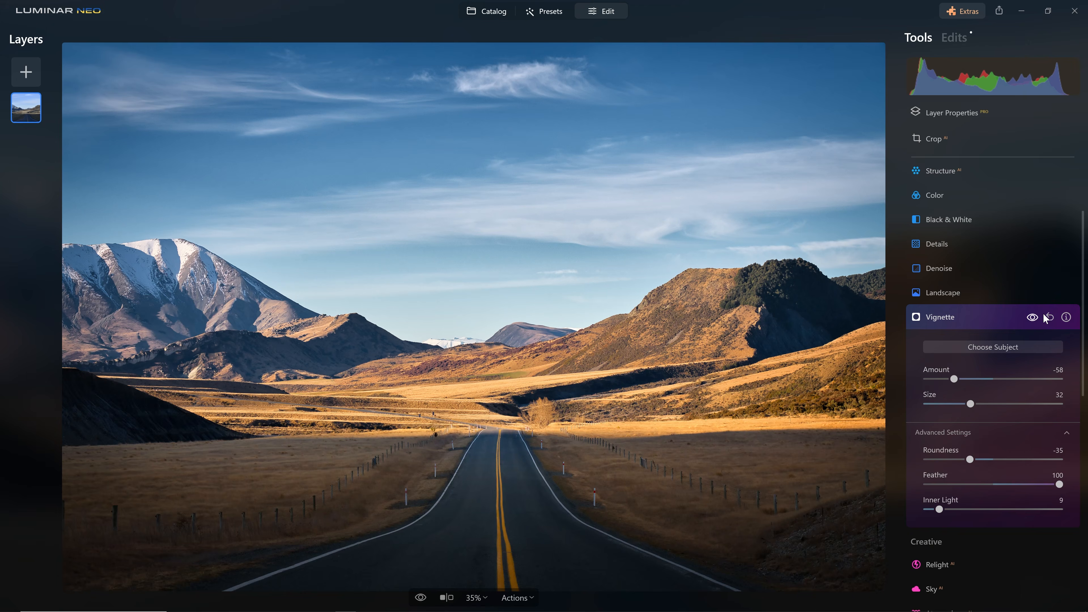
{"action": "left_click", "coordinate": [1050, 318]}
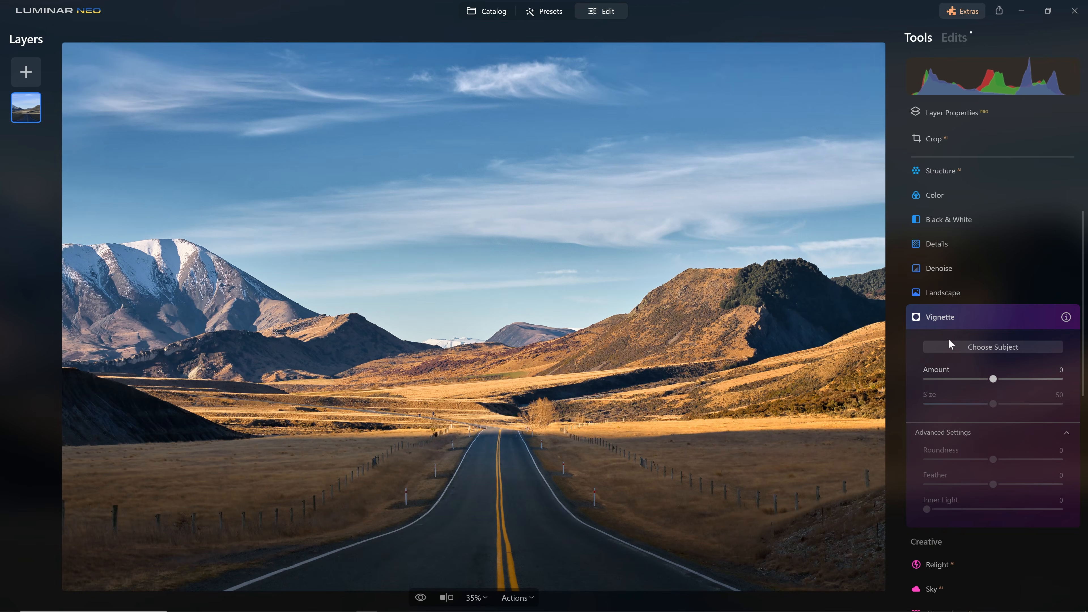
{"action": "left_click", "coordinate": [1032, 317]}
Delete the unused Vignette and the empty upper Color Harmony adjustment from the list of applied edits
{"action": "left_click", "coordinate": [953, 36]}
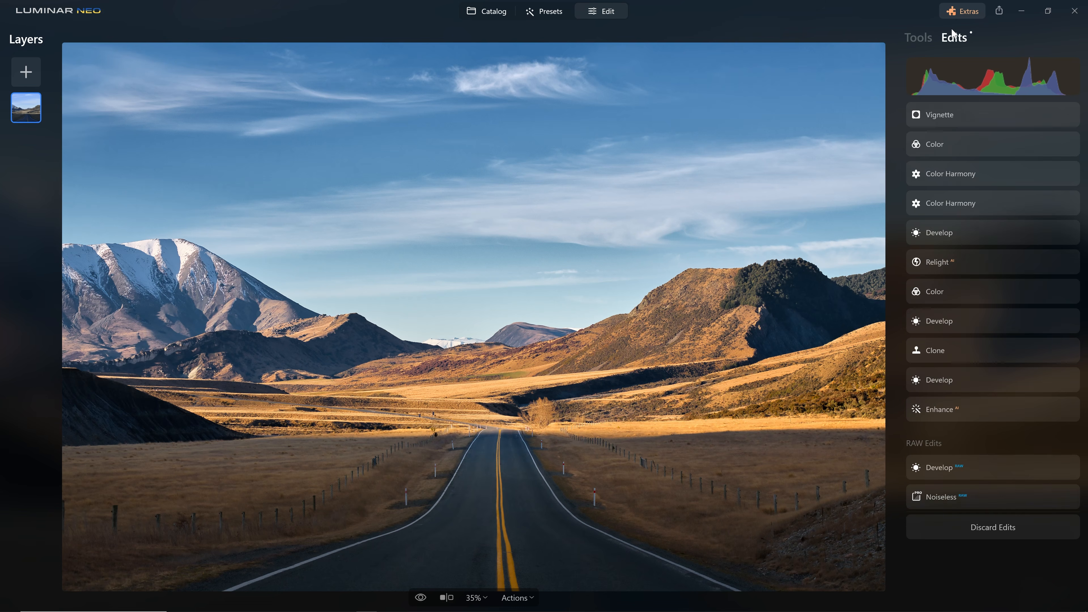
{"action": "left_click", "coordinate": [961, 115]}
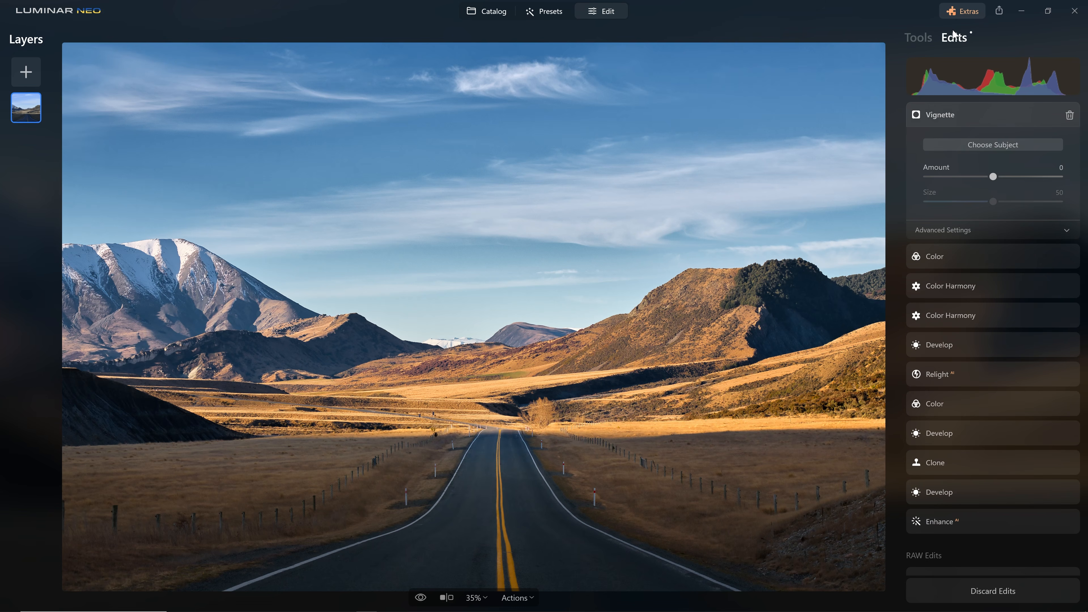
{"action": "left_click", "coordinate": [1070, 115]}
{"action": "left_click", "coordinate": [1020, 117]}
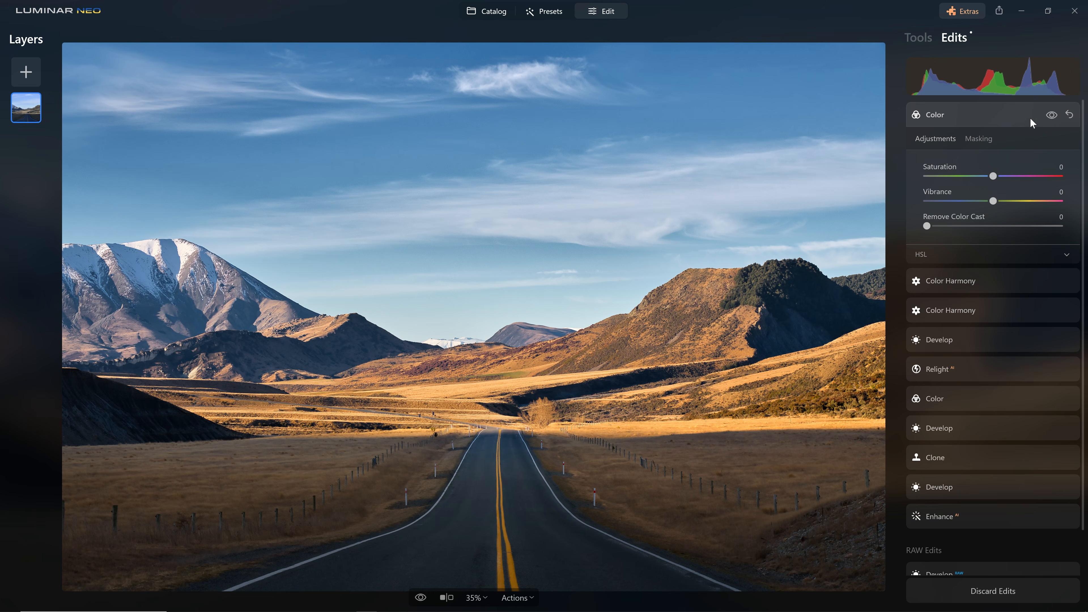
{"action": "left_click", "coordinate": [1004, 276]}
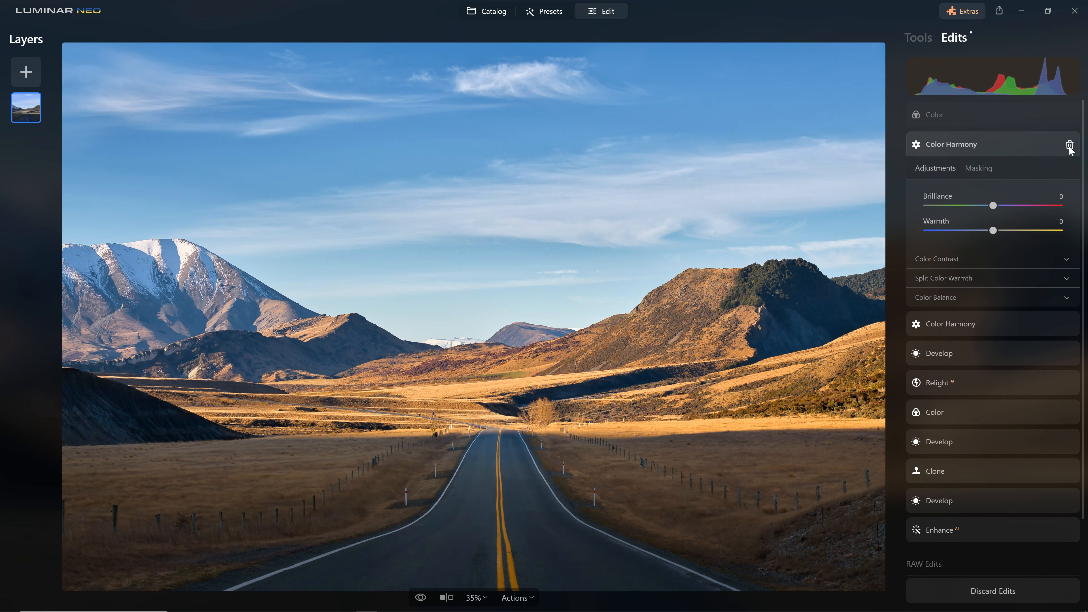
{"action": "left_click", "coordinate": [1069, 146]}
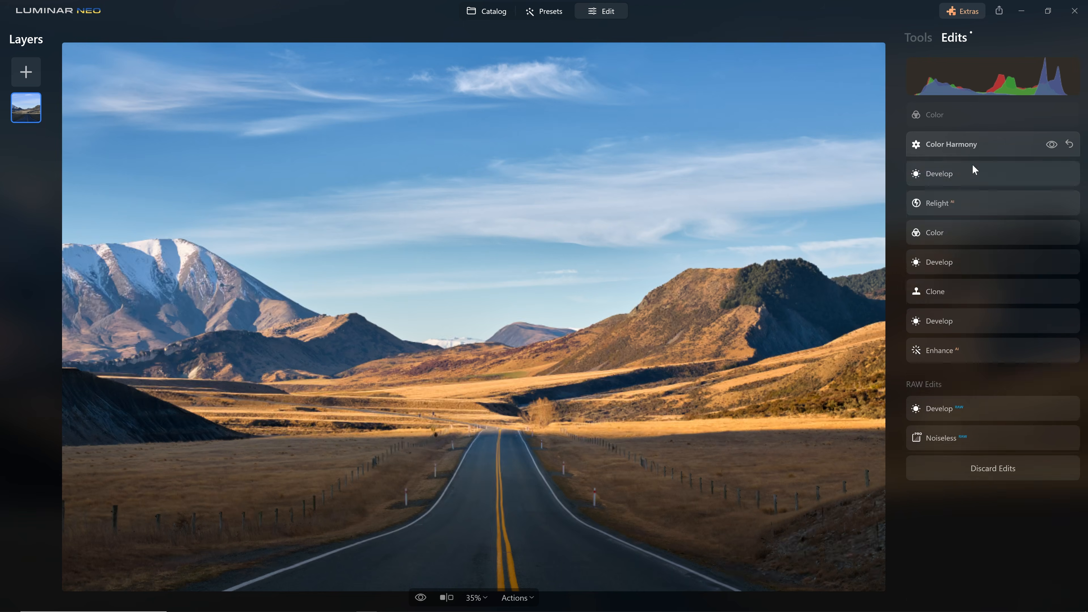
{"action": "left_click", "coordinate": [972, 115]}
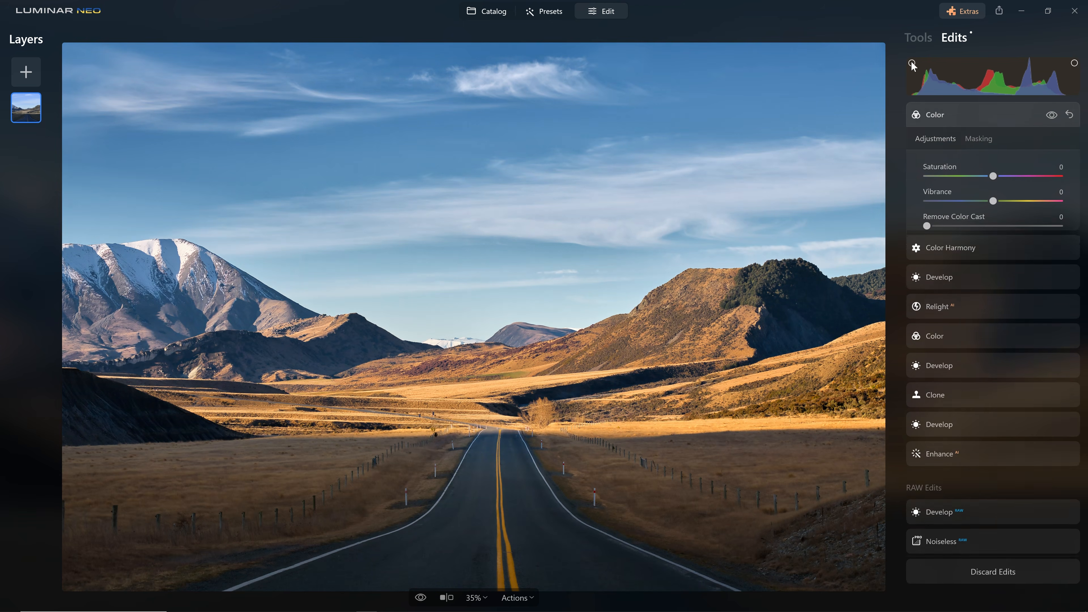
Start a new Develop adjustment from the tools and open its Curves settings
{"action": "left_click", "coordinate": [915, 36]}
{"action": "left_click", "coordinate": [945, 195]}
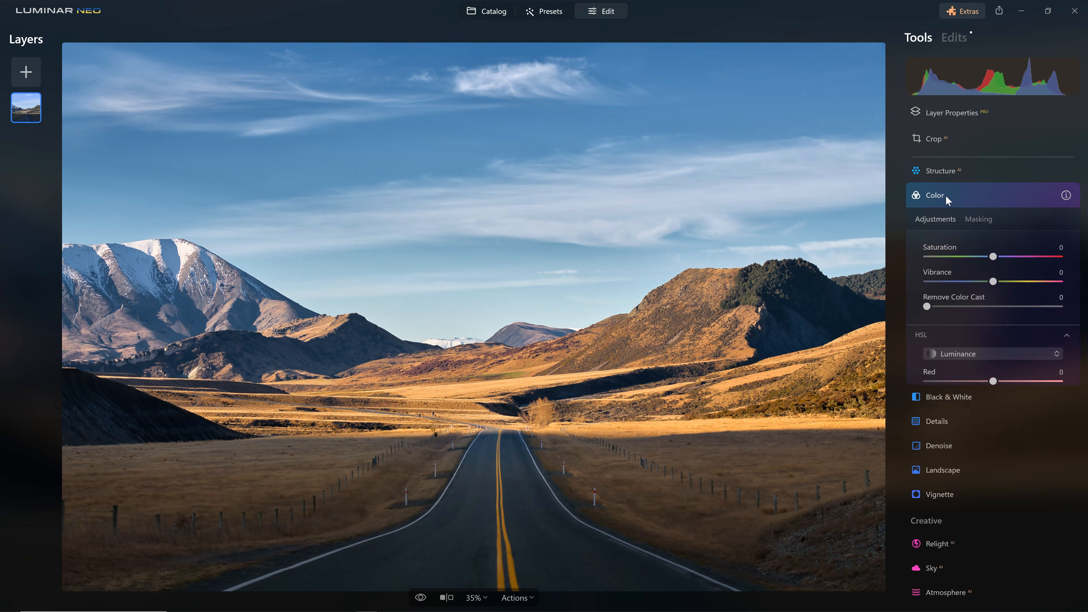
{"action": "scroll", "coordinate": [945, 195], "scroll_direction": "up", "scroll_amount": 3}
{"action": "left_click", "coordinate": [952, 217]}
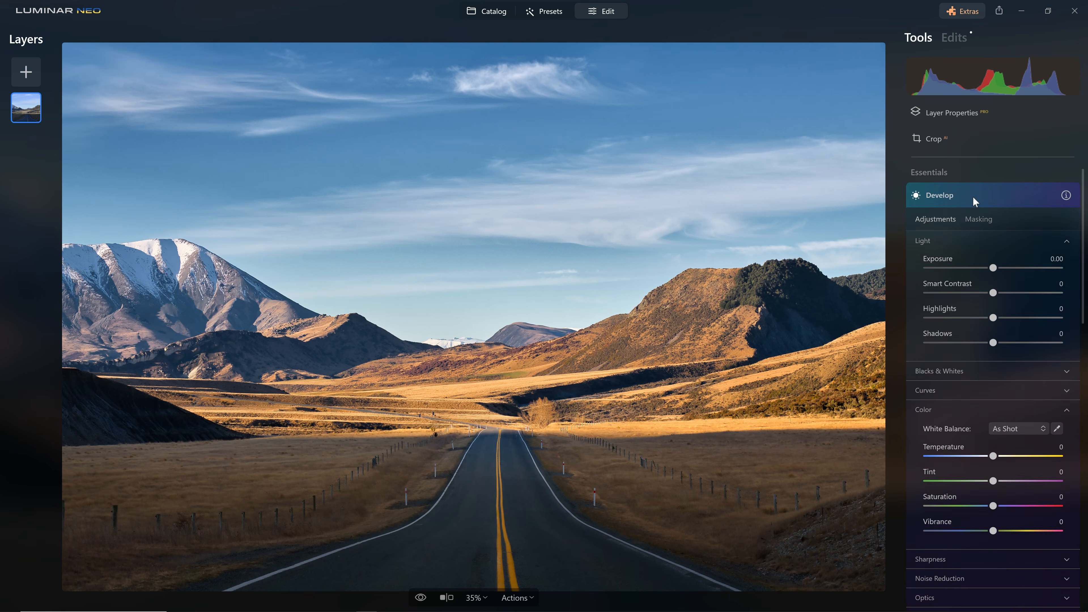
{"action": "scroll", "coordinate": [961, 256], "scroll_direction": "down", "scroll_amount": 3}
{"action": "left_click", "coordinate": [960, 256]}
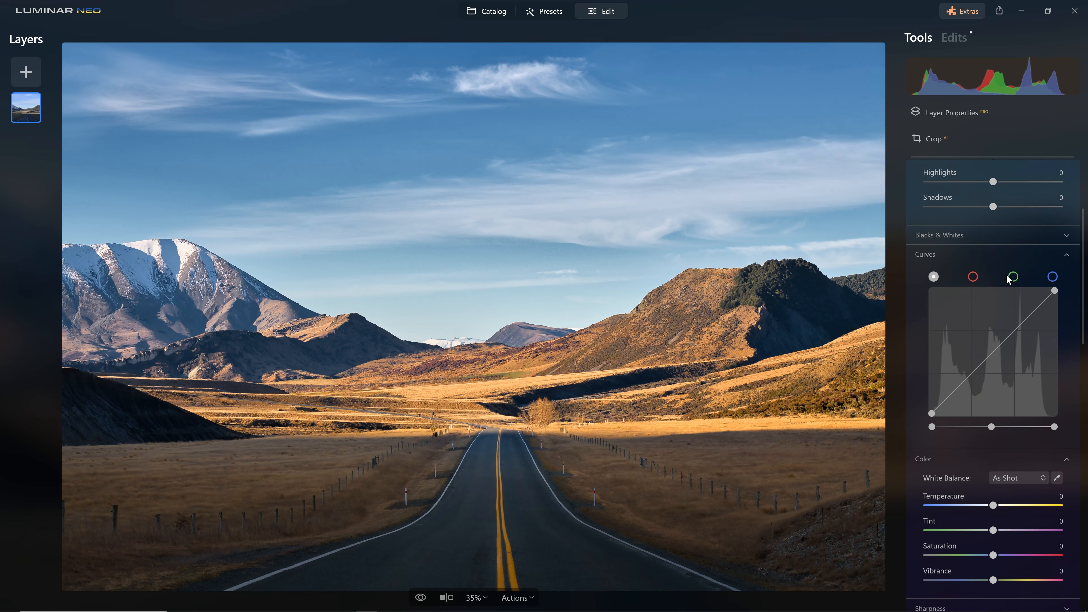
Try a Develop Exposure of -1.97, reset it, and return to the tone curve
{"action": "scroll", "coordinate": [1001, 276], "scroll_direction": "up", "scroll_amount": 3}
{"action": "left_click_drag", "start_coordinate": [985, 268], "coordinate": [966, 271]}
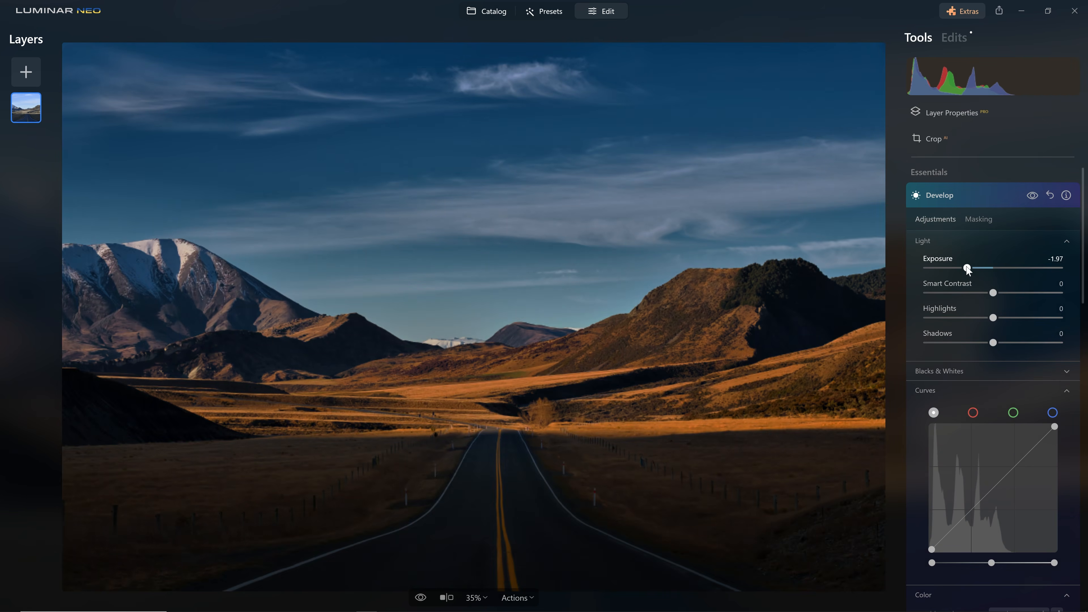
{"action": "double_click", "coordinate": [968, 268]}
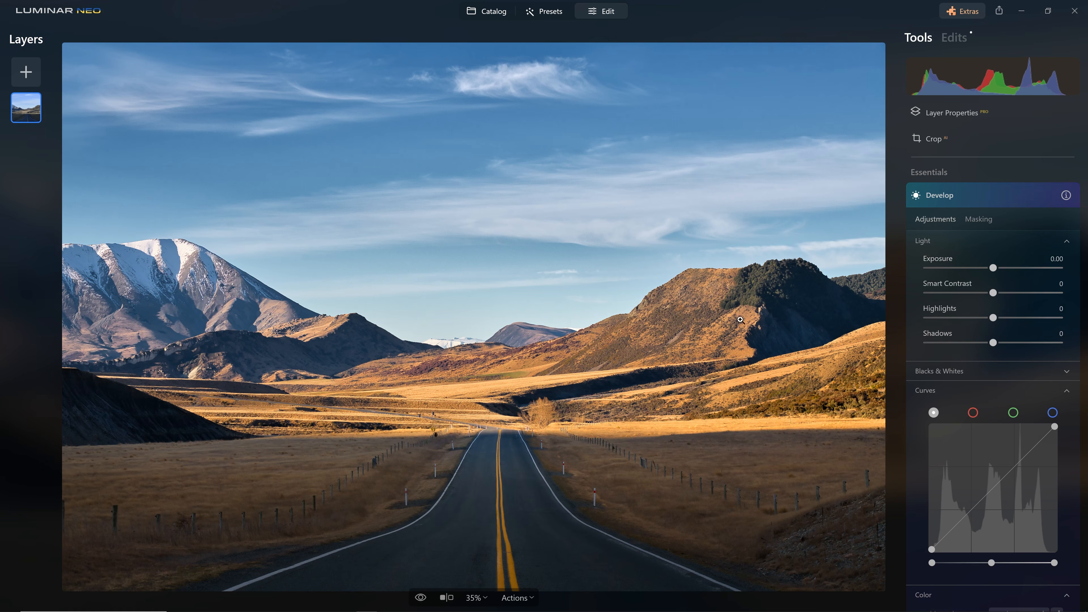
{"action": "scroll", "coordinate": [983, 344], "scroll_direction": "down", "scroll_amount": 2}
{"action": "scroll", "coordinate": [984, 345], "scroll_direction": "down", "scroll_amount": 1}
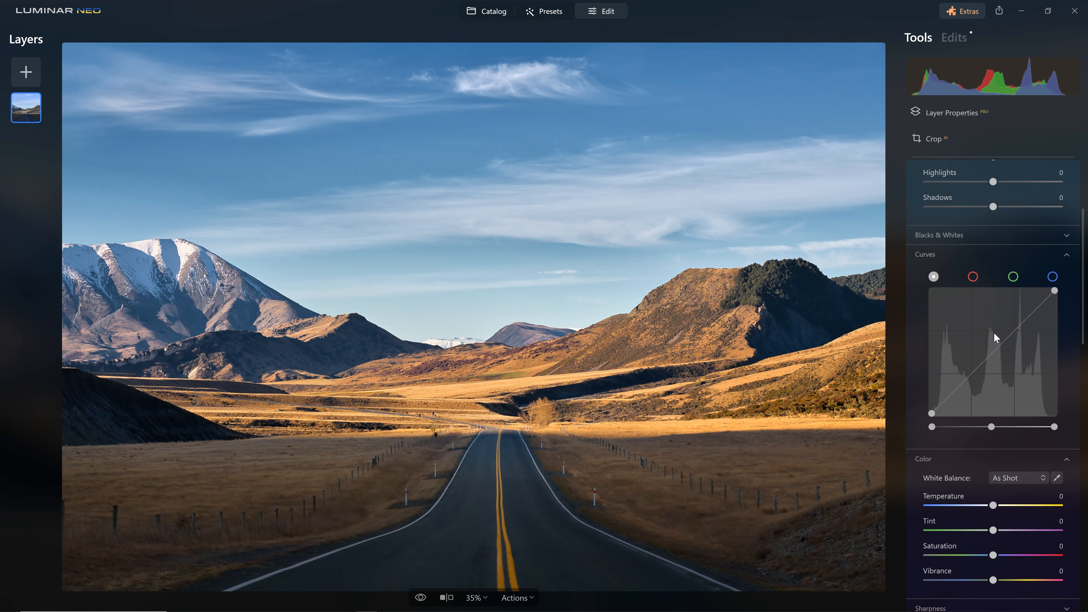
Shape the Develop tone curve by darkening the midtones, lowering the white point and lifting the black point for a faded look
{"action": "left_click_drag", "start_coordinate": [967, 375], "coordinate": [975, 378]}
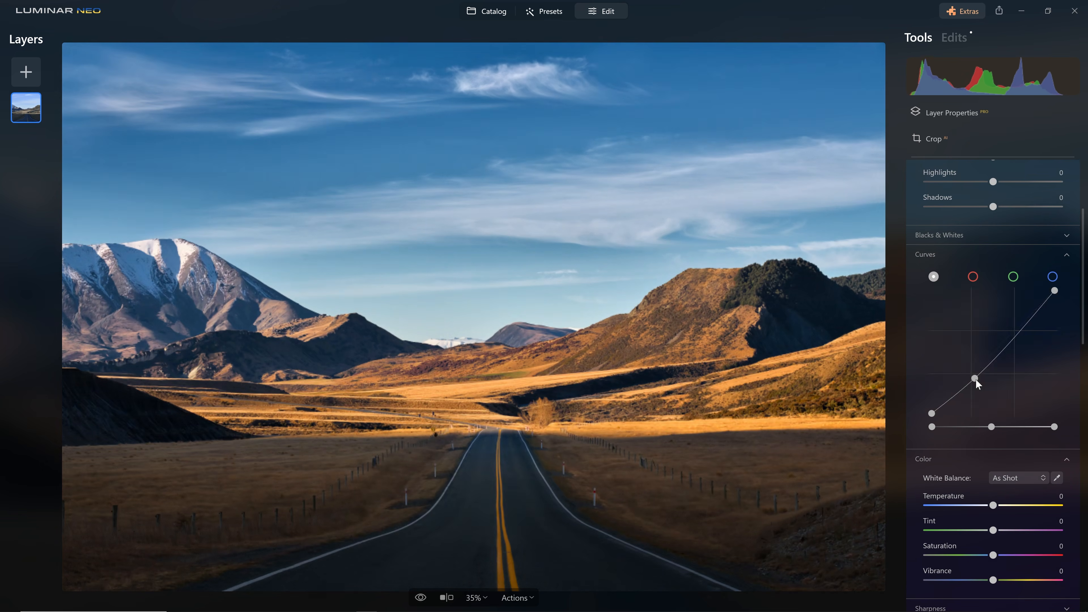
{"action": "left_click_drag", "start_coordinate": [1059, 292], "coordinate": [1060, 312]}
{"action": "left_click_drag", "start_coordinate": [931, 414], "coordinate": [922, 410]}
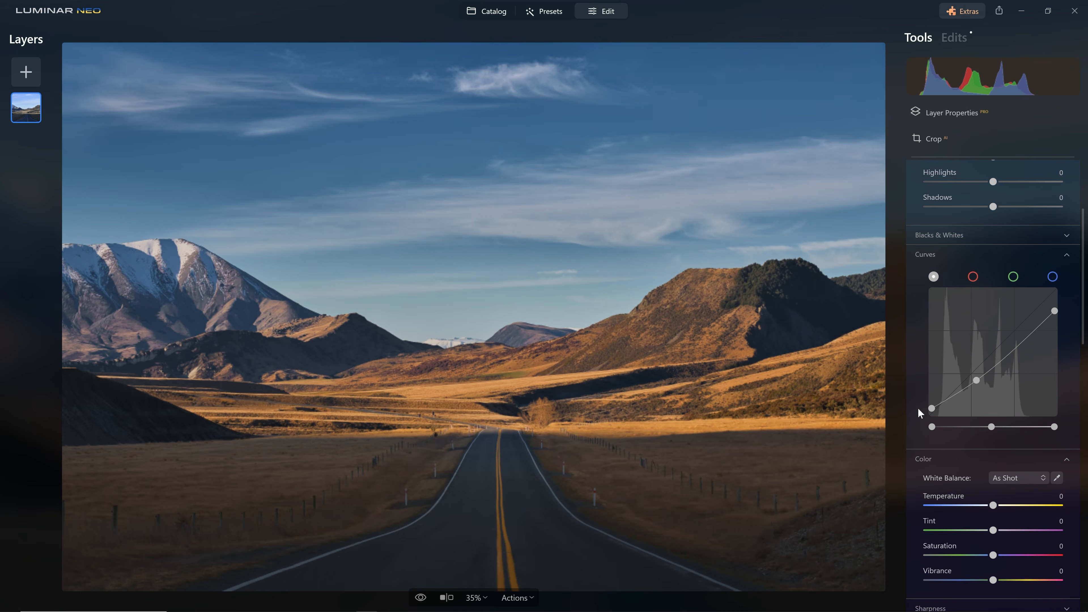
{"action": "left_click_drag", "start_coordinate": [934, 407], "coordinate": [925, 417]}
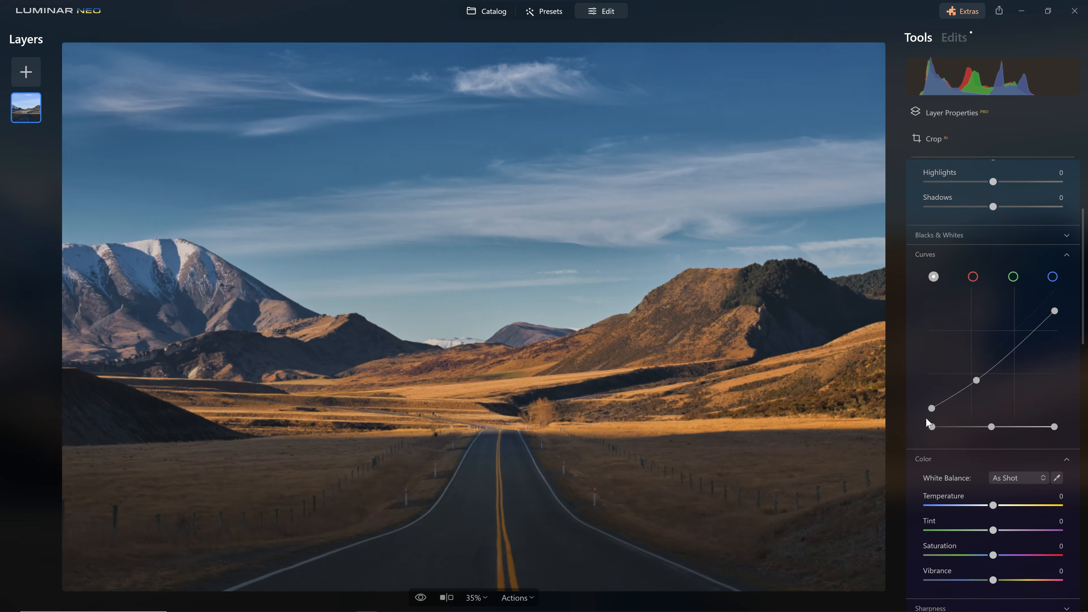
{"action": "left_click_drag", "start_coordinate": [977, 387], "coordinate": [929, 404]}
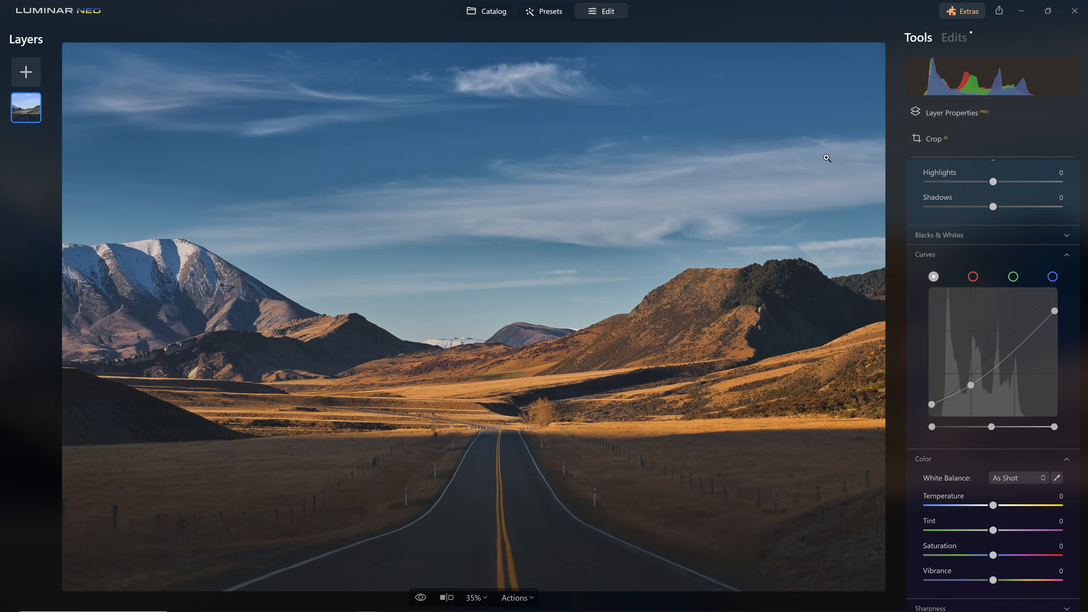
Compare the photo with and without Develop, and refine the curve's lower part using separate shadow and midtone points
{"action": "scroll", "coordinate": [1008, 293], "scroll_direction": "up", "scroll_amount": 4}
{"action": "left_click", "coordinate": [1033, 223]}
{"action": "left_click", "coordinate": [1032, 223]}
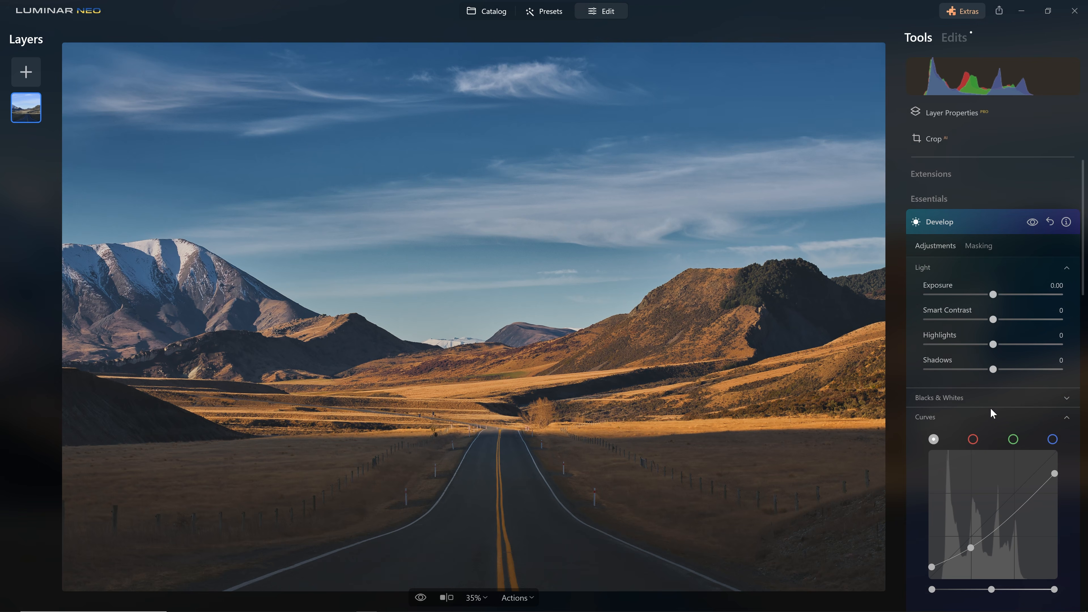
{"action": "scroll", "coordinate": [990, 410], "scroll_direction": "down", "scroll_amount": 3}
{"action": "left_click_drag", "start_coordinate": [979, 474], "coordinate": [974, 474]}
{"action": "scroll", "coordinate": [973, 474], "scroll_direction": "up", "scroll_amount": 3}
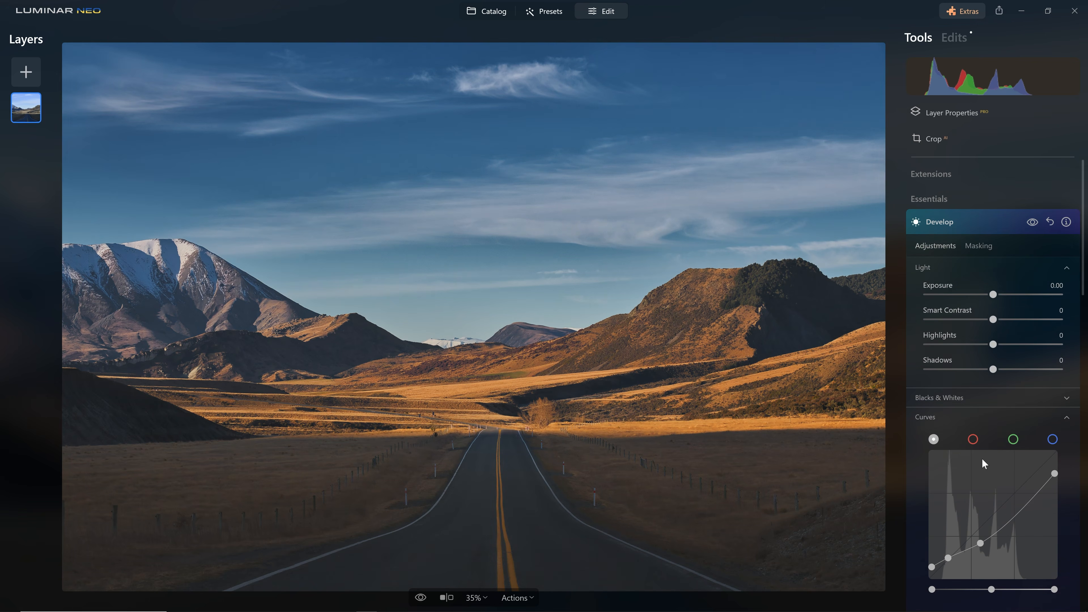
Set the Develop Saturation to -7 and compare the photo with and without the adjustment
{"action": "scroll", "coordinate": [970, 443], "scroll_direction": "down", "scroll_amount": 12}
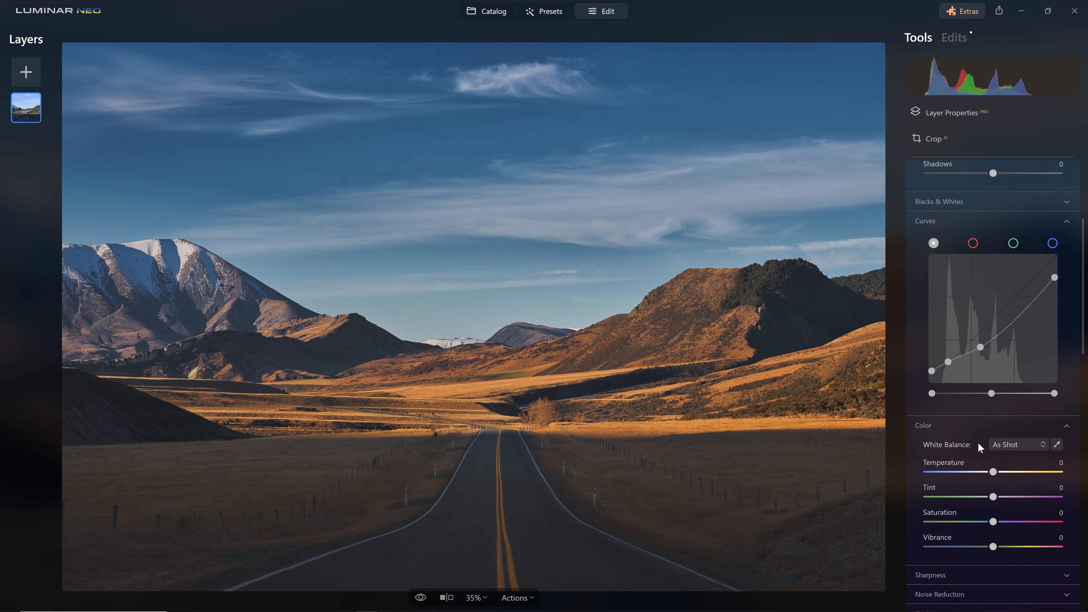
{"action": "left_click_drag", "start_coordinate": [995, 446], "coordinate": [989, 448]}
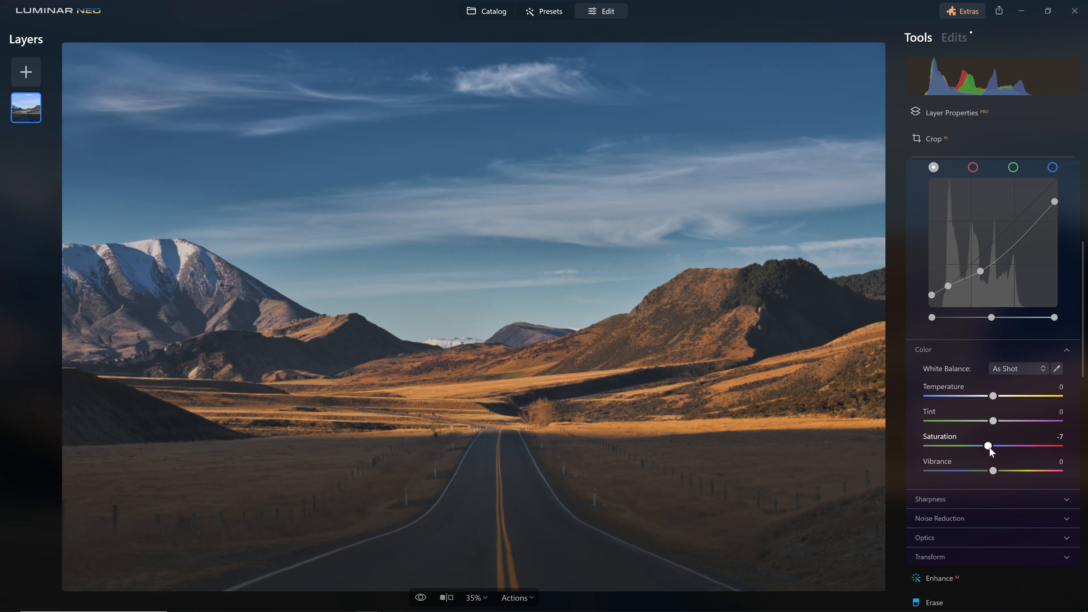
{"action": "scroll", "coordinate": [986, 449], "scroll_direction": "up", "scroll_amount": 12}
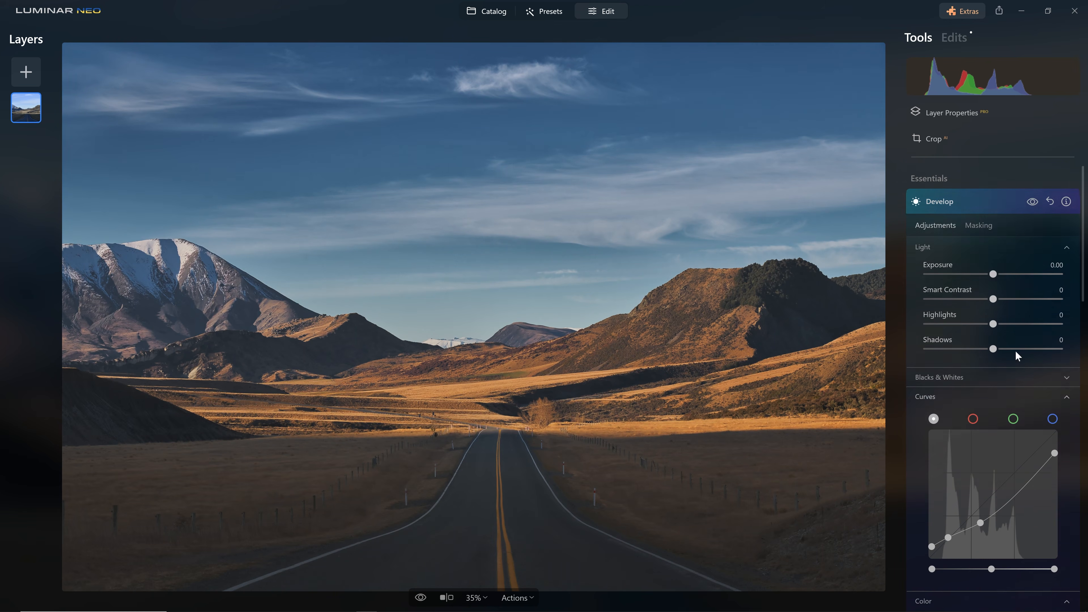
{"action": "left_click", "coordinate": [1033, 223]}
{"action": "left_click", "coordinate": [1033, 223]}
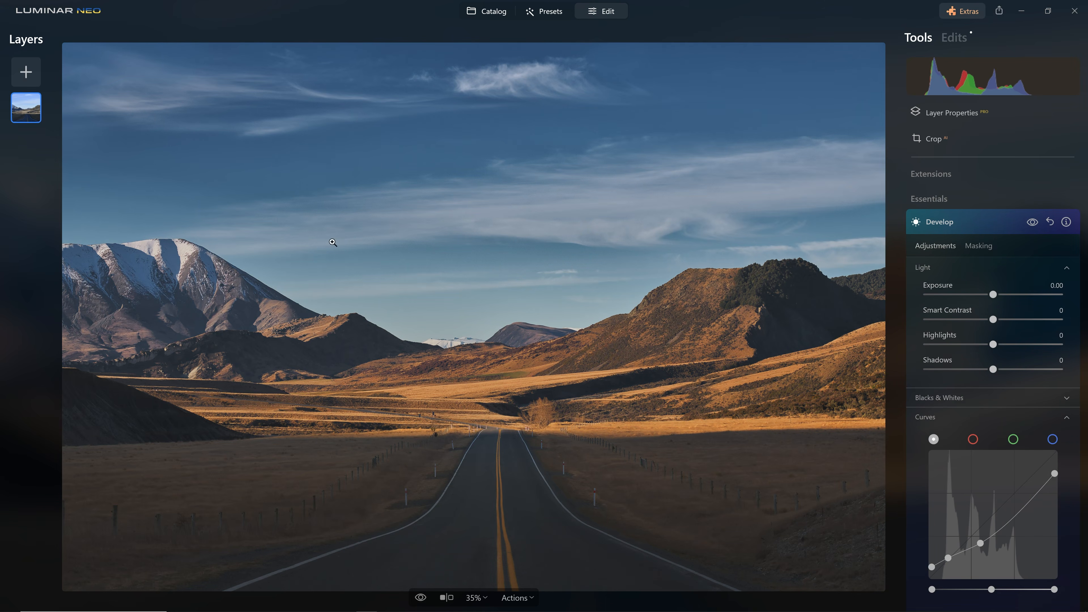
Mask the Develop adjustment with a wide, flattened radial gradient centred on the valley at the end of the road
{"action": "left_click", "coordinate": [991, 243]}
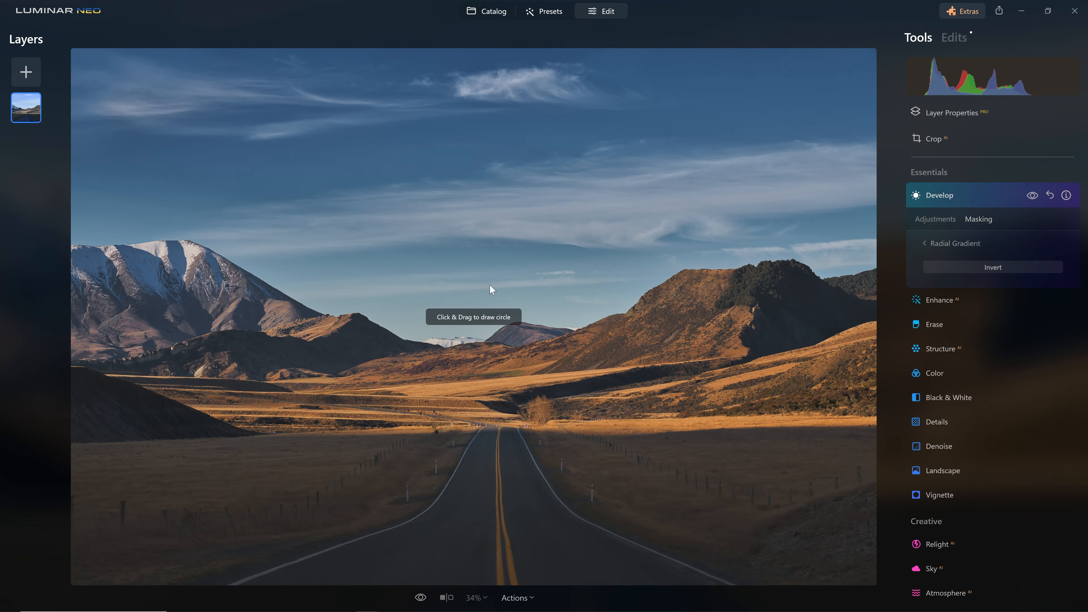
{"action": "mouse_move", "coordinate": [506, 365]}
{"action": "left_mouse_down"}
{"action": "mouse_move", "coordinate": [636, 261]}
{"action": "mouse_move", "coordinate": [625, 277]}
{"action": "left_mouse_up"}
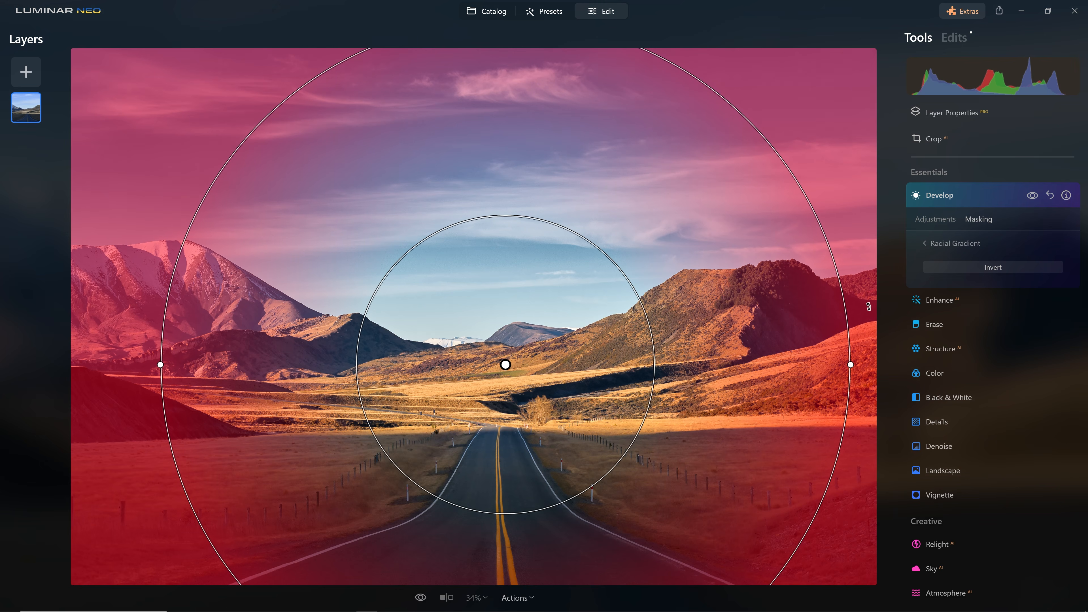
{"action": "left_click_drag", "start_coordinate": [850, 365], "coordinate": [961, 324]}
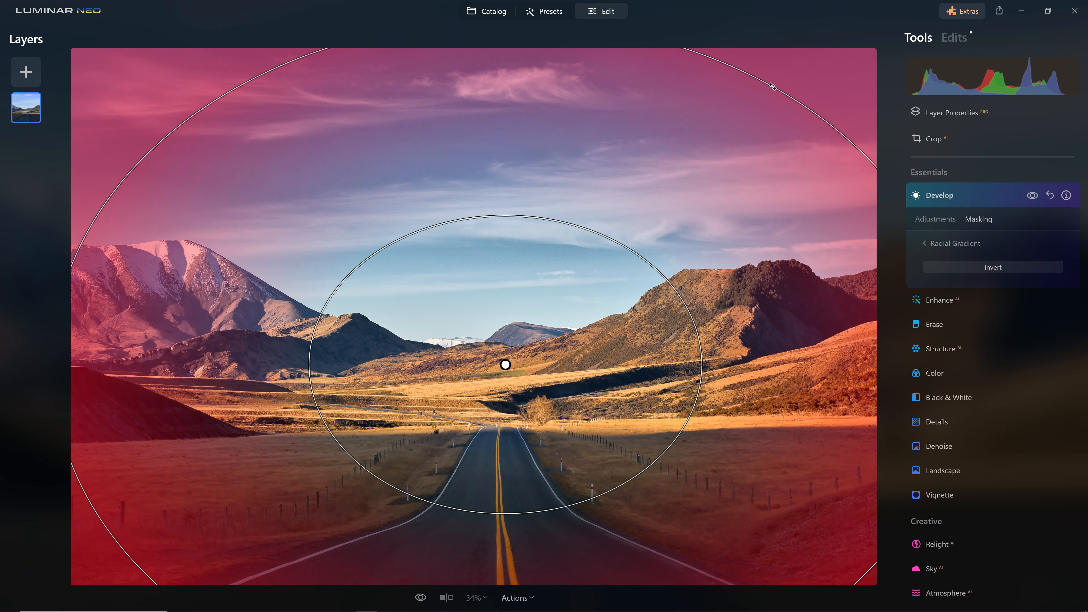
{"action": "left_click_drag", "start_coordinate": [506, 367], "coordinate": [503, 418]}
{"action": "left_click_drag", "start_coordinate": [503, 76], "coordinate": [503, 153]}
{"action": "left_click_drag", "start_coordinate": [501, 416], "coordinate": [493, 343]}
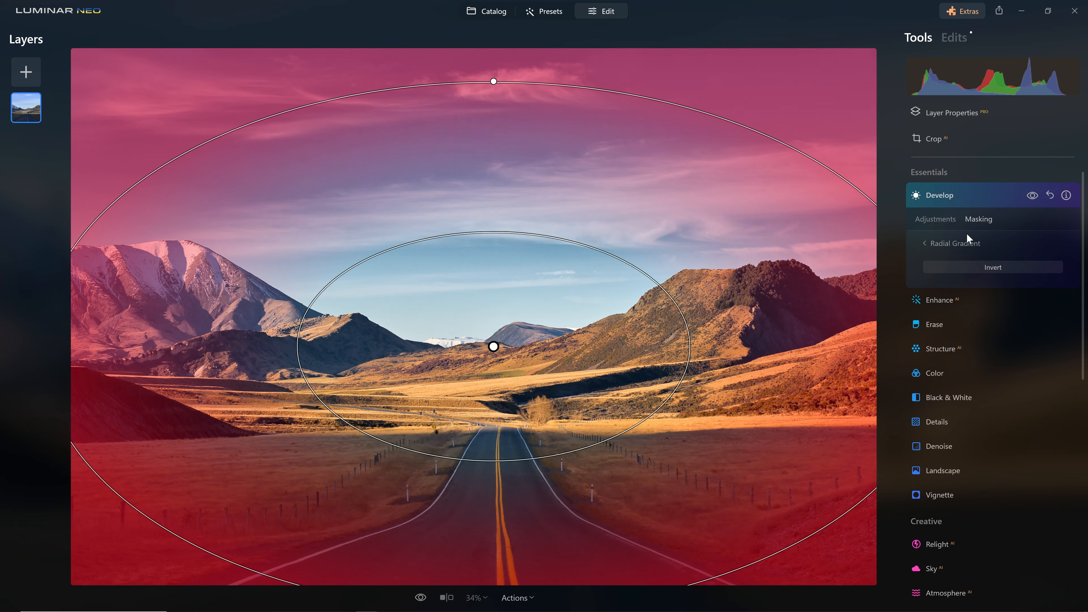
Check the masked adjustment, leave the Radial Gradient and show the mask overlay
{"action": "left_click", "coordinate": [952, 220]}
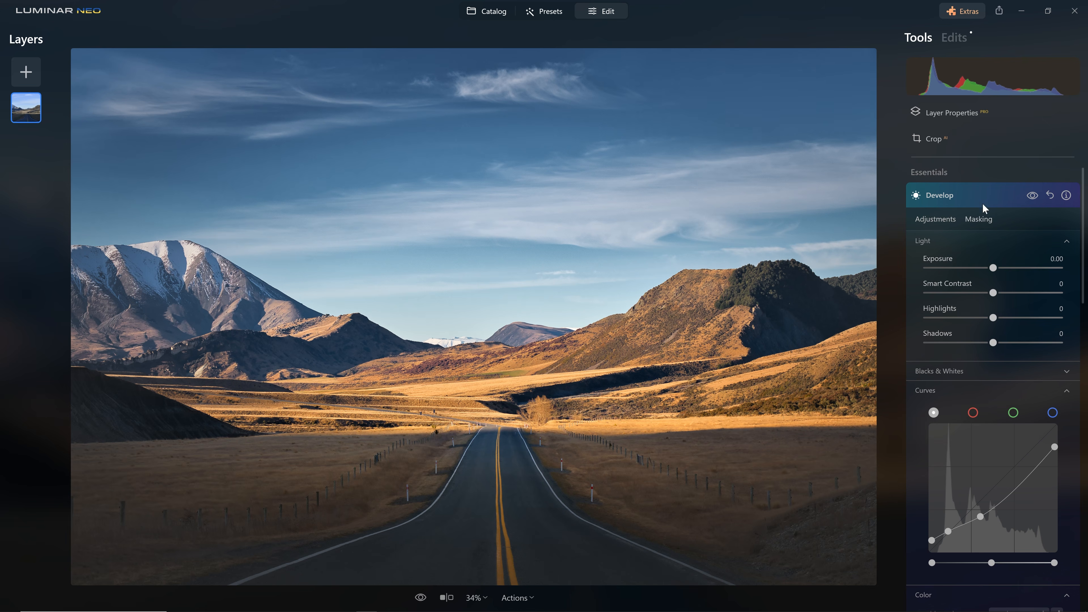
{"action": "left_click", "coordinate": [983, 219]}
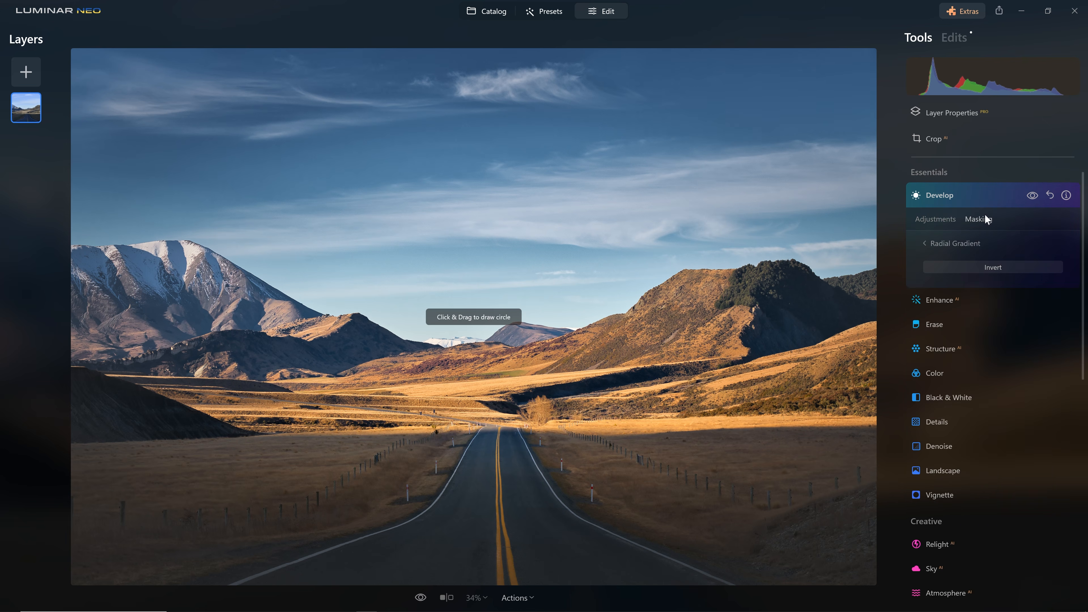
{"action": "left_click", "coordinate": [943, 247]}
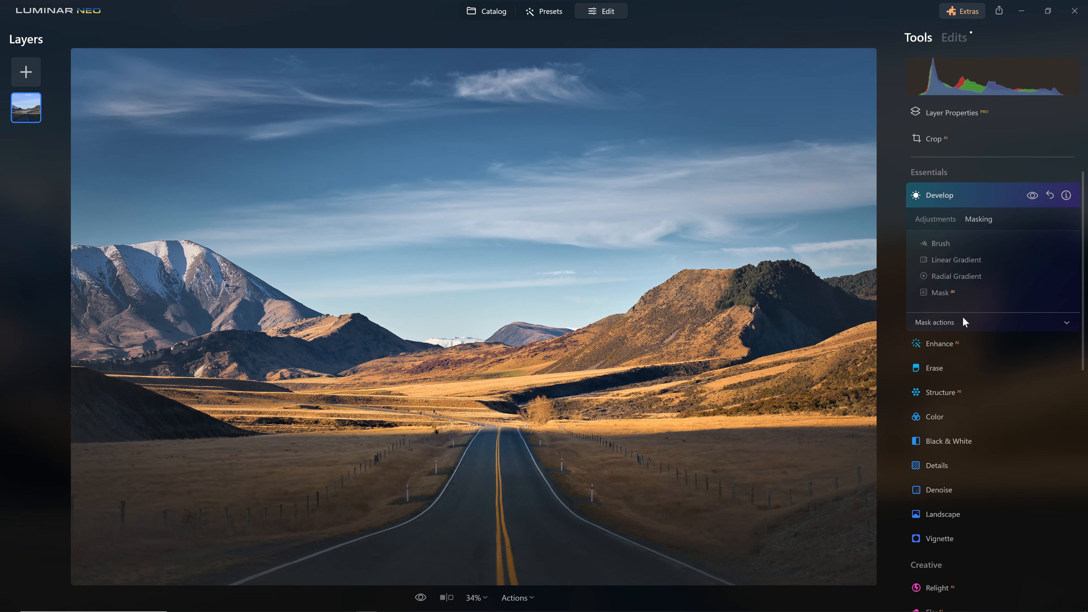
{"action": "left_click", "coordinate": [969, 321]}
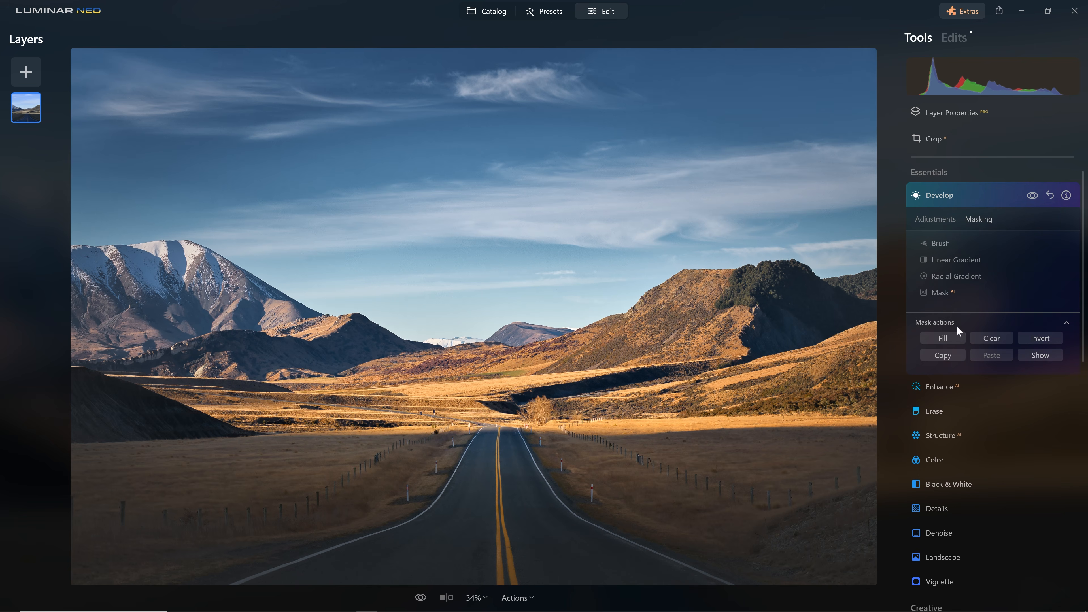
{"action": "left_click", "coordinate": [1040, 355]}
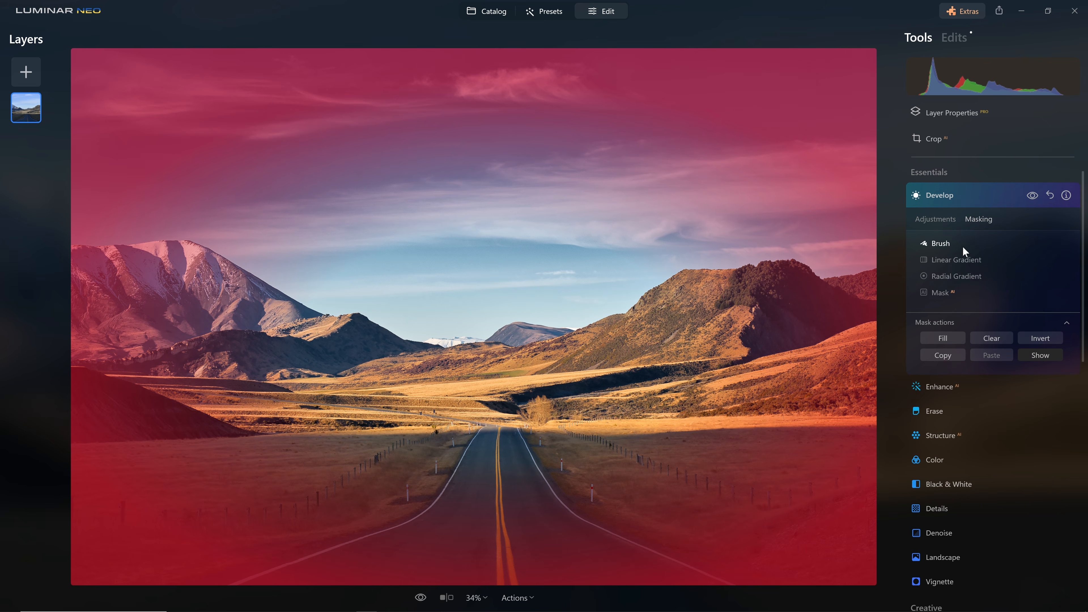
Erase part of the mask over the foreground fields and road with a size 400 mask brush at Strength 34
{"action": "left_click", "coordinate": [942, 243]}
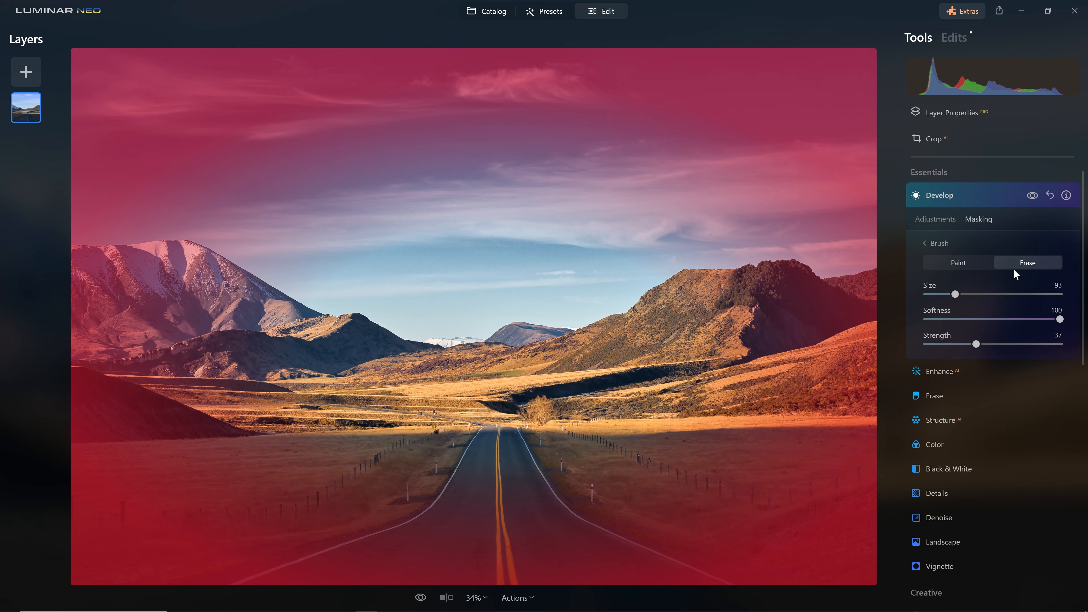
{"action": "left_click_drag", "start_coordinate": [976, 344], "coordinate": [971, 347]}
{"action": "scroll", "coordinate": [802, 375], "scroll_direction": "up", "scroll_amount": 10}
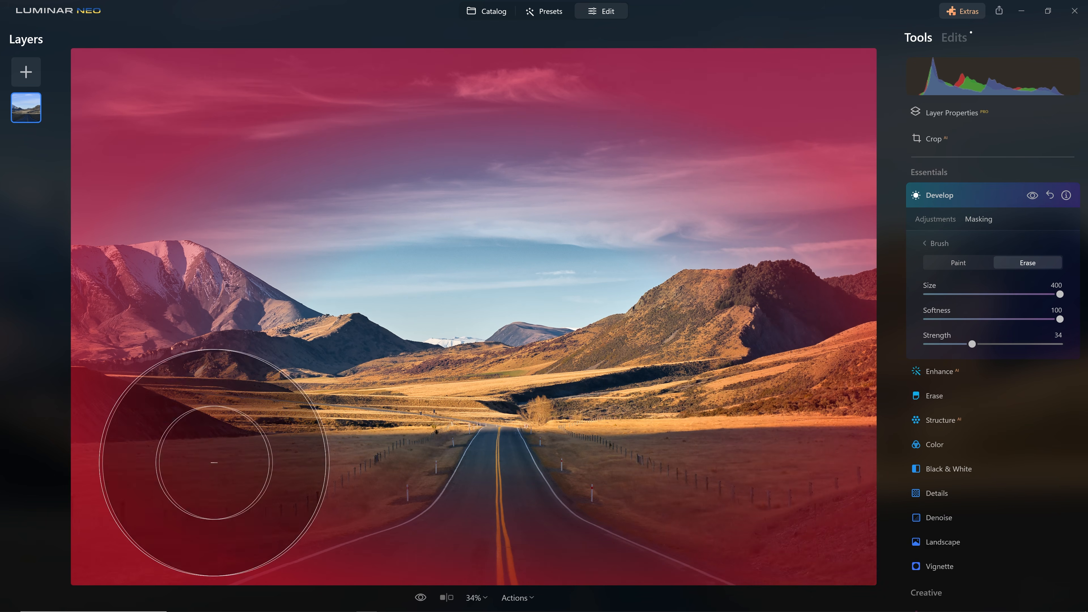
{"action": "mouse_move", "coordinate": [139, 449]}
{"action": "left_mouse_down"}
{"action": "mouse_move", "coordinate": [44, 515]}
{"action": "mouse_move", "coordinate": [72, 465]}
{"action": "left_mouse_up"}
{"action": "mouse_move", "coordinate": [163, 576]}
{"action": "left_mouse_down"}
{"action": "mouse_move", "coordinate": [827, 584]}
{"action": "mouse_move", "coordinate": [837, 458]}
{"action": "mouse_move", "coordinate": [663, 513]}
{"action": "left_mouse_up"}
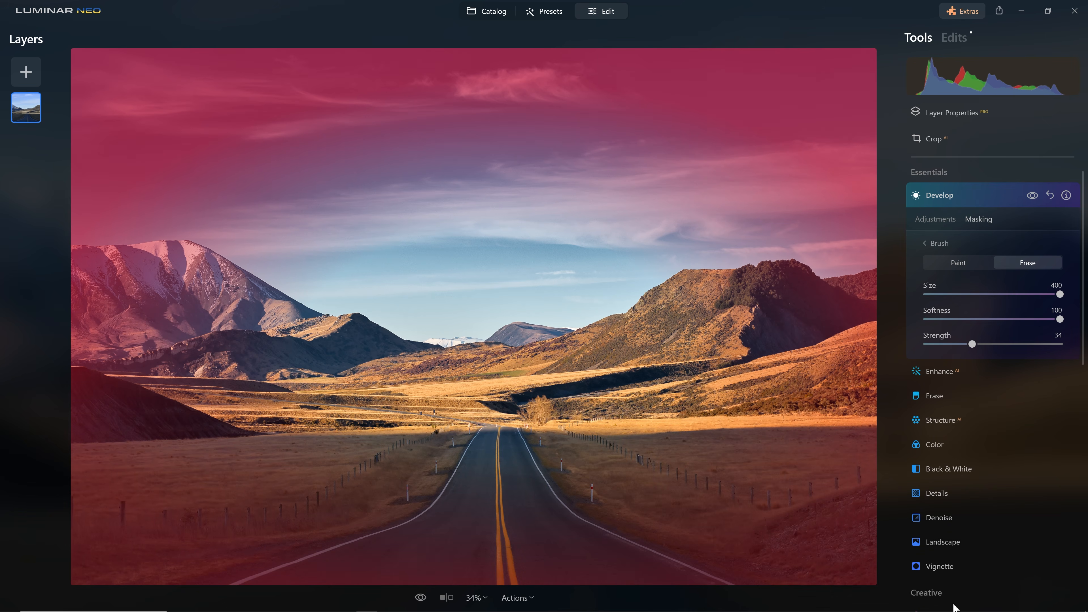
Reduce the brush Strength to 19, lightly erase the mask over the sky and mountains, and switch the brush to Paint
{"action": "mouse_move", "coordinate": [961, 343]}
{"action": "left_mouse_down"}
{"action": "mouse_move", "coordinate": [933, 347]}
{"action": "mouse_move", "coordinate": [952, 348]}
{"action": "left_mouse_up"}
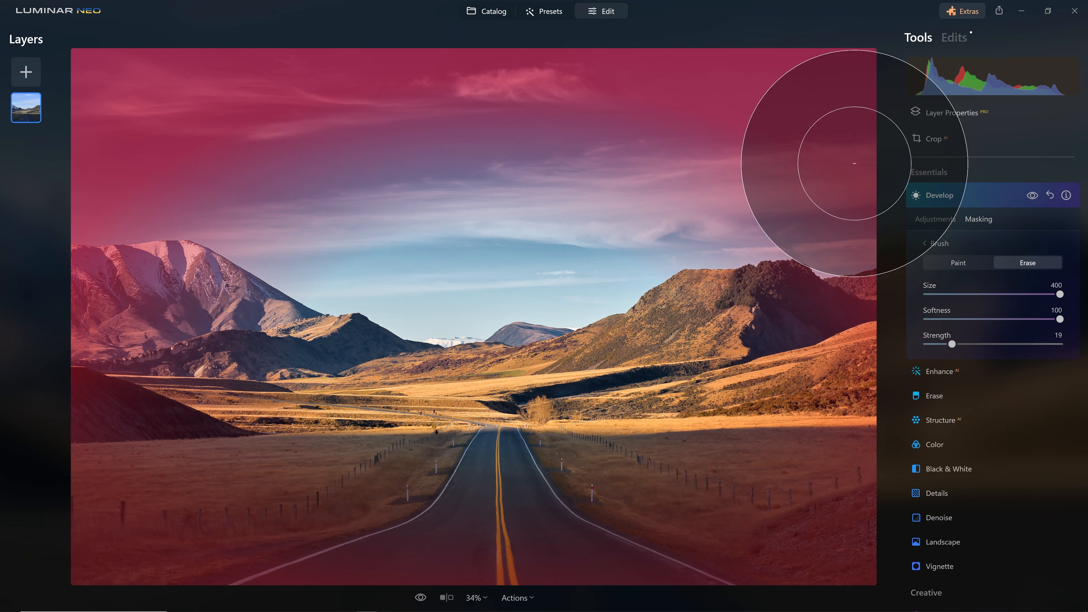
{"action": "mouse_move", "coordinate": [72, 250]}
{"action": "left_mouse_down"}
{"action": "mouse_move", "coordinate": [49, 82]}
{"action": "mouse_move", "coordinate": [326, 47]}
{"action": "mouse_move", "coordinate": [744, 58]}
{"action": "mouse_move", "coordinate": [788, 256]}
{"action": "left_mouse_up"}
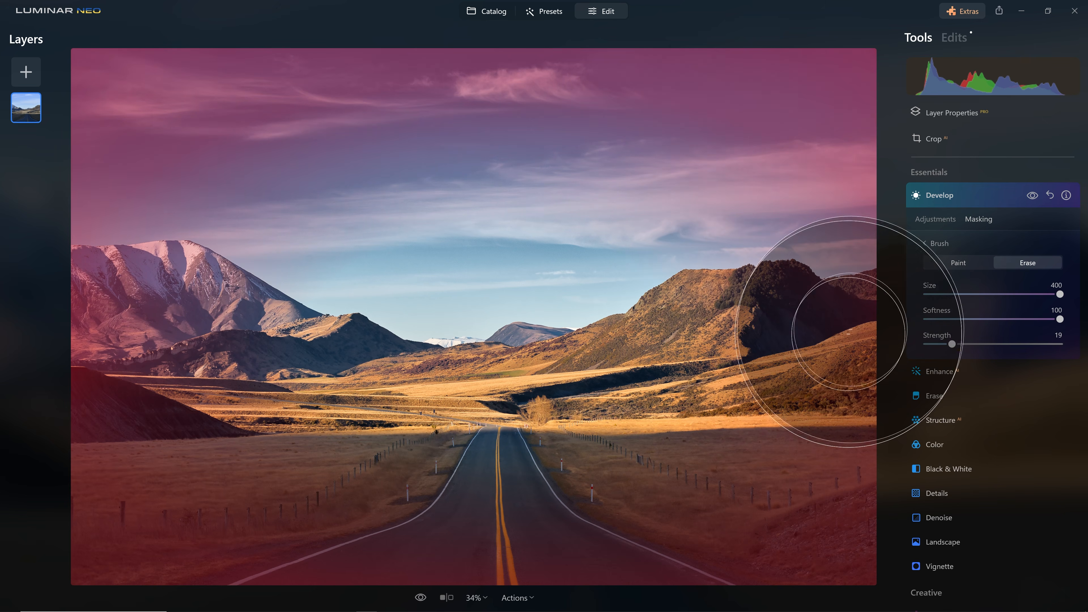
{"action": "left_click", "coordinate": [944, 260]}
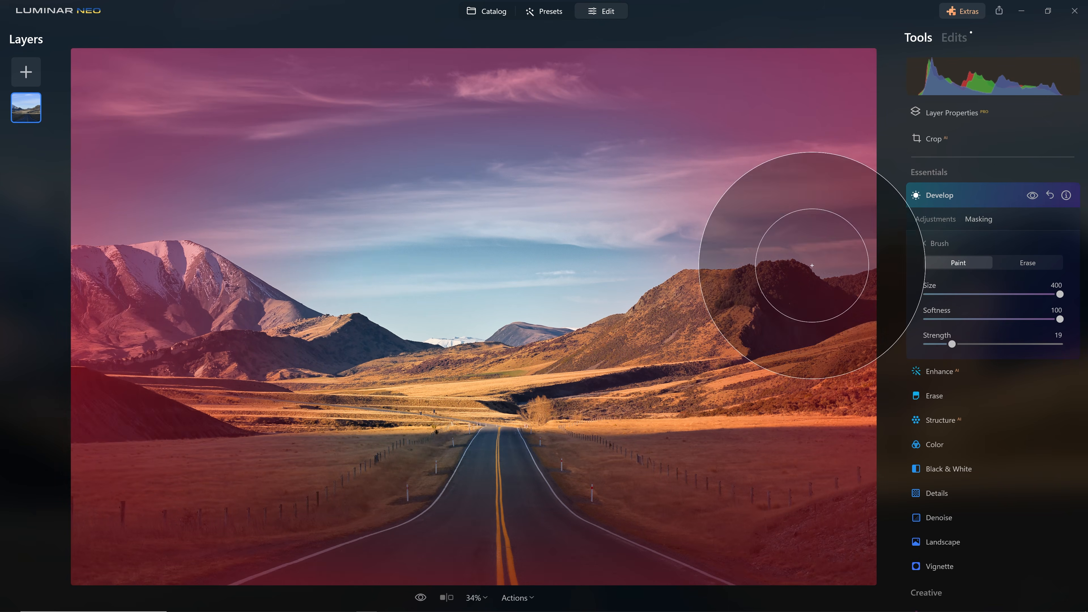
Preview the Develop effect, leave the mask brush and hide the mask overlay
{"action": "left_click", "coordinate": [1030, 195]}
{"action": "left_click", "coordinate": [1030, 195]}
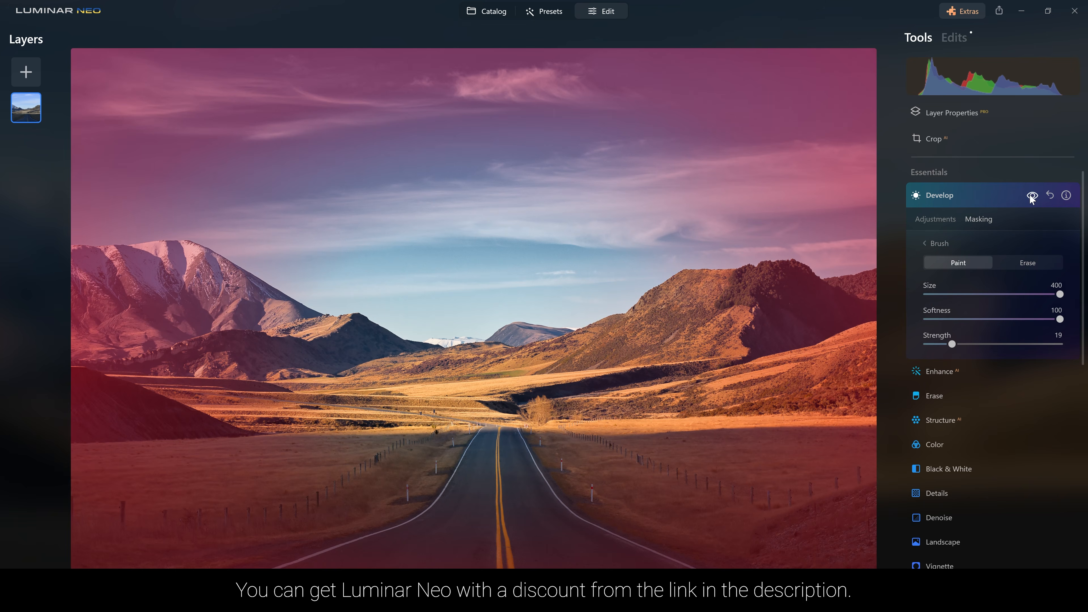
{"action": "left_click", "coordinate": [937, 219]}
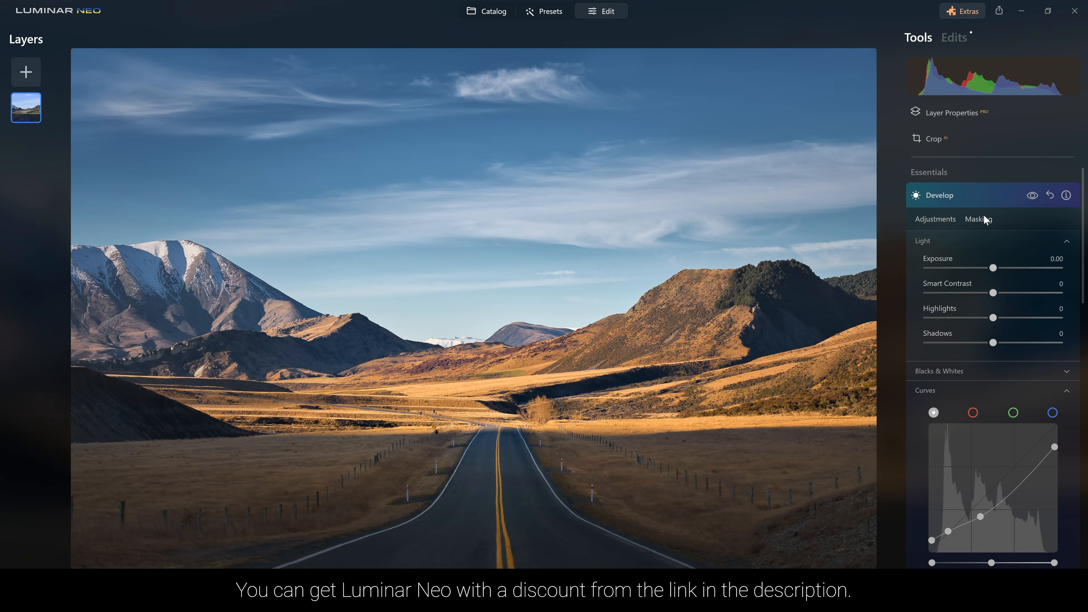
{"action": "left_click", "coordinate": [981, 219]}
{"action": "left_click", "coordinate": [940, 242]}
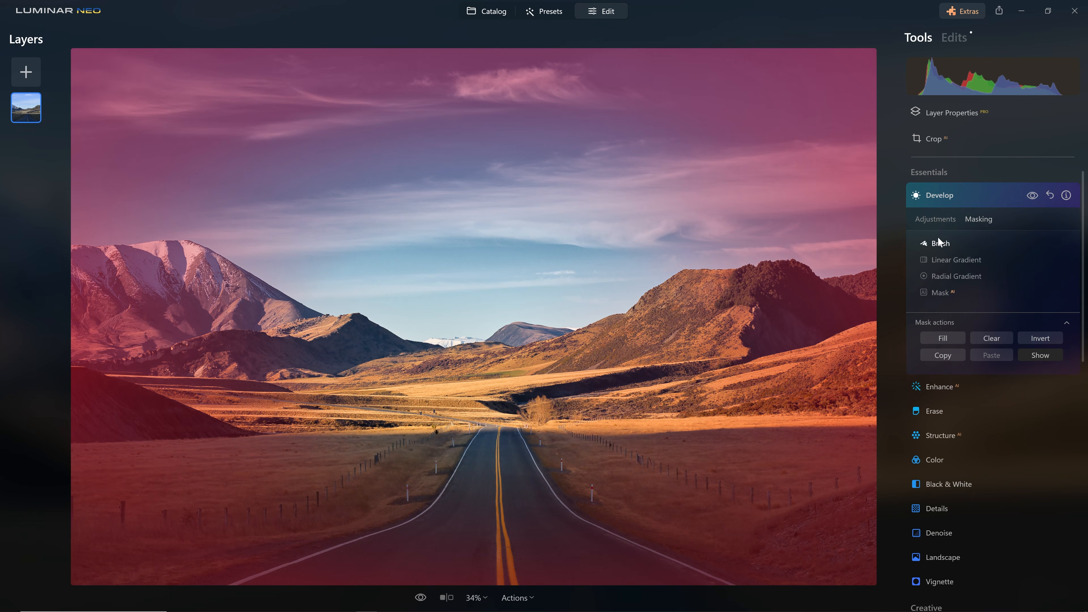
{"action": "left_click", "coordinate": [1035, 356]}
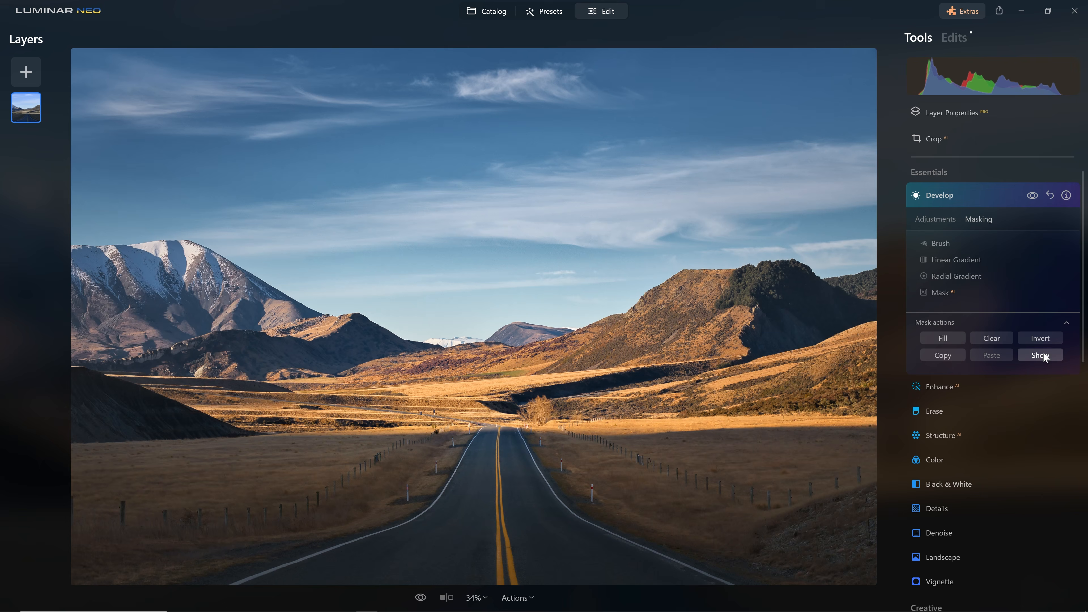
Compare the photo with and without the masked Develop adjustment several times and close Develop
{"action": "left_click", "coordinate": [1033, 196]}
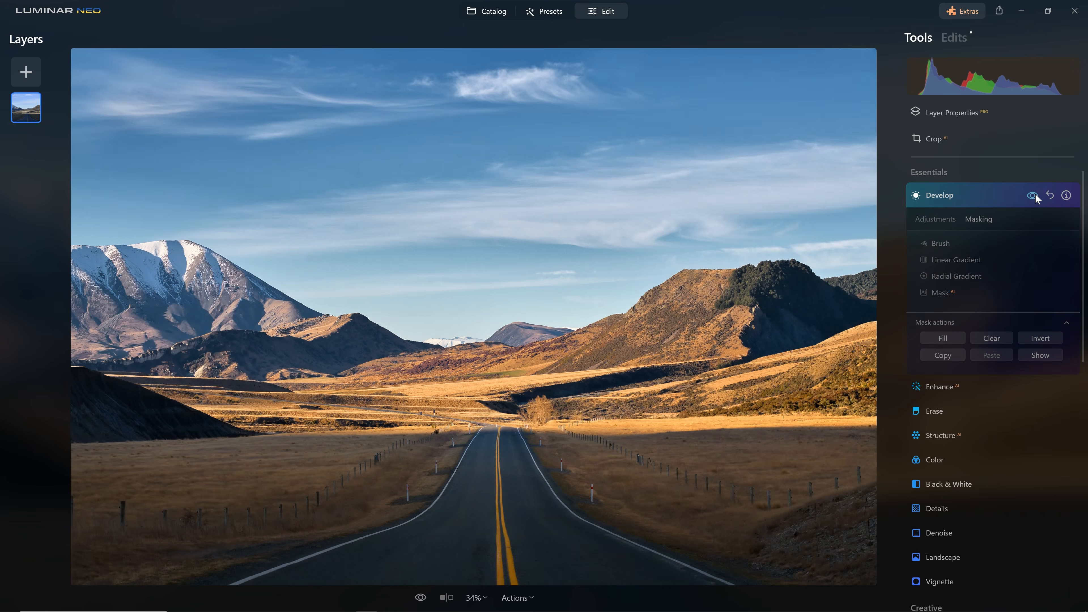
{"action": "left_click", "coordinate": [1034, 197]}
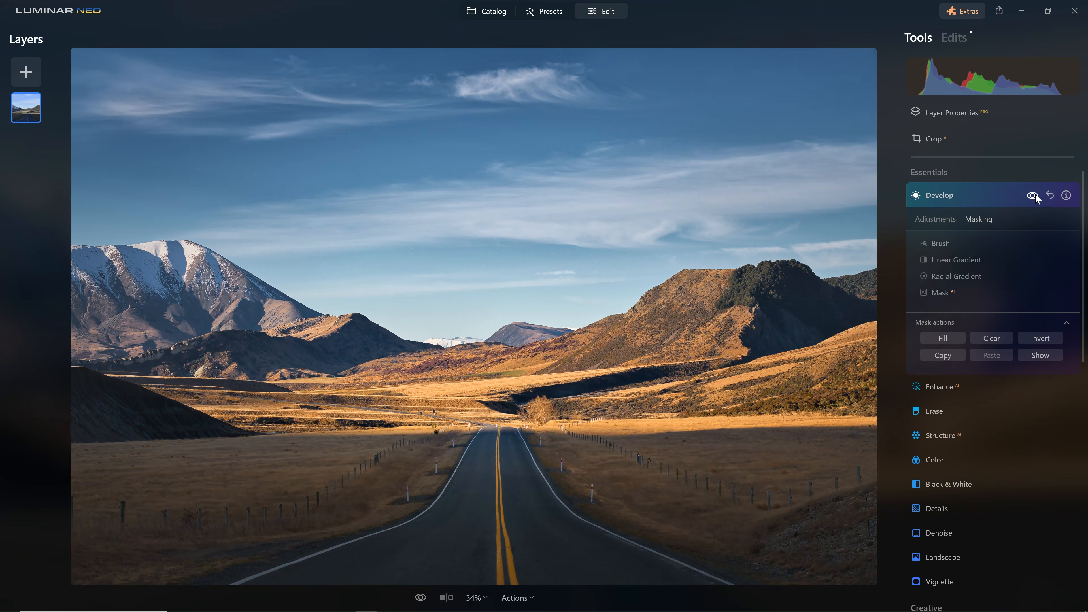
{"action": "left_click", "coordinate": [1033, 196]}
{"action": "left_click", "coordinate": [1033, 196]}
{"action": "left_click", "coordinate": [1034, 196]}
{"action": "left_click", "coordinate": [1033, 197]}
{"action": "left_click", "coordinate": [1026, 197]}
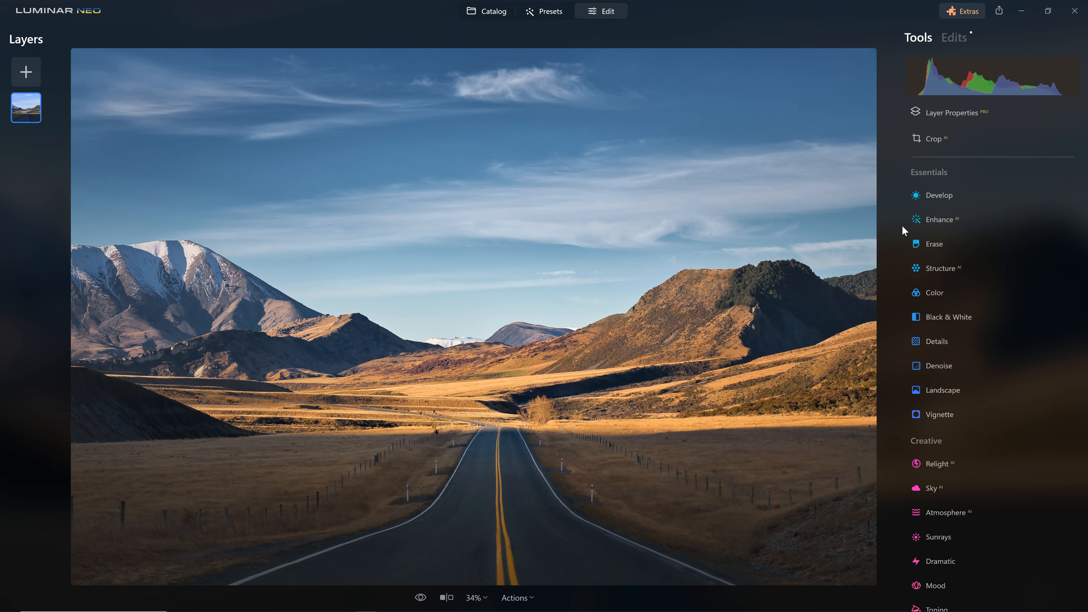
Apply Structure AI with an Amount of 100 and compare the photo with and without the effect
{"action": "left_click", "coordinate": [981, 267]}
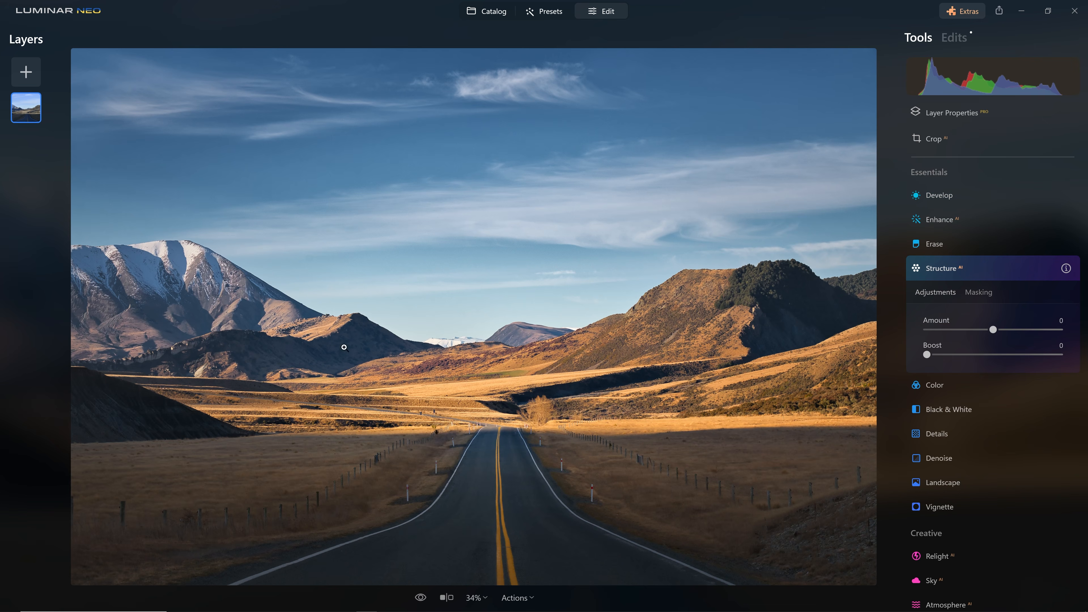
{"action": "left_click_drag", "start_coordinate": [1000, 329], "coordinate": [1082, 347]}
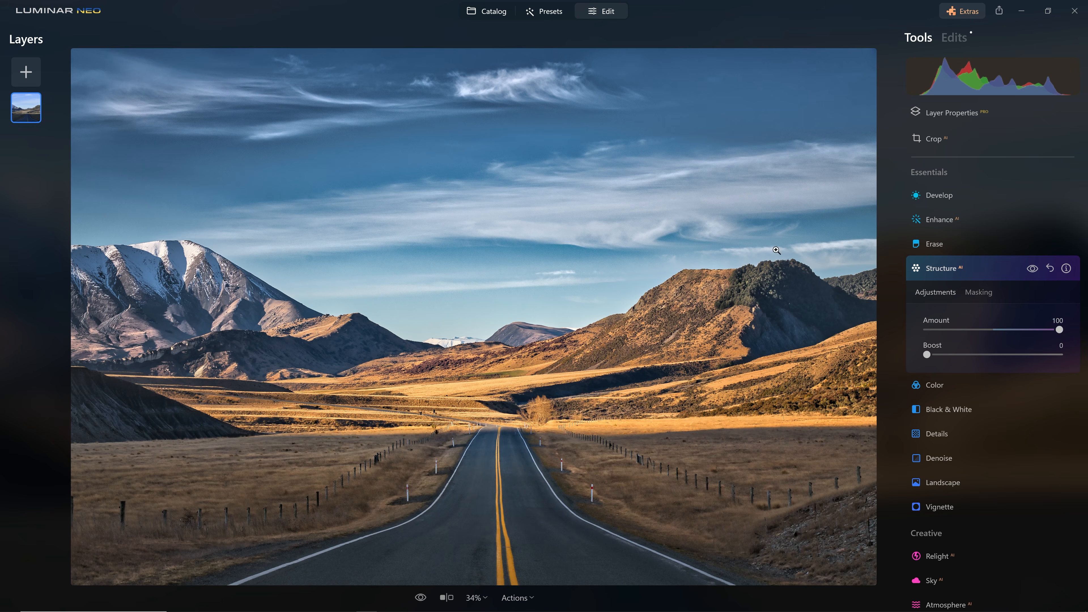
{"action": "mouse_move", "coordinate": [1058, 329]}
{"action": "left_mouse_down"}
{"action": "mouse_move", "coordinate": [1031, 330]}
{"action": "mouse_move", "coordinate": [1071, 331]}
{"action": "left_mouse_up"}
{"action": "left_click", "coordinate": [1035, 269]}
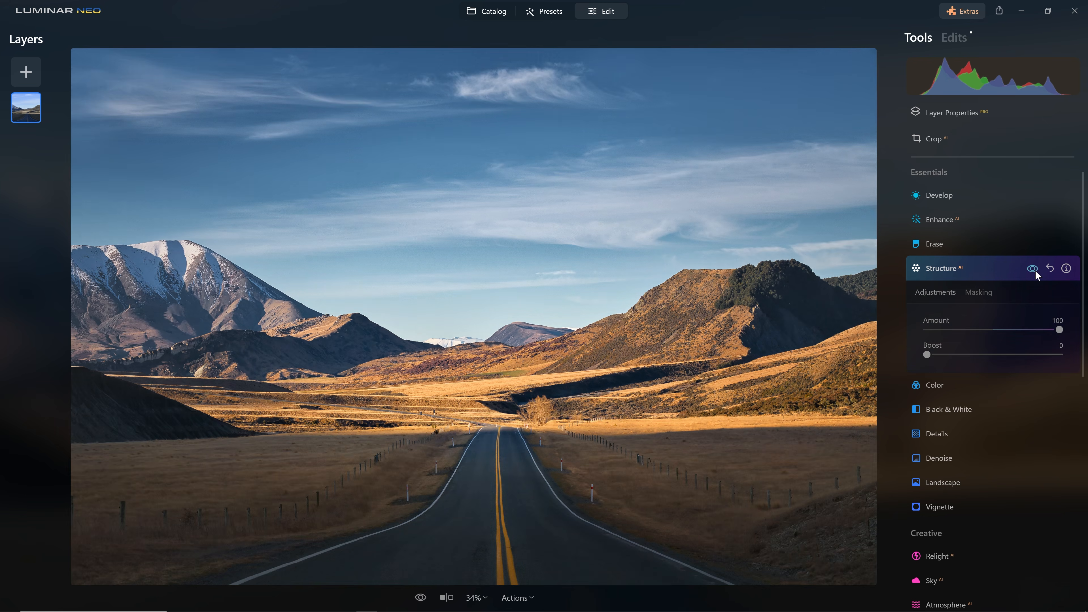
{"action": "left_click", "coordinate": [1036, 270]}
{"action": "left_click", "coordinate": [1038, 270]}
{"action": "left_click", "coordinate": [1038, 270]}
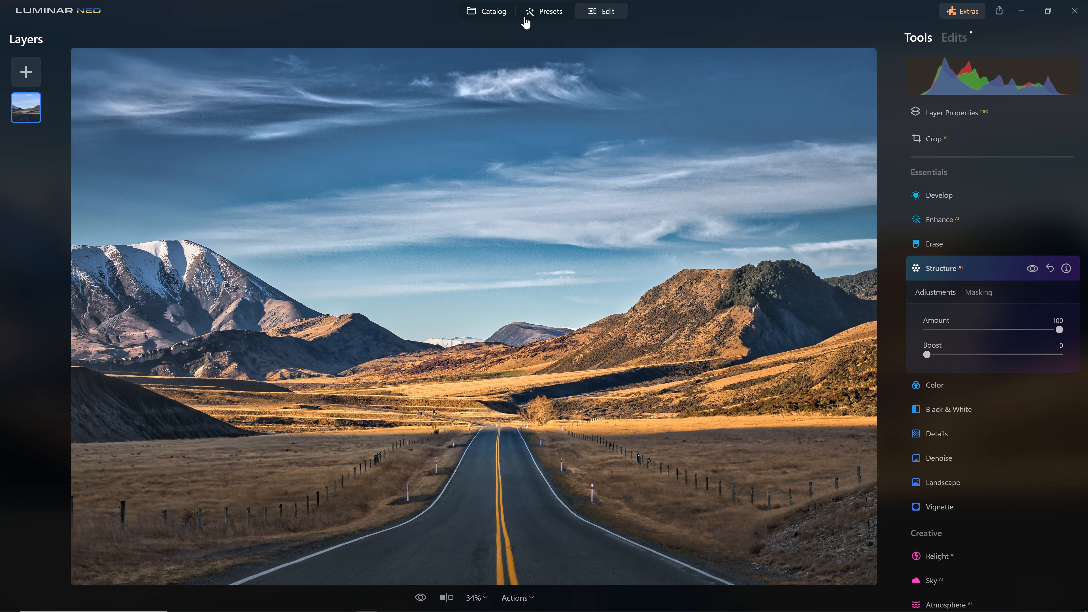
Mask Structure AI with the AI-detected Sky and invert the mask so the effect applies only to the land
{"action": "left_click", "coordinate": [981, 294]}
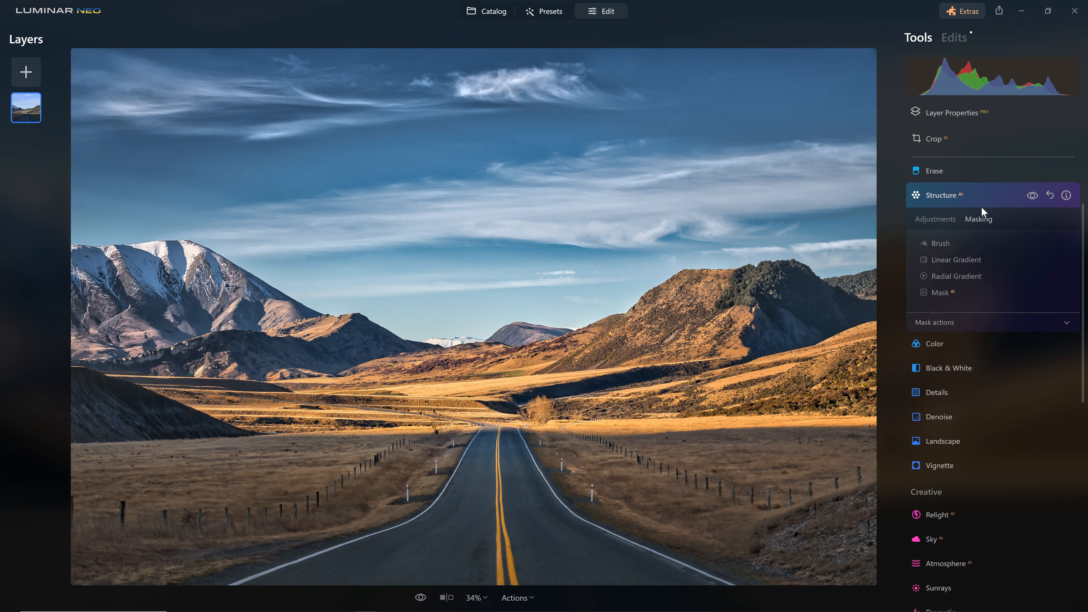
{"action": "left_click", "coordinate": [950, 293]}
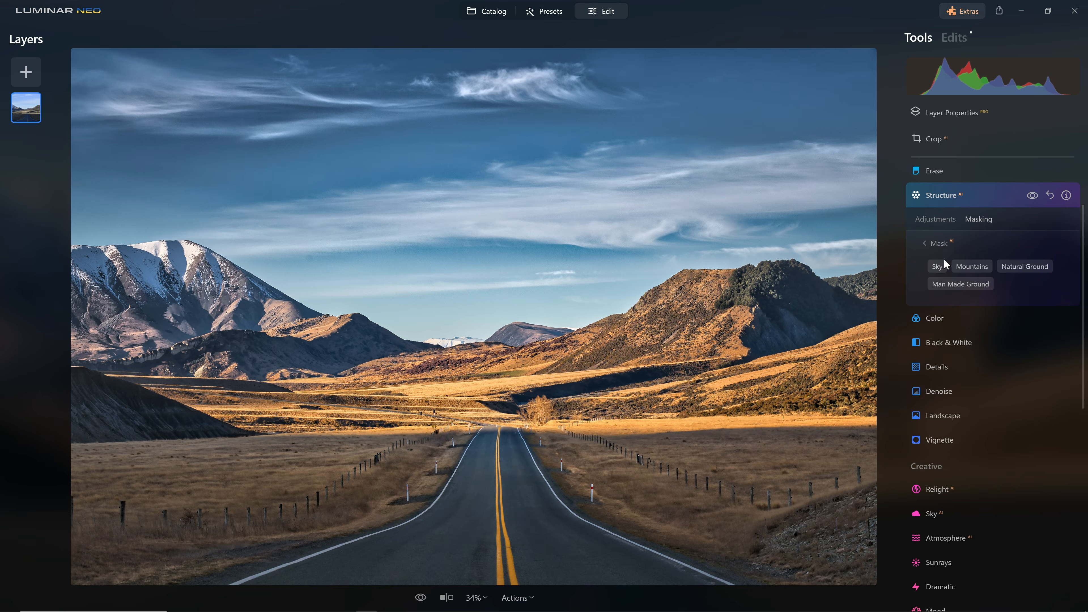
{"action": "left_click", "coordinate": [940, 266]}
{"action": "left_click", "coordinate": [935, 218]}
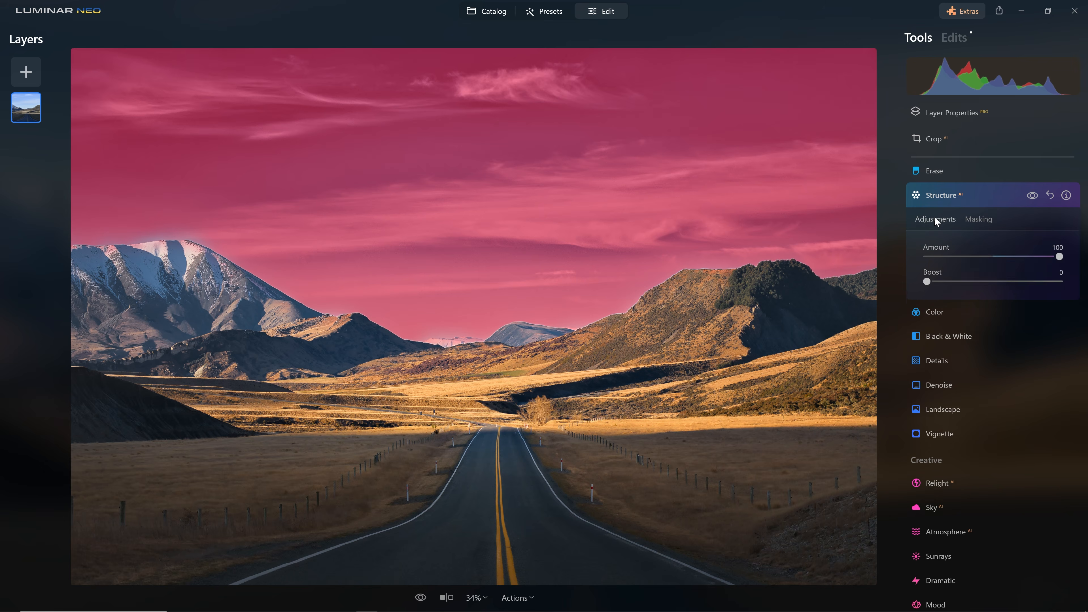
{"action": "left_click", "coordinate": [1033, 196]}
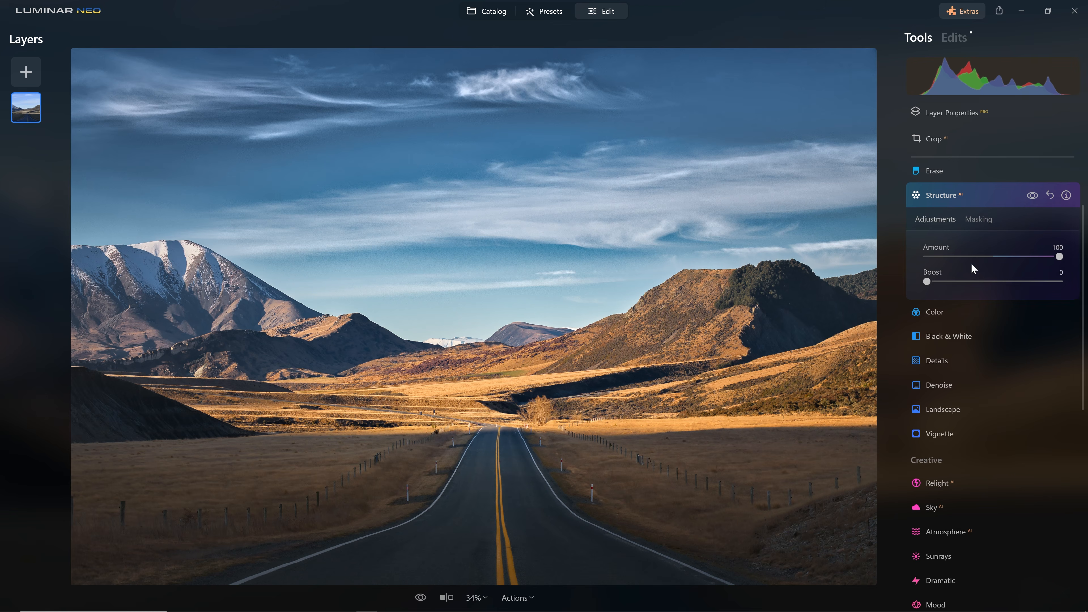
{"action": "left_click", "coordinate": [974, 220]}
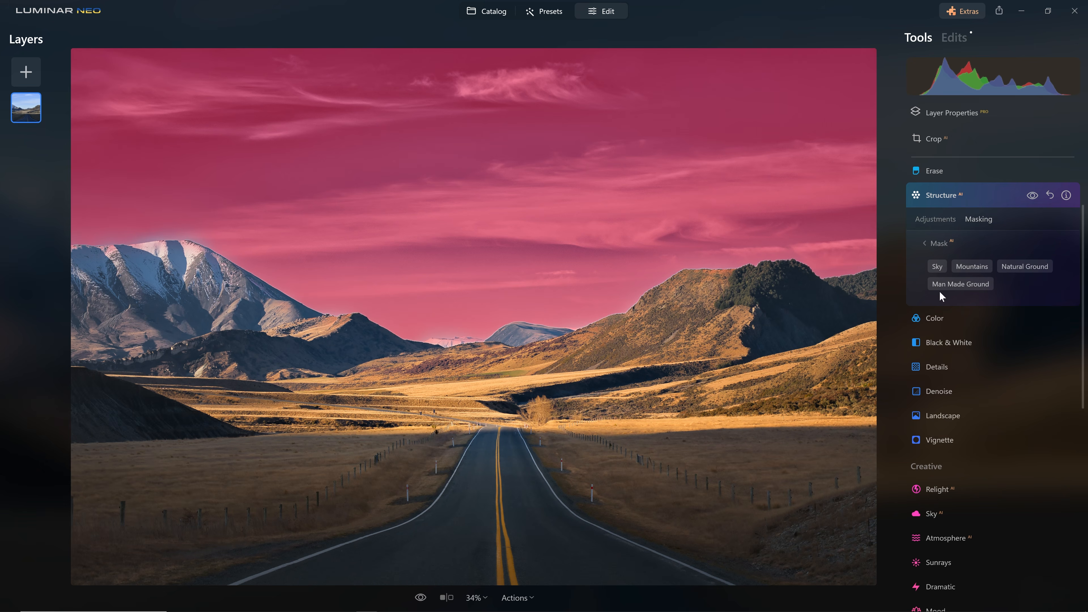
{"action": "left_click", "coordinate": [934, 263]}
{"action": "left_click", "coordinate": [974, 322]}
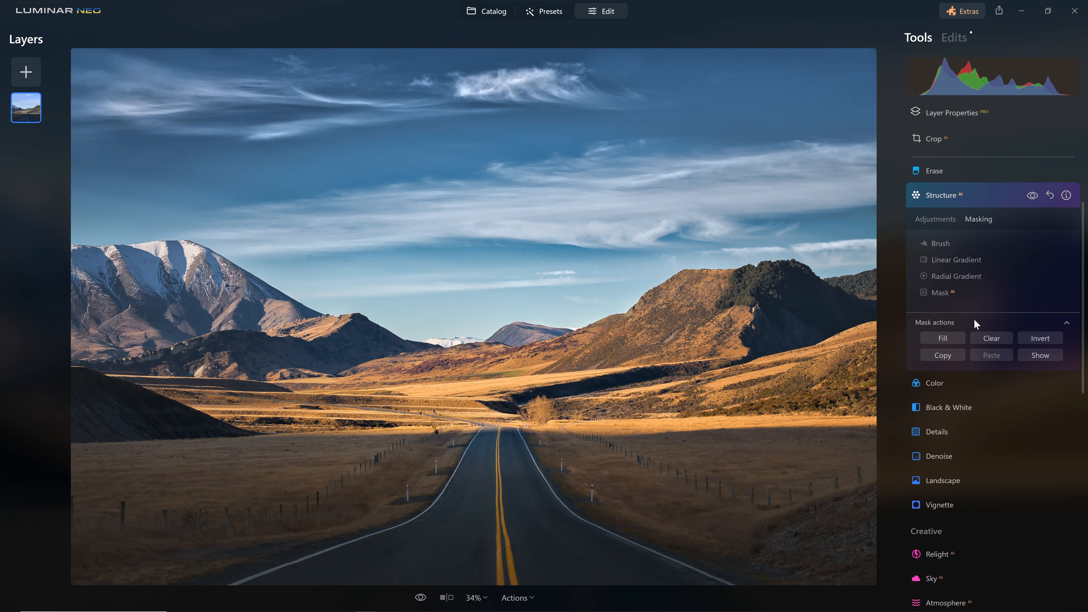
{"action": "left_click", "coordinate": [1049, 334]}
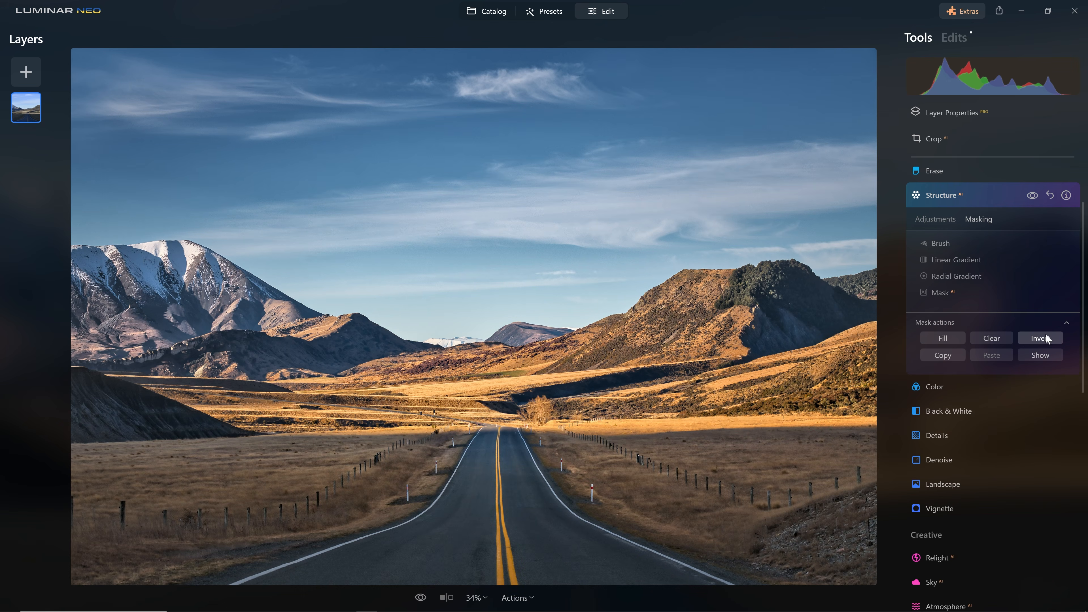
Compare the photo several times with and without the masked Structure AI effect
{"action": "left_click", "coordinate": [1032, 195]}
{"action": "left_click", "coordinate": [1032, 195]}
{"action": "left_click", "coordinate": [1032, 196]}
{"action": "left_click", "coordinate": [1032, 196]}
{"action": "left_click", "coordinate": [1032, 196]}
{"action": "left_click", "coordinate": [1032, 195]}
Erase part of the Structure AI mask over the hillsides and outer foreground with a size 400 brush at Strength 51
{"action": "left_click", "coordinate": [950, 245]}
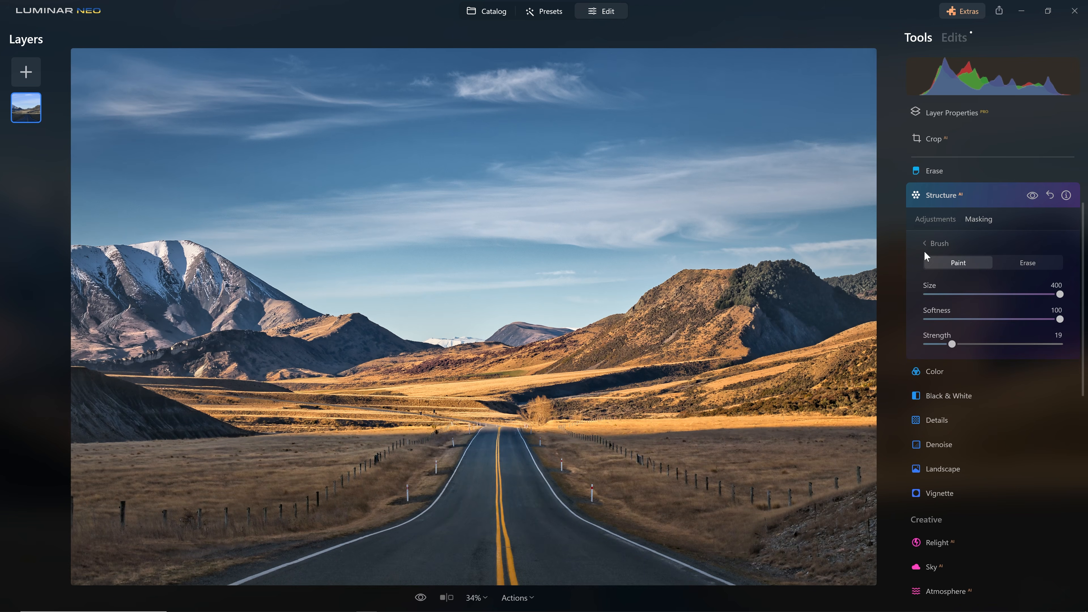
{"action": "left_click", "coordinate": [1004, 263]}
{"action": "left_click_drag", "start_coordinate": [952, 343], "coordinate": [994, 344]}
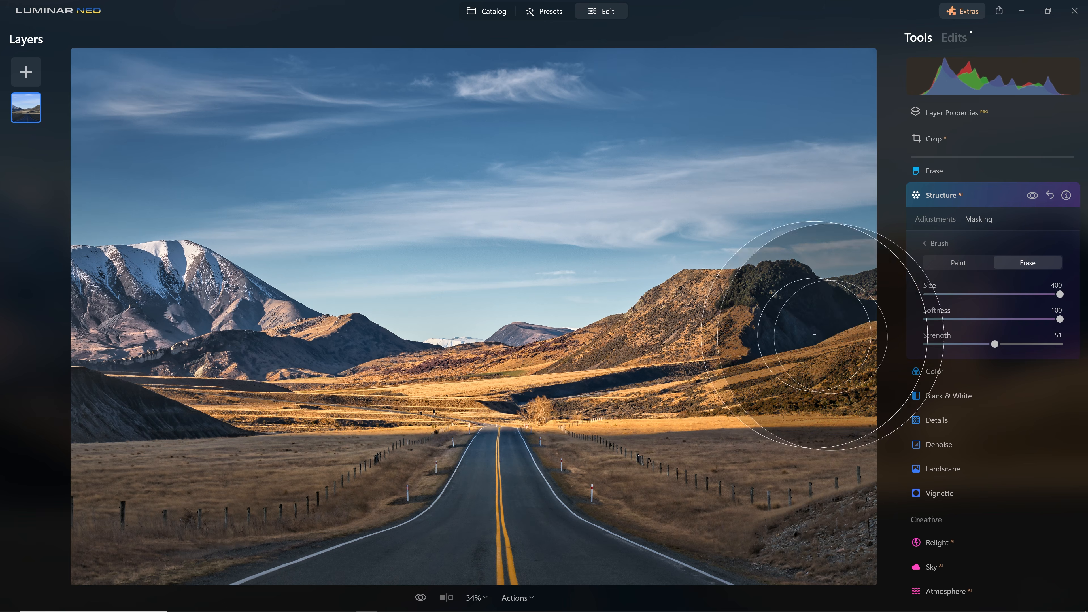
{"action": "mouse_move", "coordinate": [802, 365]}
{"action": "left_mouse_down"}
{"action": "mouse_move", "coordinate": [845, 347]}
{"action": "mouse_move", "coordinate": [798, 332]}
{"action": "mouse_move", "coordinate": [726, 376]}
{"action": "mouse_move", "coordinate": [813, 336]}
{"action": "mouse_move", "coordinate": [802, 350]}
{"action": "mouse_move", "coordinate": [645, 404]}
{"action": "mouse_move", "coordinate": [871, 440]}
{"action": "mouse_move", "coordinate": [829, 492]}
{"action": "mouse_move", "coordinate": [836, 526]}
{"action": "mouse_move", "coordinate": [574, 523]}
{"action": "mouse_move", "coordinate": [805, 498]}
{"action": "mouse_move", "coordinate": [472, 522]}
{"action": "mouse_move", "coordinate": [334, 549]}
{"action": "mouse_move", "coordinate": [40, 554]}
{"action": "mouse_move", "coordinate": [460, 575]}
{"action": "mouse_move", "coordinate": [46, 549]}
{"action": "left_mouse_up"}
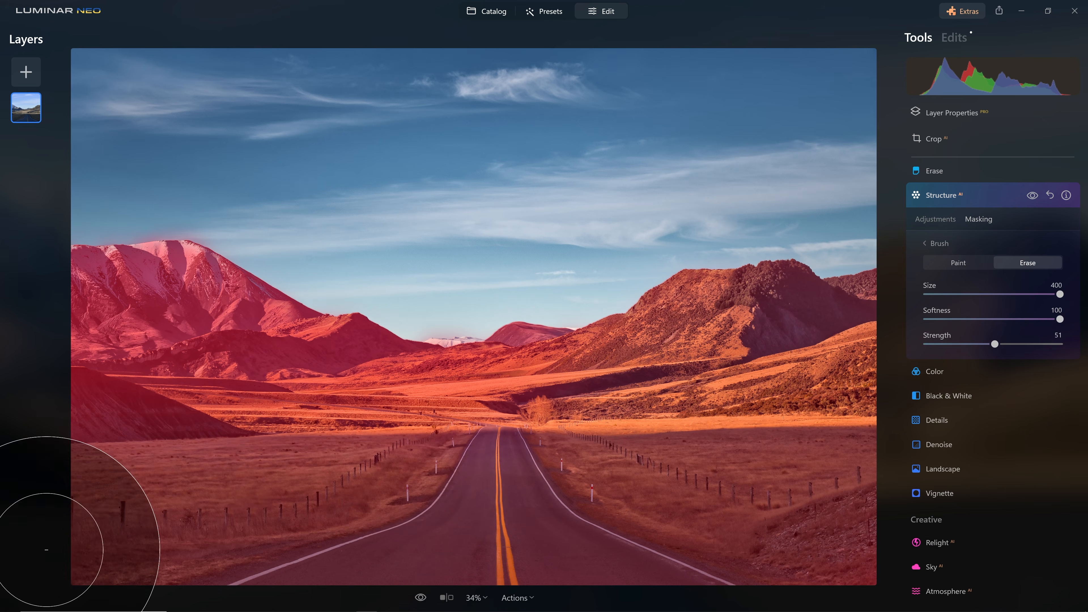
{"action": "left_click_drag", "start_coordinate": [110, 415], "coordinate": [29, 286]}
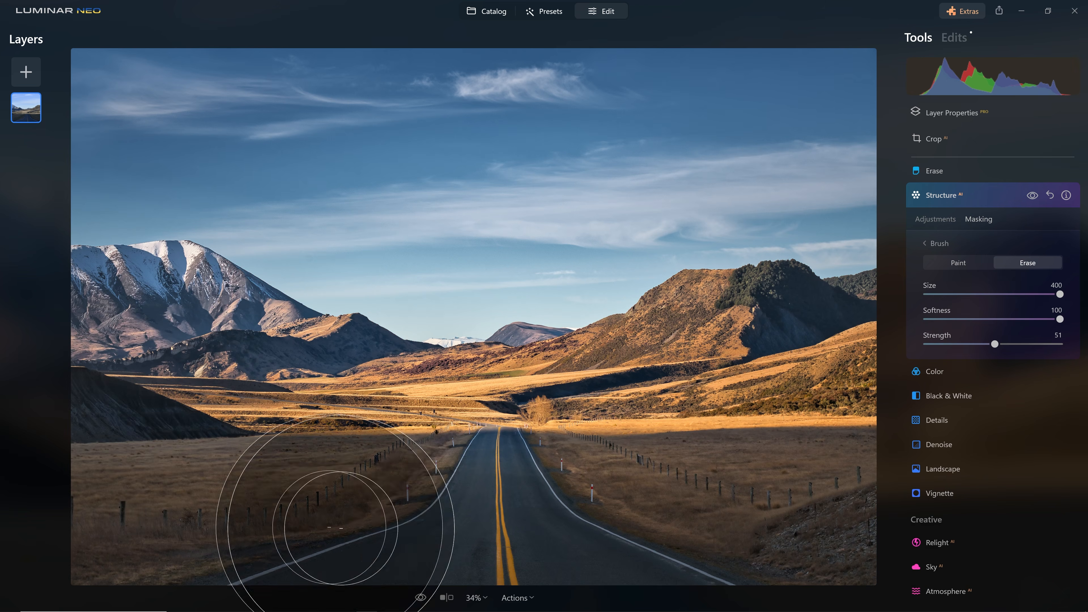
Reduce the eraser brush to Size 316 and Strength 34, and erase more of the mask along the photo's side edges and foreground
{"action": "scroll", "coordinate": [833, 471], "scroll_direction": "down", "scroll_amount": 1}
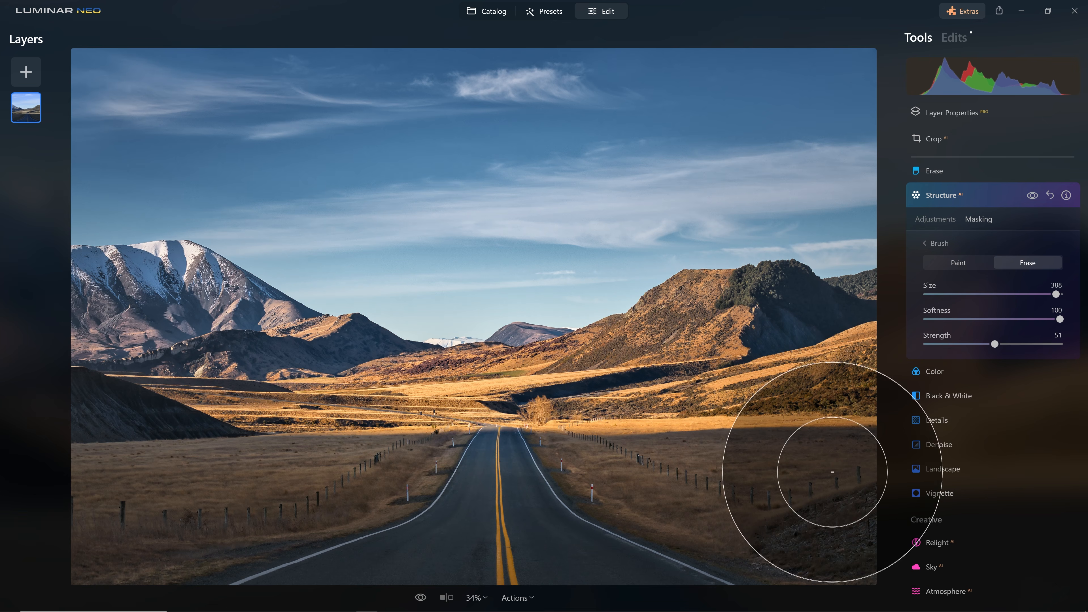
{"action": "scroll", "coordinate": [832, 472], "scroll_direction": "down", "scroll_amount": 6}
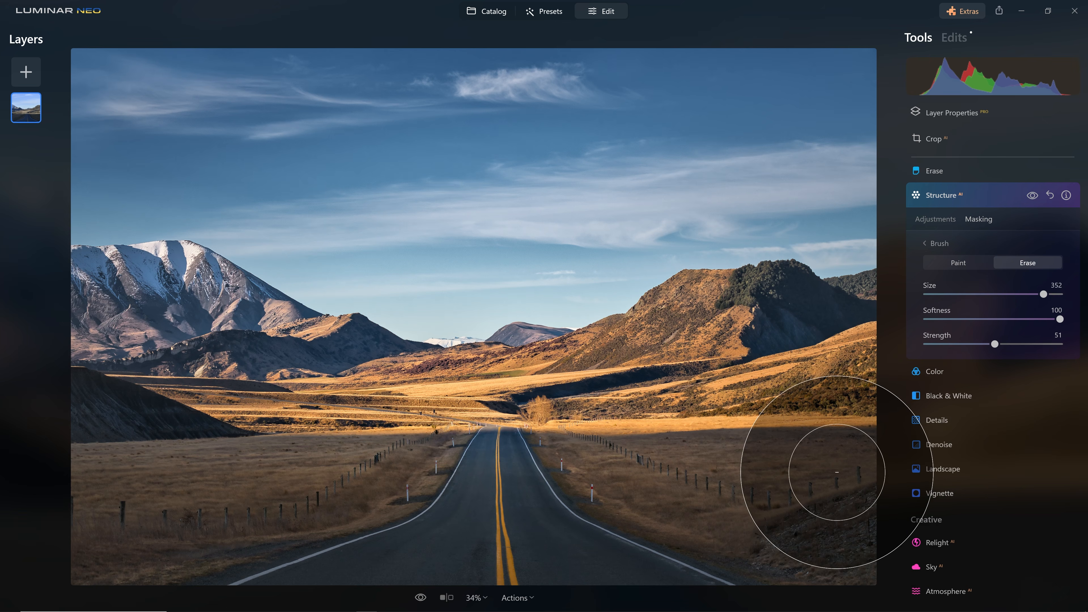
{"action": "left_click", "coordinate": [971, 344]}
{"action": "mouse_move", "coordinate": [821, 432]}
{"action": "left_mouse_down"}
{"action": "mouse_move", "coordinate": [792, 330]}
{"action": "mouse_move", "coordinate": [678, 373]}
{"action": "mouse_move", "coordinate": [874, 384]}
{"action": "left_mouse_up"}
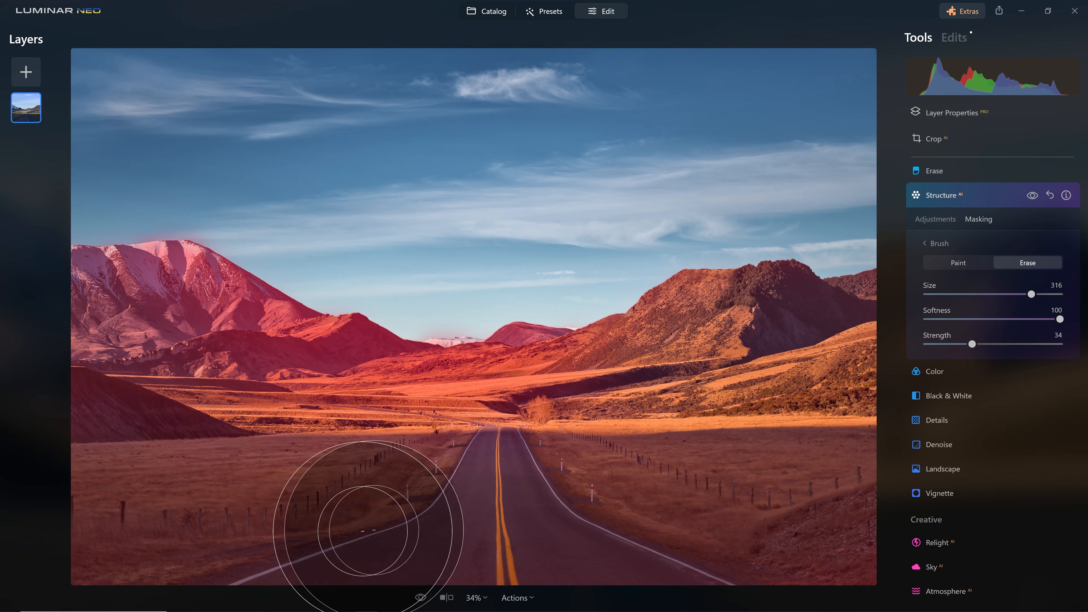
{"action": "mouse_move", "coordinate": [85, 399]}
{"action": "left_mouse_down"}
{"action": "mouse_move", "coordinate": [133, 327]}
{"action": "mouse_move", "coordinate": [197, 371]}
{"action": "mouse_move", "coordinate": [71, 391]}
{"action": "left_mouse_up"}
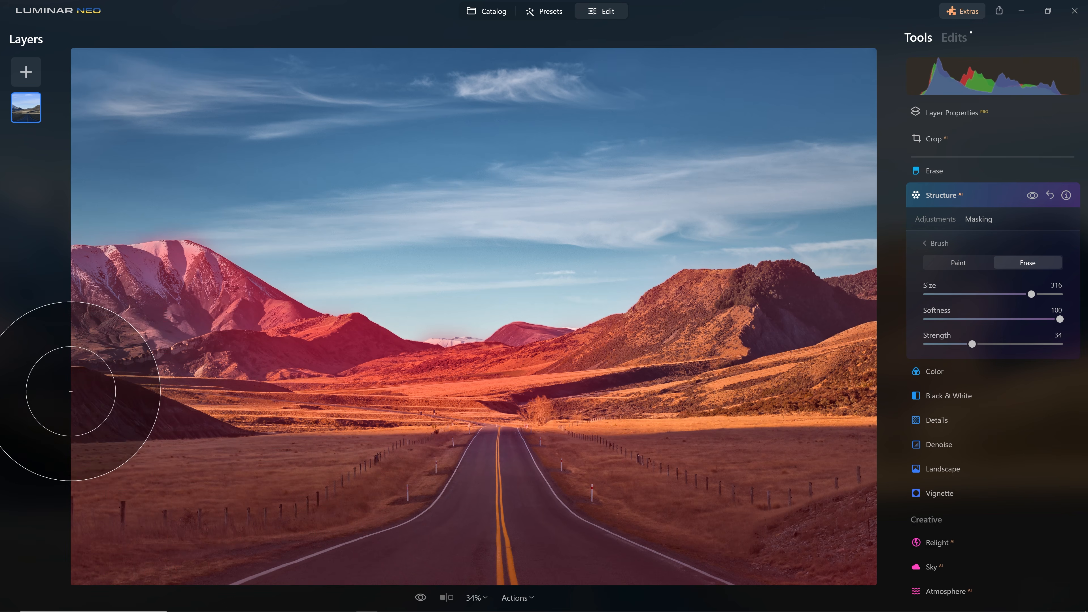
Compare the photo with and without Structure AI, and erase more of the mask down the photo's right edge
{"action": "left_click", "coordinate": [1032, 195]}
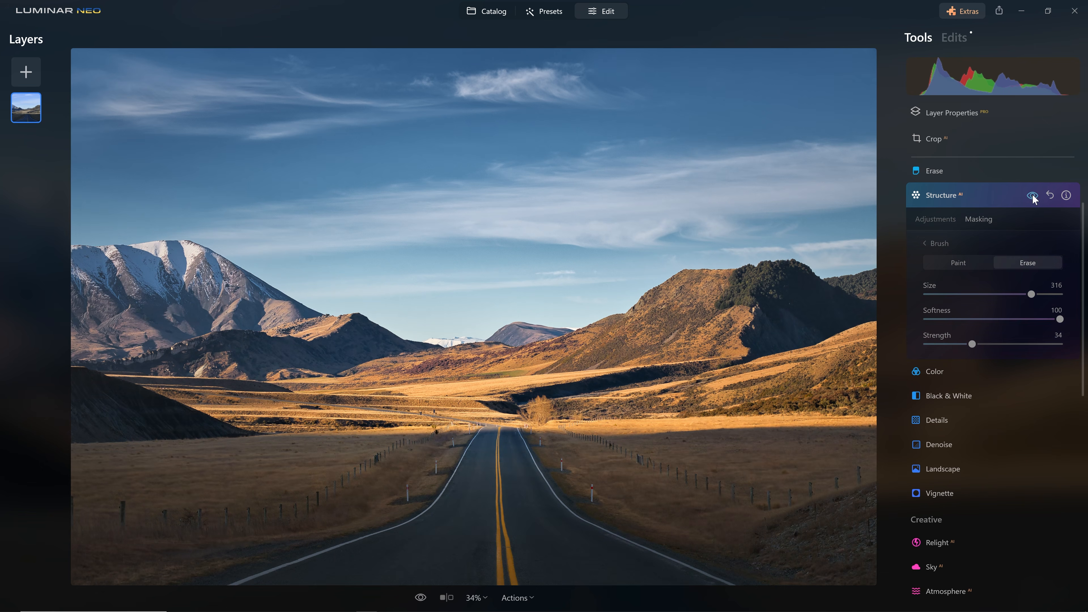
{"action": "left_click", "coordinate": [1033, 196]}
{"action": "left_click", "coordinate": [1036, 196]}
{"action": "left_click", "coordinate": [1035, 197]}
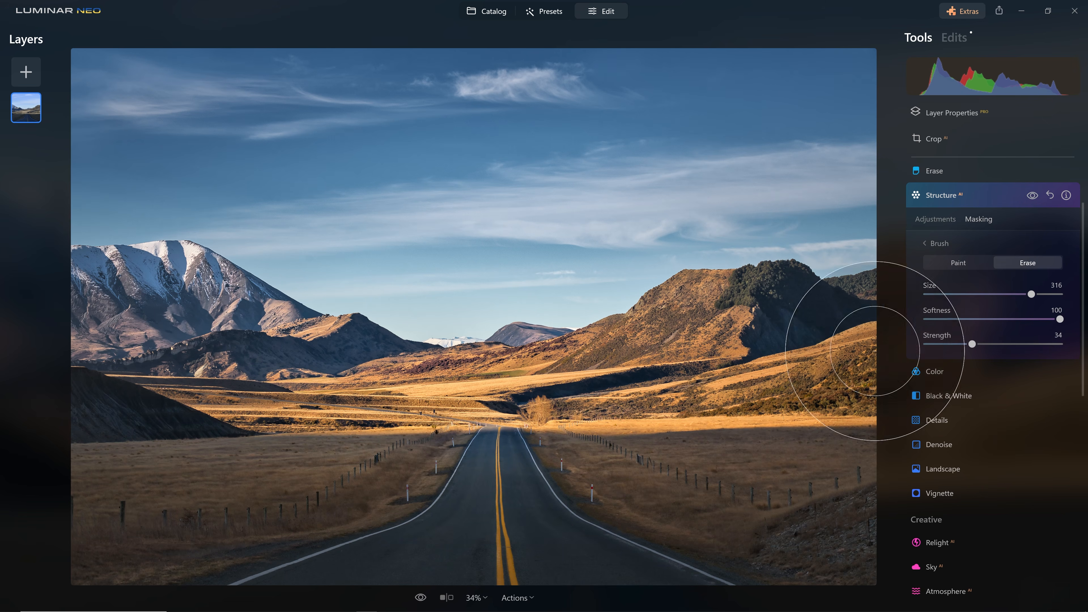
{"action": "mouse_move", "coordinate": [867, 351]}
{"action": "left_mouse_down"}
{"action": "mouse_move", "coordinate": [853, 382]}
{"action": "mouse_move", "coordinate": [792, 412]}
{"action": "mouse_move", "coordinate": [831, 474]}
{"action": "left_mouse_up"}
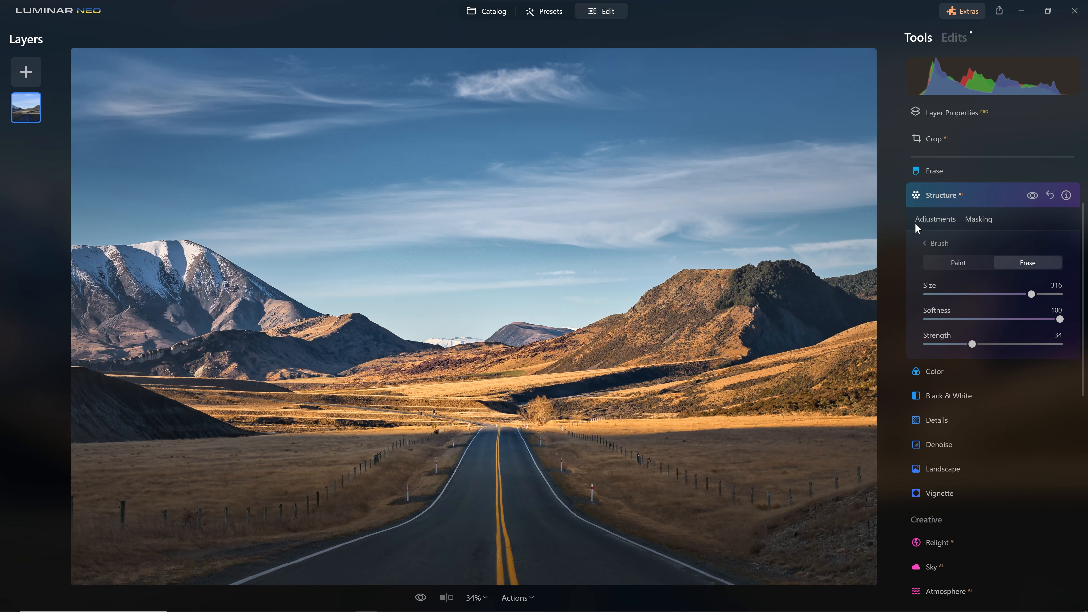
Leave the mask brush, fine-tune the Structure AI Amount while comparing with the unadjusted photo, and close Structure AI
{"action": "left_click", "coordinate": [933, 245]}
{"action": "left_click", "coordinate": [926, 222]}
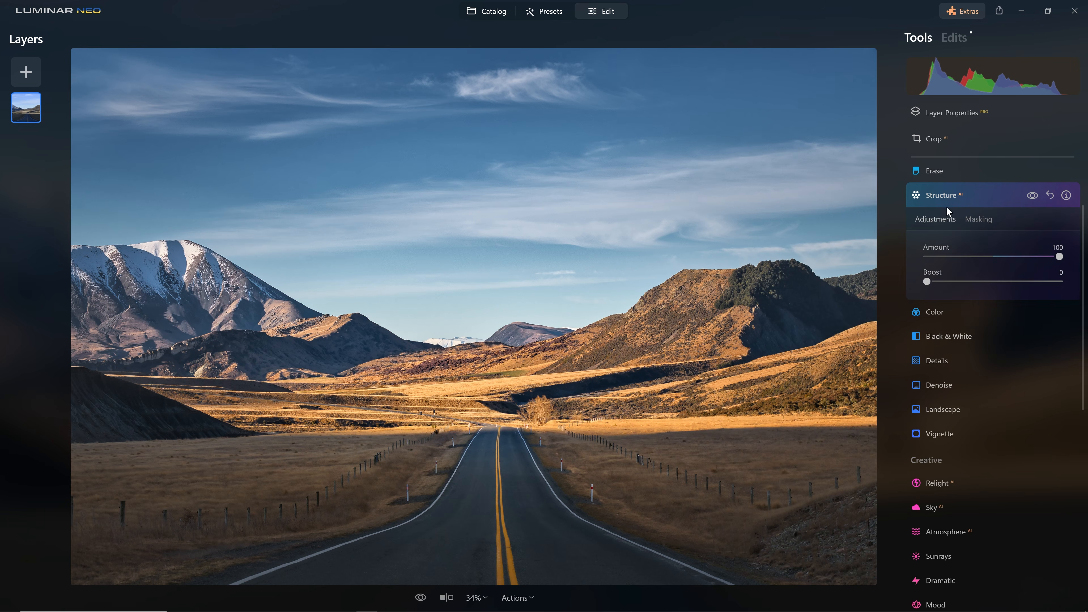
{"action": "left_click_drag", "start_coordinate": [1060, 256], "coordinate": [1056, 257]}
{"action": "left_click_drag", "start_coordinate": [1012, 272], "coordinate": [1040, 277]}
{"action": "left_click", "coordinate": [1031, 196]}
{"action": "left_click", "coordinate": [1032, 196]}
{"action": "left_click", "coordinate": [982, 201]}
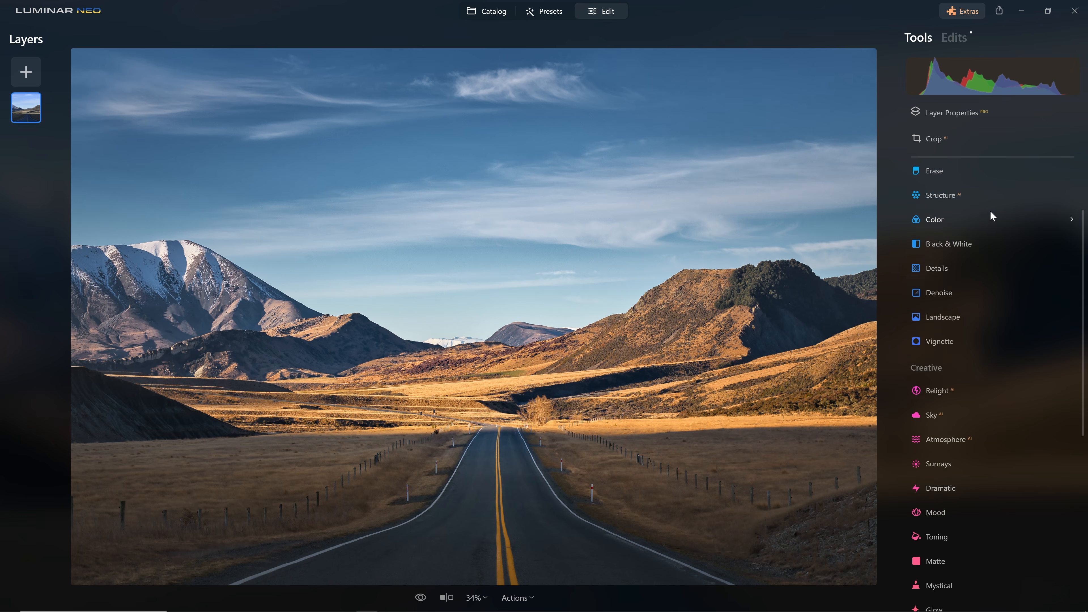
Apply the Dramatic effect to the photo with an Amount of 100
{"action": "scroll", "coordinate": [1013, 294], "scroll_direction": "down", "scroll_amount": 3}
{"action": "scroll", "coordinate": [984, 323], "scroll_direction": "down", "scroll_amount": 2}
{"action": "scroll", "coordinate": [985, 326], "scroll_direction": "up", "scroll_amount": 2}
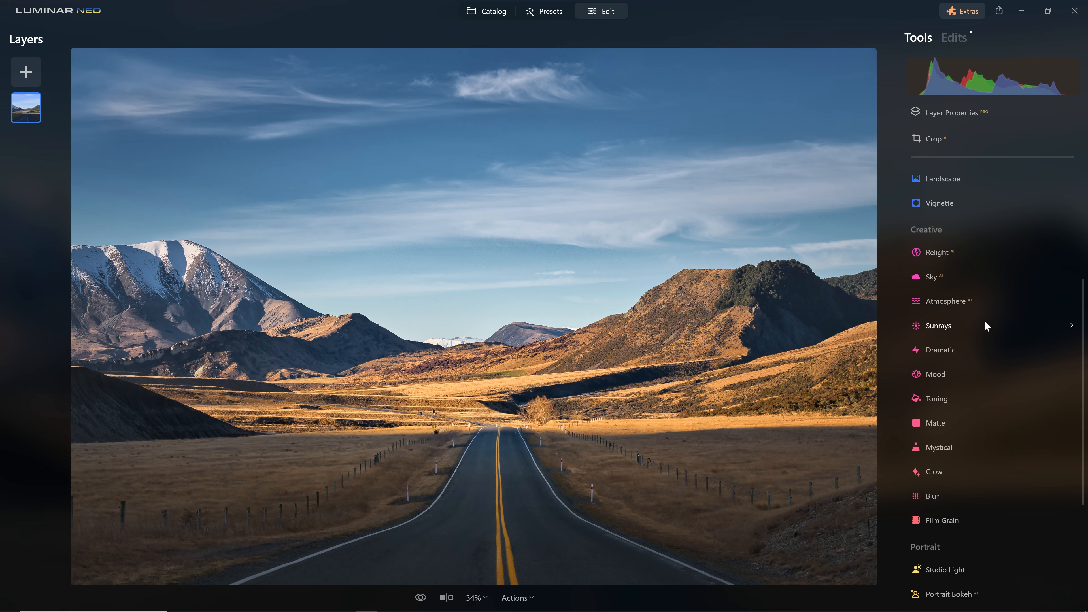
{"action": "left_click", "coordinate": [961, 354]}
{"action": "left_click_drag", "start_coordinate": [937, 414], "coordinate": [1069, 425]}
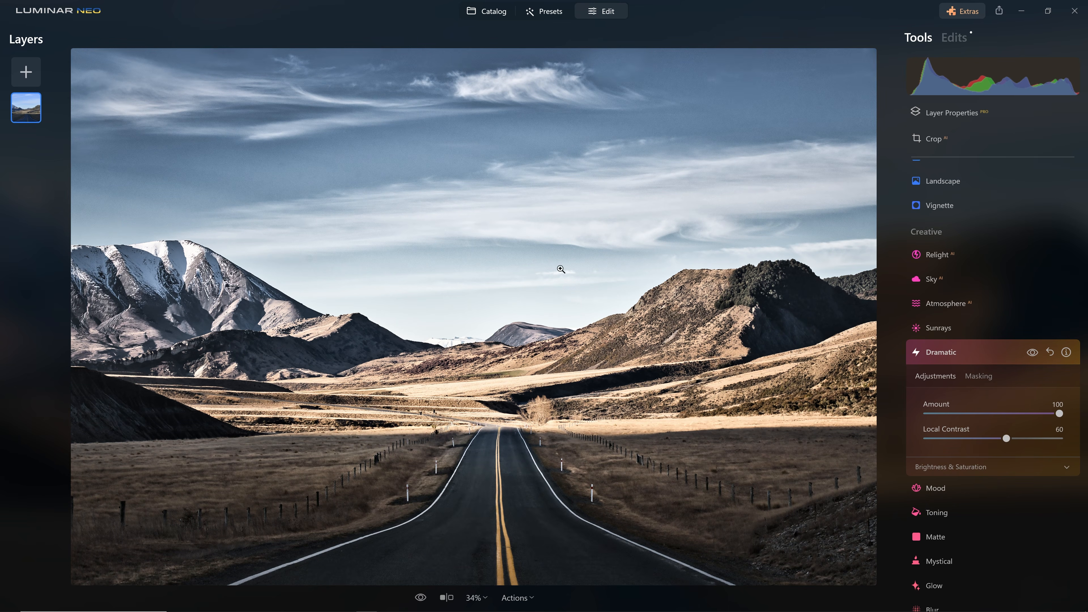
Lower the Dramatic effect's Local Contrast to 5, keeping the Amount at 100
{"action": "scroll", "coordinate": [985, 422], "scroll_direction": "down", "scroll_amount": 2}
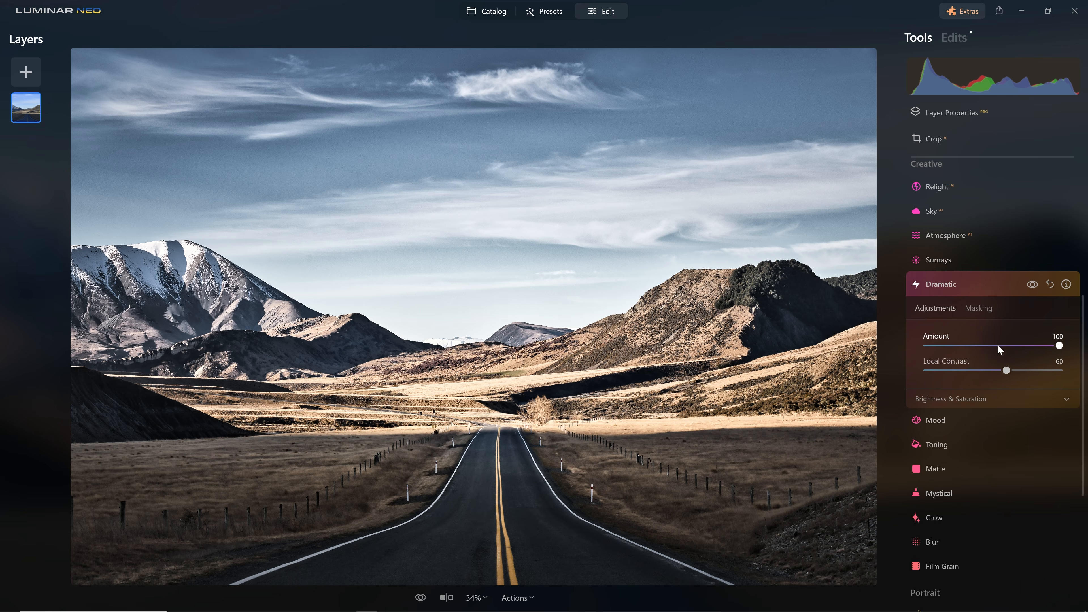
{"action": "left_click_drag", "start_coordinate": [1006, 372], "coordinate": [926, 375]}
{"action": "left_click_drag", "start_coordinate": [1058, 347], "coordinate": [1082, 348]}
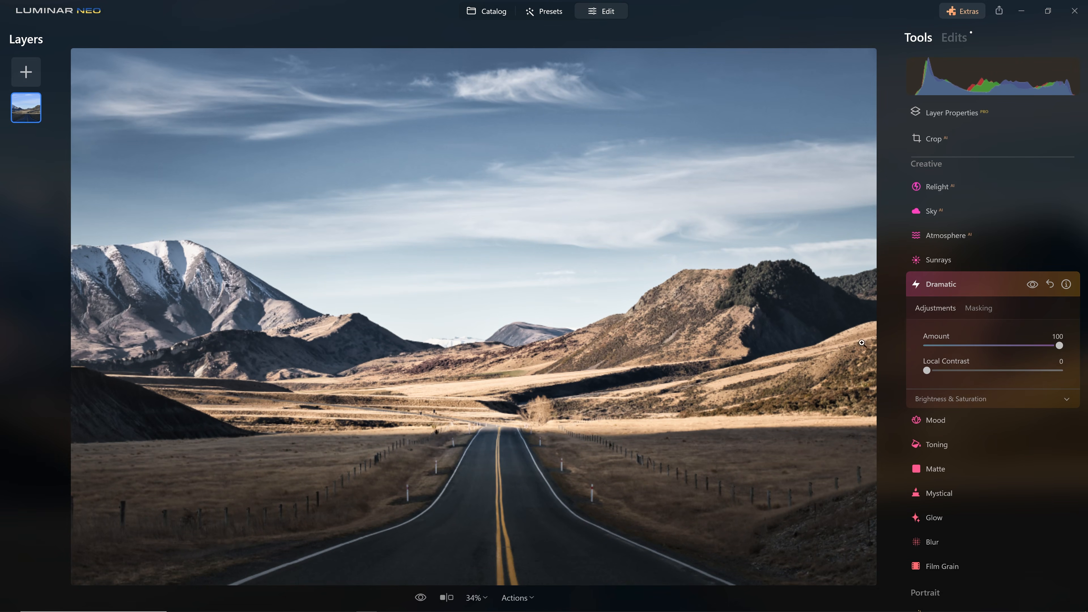
{"action": "left_click_drag", "start_coordinate": [928, 371], "coordinate": [936, 374]}
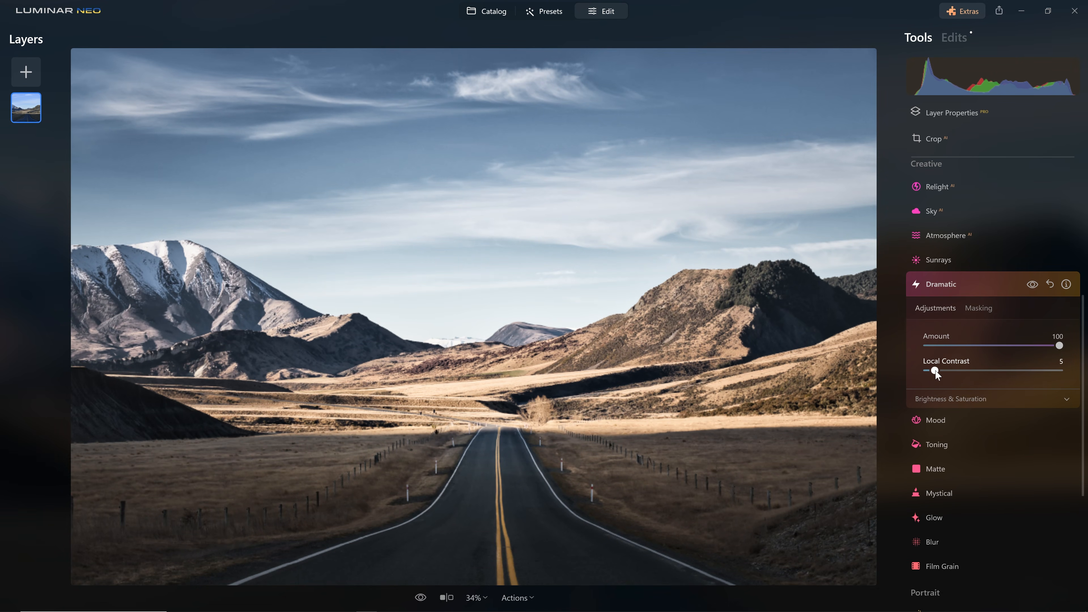
Set the Dramatic effect's Brightness to 20 and Saturation to 32
{"action": "left_click", "coordinate": [963, 398]}
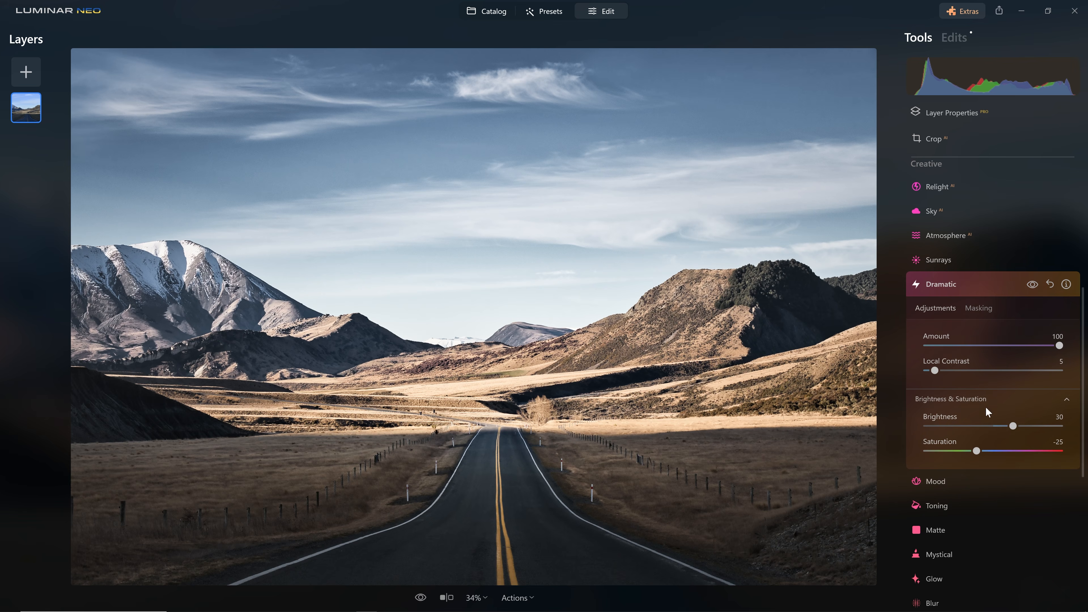
{"action": "left_click_drag", "start_coordinate": [1014, 427], "coordinate": [943, 455]}
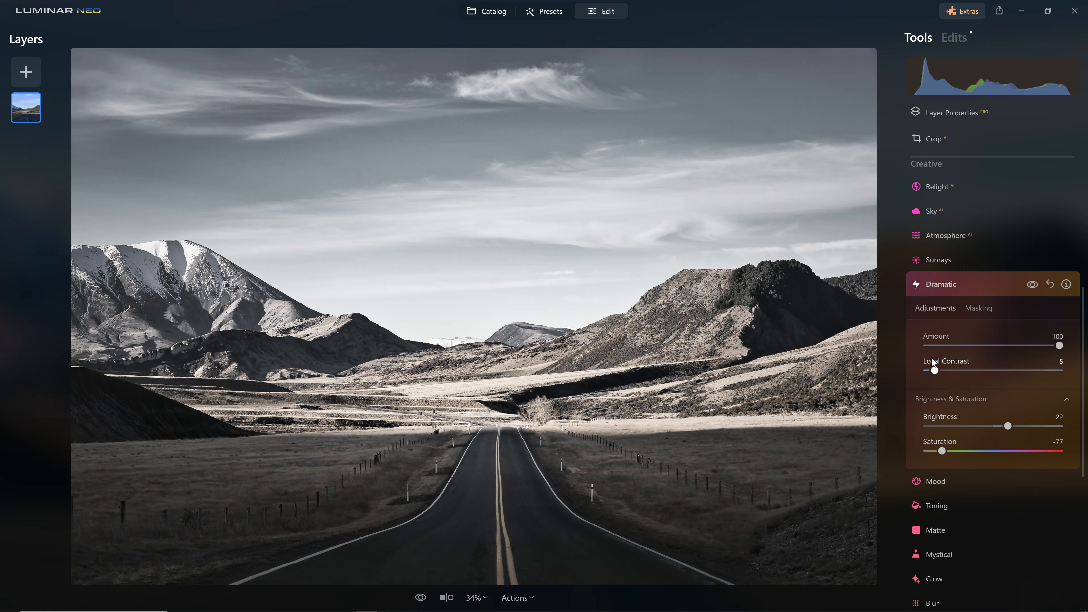
{"action": "left_click_drag", "start_coordinate": [943, 452], "coordinate": [1007, 426]}
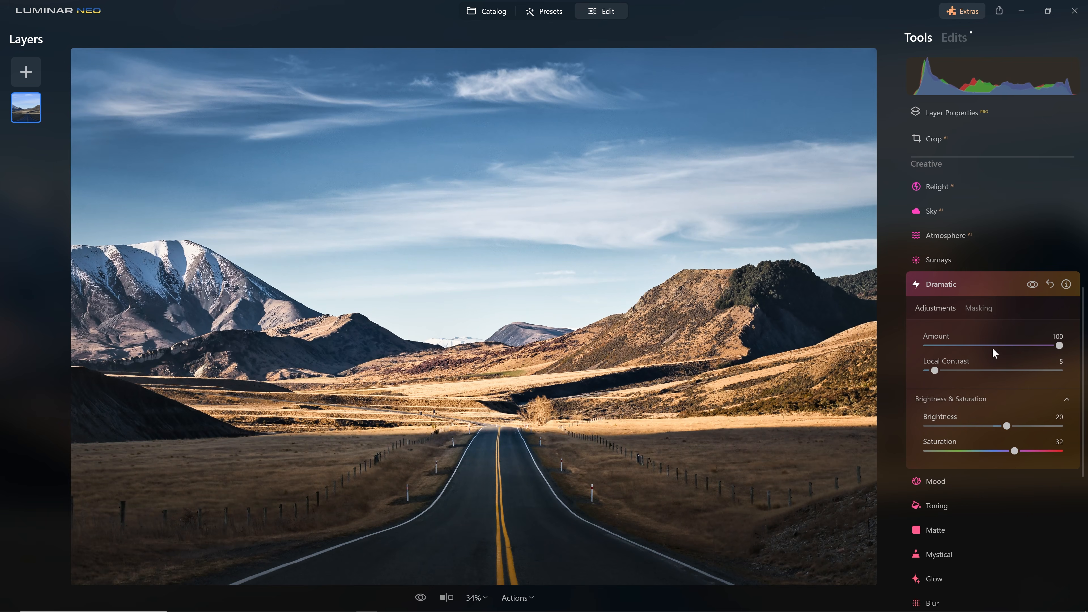
Reduce the Dramatic Amount to 30, compare the photo with and without the effect, and close Dramatic
{"action": "left_click", "coordinate": [1031, 284]}
{"action": "left_click", "coordinate": [1032, 285]}
{"action": "left_click_drag", "start_coordinate": [1061, 347], "coordinate": [968, 351]}
{"action": "left_click", "coordinate": [1031, 284]}
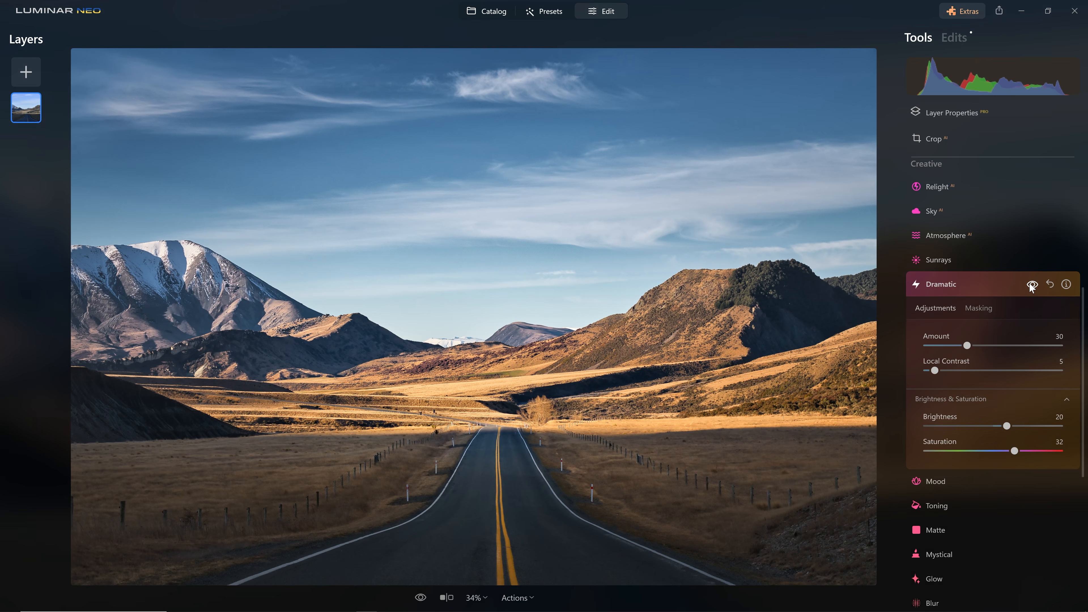
{"action": "left_click", "coordinate": [982, 286]}
Open the Mystical effect and inspect the hills and road at 100% zoom before returning to the full photo
{"action": "scroll", "coordinate": [985, 326], "scroll_direction": "down", "scroll_amount": 3}
{"action": "left_click", "coordinate": [937, 315]}
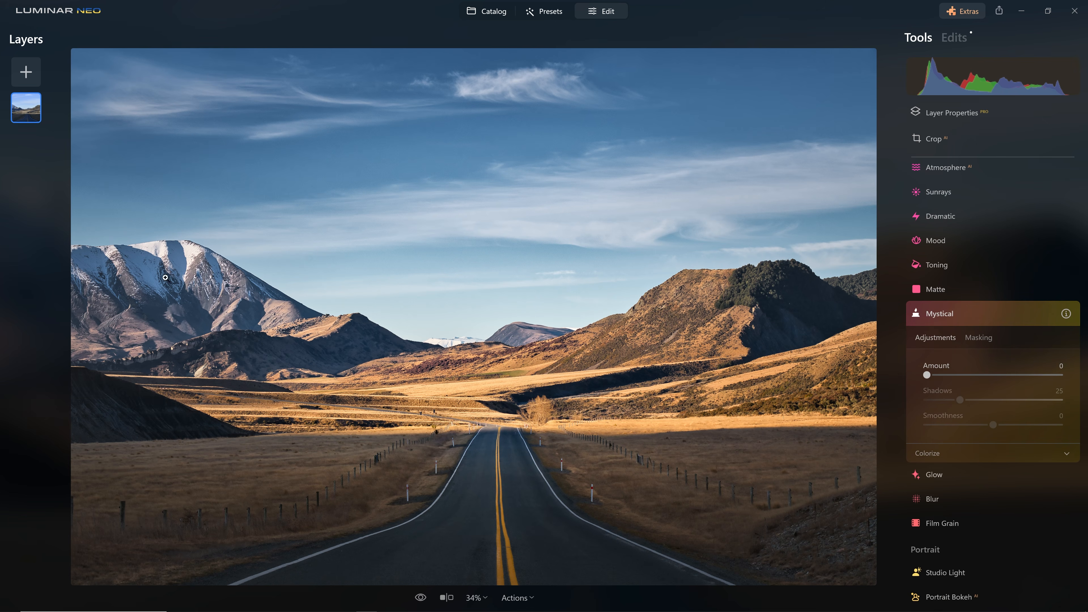
{"action": "left_click", "coordinate": [678, 339]}
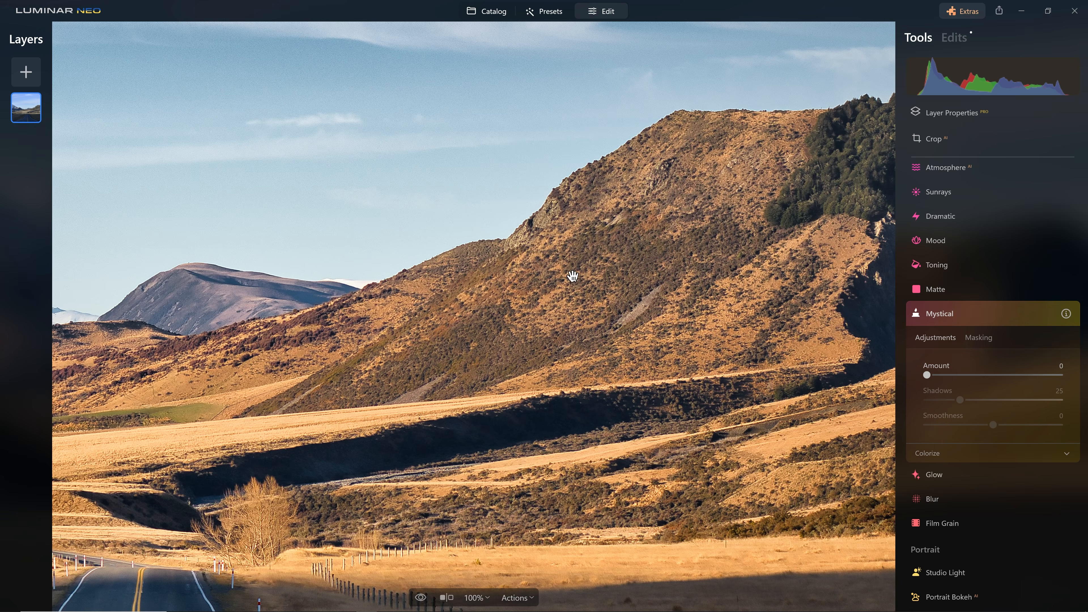
{"action": "left_click_drag", "start_coordinate": [281, 361], "coordinate": [797, 294]}
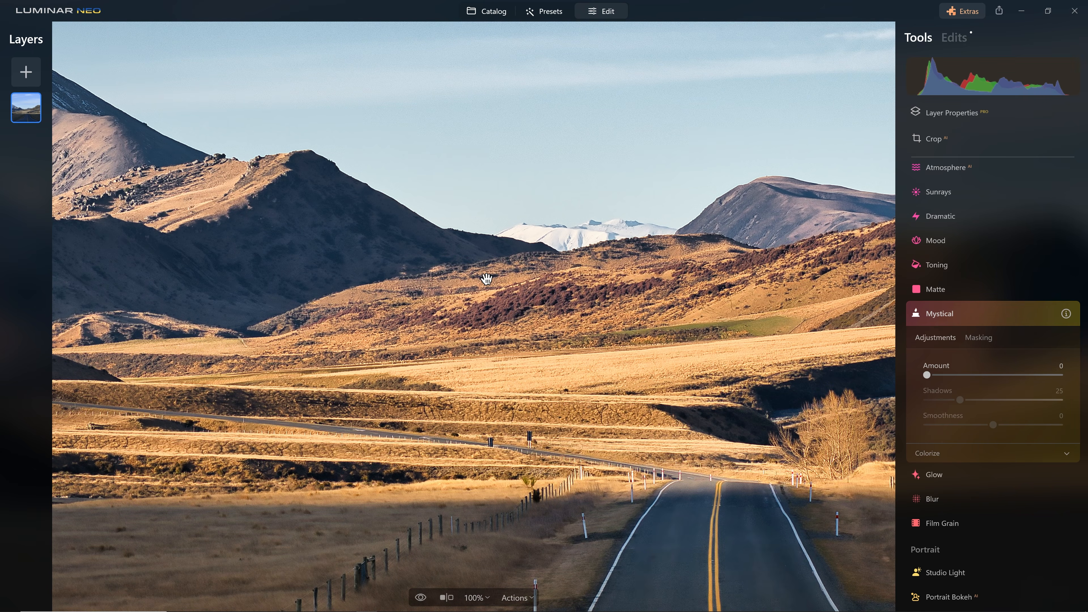
{"action": "double_click", "coordinate": [545, 307]}
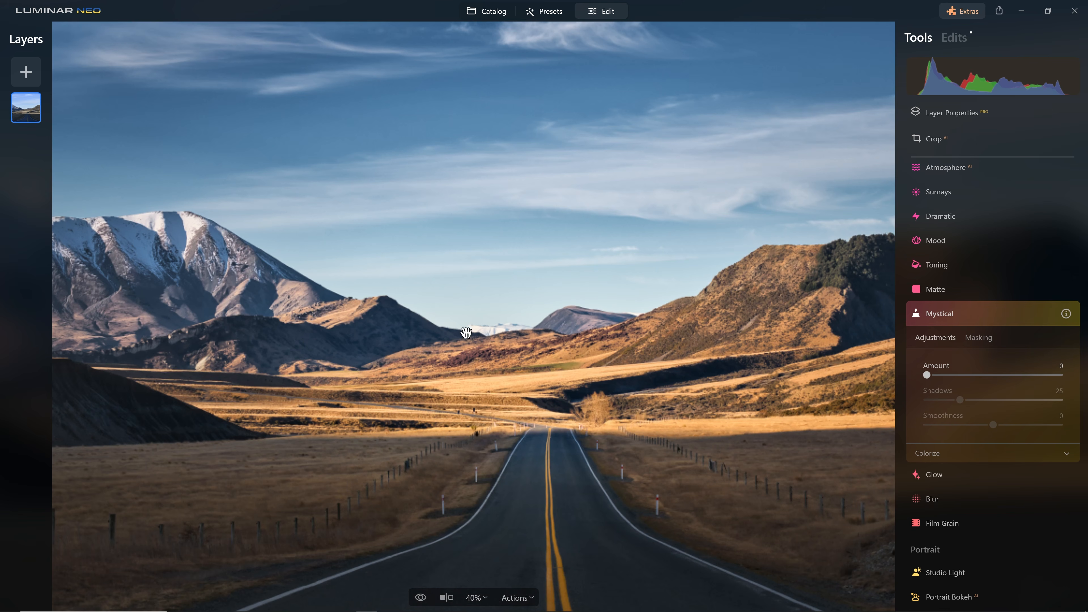
{"action": "scroll", "coordinate": [586, 320], "scroll_direction": "down", "scroll_amount": 1}
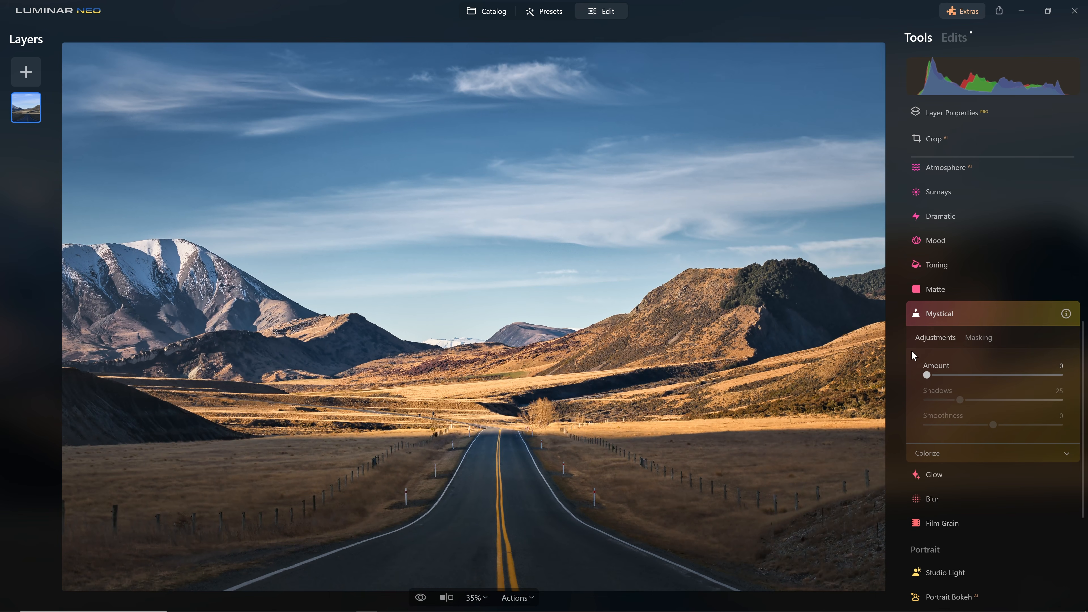
Try a Soft Focus Glow with an Amount of 45 and reset the Amount to 0
{"action": "left_click", "coordinate": [942, 476]}
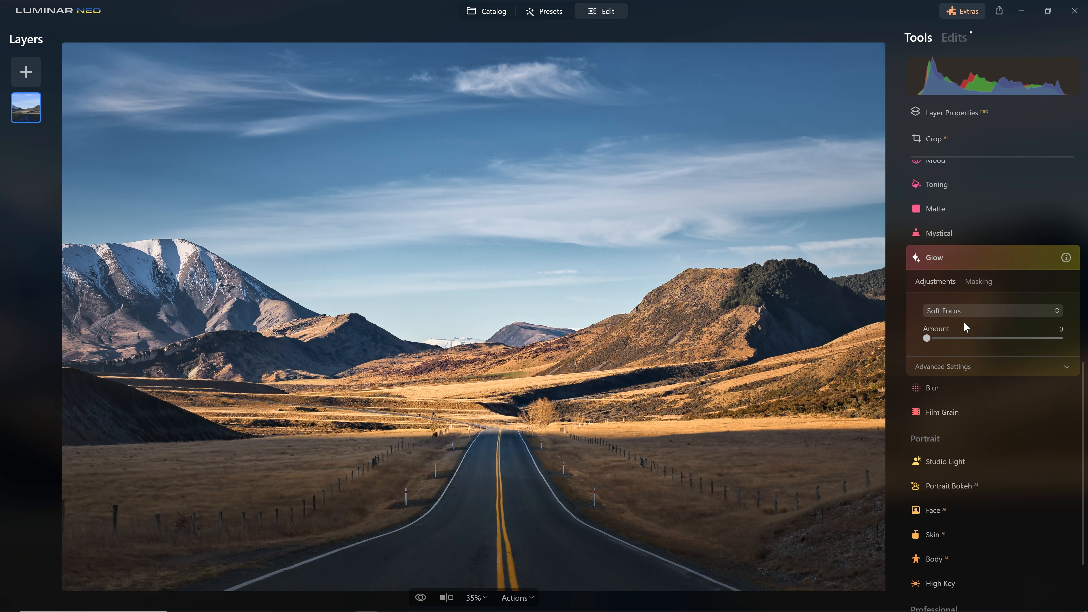
{"action": "left_click_drag", "start_coordinate": [927, 339], "coordinate": [987, 339]}
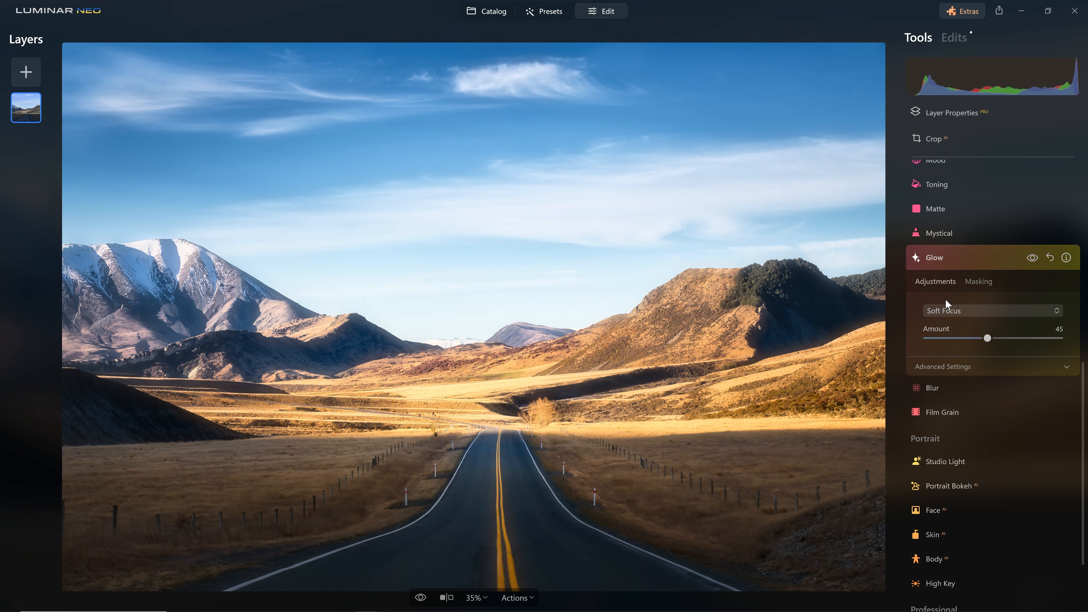
{"action": "scroll", "coordinate": [945, 299], "scroll_direction": "up", "scroll_amount": 2}
{"action": "double_click", "coordinate": [988, 406]}
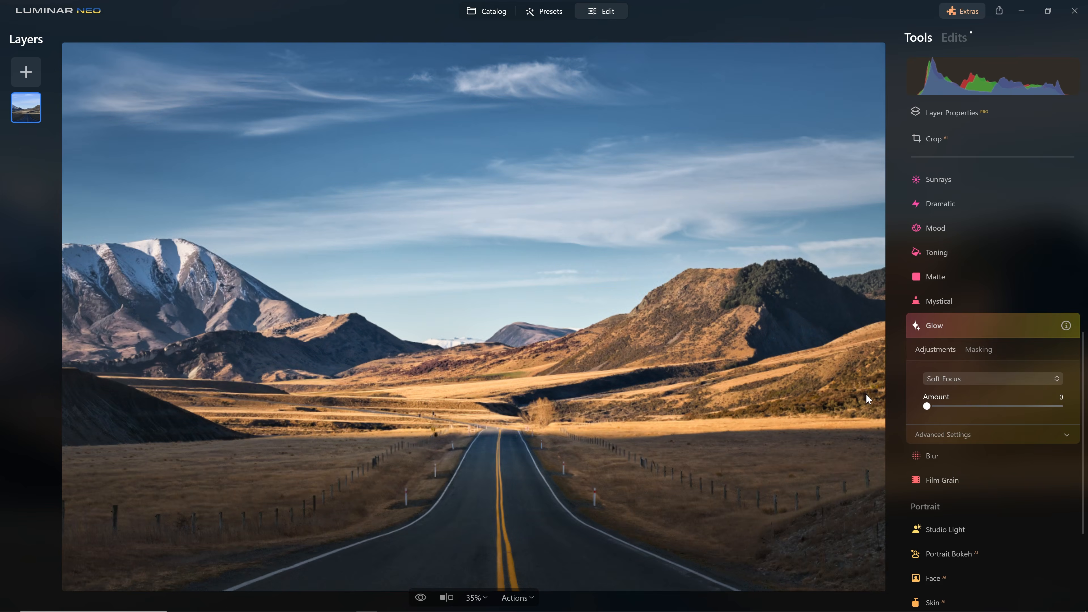
Apply the Mystical effect with an Amount of 23 and compare the photo with and without it
{"action": "left_click", "coordinate": [936, 300]}
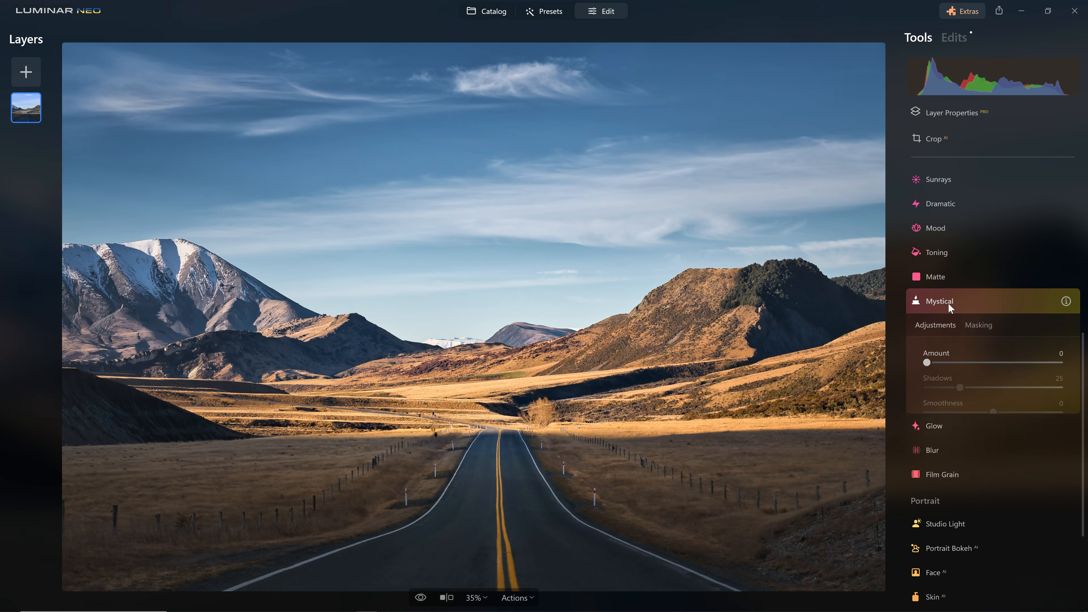
{"action": "left_click_drag", "start_coordinate": [930, 361], "coordinate": [1059, 362]}
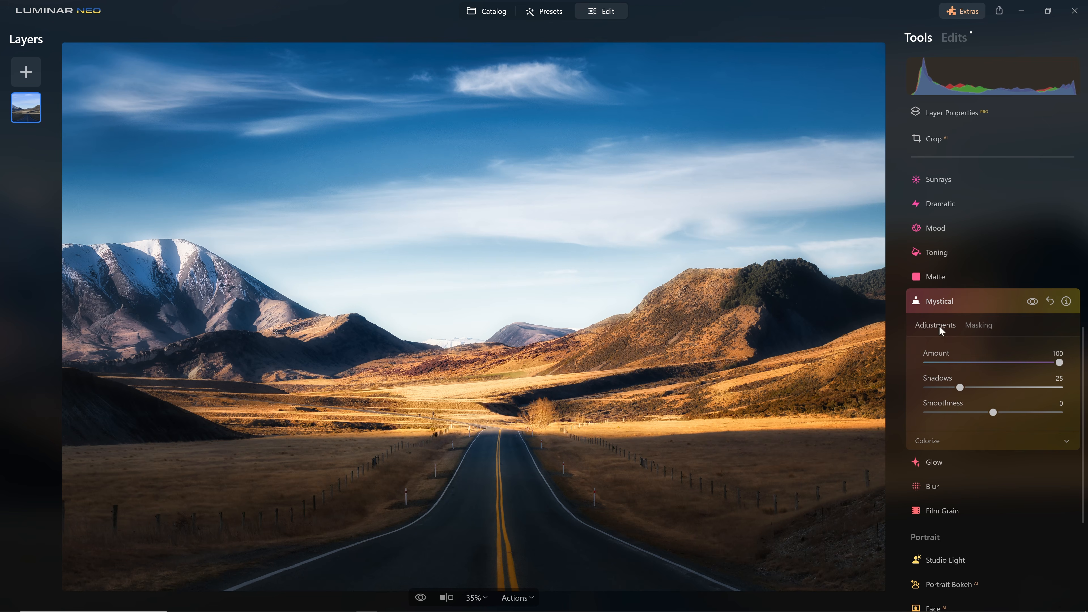
{"action": "left_click_drag", "start_coordinate": [1056, 363], "coordinate": [956, 369]}
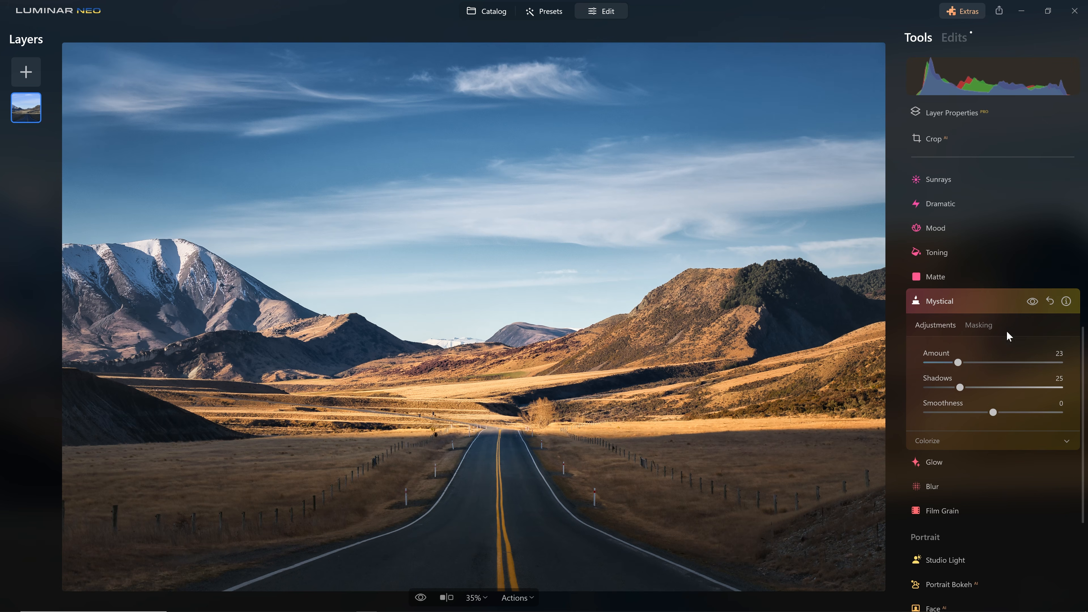
{"action": "left_click", "coordinate": [1032, 302]}
{"action": "left_click", "coordinate": [1032, 302]}
{"action": "left_click", "coordinate": [974, 447]}
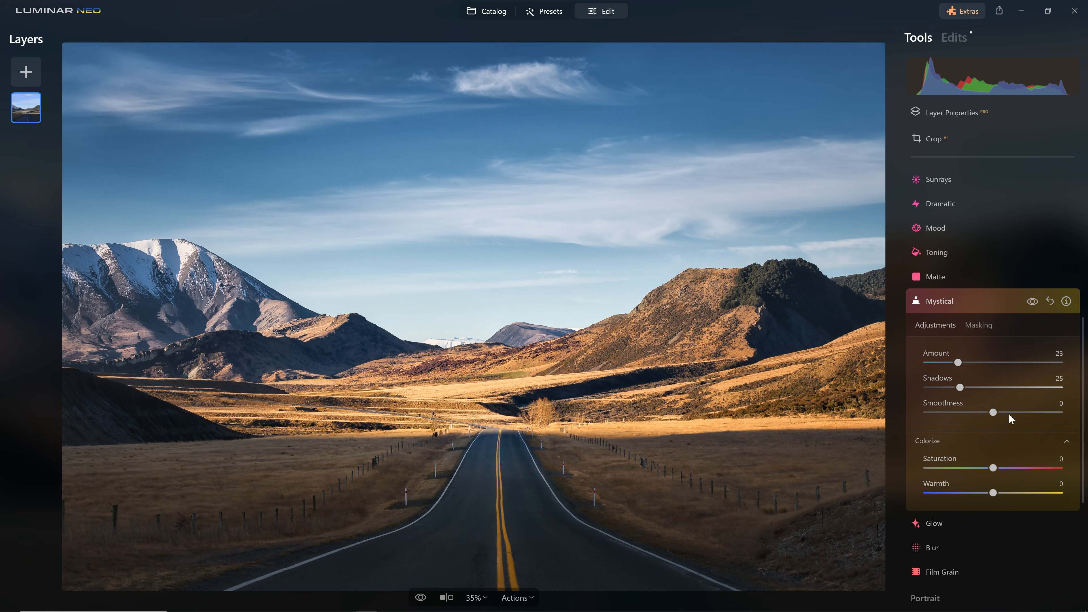
{"action": "left_click", "coordinate": [1032, 302]}
{"action": "left_click", "coordinate": [1032, 301]}
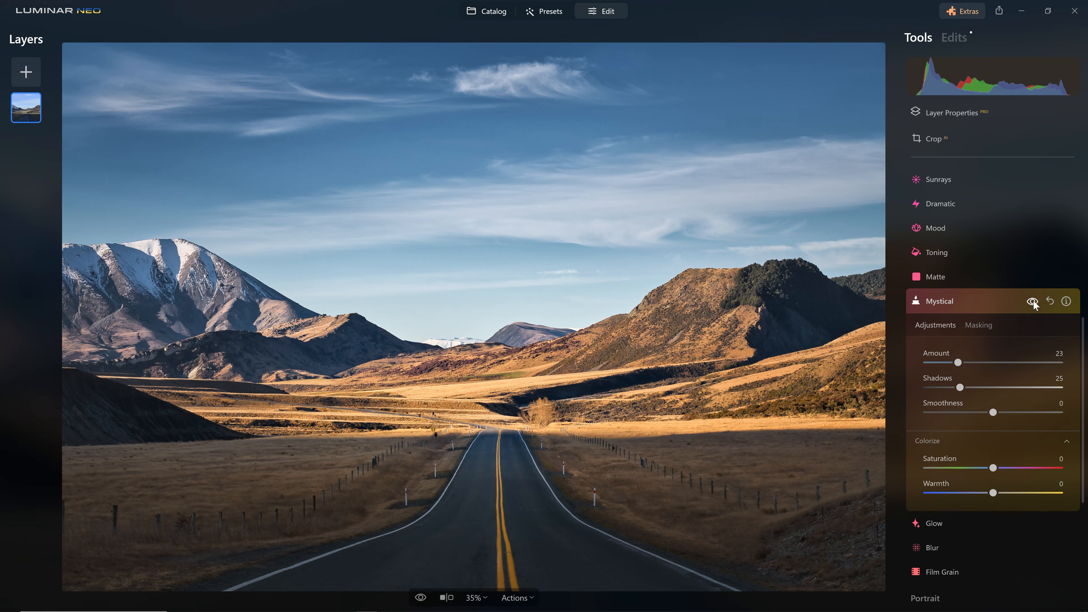
Set the Mystical Smoothness to 33, compare the photo with and without the effect, and close Mystical
{"action": "left_click_drag", "start_coordinate": [993, 412], "coordinate": [1068, 418]}
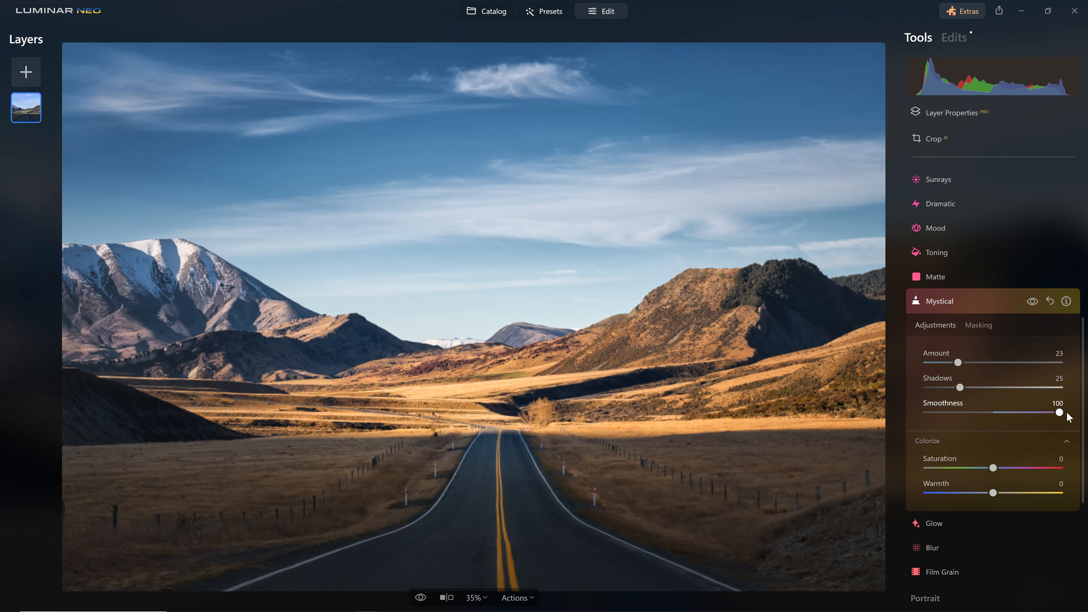
{"action": "left_click_drag", "start_coordinate": [1035, 303], "coordinate": [1037, 304]}
{"action": "left_click_drag", "start_coordinate": [1059, 413], "coordinate": [1015, 412]}
{"action": "left_click", "coordinate": [1031, 305]}
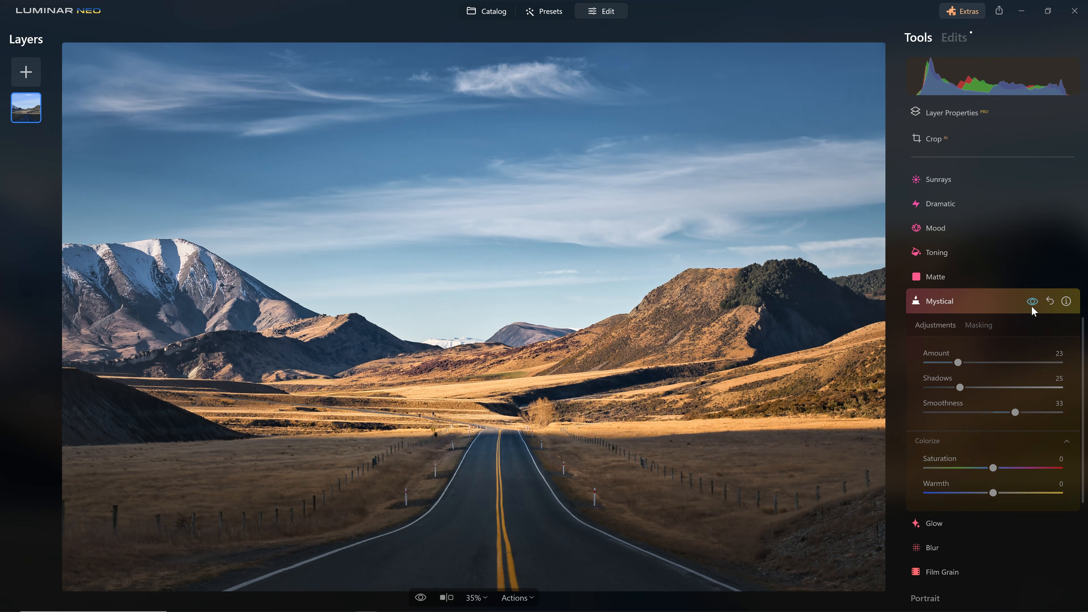
{"action": "left_click", "coordinate": [1031, 305]}
{"action": "left_click", "coordinate": [1032, 304]}
{"action": "left_click", "coordinate": [1031, 304]}
{"action": "left_click", "coordinate": [1031, 304]}
{"action": "left_click", "coordinate": [1032, 304]}
{"action": "left_click", "coordinate": [937, 300]}
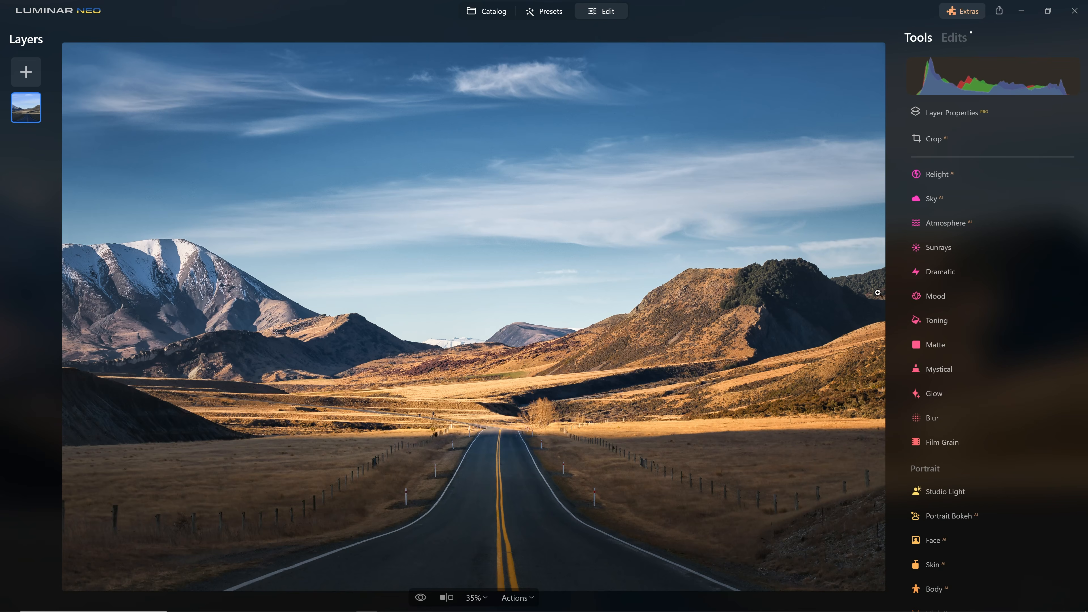
Apply the Long Beach LUT from Cinematic Toning in Mood with an Amount of 44
{"action": "left_click", "coordinate": [953, 295]}
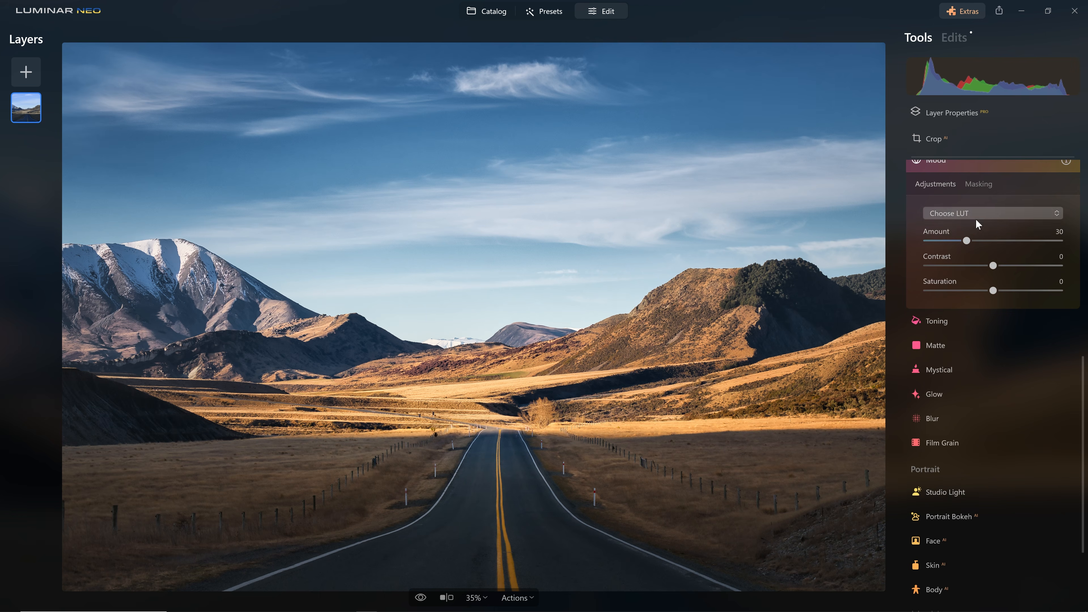
{"action": "scroll", "coordinate": [985, 227], "scroll_direction": "up", "scroll_amount": 2}
{"action": "left_click", "coordinate": [984, 283]}
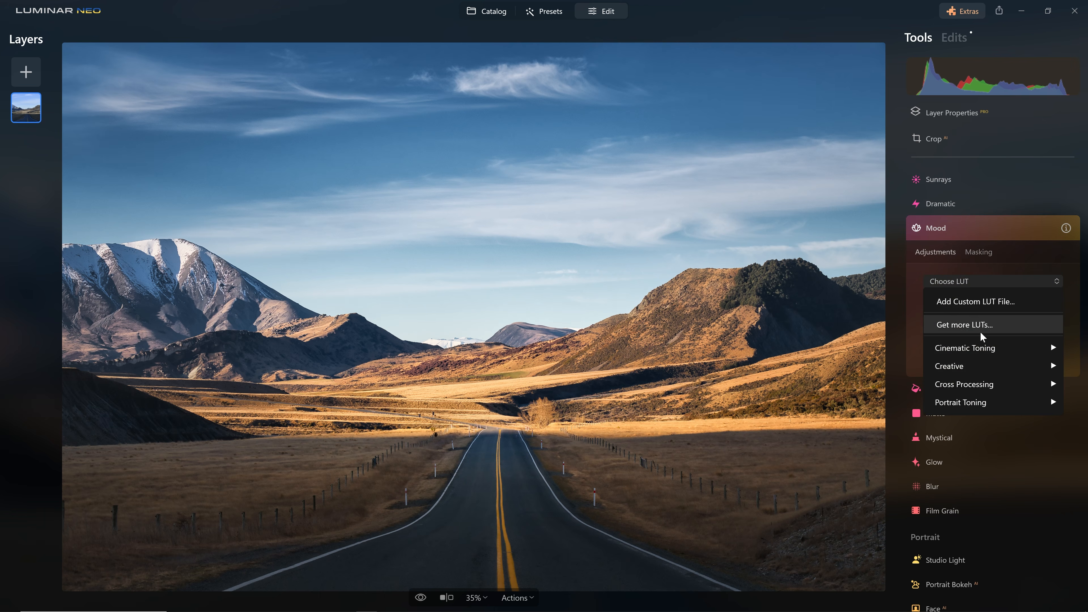
{"action": "mouse_move", "coordinate": [985, 349]}
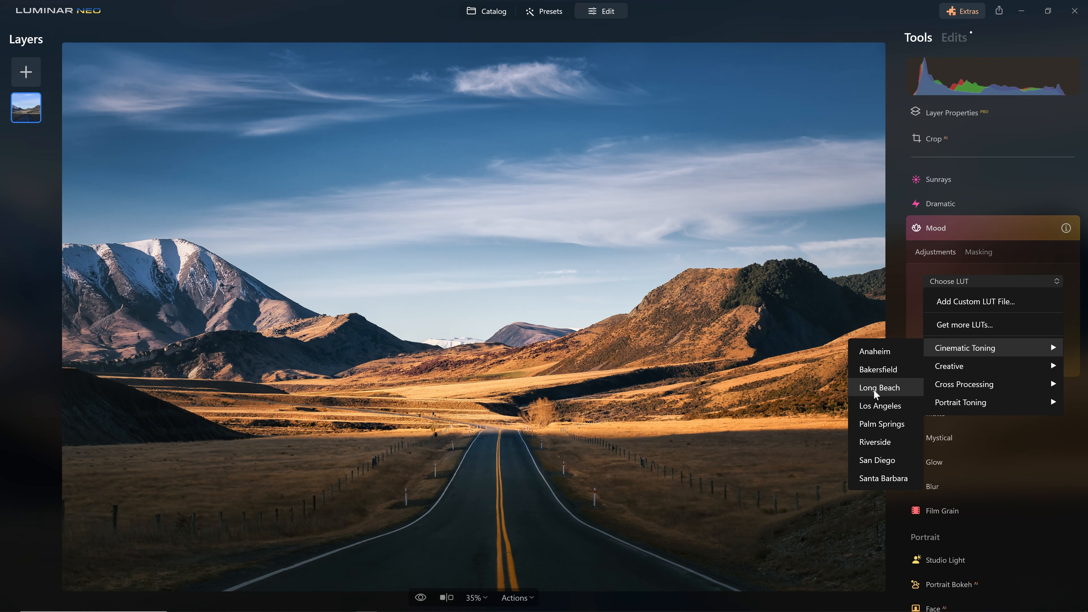
{"action": "left_click", "coordinate": [875, 387]}
{"action": "left_click_drag", "start_coordinate": [971, 308], "coordinate": [985, 309]}
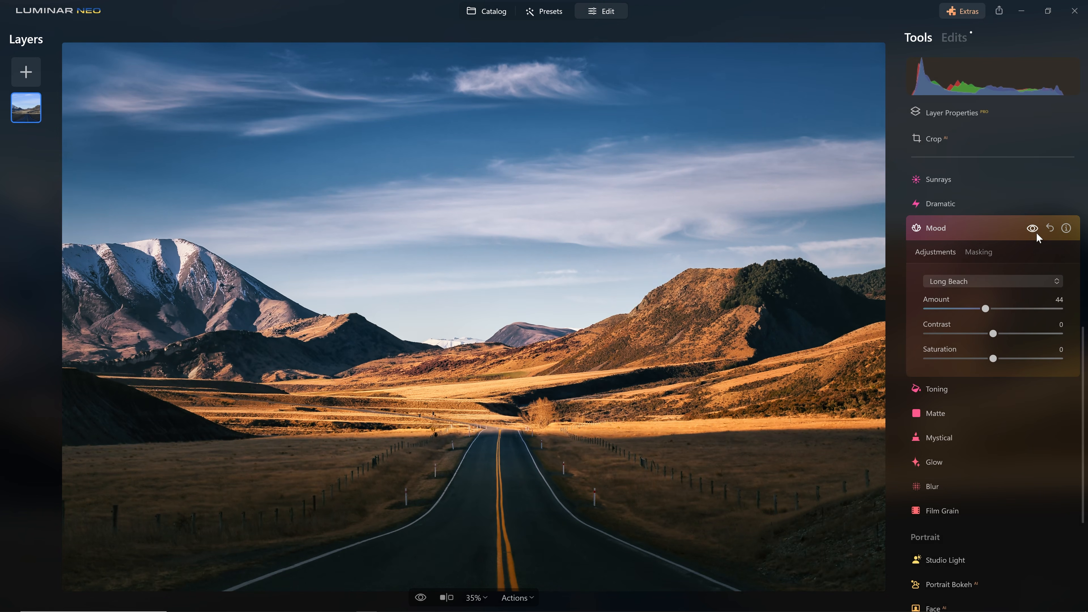
Compare the photo with and without Mood, lower the LUT's Amount to 18, and close Mood
{"action": "left_click", "coordinate": [1035, 230]}
{"action": "left_click", "coordinate": [1036, 230]}
{"action": "left_click_drag", "start_coordinate": [989, 309], "coordinate": [963, 311]}
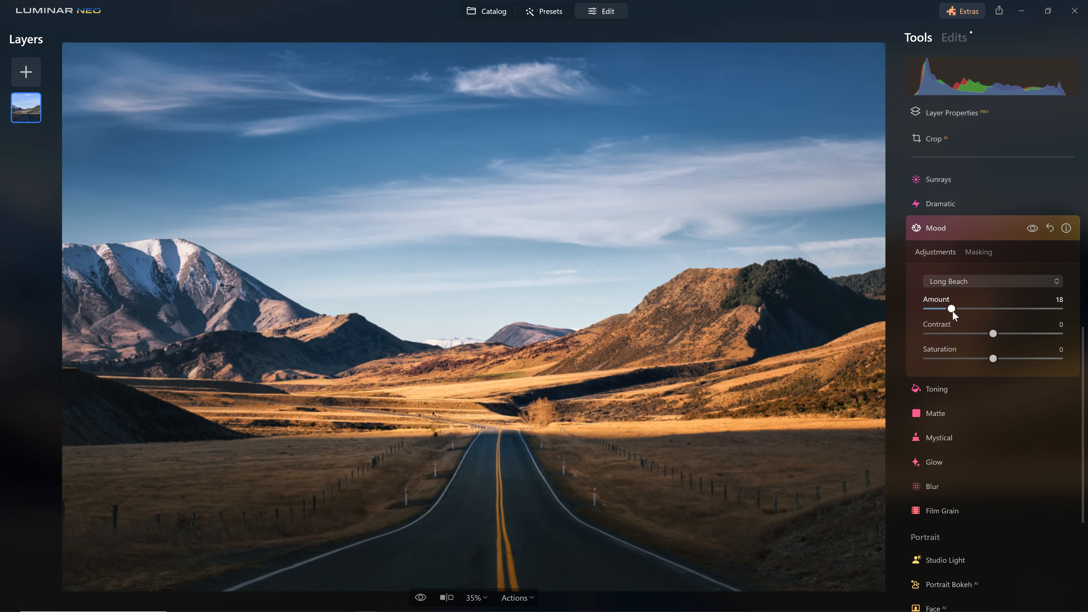
{"action": "left_click", "coordinate": [987, 226]}
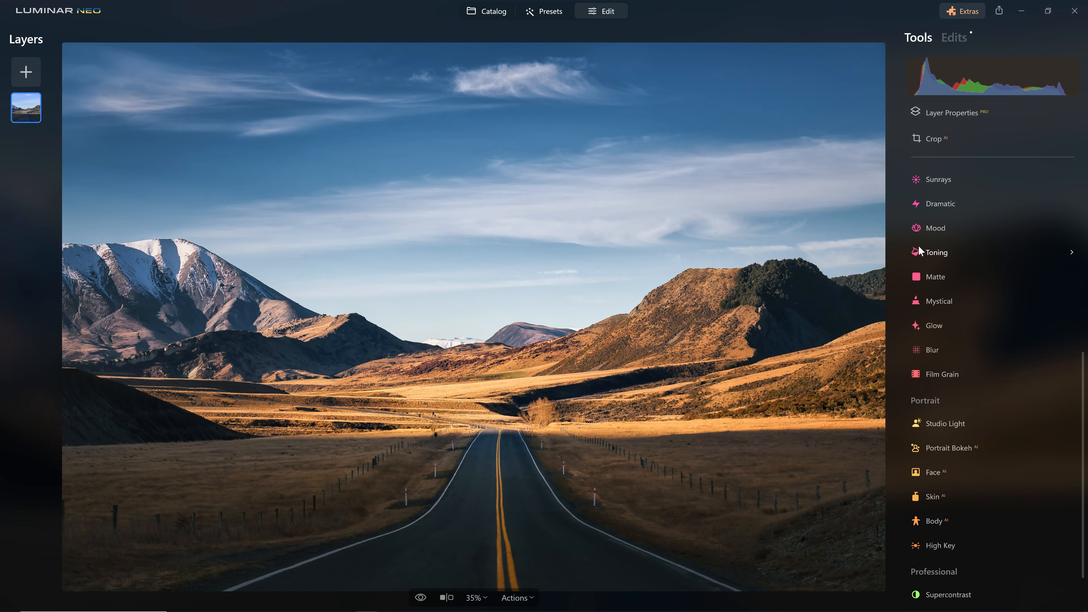
Try an S-shaped contrast curve on the combined channel in Develop and remove its two added points
{"action": "scroll", "coordinate": [985, 312], "scroll_direction": "up", "scroll_amount": 5}
{"action": "scroll", "coordinate": [982, 309], "scroll_direction": "up", "scroll_amount": 5}
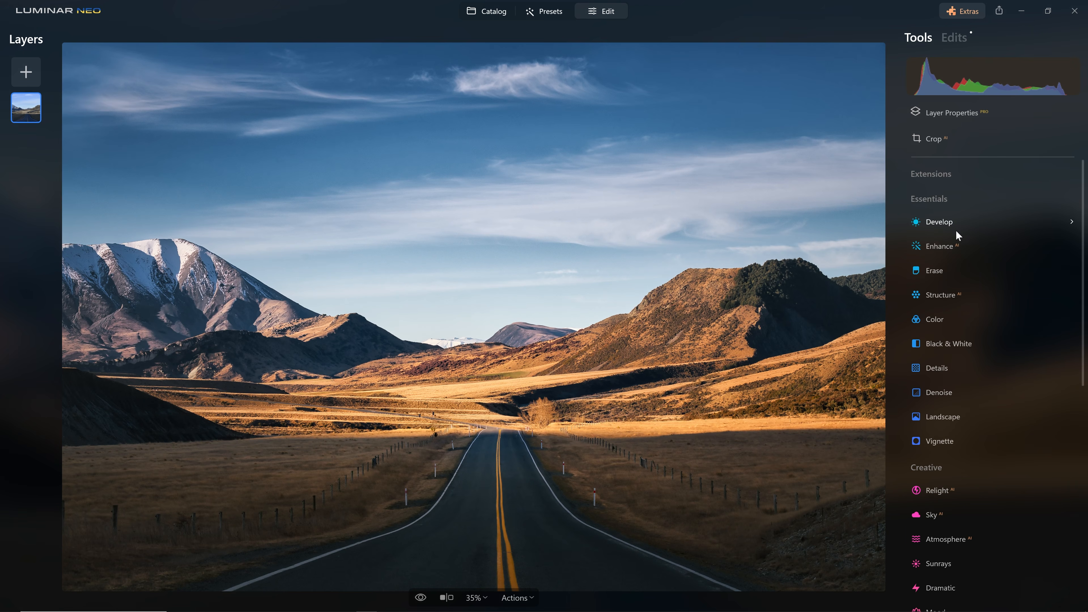
{"action": "left_click", "coordinate": [979, 221]}
{"action": "scroll", "coordinate": [1007, 396], "scroll_direction": "down", "scroll_amount": 3}
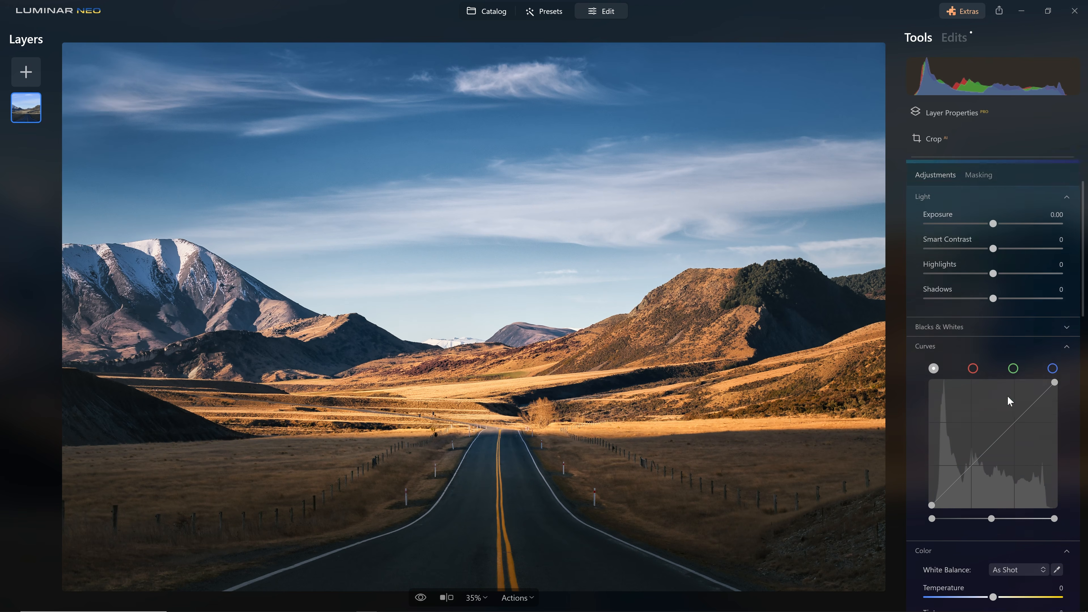
{"action": "left_click_drag", "start_coordinate": [969, 444], "coordinate": [999, 419]}
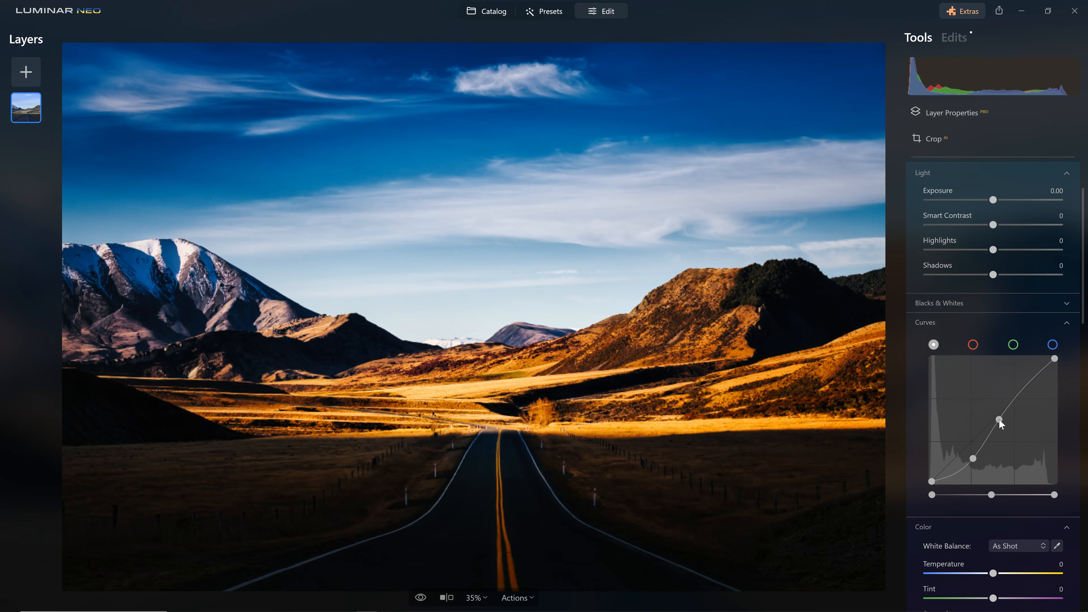
{"action": "double_click", "coordinate": [999, 420]}
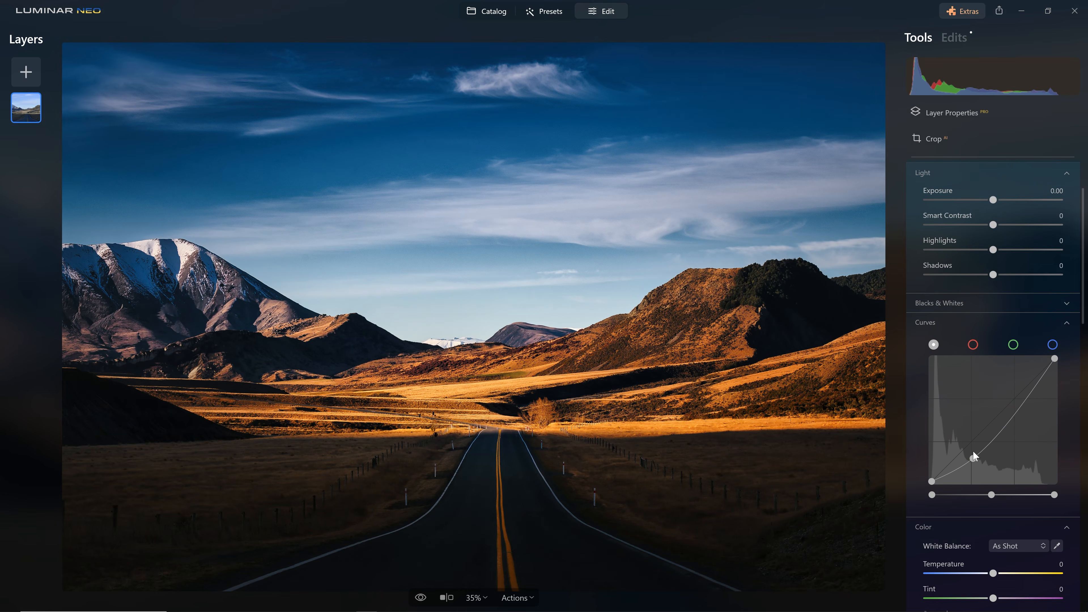
{"action": "double_click", "coordinate": [973, 458]}
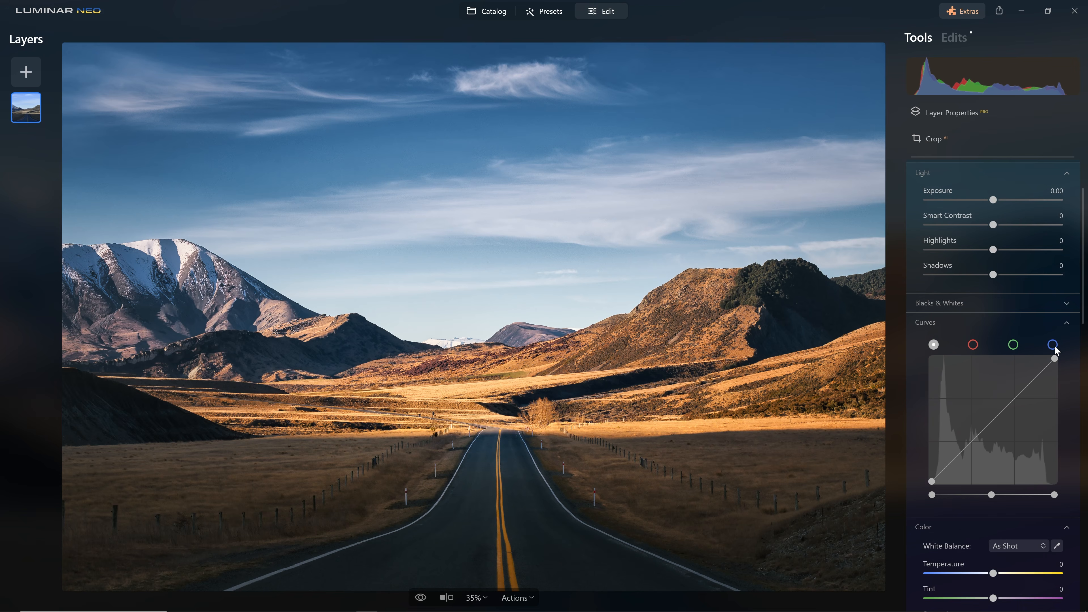
Lower the highlight endpoint of Develop's blue curve to warm the brights and slightly raise its shadow endpoint to cool the darks
{"action": "left_click", "coordinate": [1053, 346]}
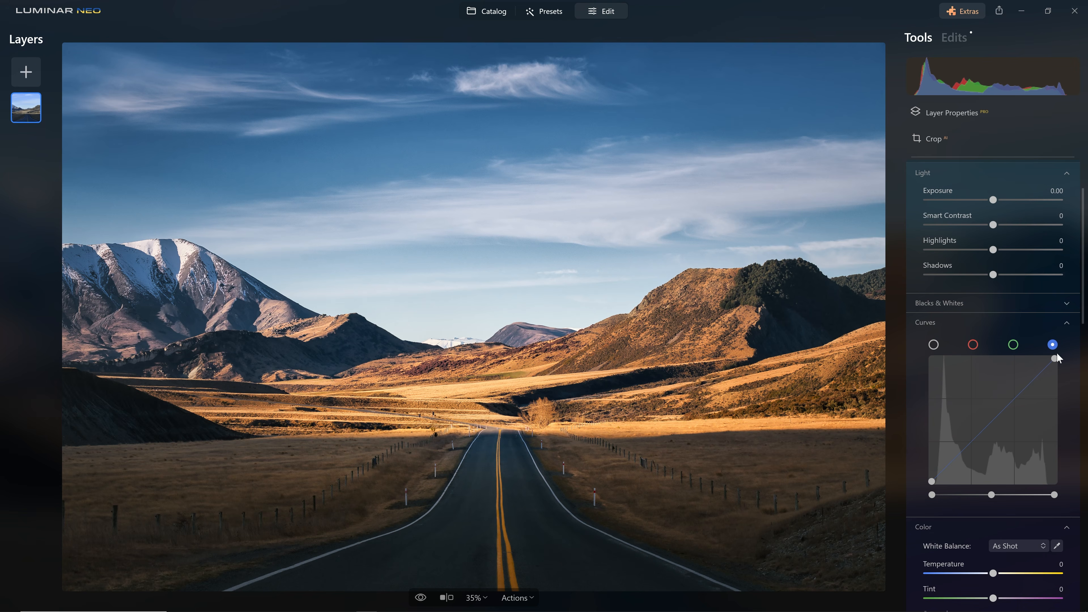
{"action": "left_click_drag", "start_coordinate": [1055, 357], "coordinate": [1075, 399]}
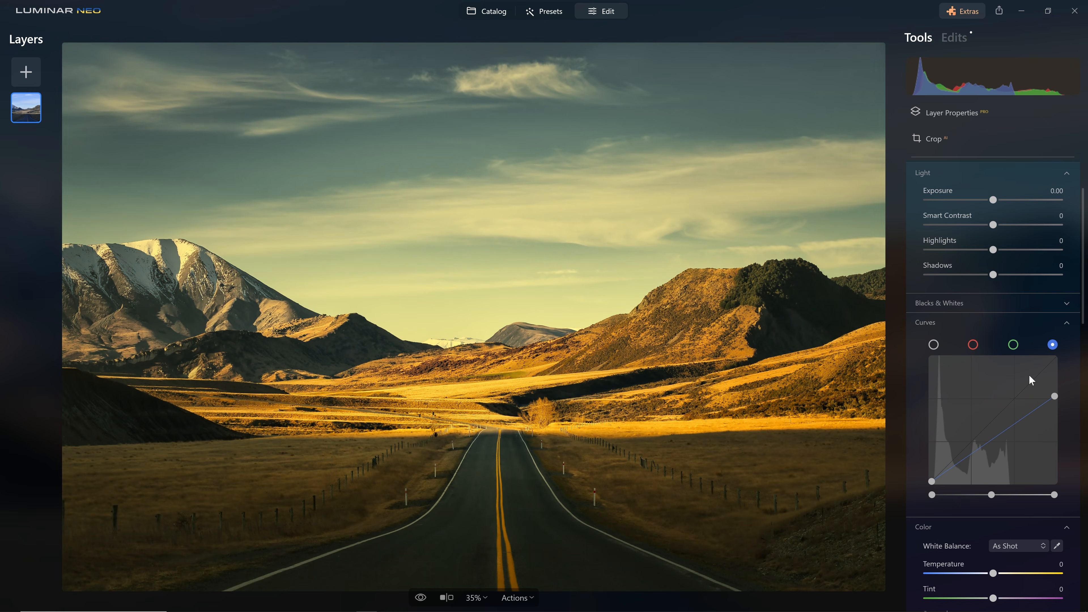
{"action": "left_click_drag", "start_coordinate": [1055, 396], "coordinate": [1070, 377]}
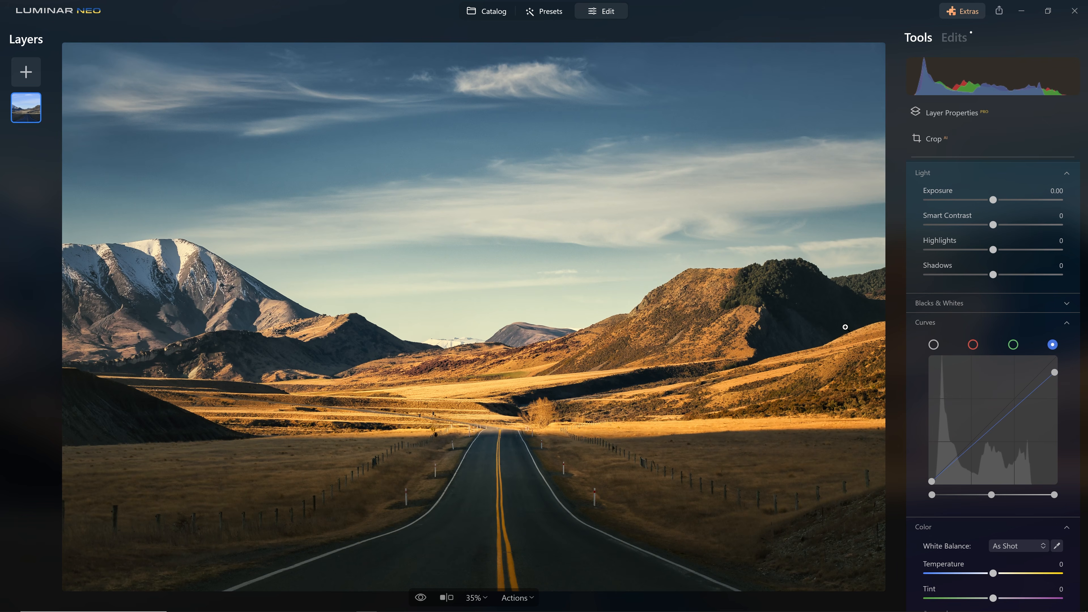
{"action": "left_click_drag", "start_coordinate": [931, 482], "coordinate": [932, 447]}
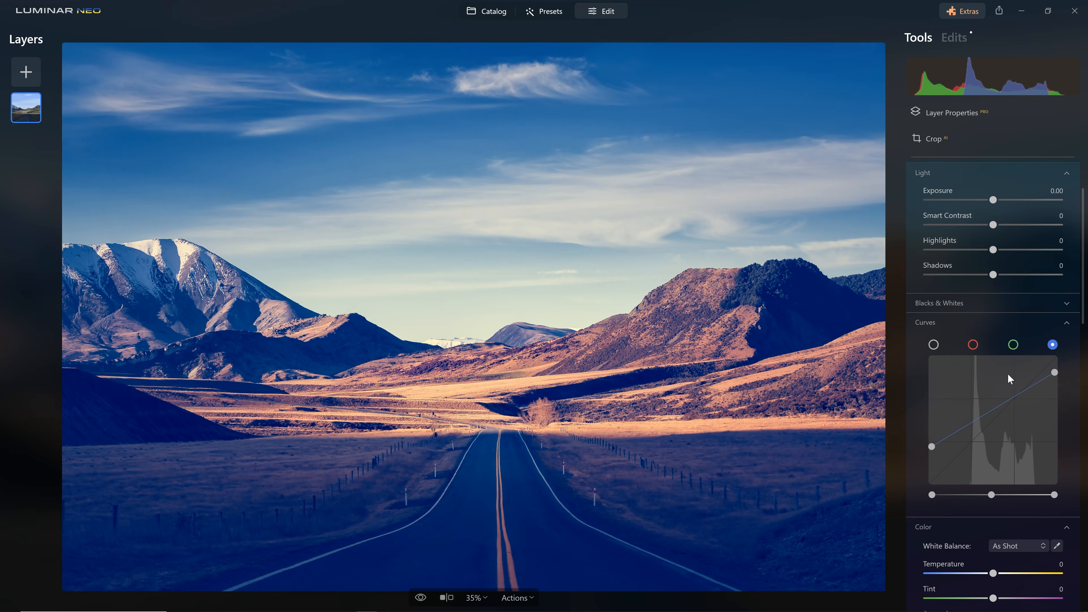
{"action": "left_click_drag", "start_coordinate": [928, 446], "coordinate": [921, 476]}
Soften both blue curve endpoint shifts by moving them closer to the diagonal, comparing the photo with and without Develop before and after
{"action": "scroll", "coordinate": [970, 443], "scroll_direction": "up", "scroll_amount": 3}
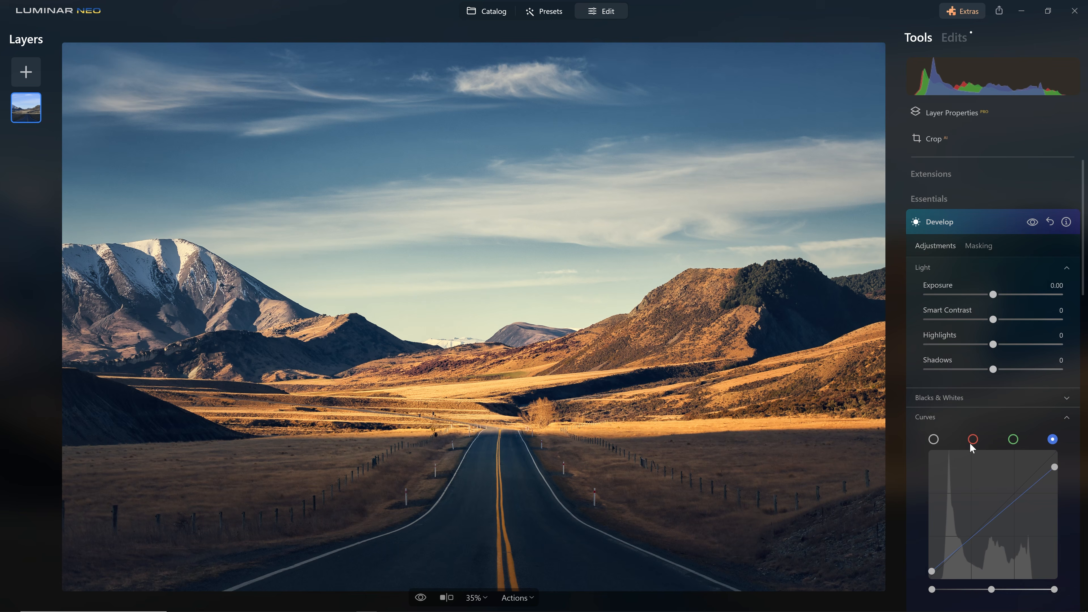
{"action": "left_click", "coordinate": [1033, 223]}
{"action": "left_click", "coordinate": [1033, 223]}
{"action": "left_click", "coordinate": [1033, 223]}
{"action": "left_click", "coordinate": [1033, 222]}
{"action": "scroll", "coordinate": [973, 322], "scroll_direction": "down", "scroll_amount": 3}
{"action": "left_click_drag", "start_coordinate": [1054, 331], "coordinate": [1054, 324]}
{"action": "left_click_drag", "start_coordinate": [929, 432], "coordinate": [923, 438]}
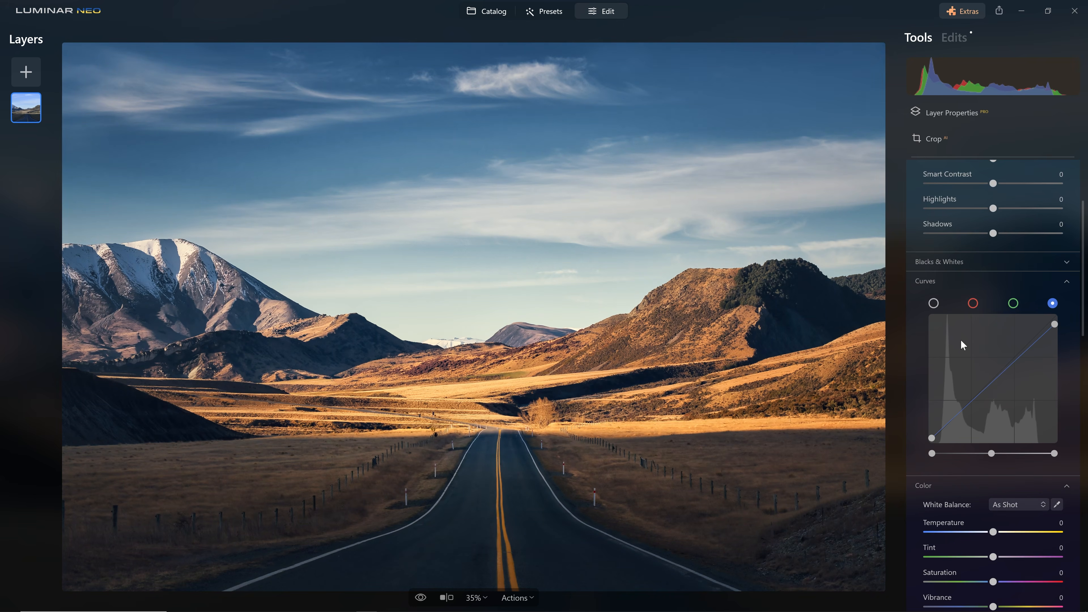
{"action": "scroll", "coordinate": [962, 340], "scroll_direction": "up", "scroll_amount": 3}
{"action": "left_click", "coordinate": [1032, 224]}
{"action": "left_click", "coordinate": [1032, 225]}
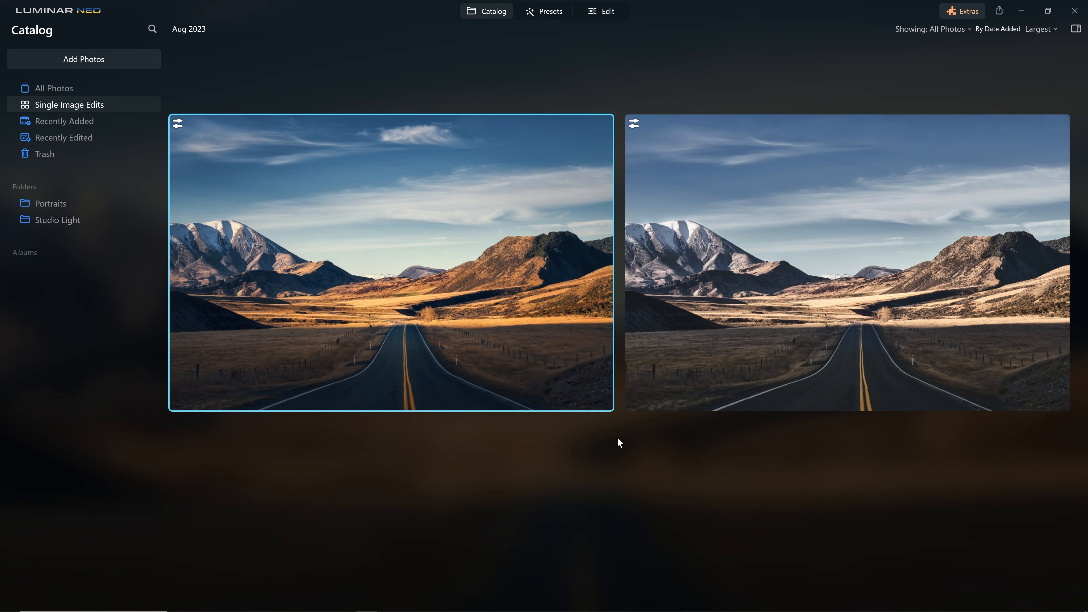
Compare the finished edit with the other edited version of the road photo in the Catalog
{"action": "left_click", "coordinate": [829, 378]}
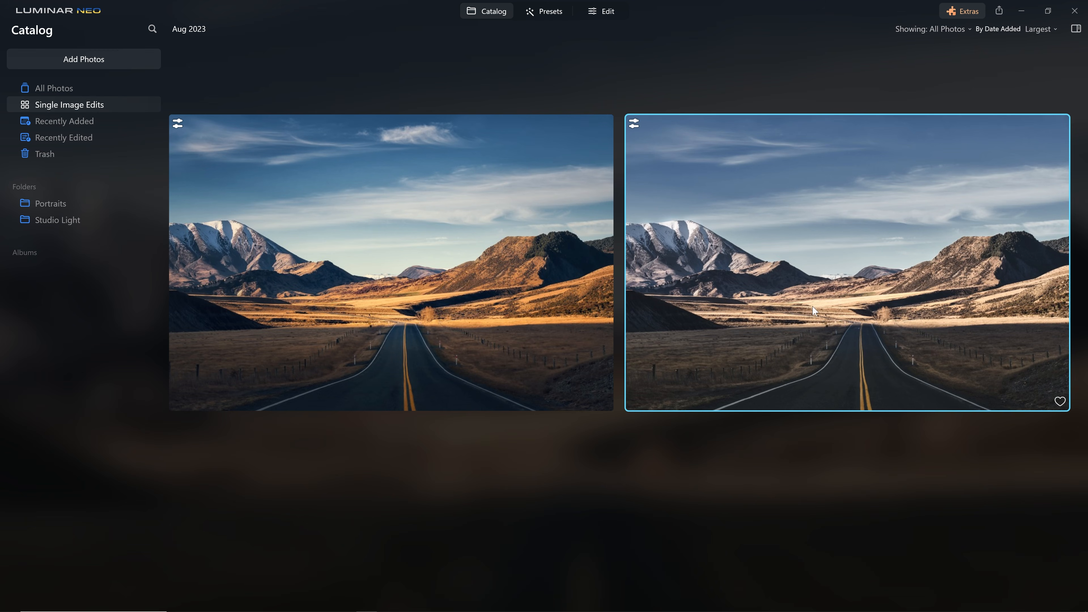
{"action": "left_click", "coordinate": [523, 306]}
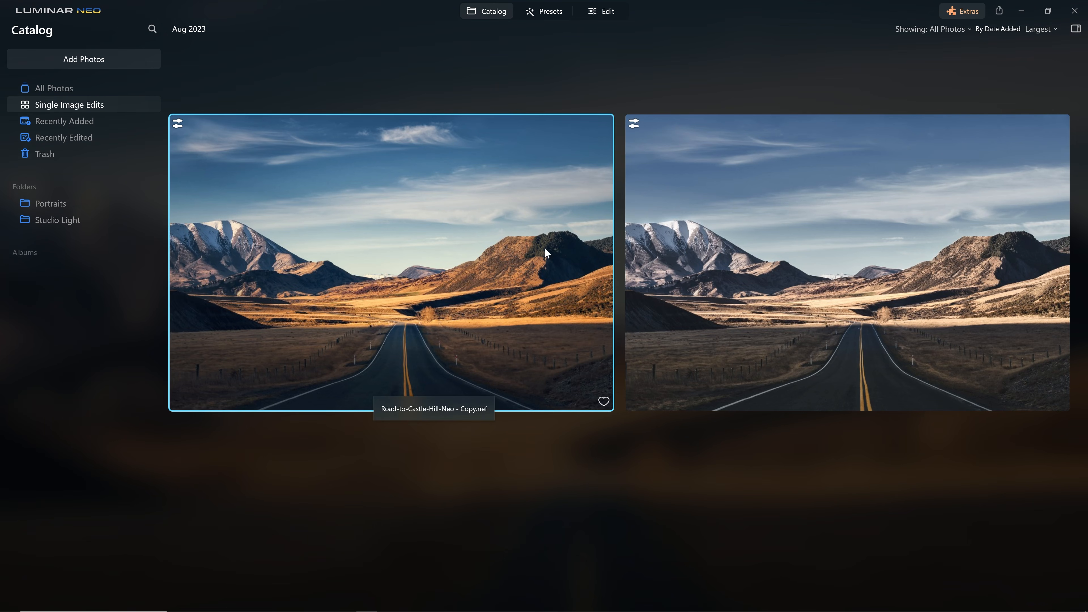
{"action": "left_click", "coordinate": [768, 260]}
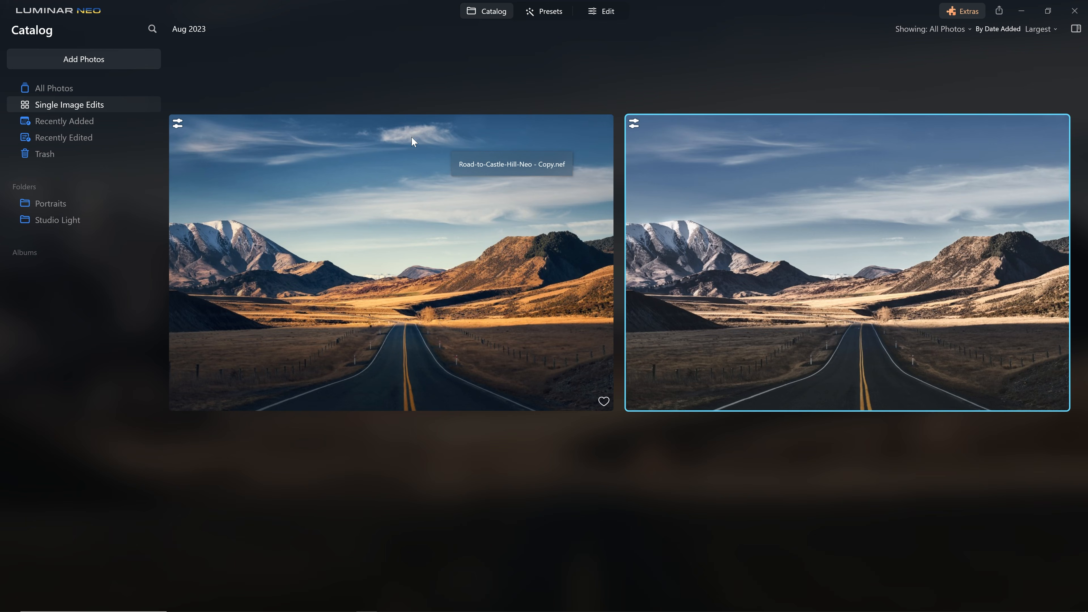
{"action": "left_click", "coordinate": [486, 220]}
{"action": "left_click", "coordinate": [843, 223]}
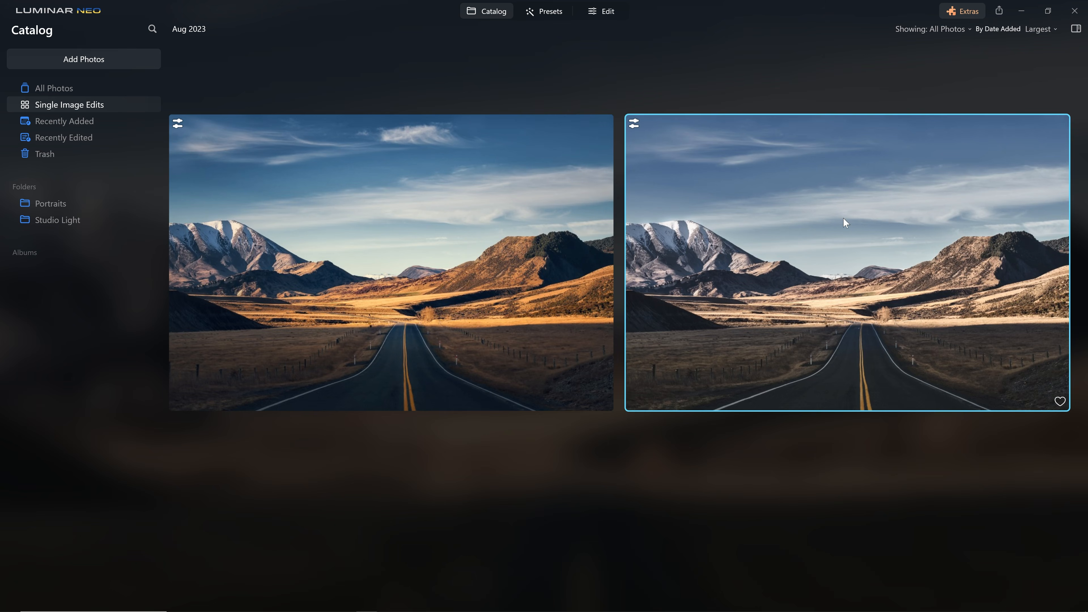
{"action": "left_click", "coordinate": [495, 227]}
{"action": "left_click", "coordinate": [640, 286]}
{"action": "left_click", "coordinate": [583, 234]}
{"action": "left_click", "coordinate": [670, 207]}
{"action": "left_click", "coordinate": [523, 169]}
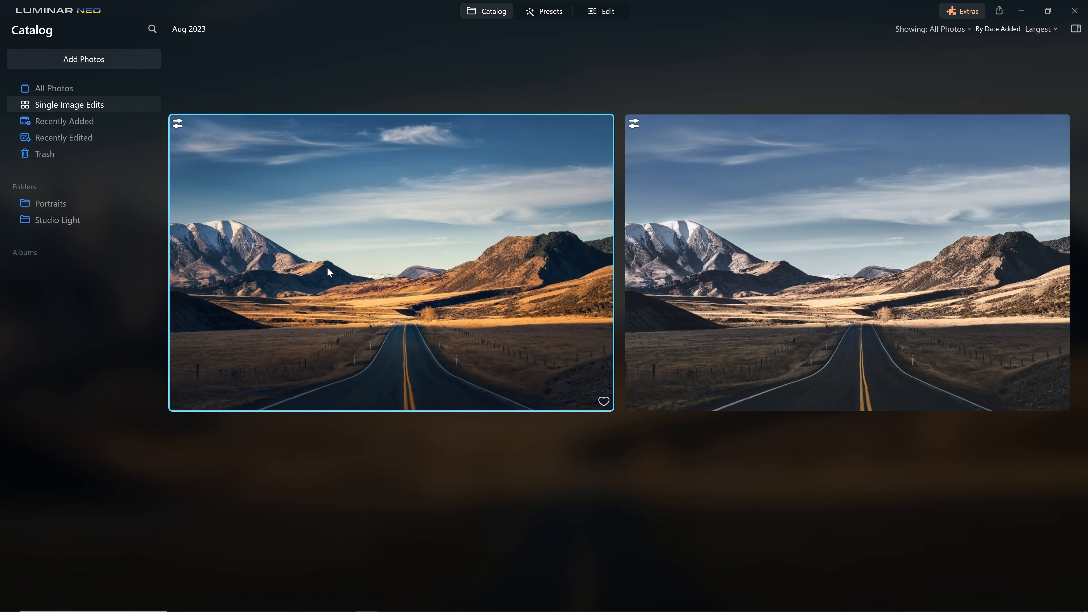
{"action": "left_click", "coordinate": [802, 178]}
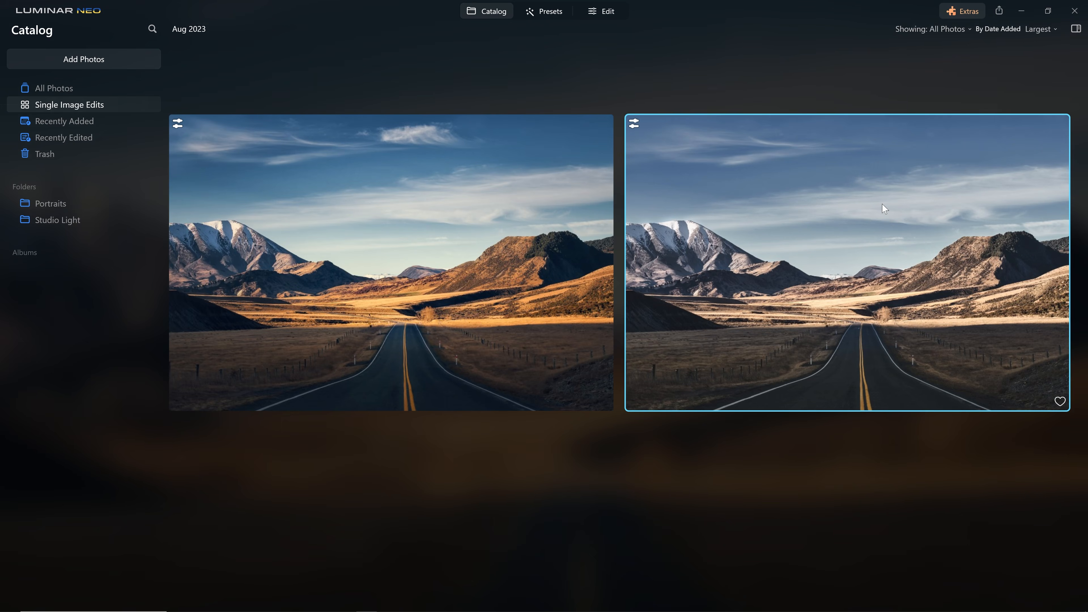